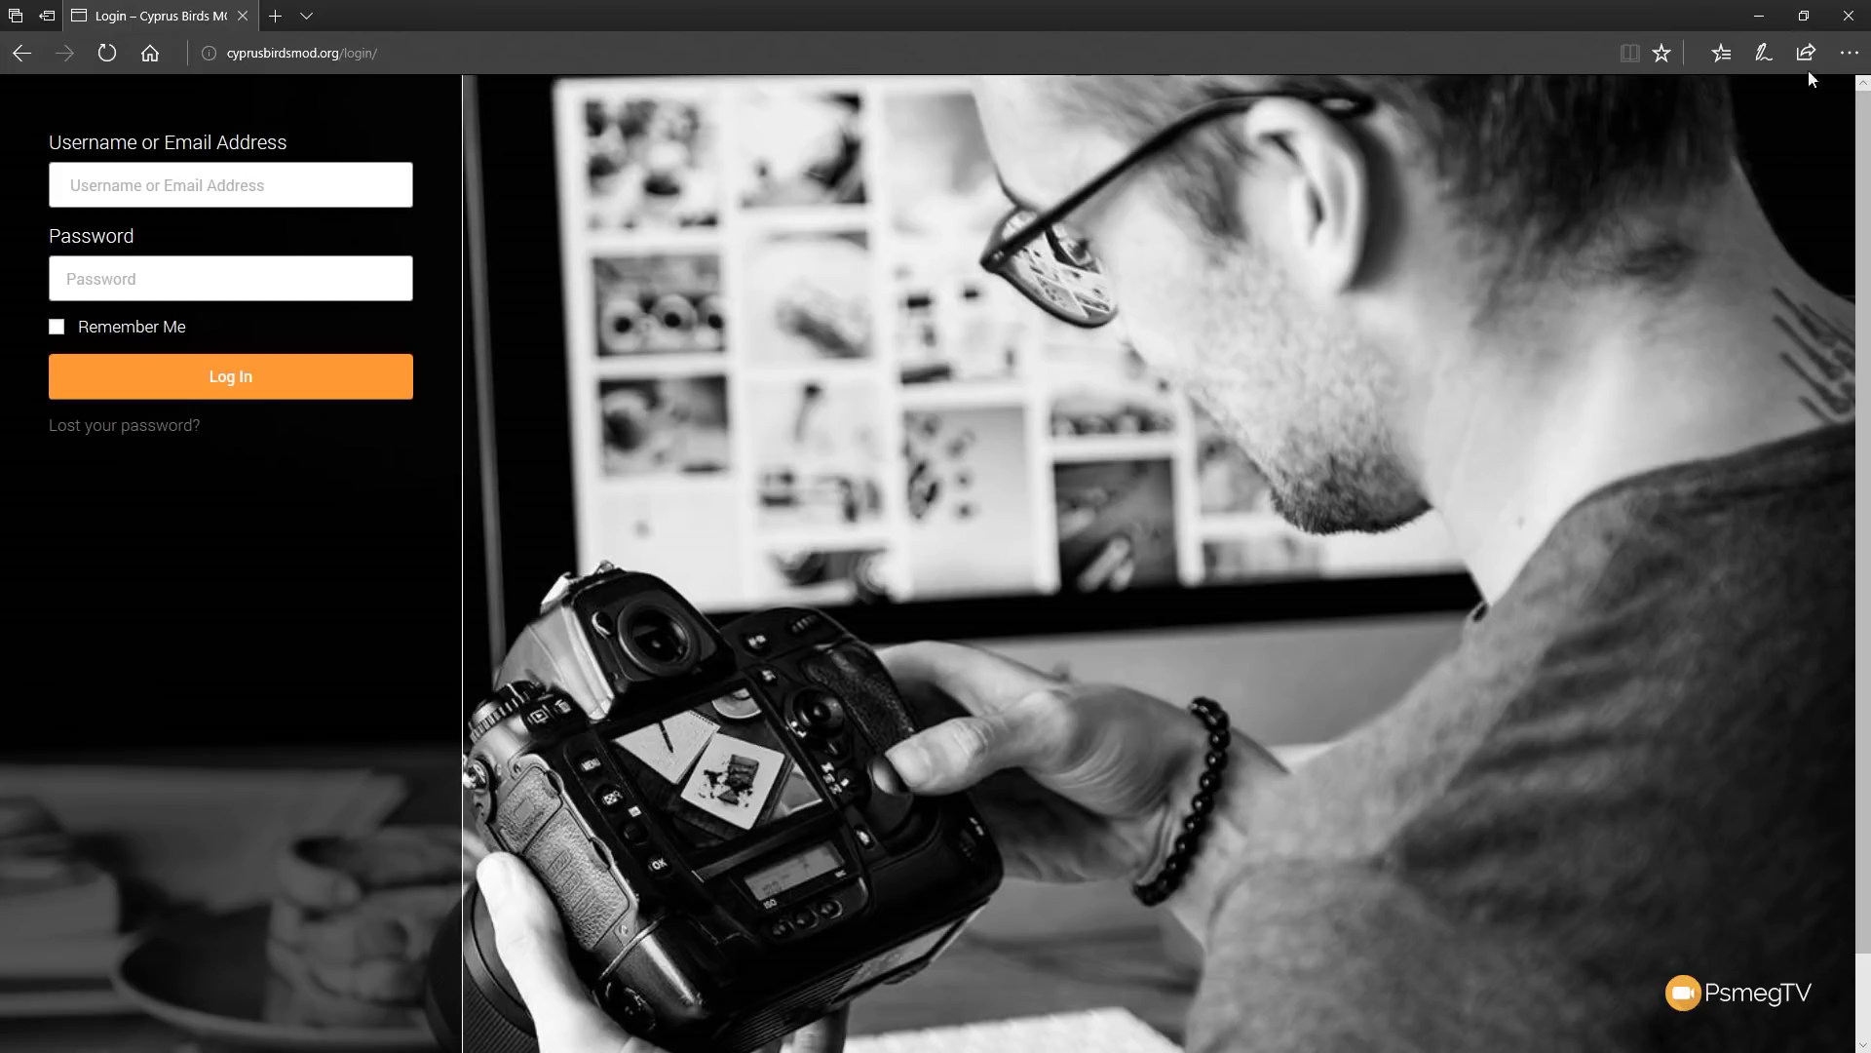
# Minimise the finished login page and look through the website's homepage in the other browser window
pyautogui.click(1759, 15)
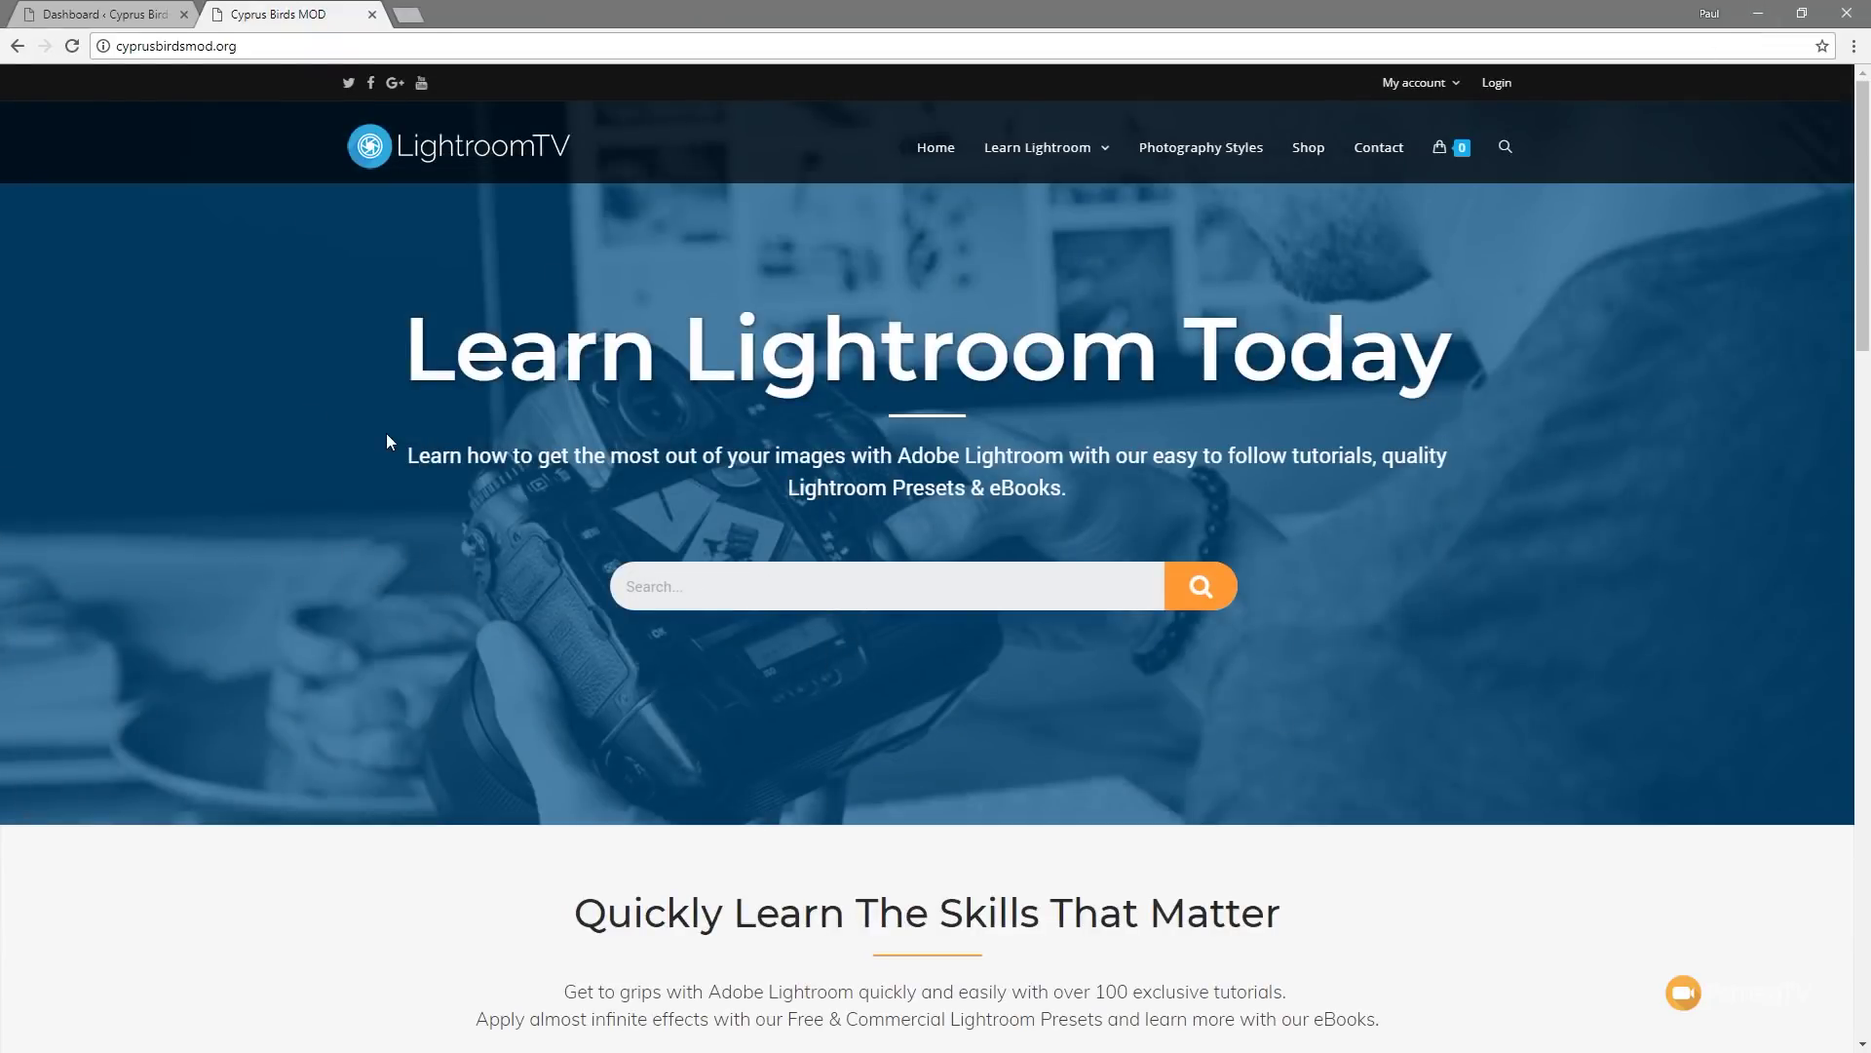
pyautogui.scroll(-9, 355, 448)
pyautogui.scroll(-6, 318, 465)
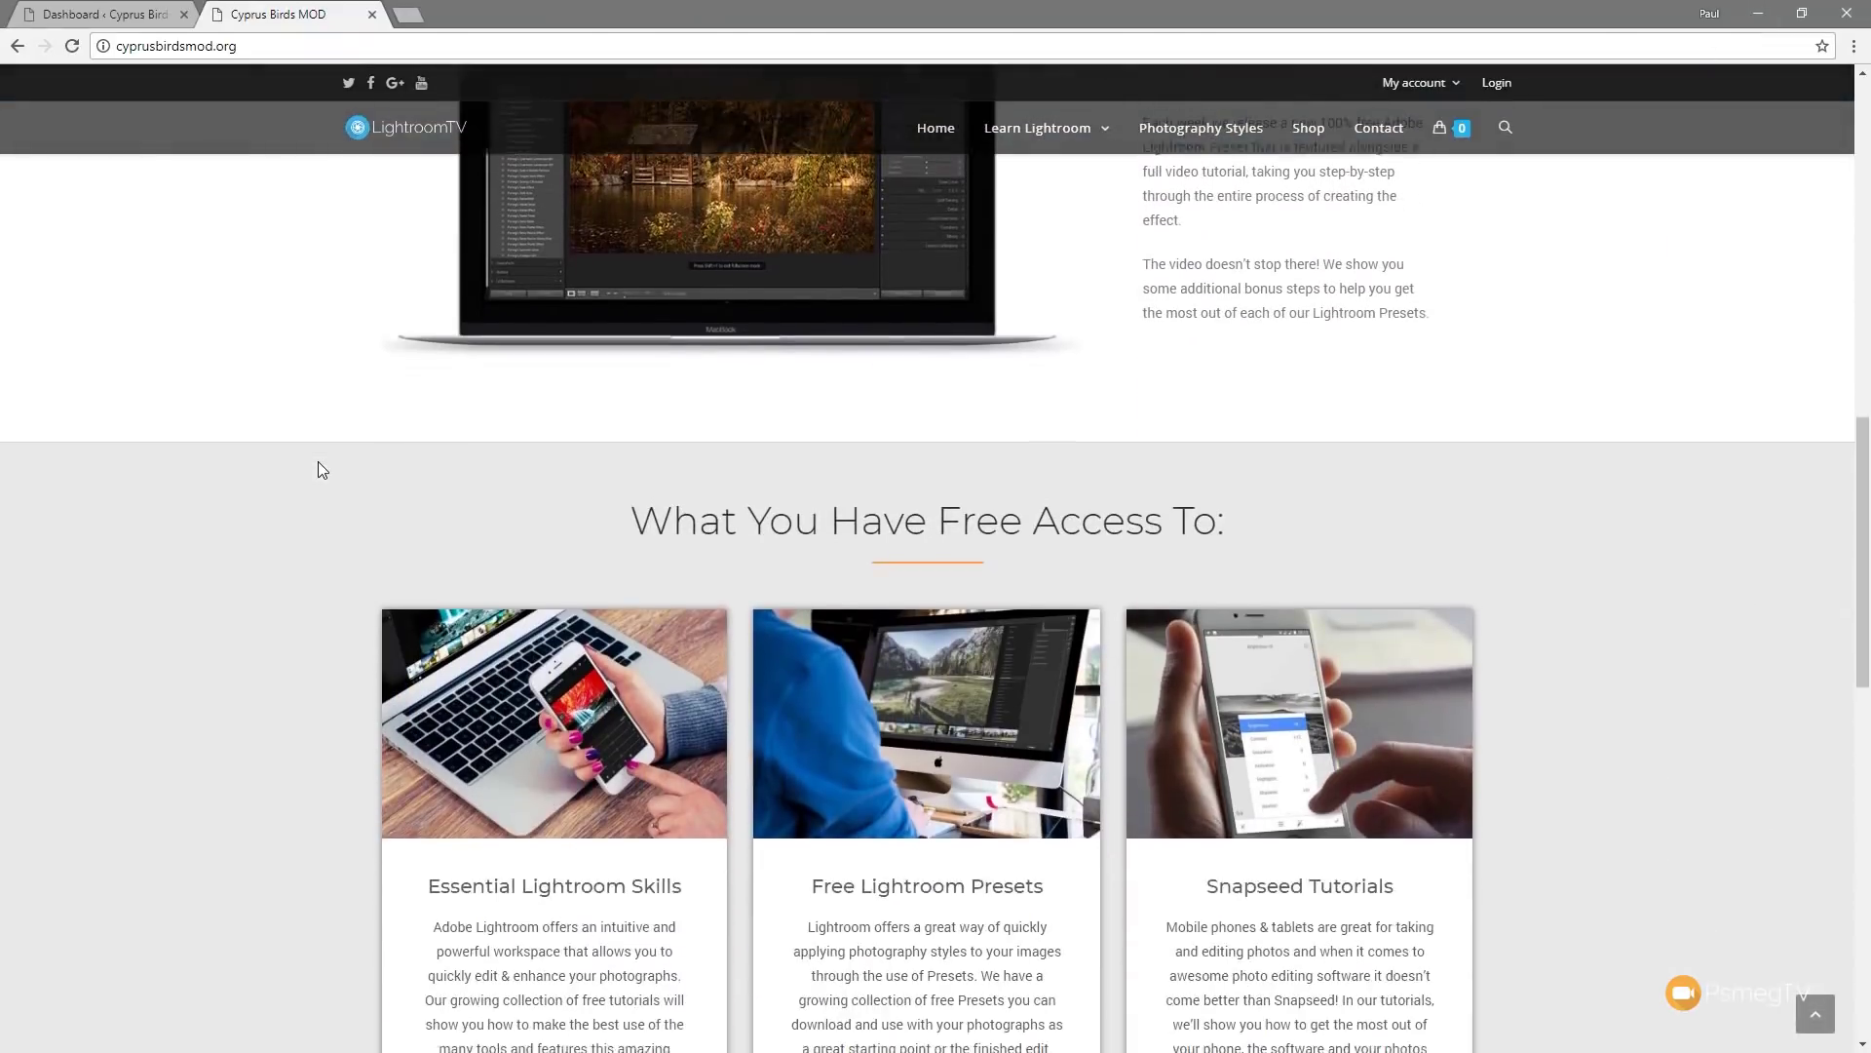
pyautogui.scroll(7, 270, 464)
pyautogui.scroll(8, 273, 473)
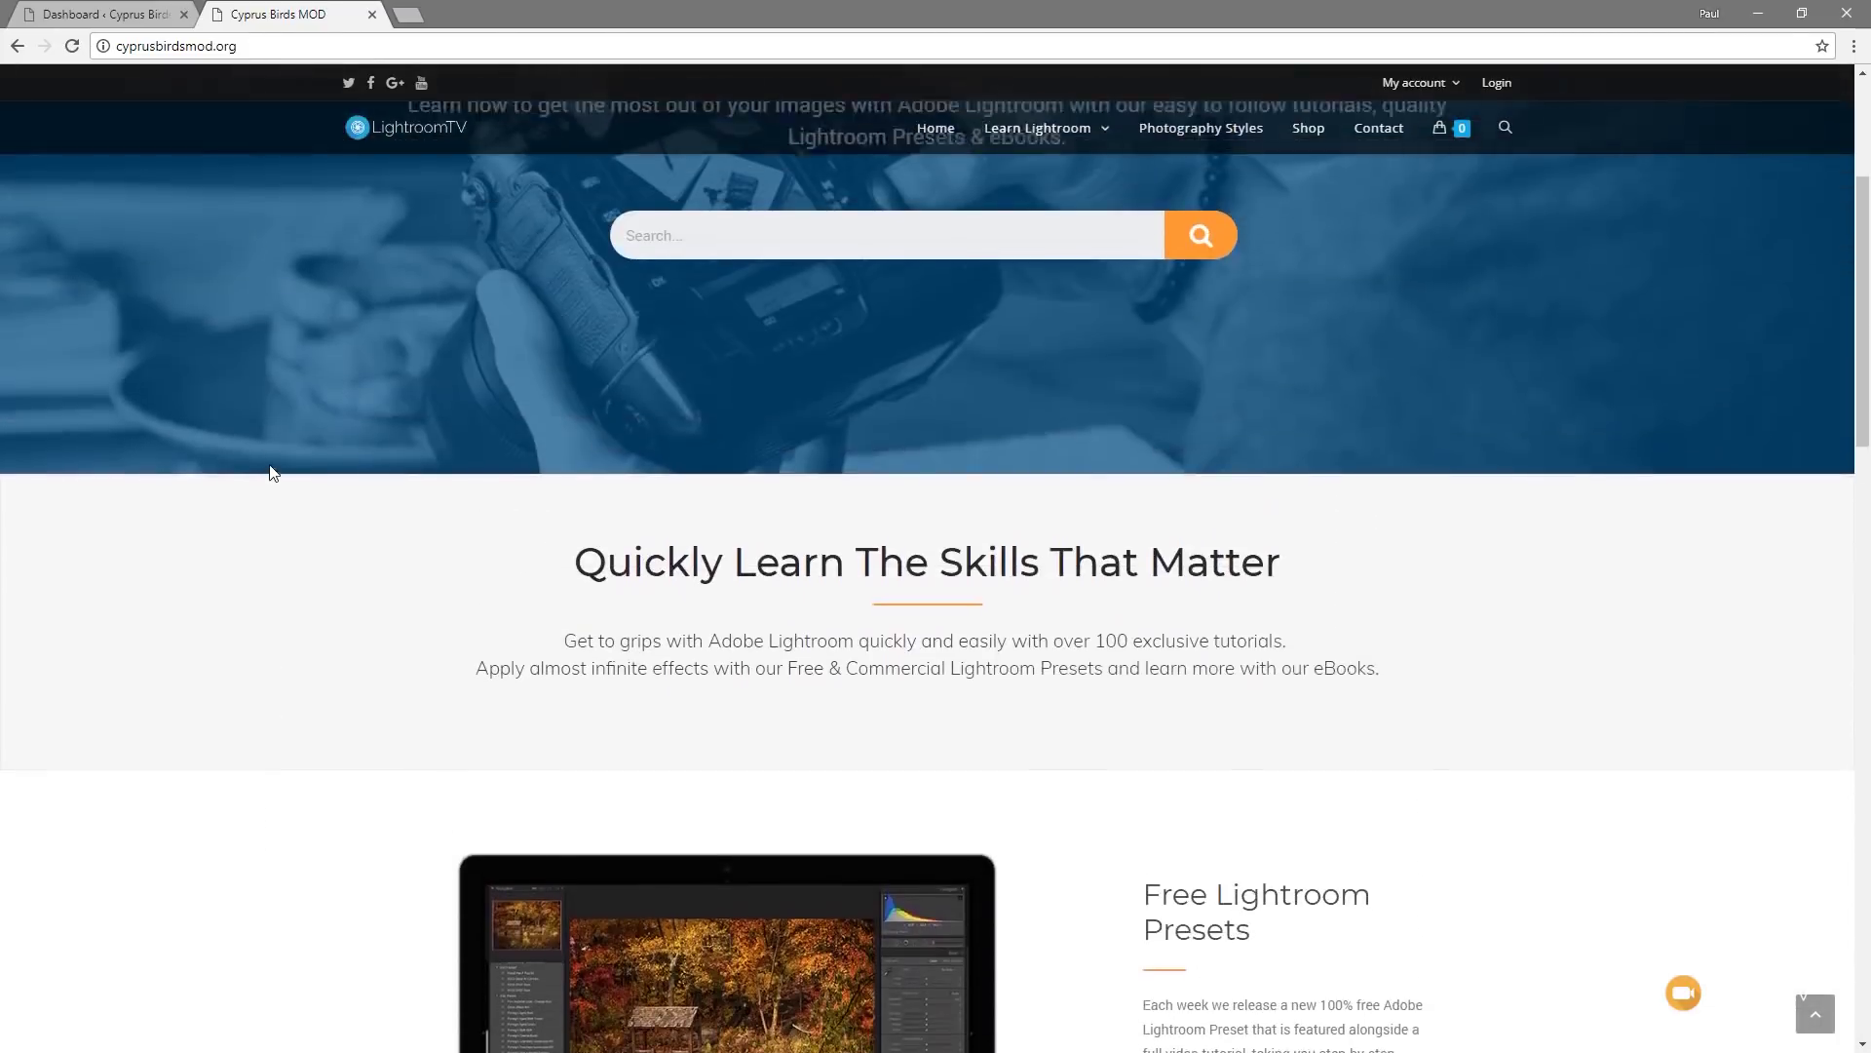
pyautogui.scroll(1, 270, 467)
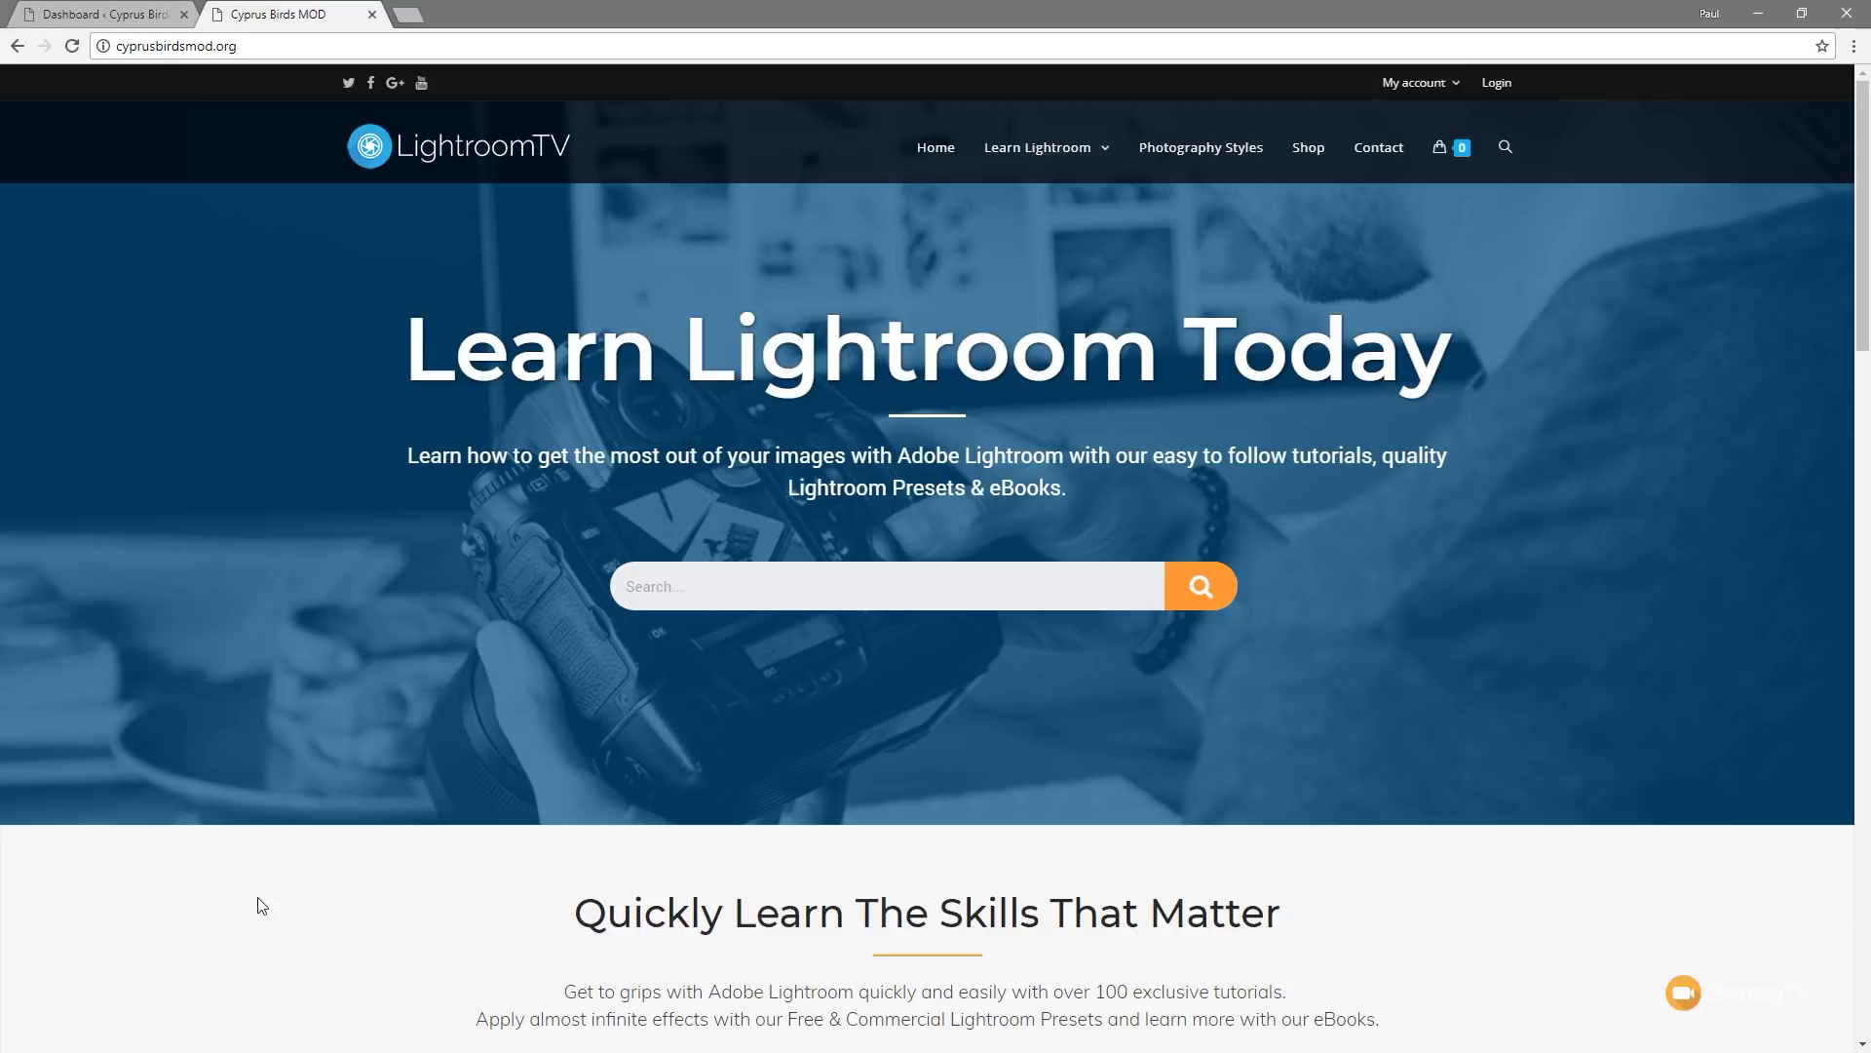
# Create a new WordPress page titled Signin and assign it the Elementor Canvas template
pyautogui.click(107, 15)
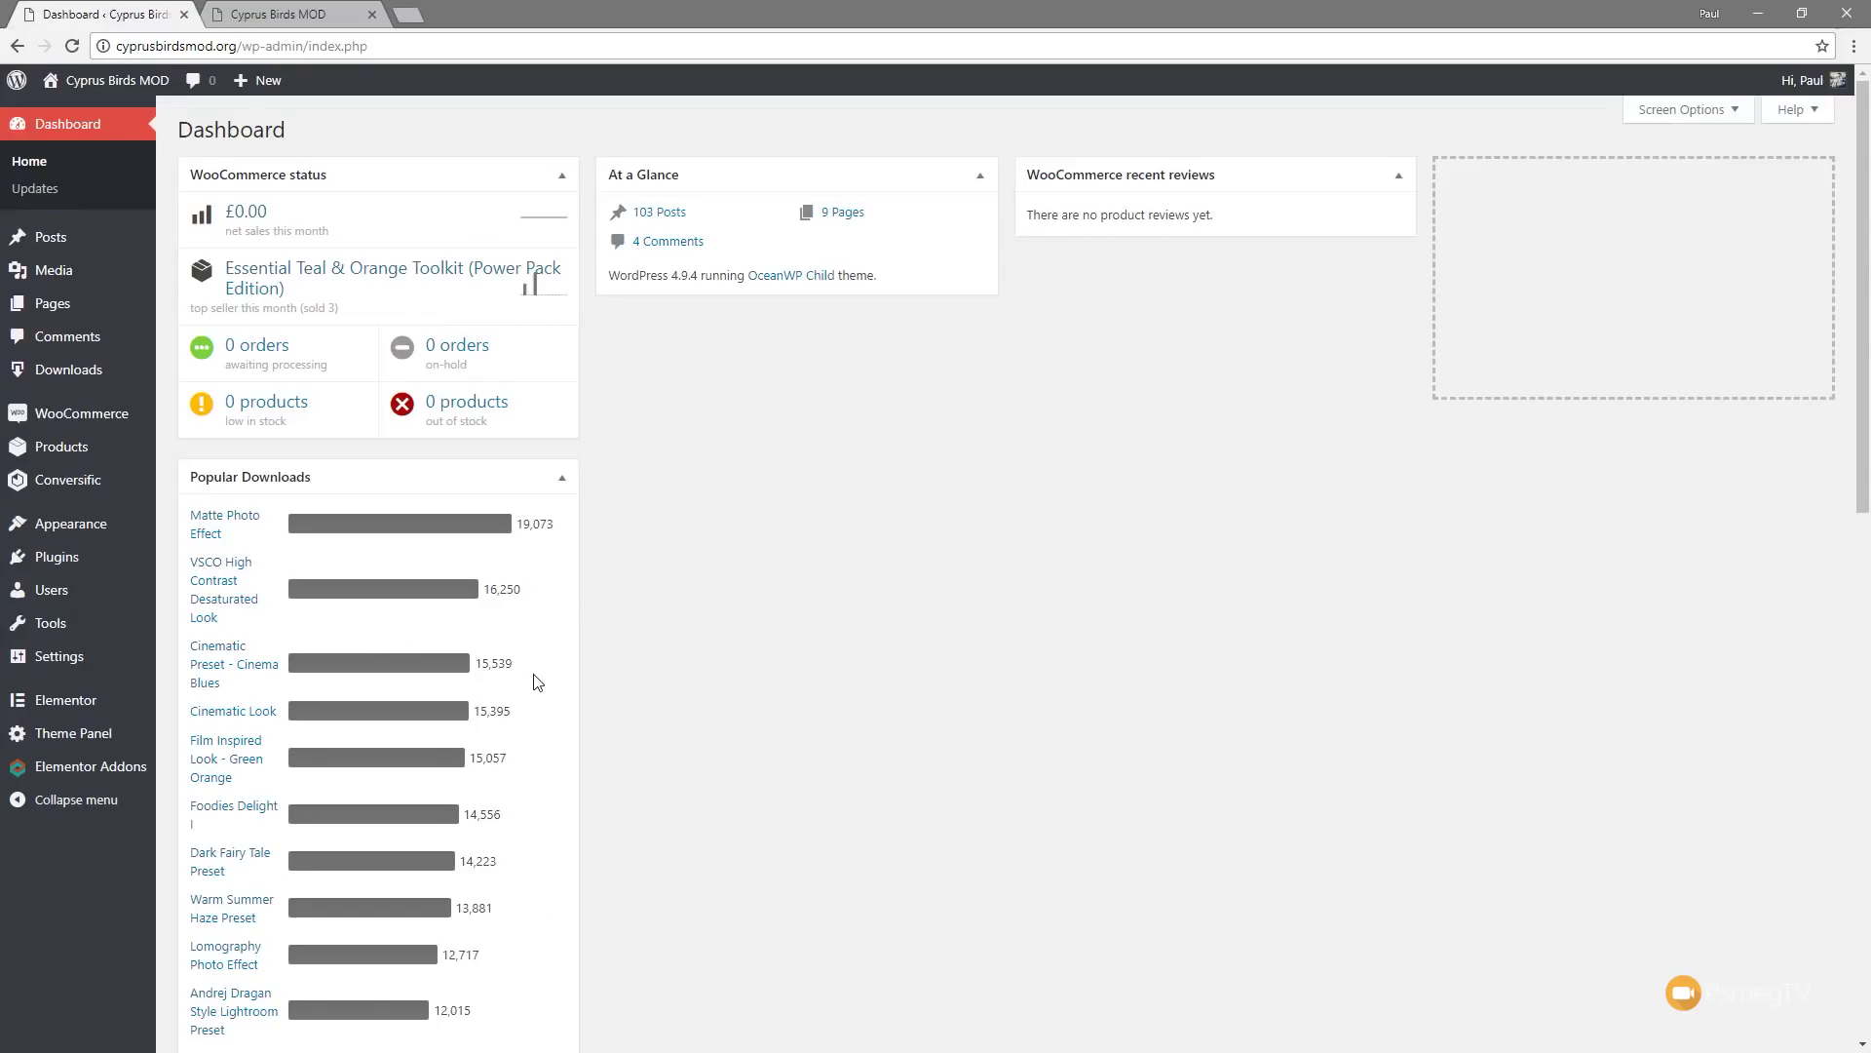
pyautogui.moveTo(53, 310)
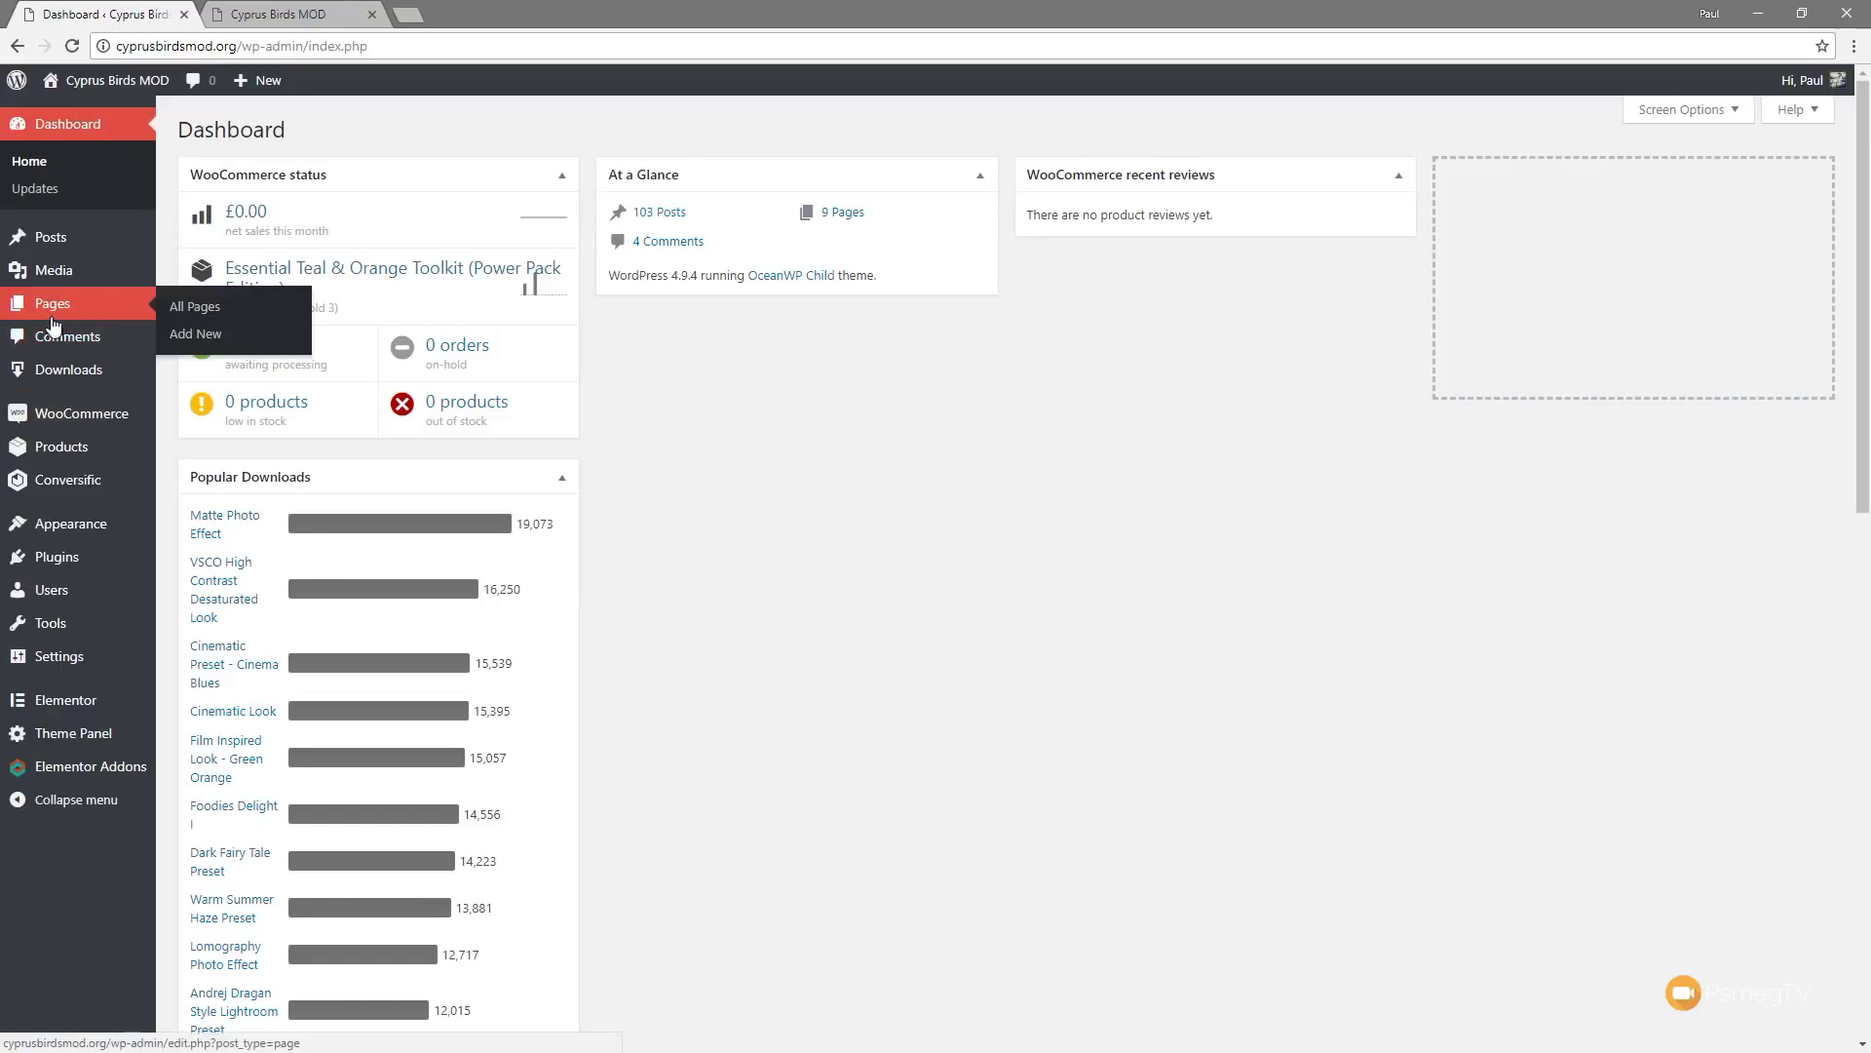
pyautogui.click(212, 334)
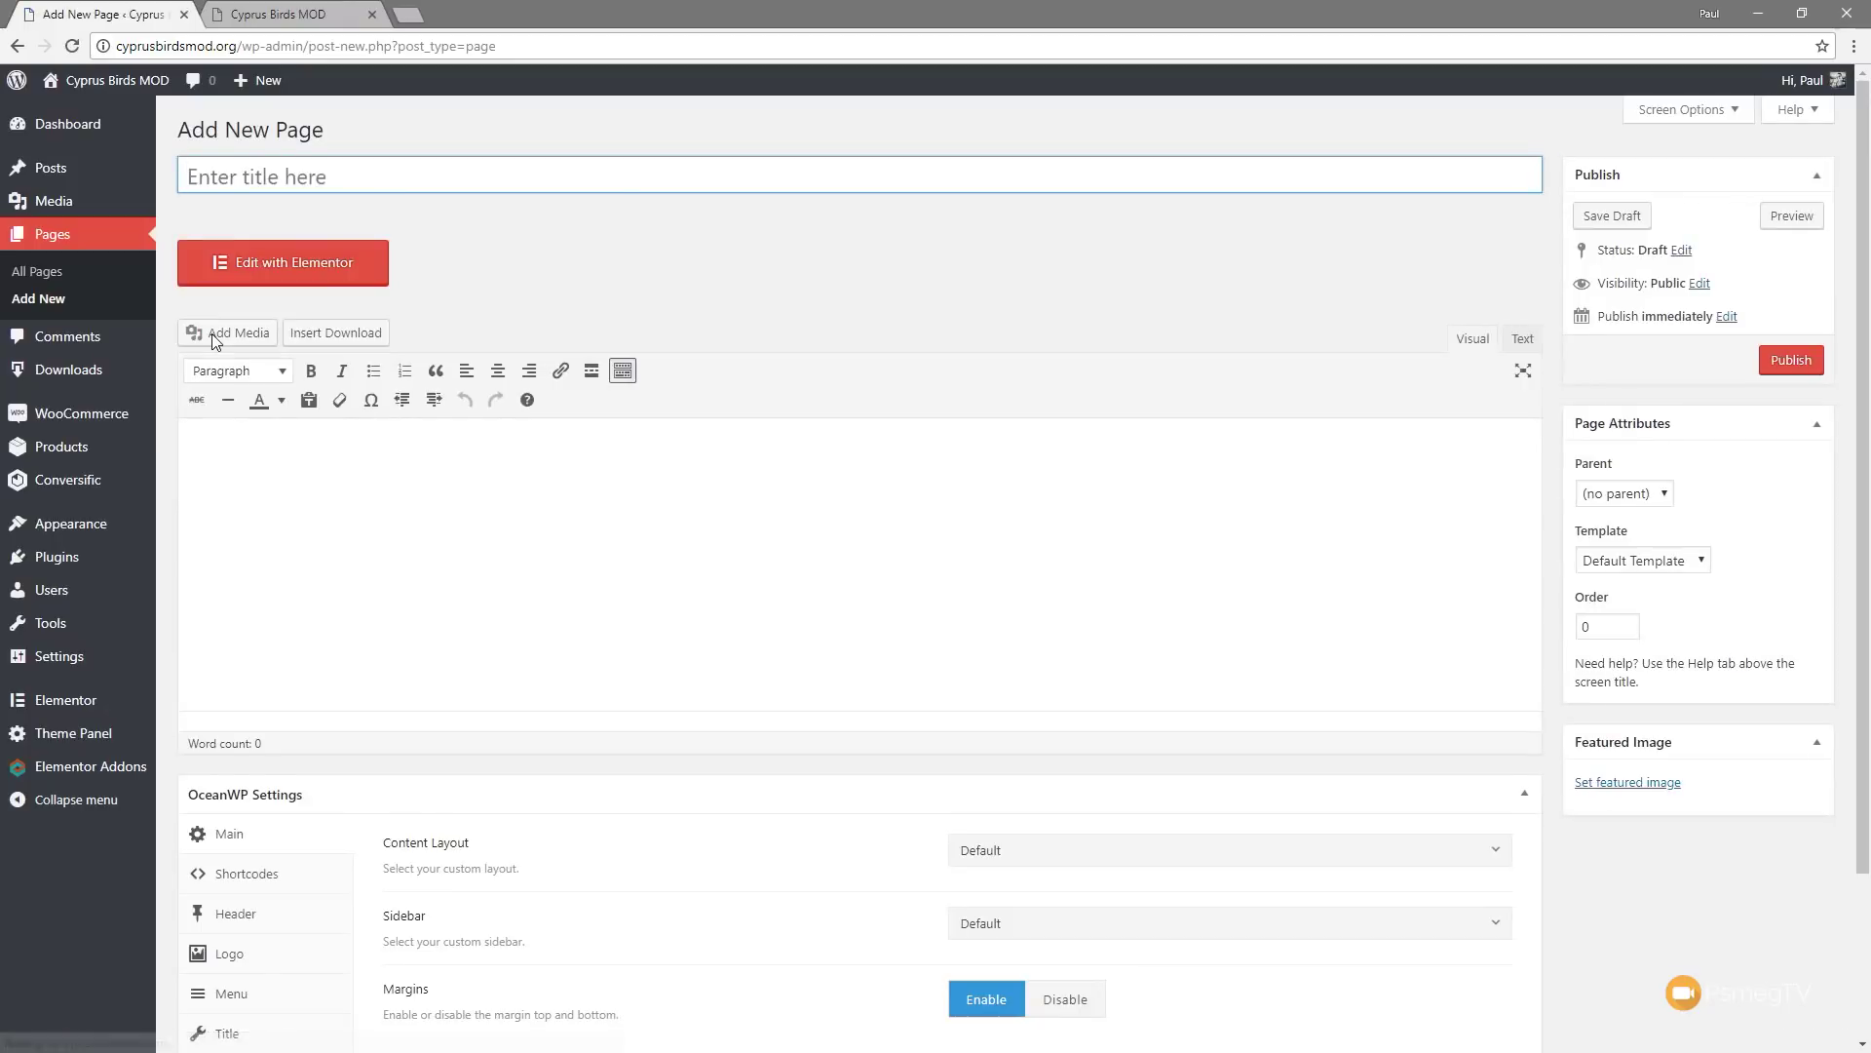
pyautogui.write('Signin')
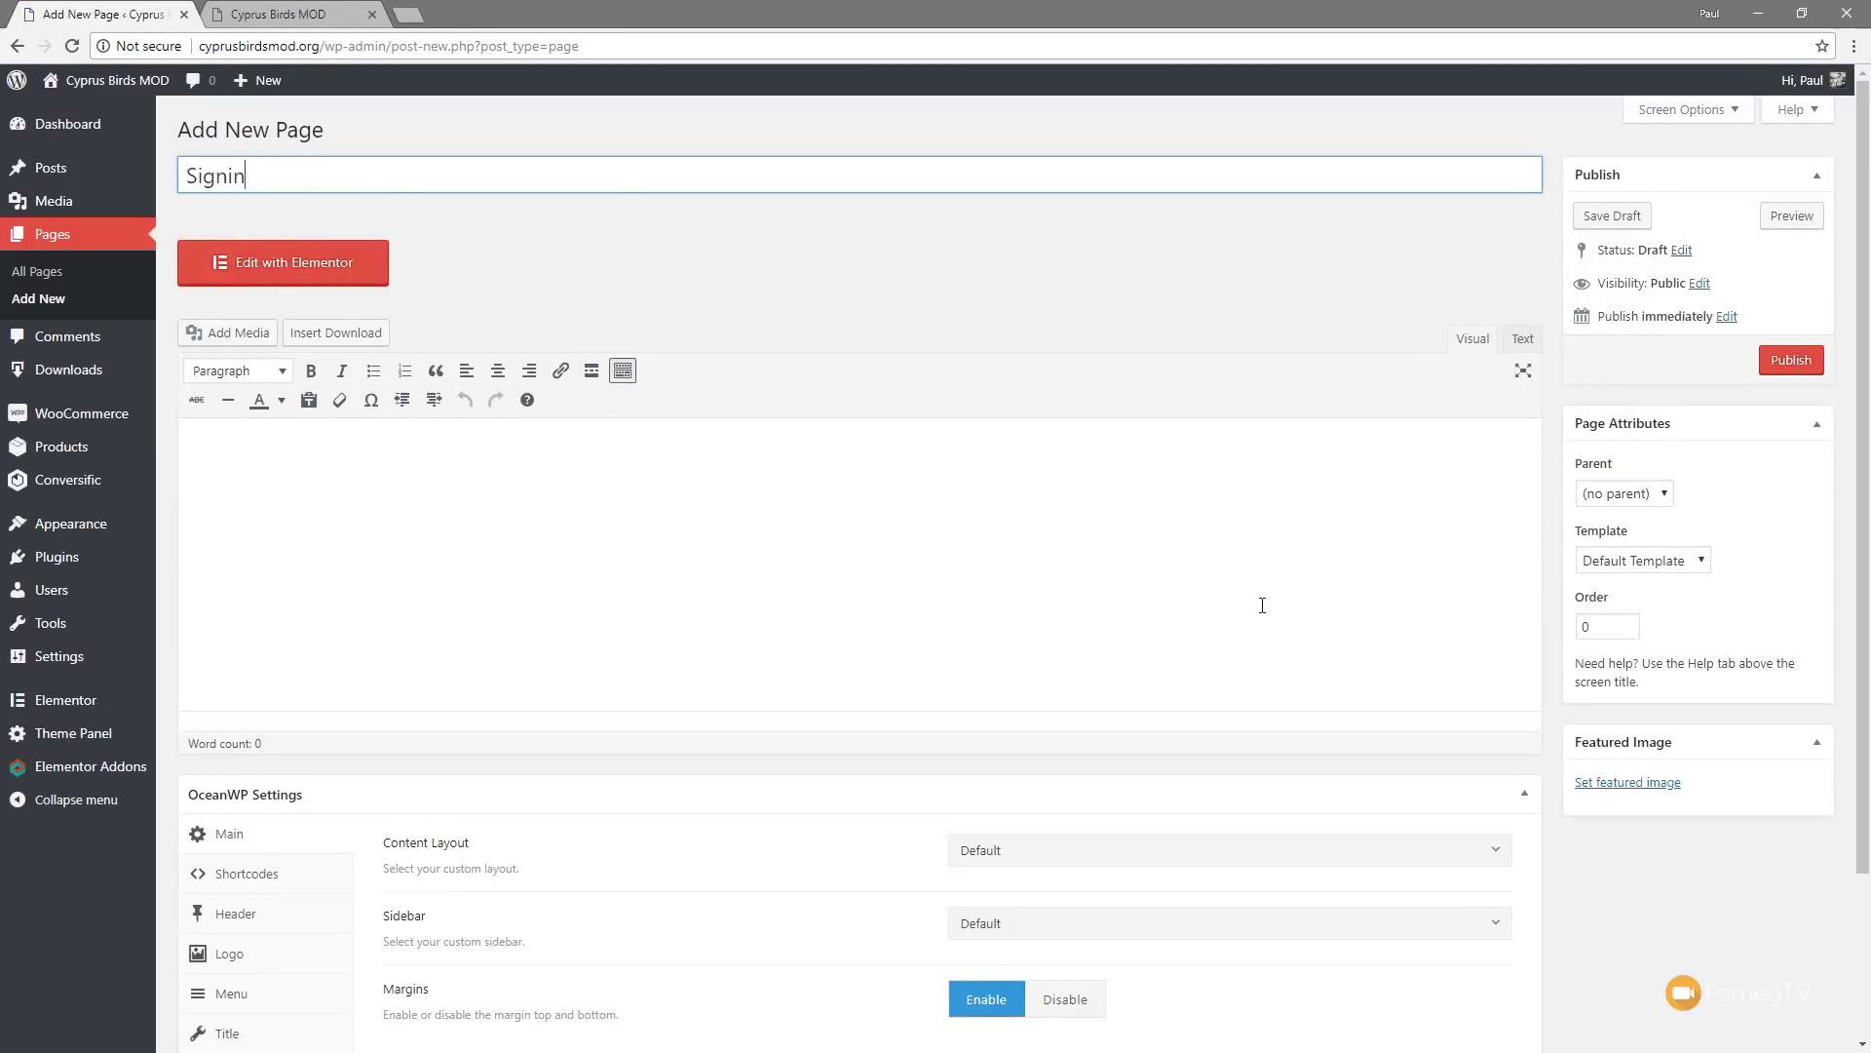
pyautogui.click(1670, 562)
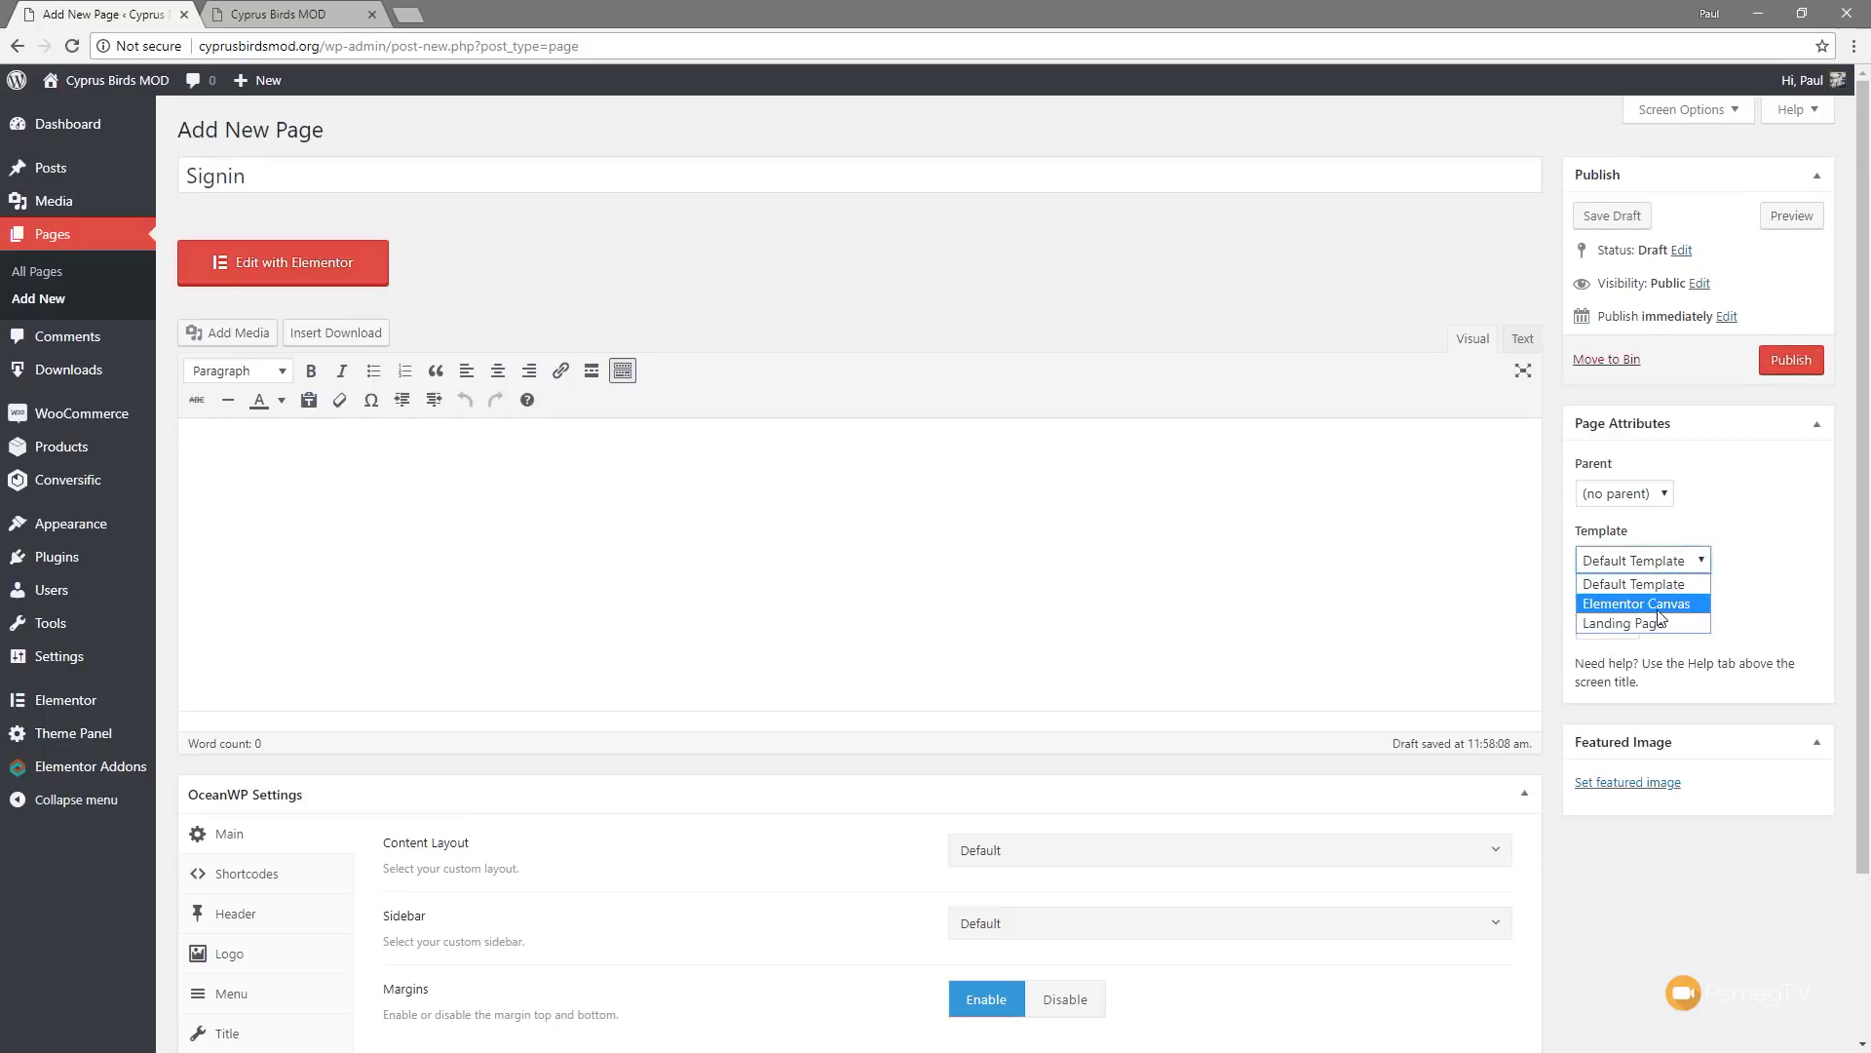
pyautogui.click(1660, 604)
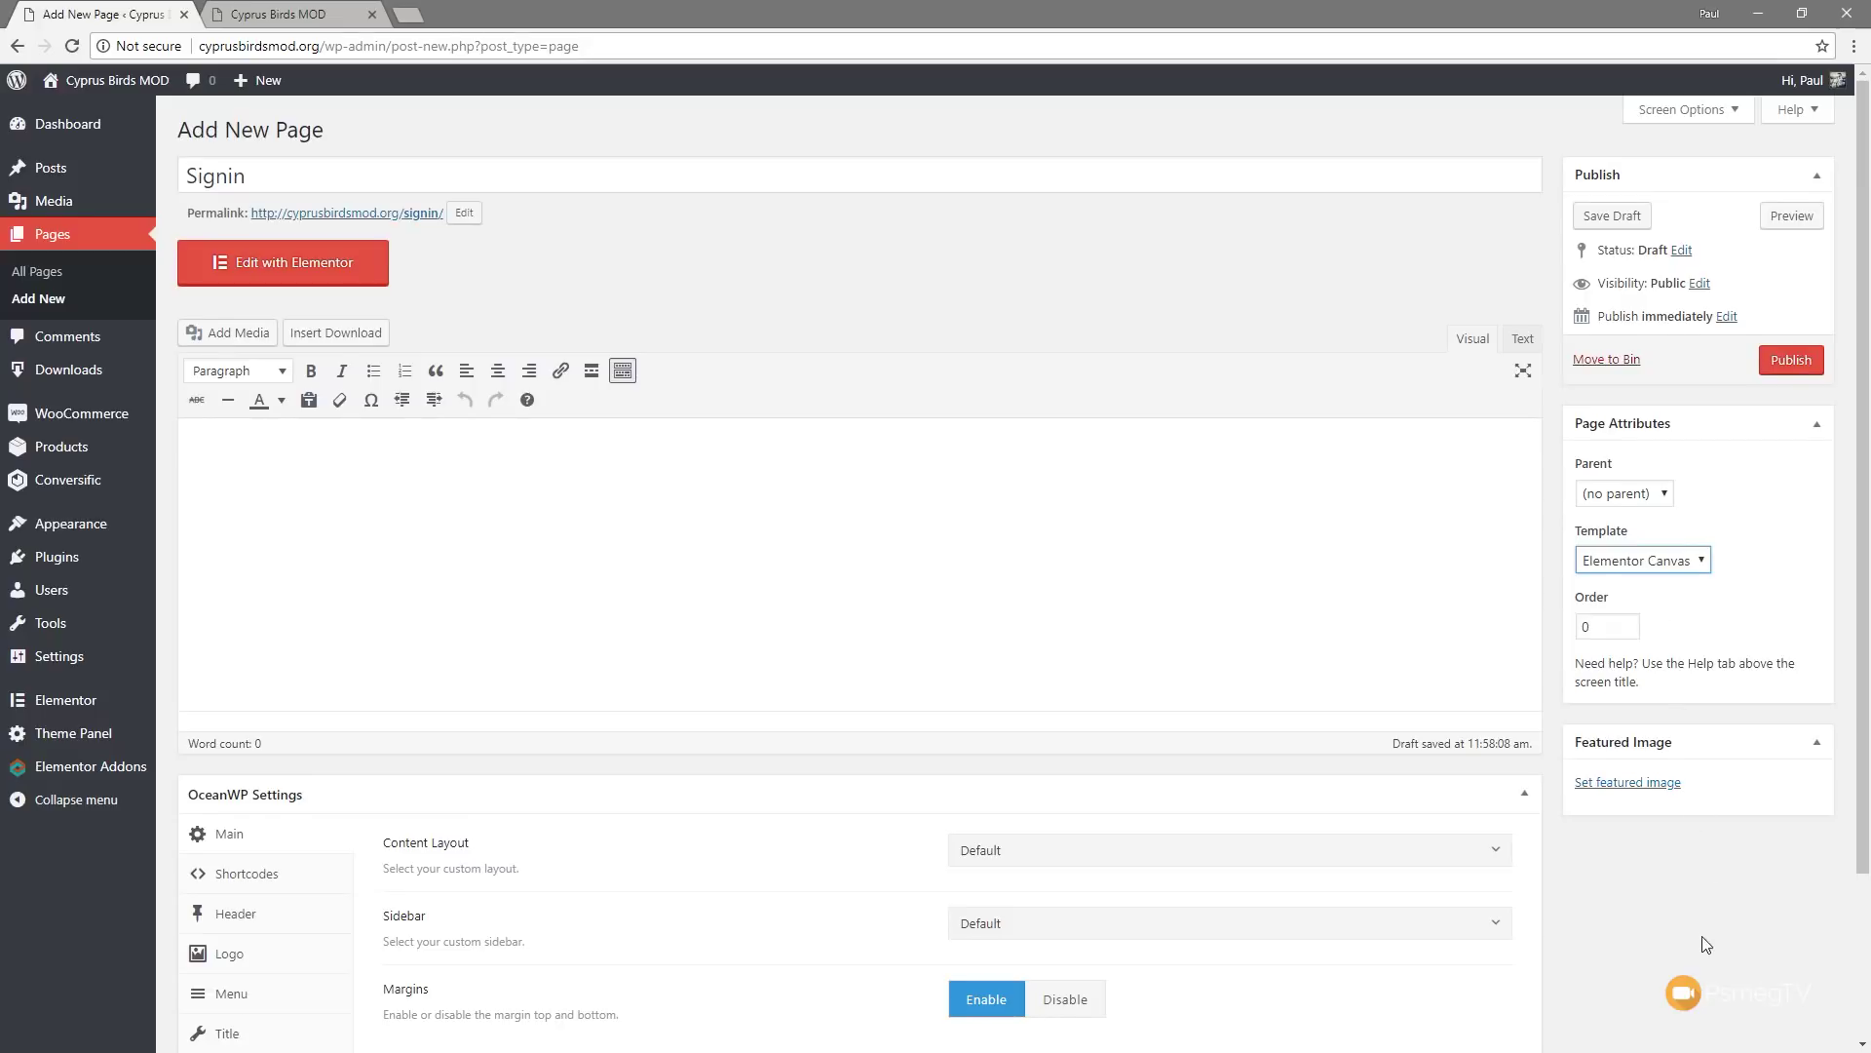
# Give the page a 100% Full Width content layout with margins disabled and publish it
pyautogui.scroll(-2, 1702, 936)
pyautogui.click(1044, 666)
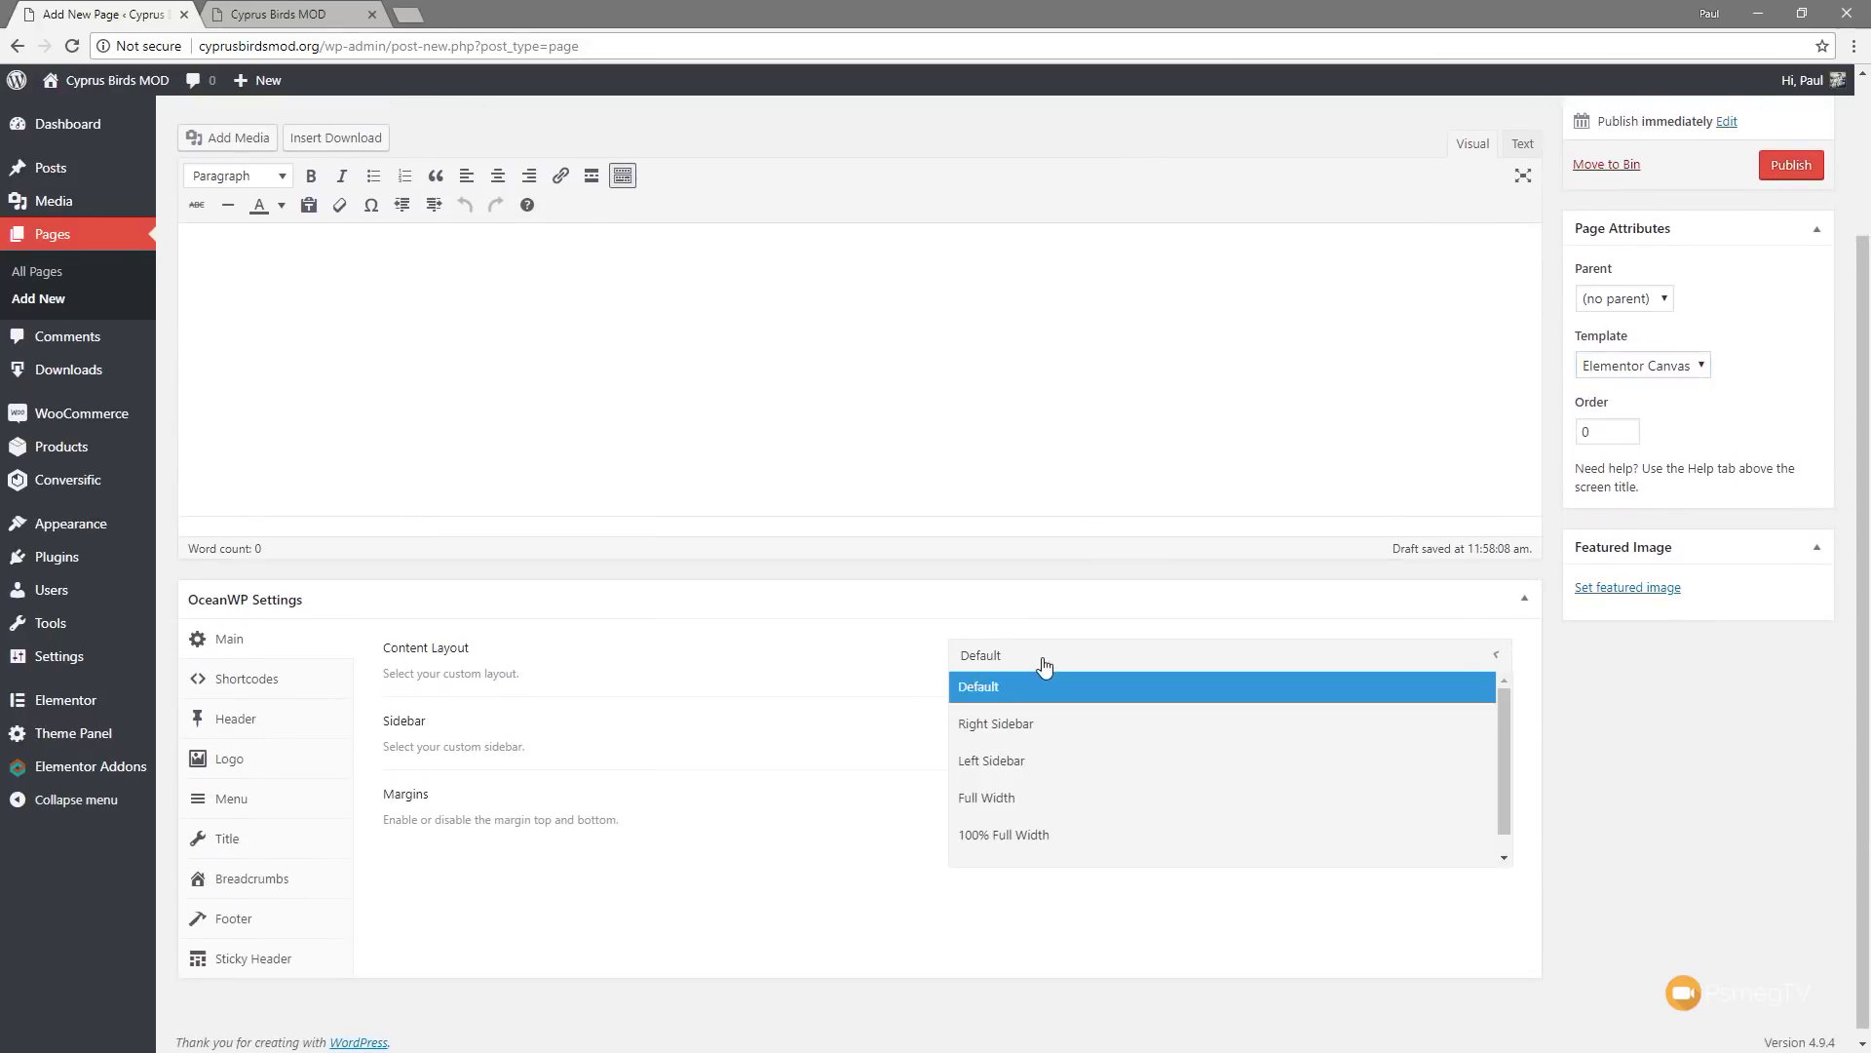
pyautogui.click(1035, 836)
pyautogui.click(1065, 805)
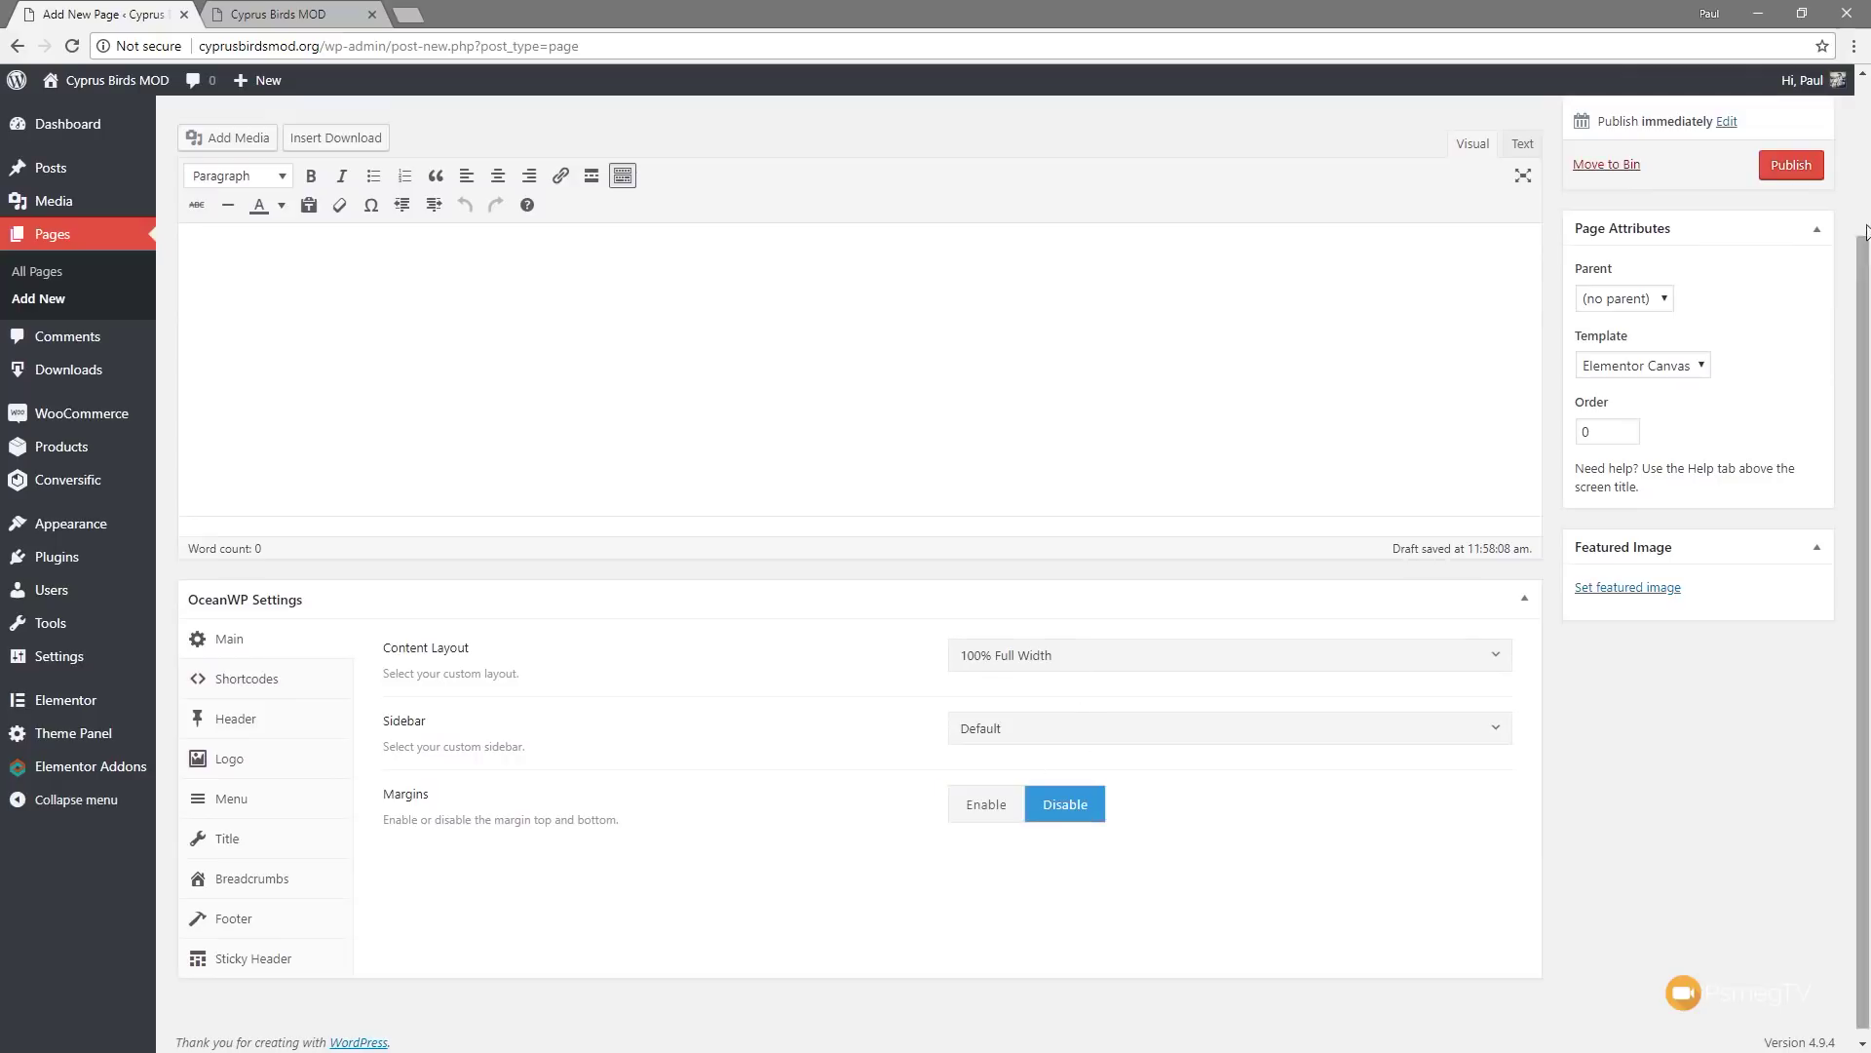
pyautogui.click(1790, 166)
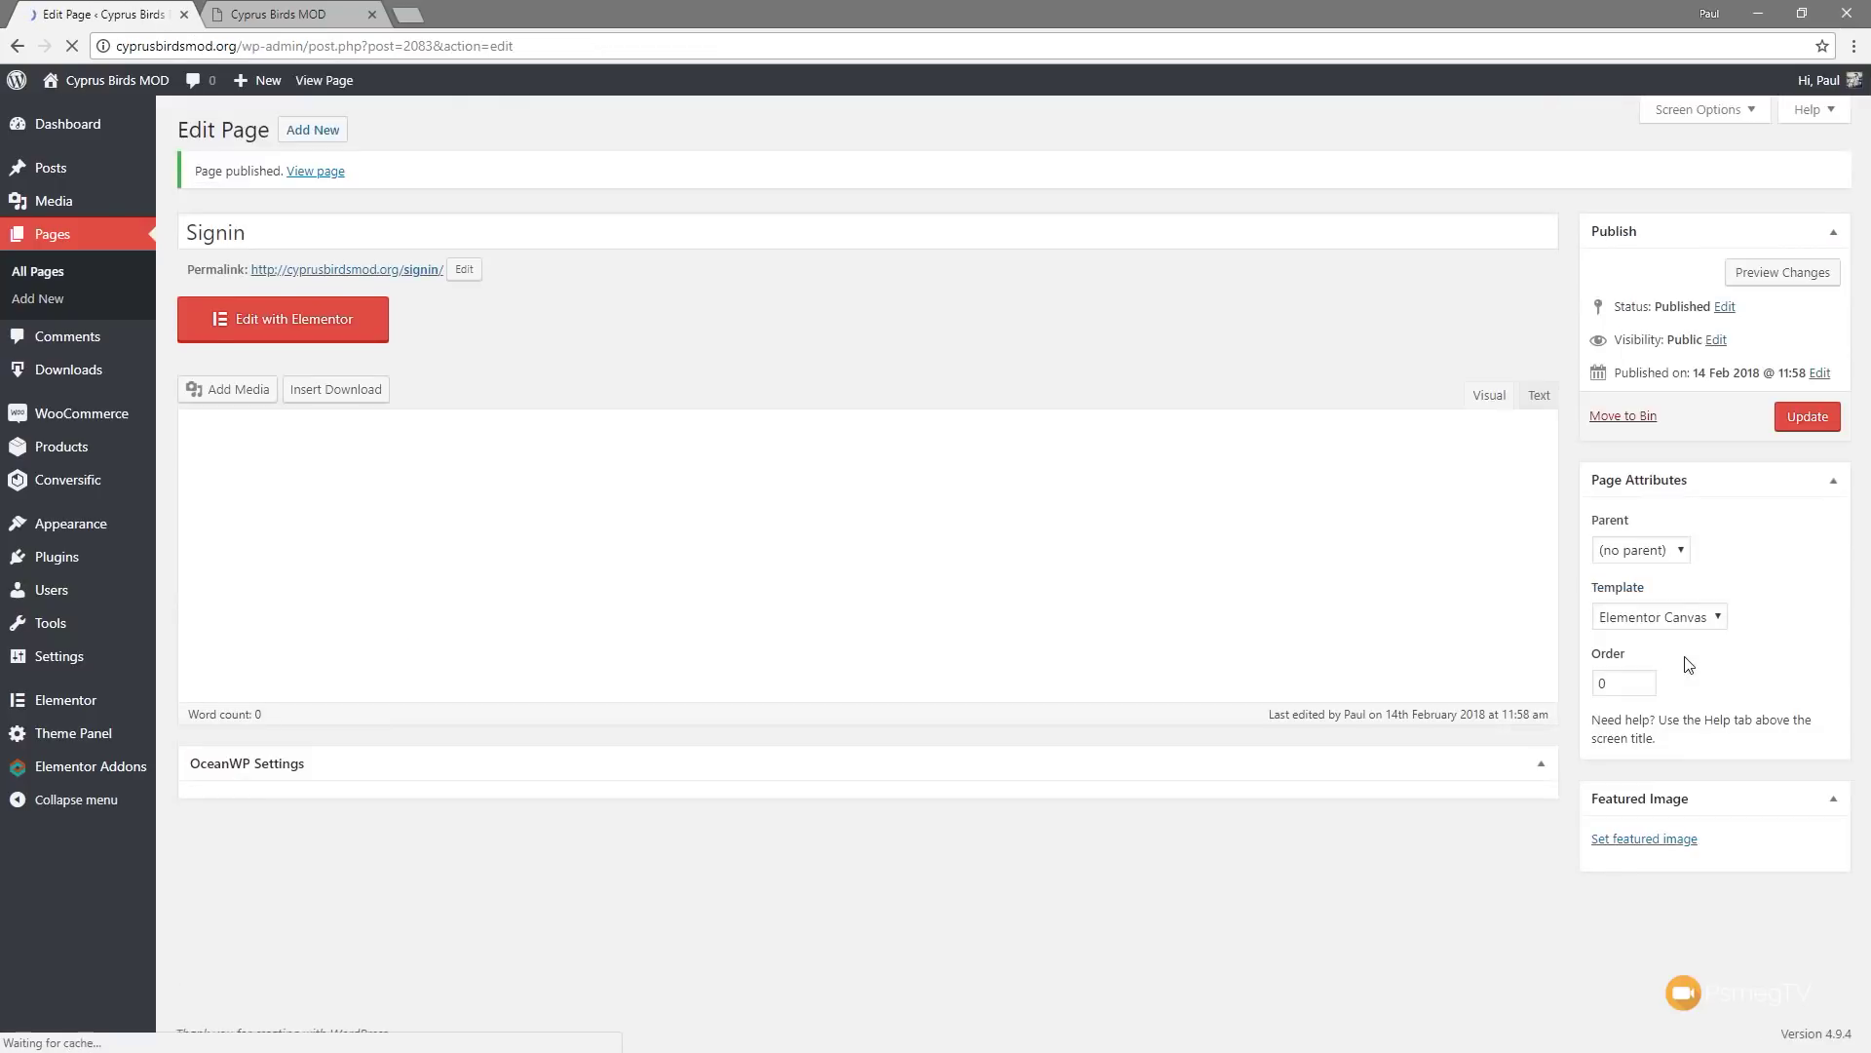
# Open the Signin page in Elementor and add a two-column section with the 33/66 structure
pyautogui.click(313, 320)
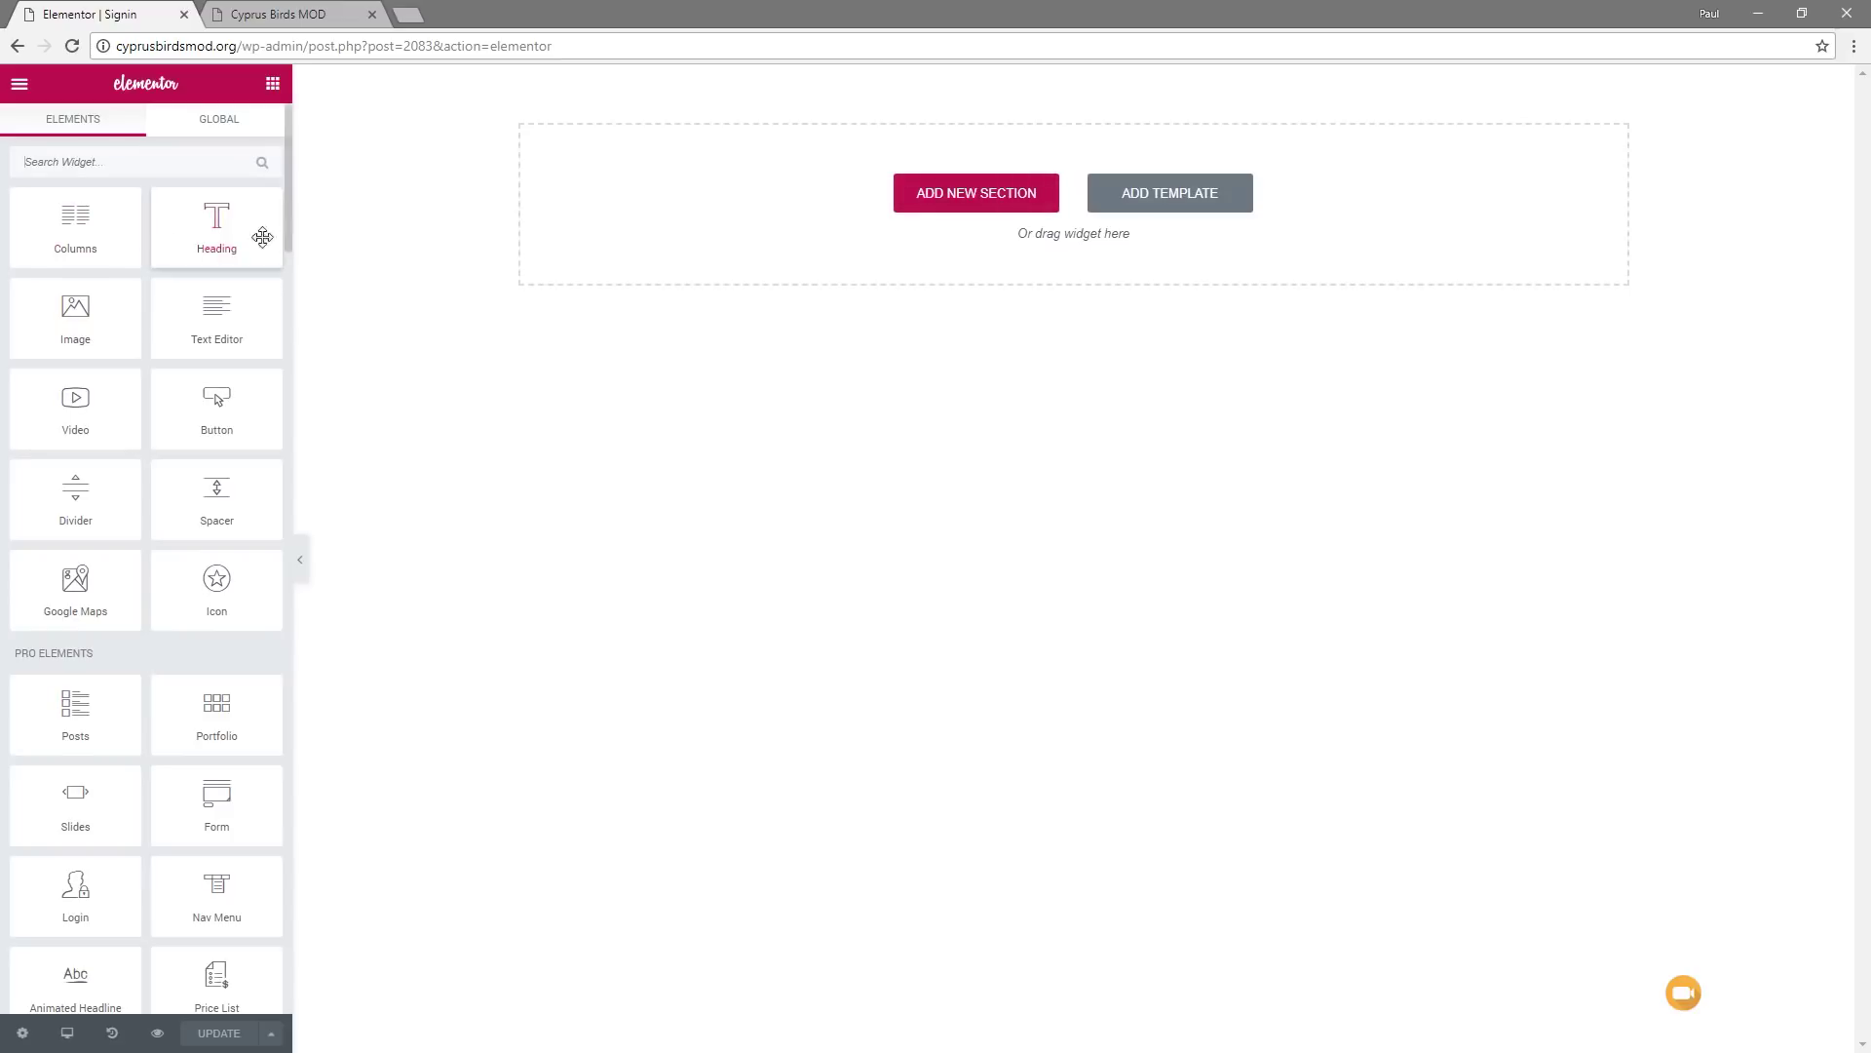
pyautogui.click(1020, 206)
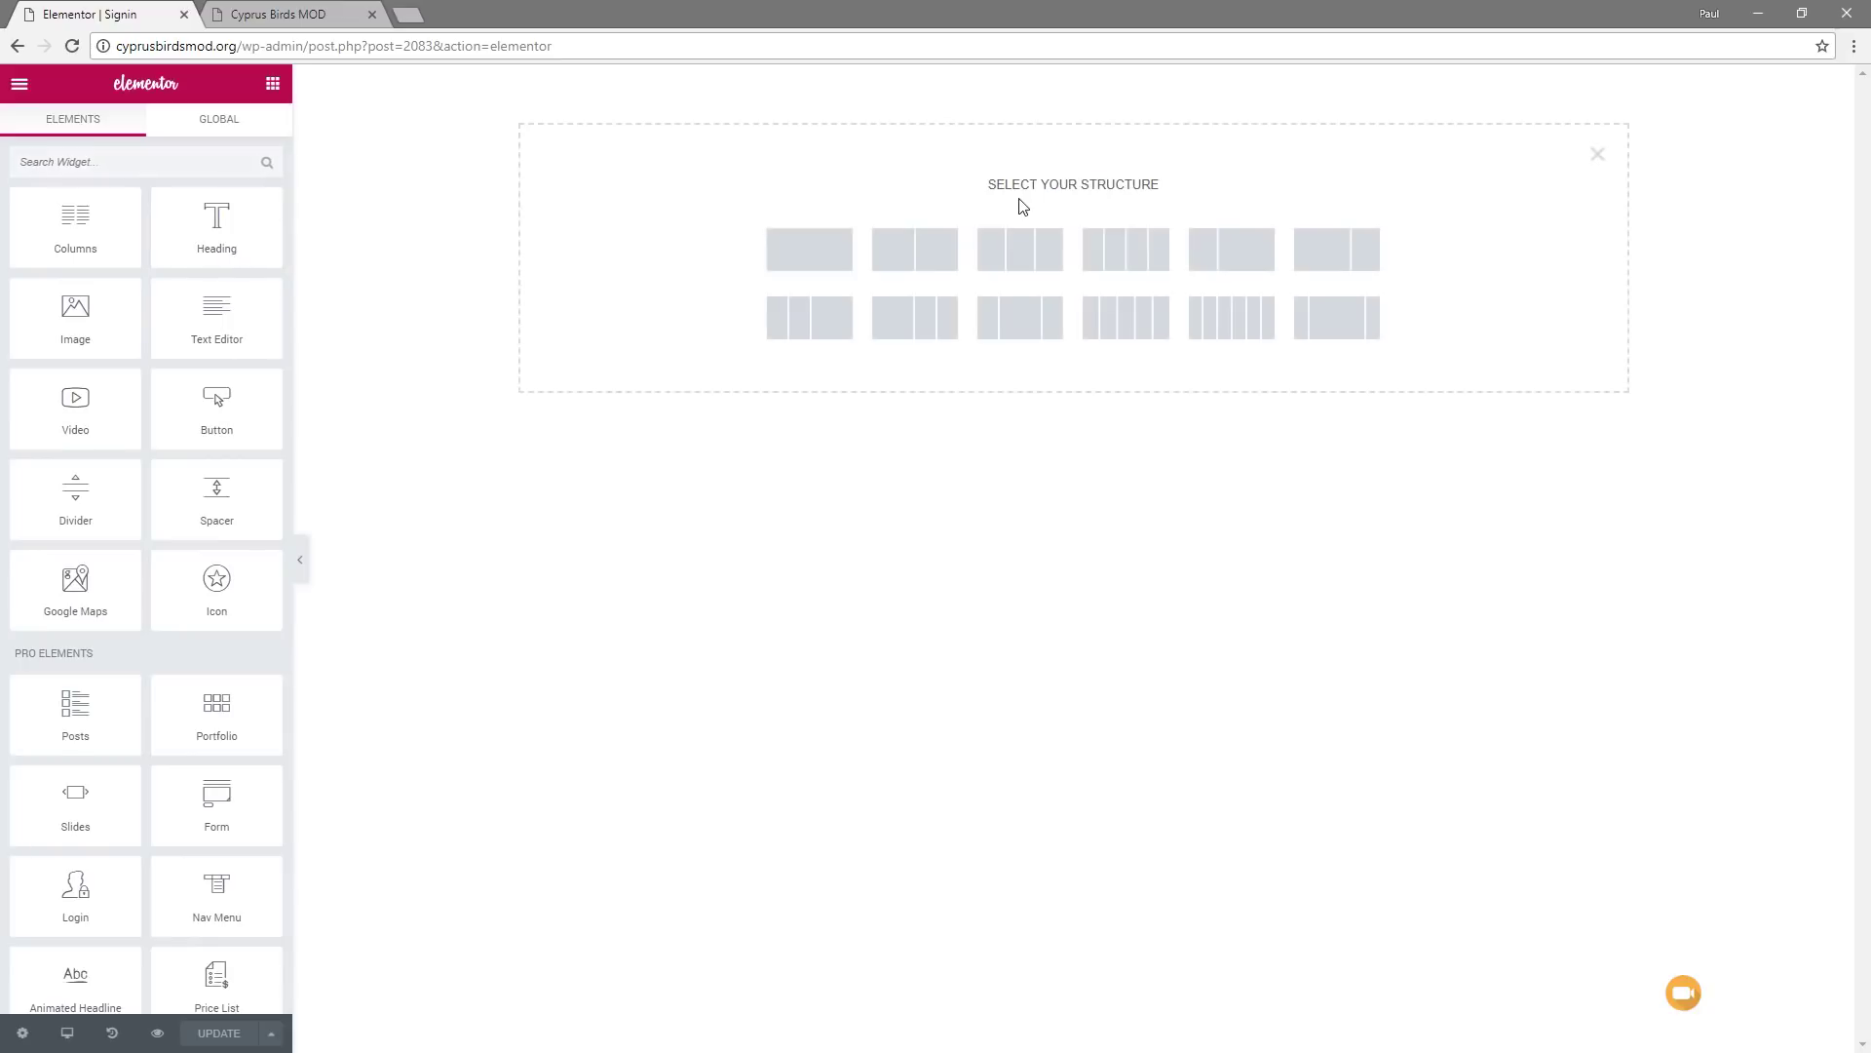
pyautogui.click(1244, 260)
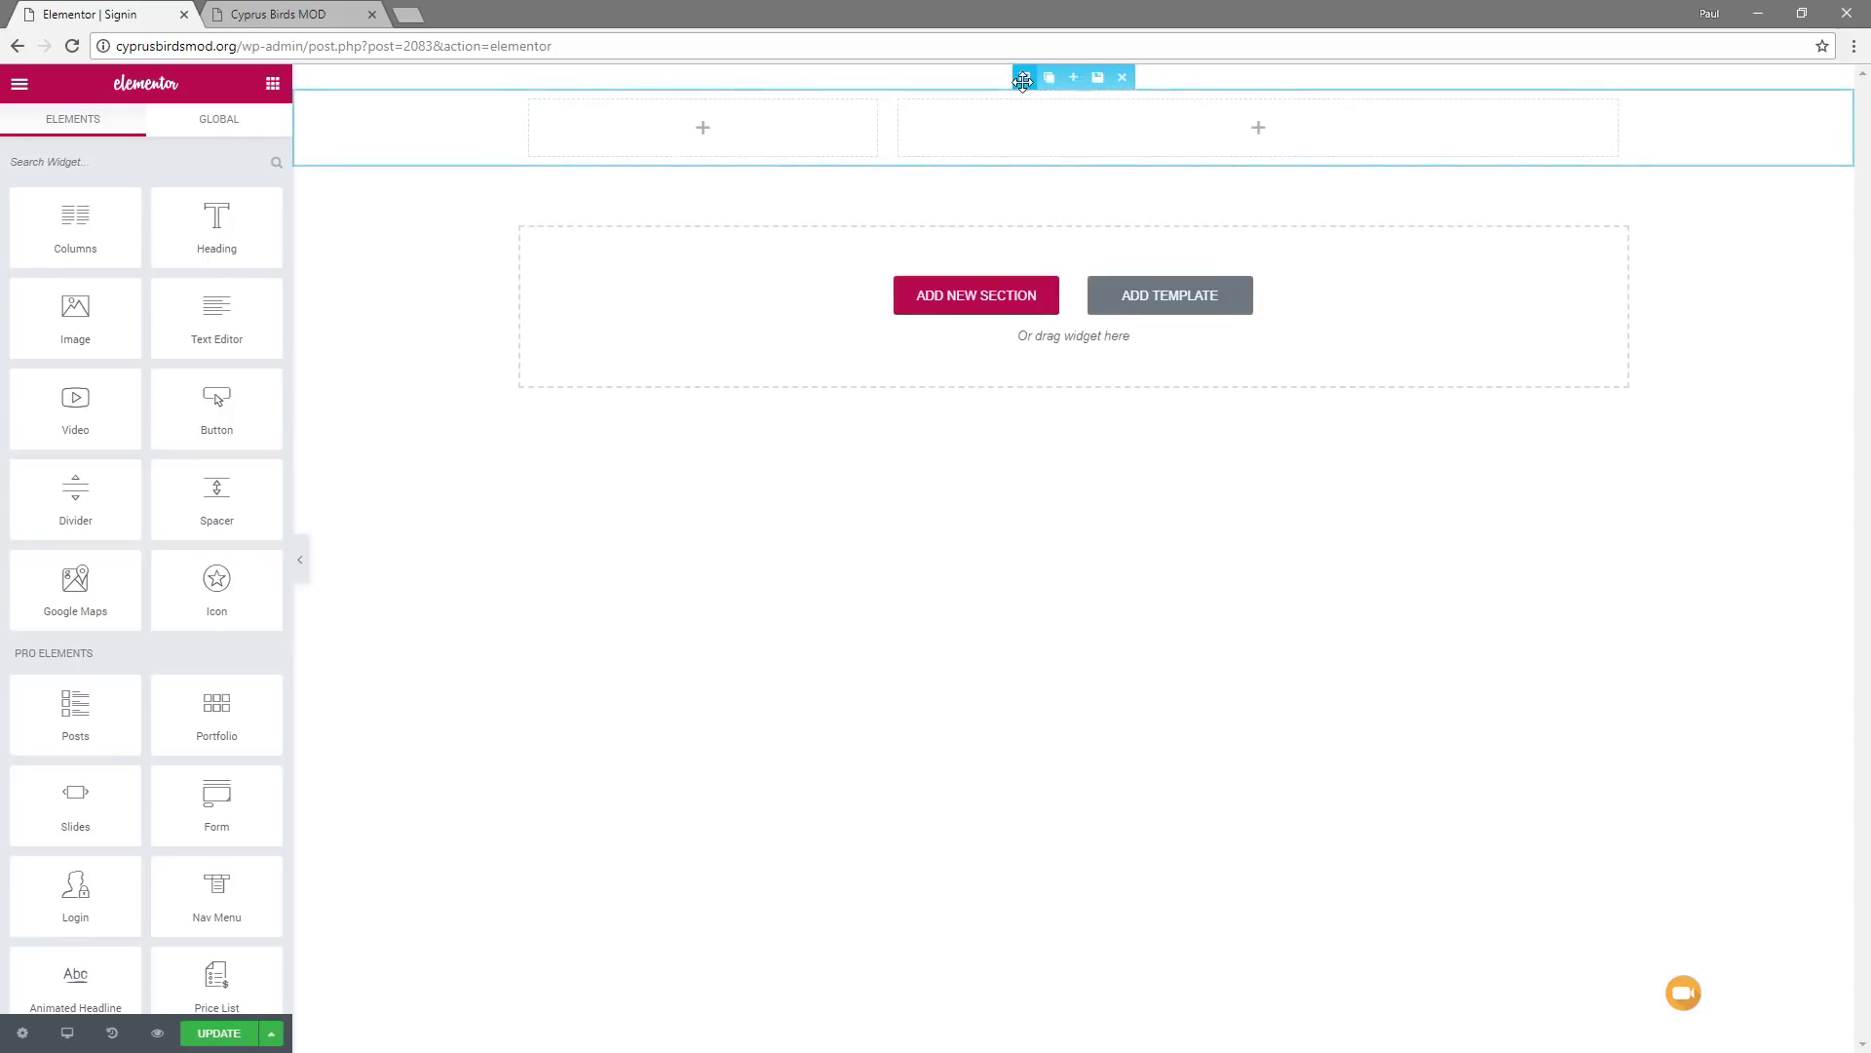
# Stretch the section across the page and set its content width to Full Width
pyautogui.click(1023, 82)
pyautogui.click(255, 232)
pyautogui.click(259, 324)
pyautogui.click(204, 360)
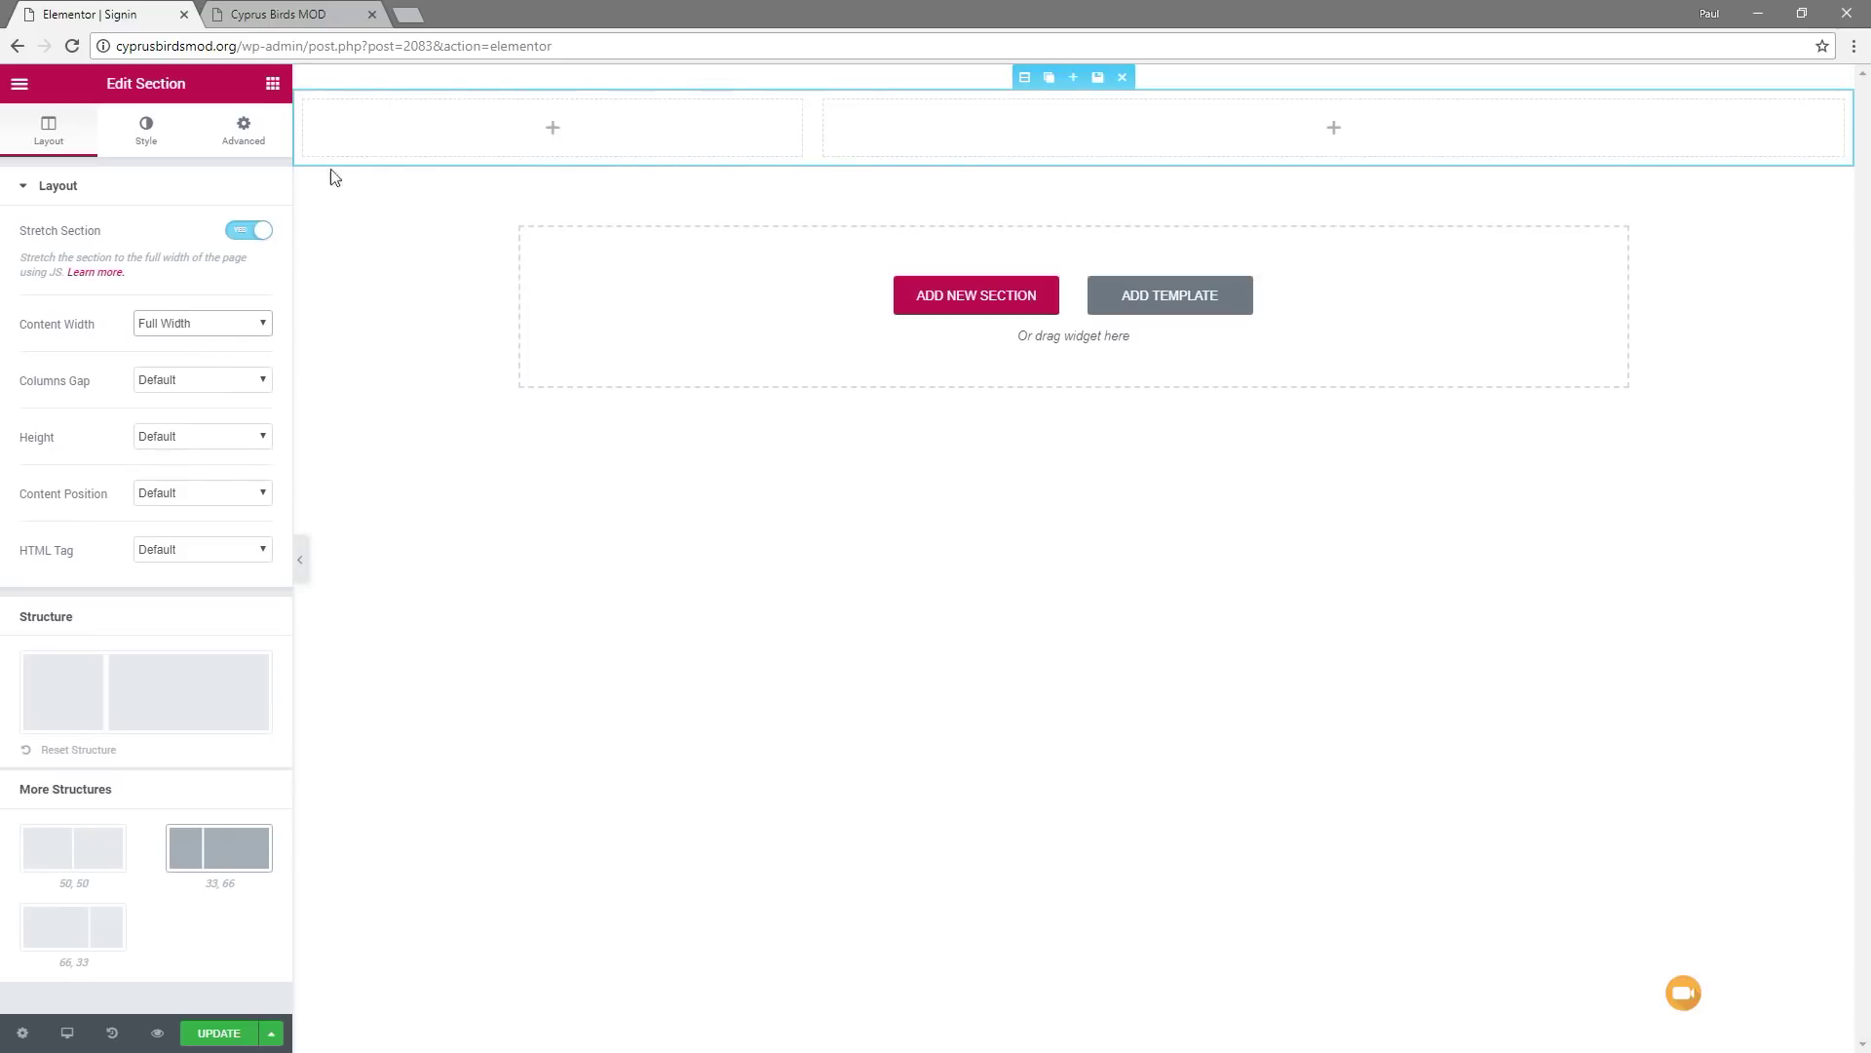
# Find the Login widget by searching for "log" and place it in the section's narrow column
pyautogui.click(273, 83)
pyautogui.click(87, 160)
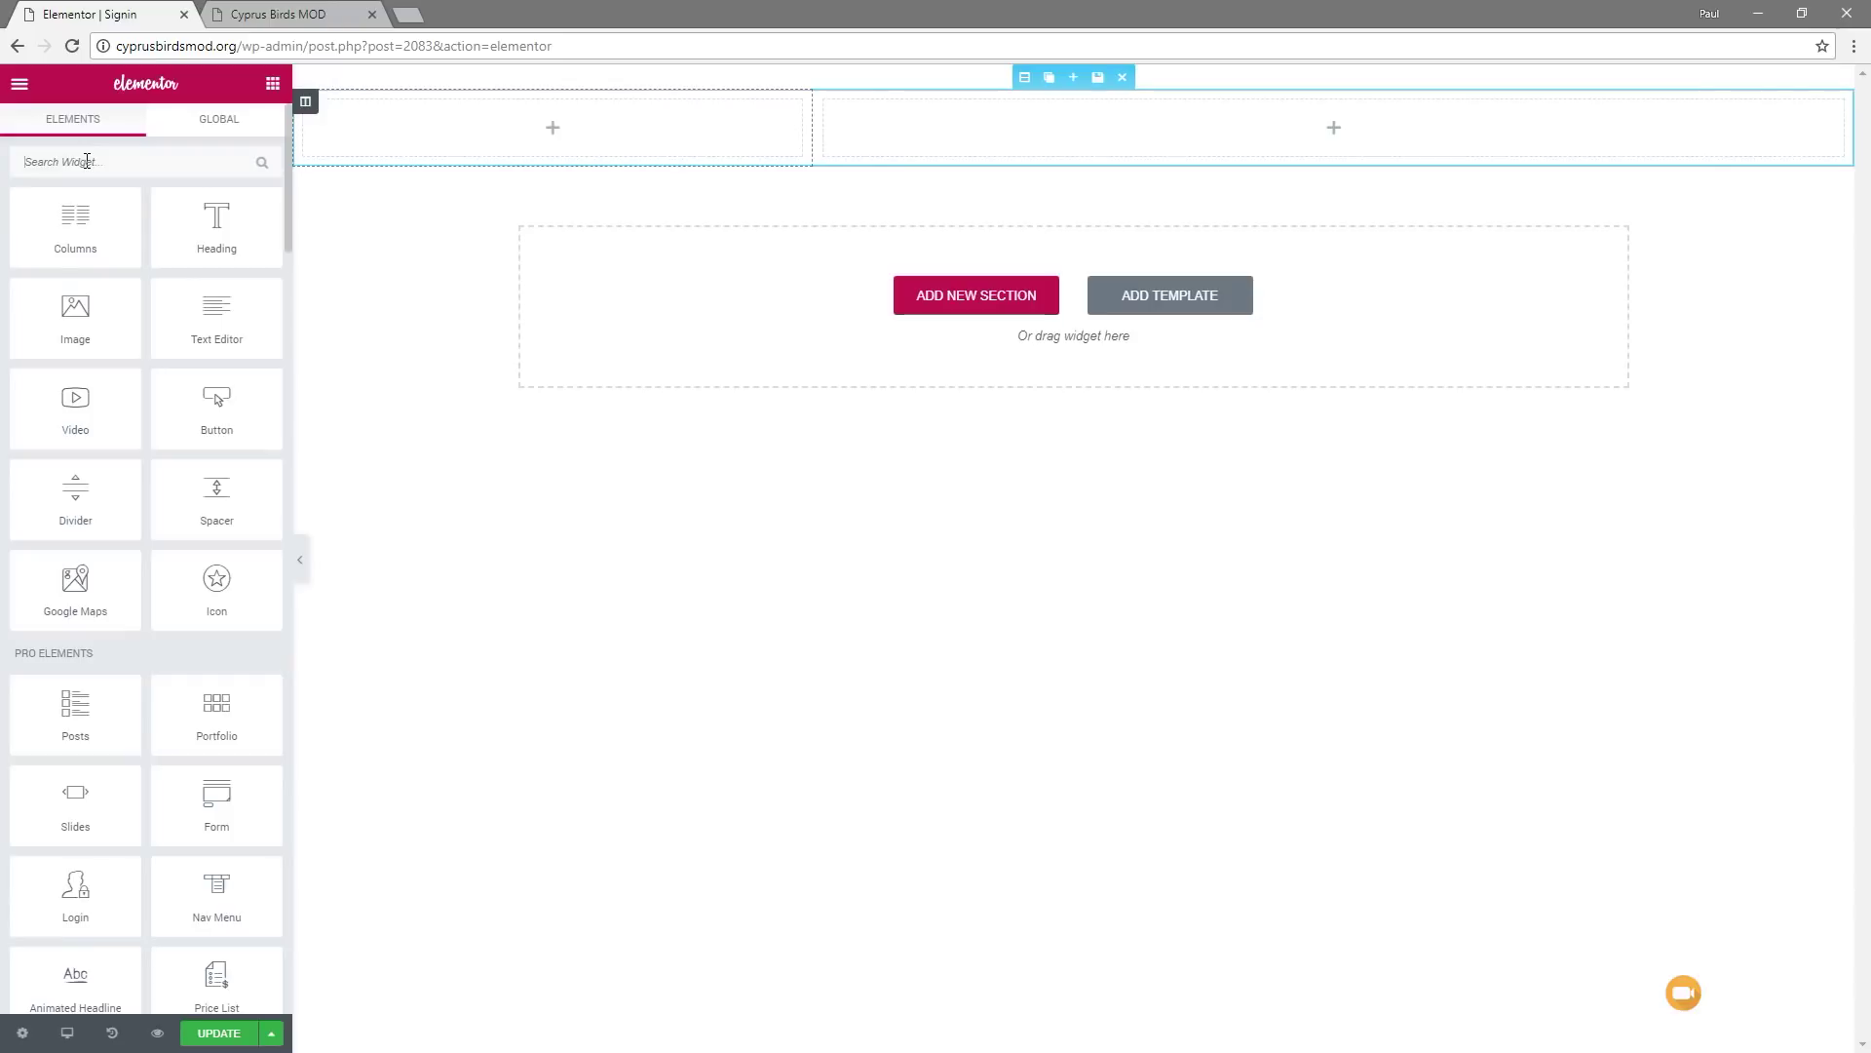
pyautogui.write('log')
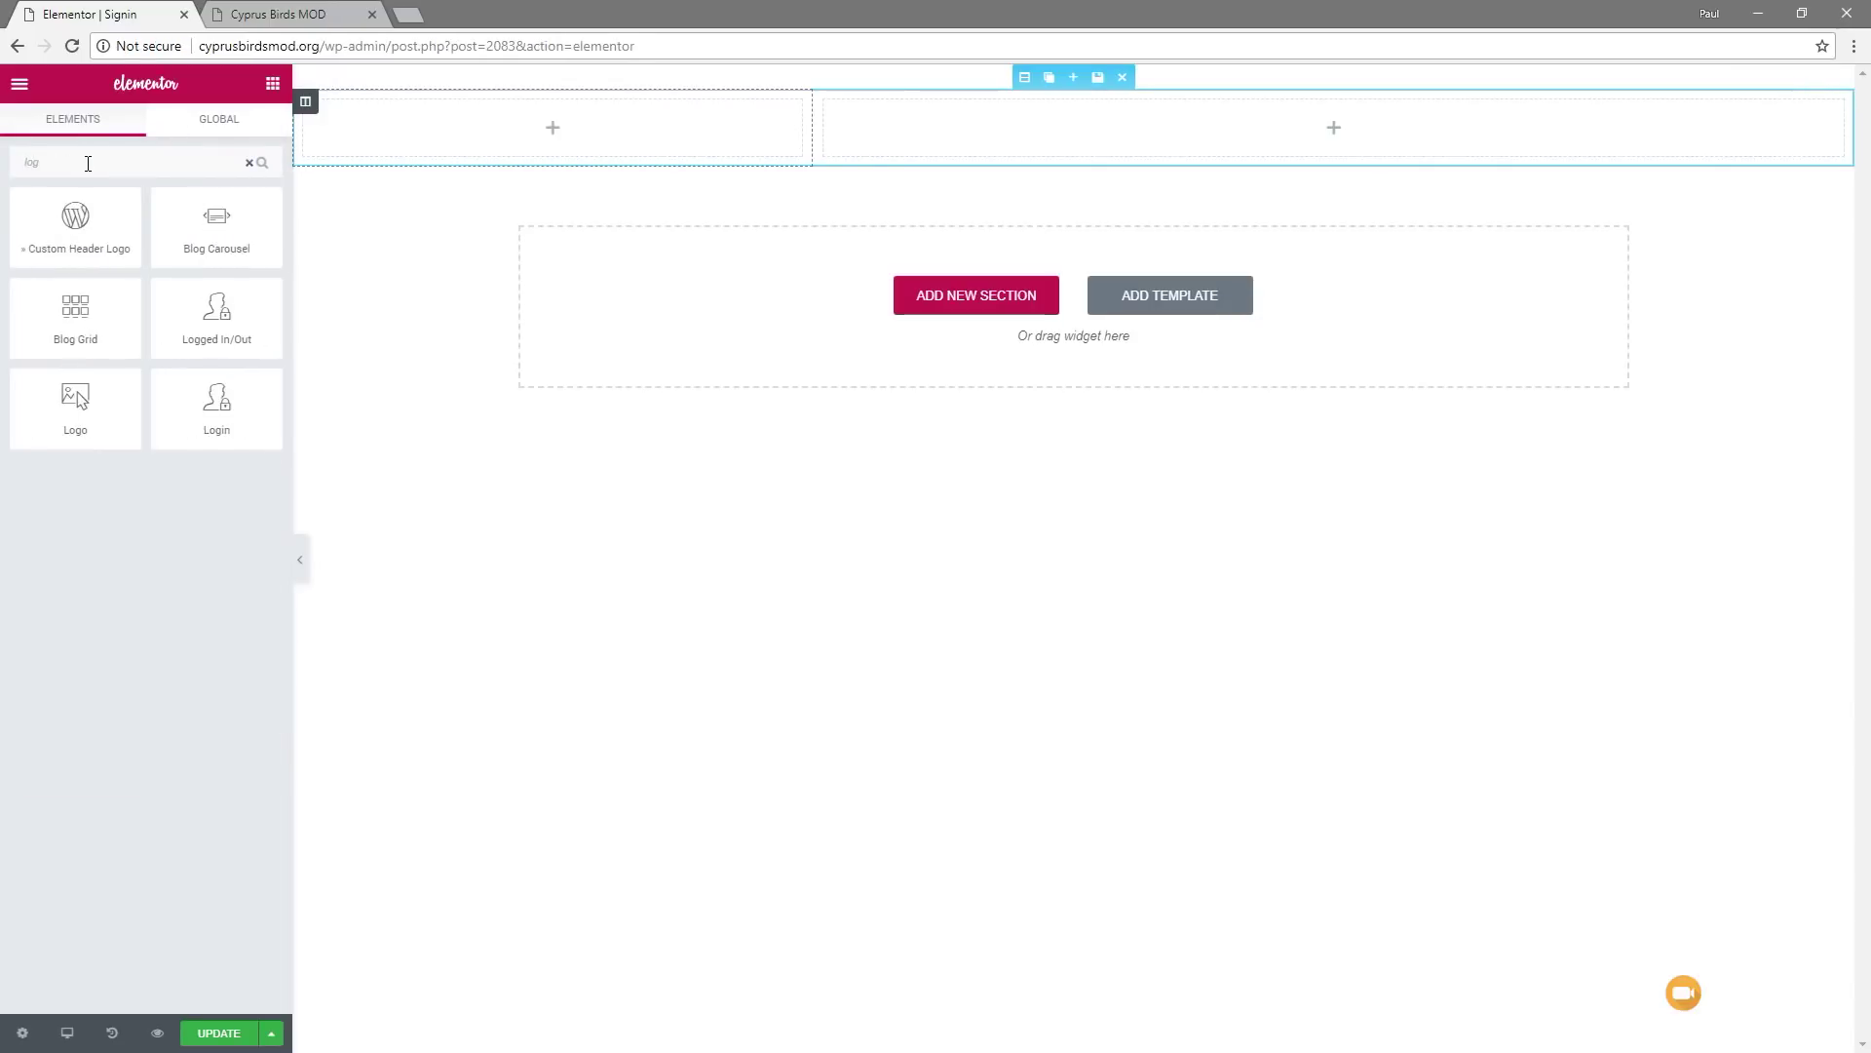
pyautogui.moveTo(261, 415); pyautogui.dragTo(497, 127)
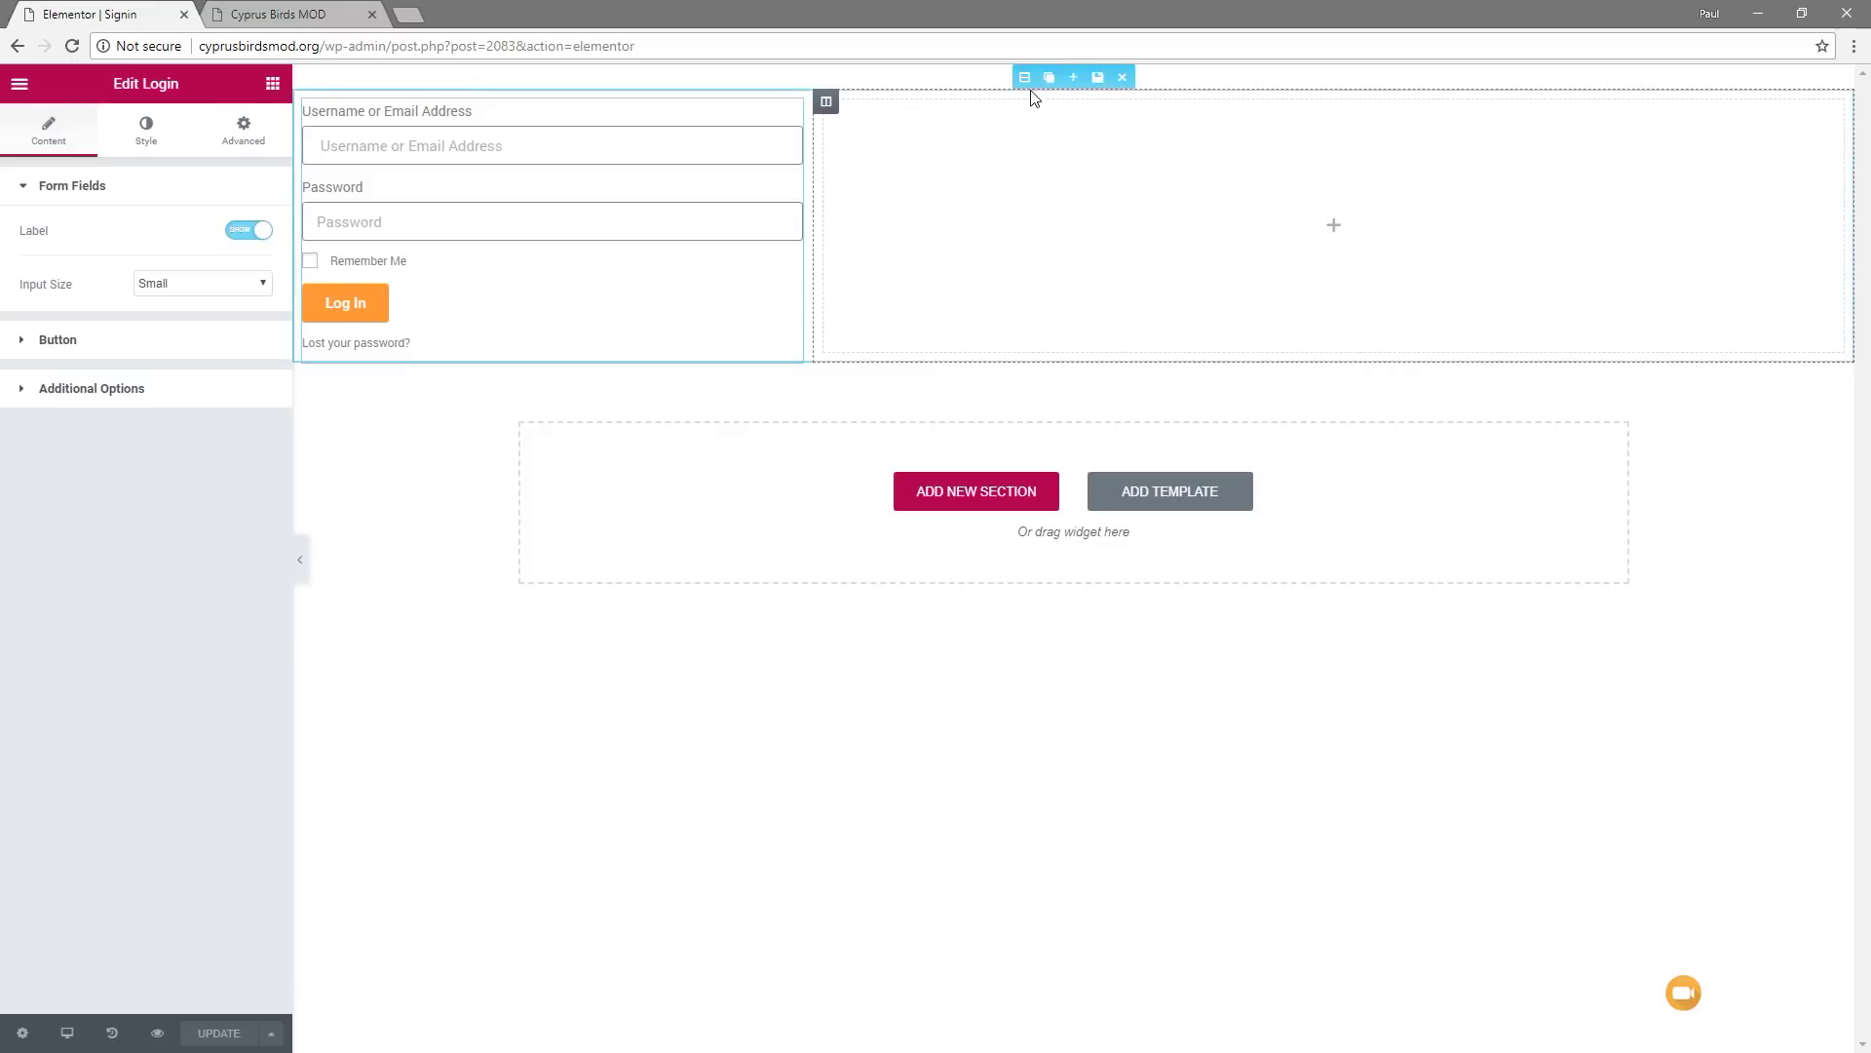
# Give the section a classic background using the image lrtv-hero_1.jpg from the media library
pyautogui.click(1027, 77)
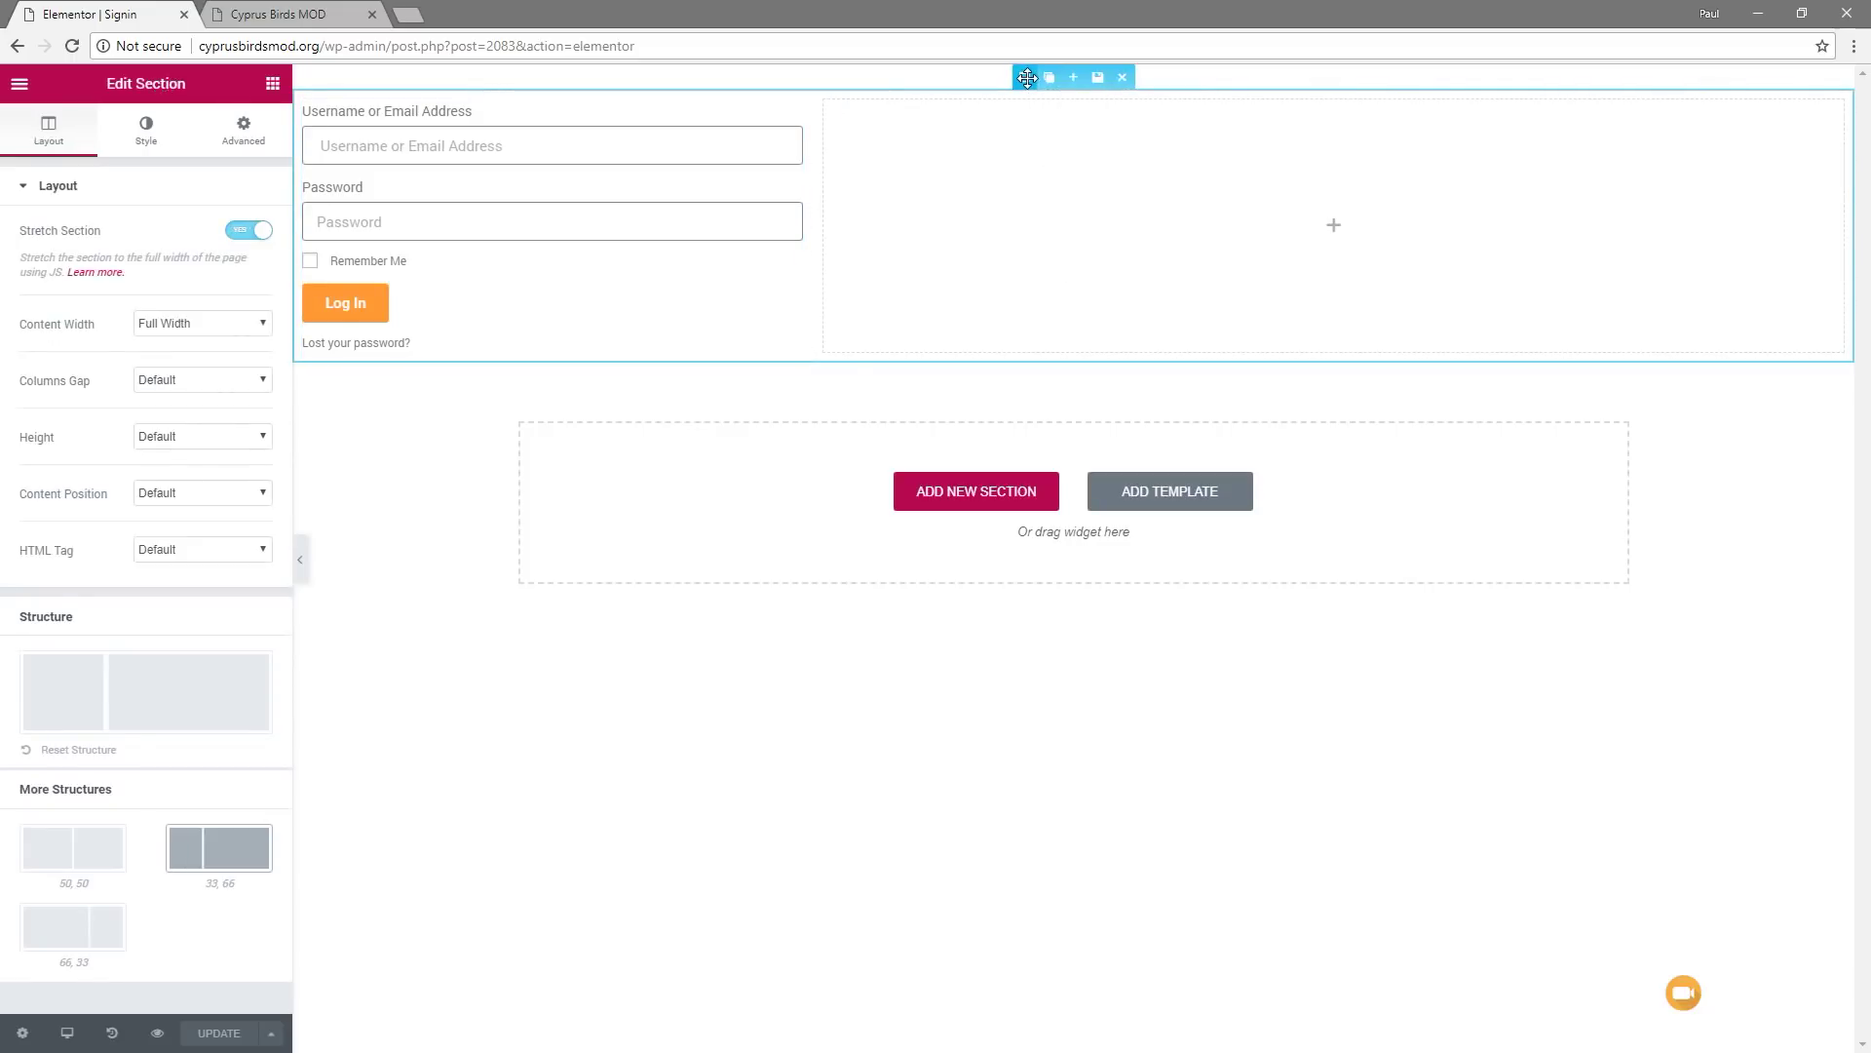
pyautogui.click(146, 132)
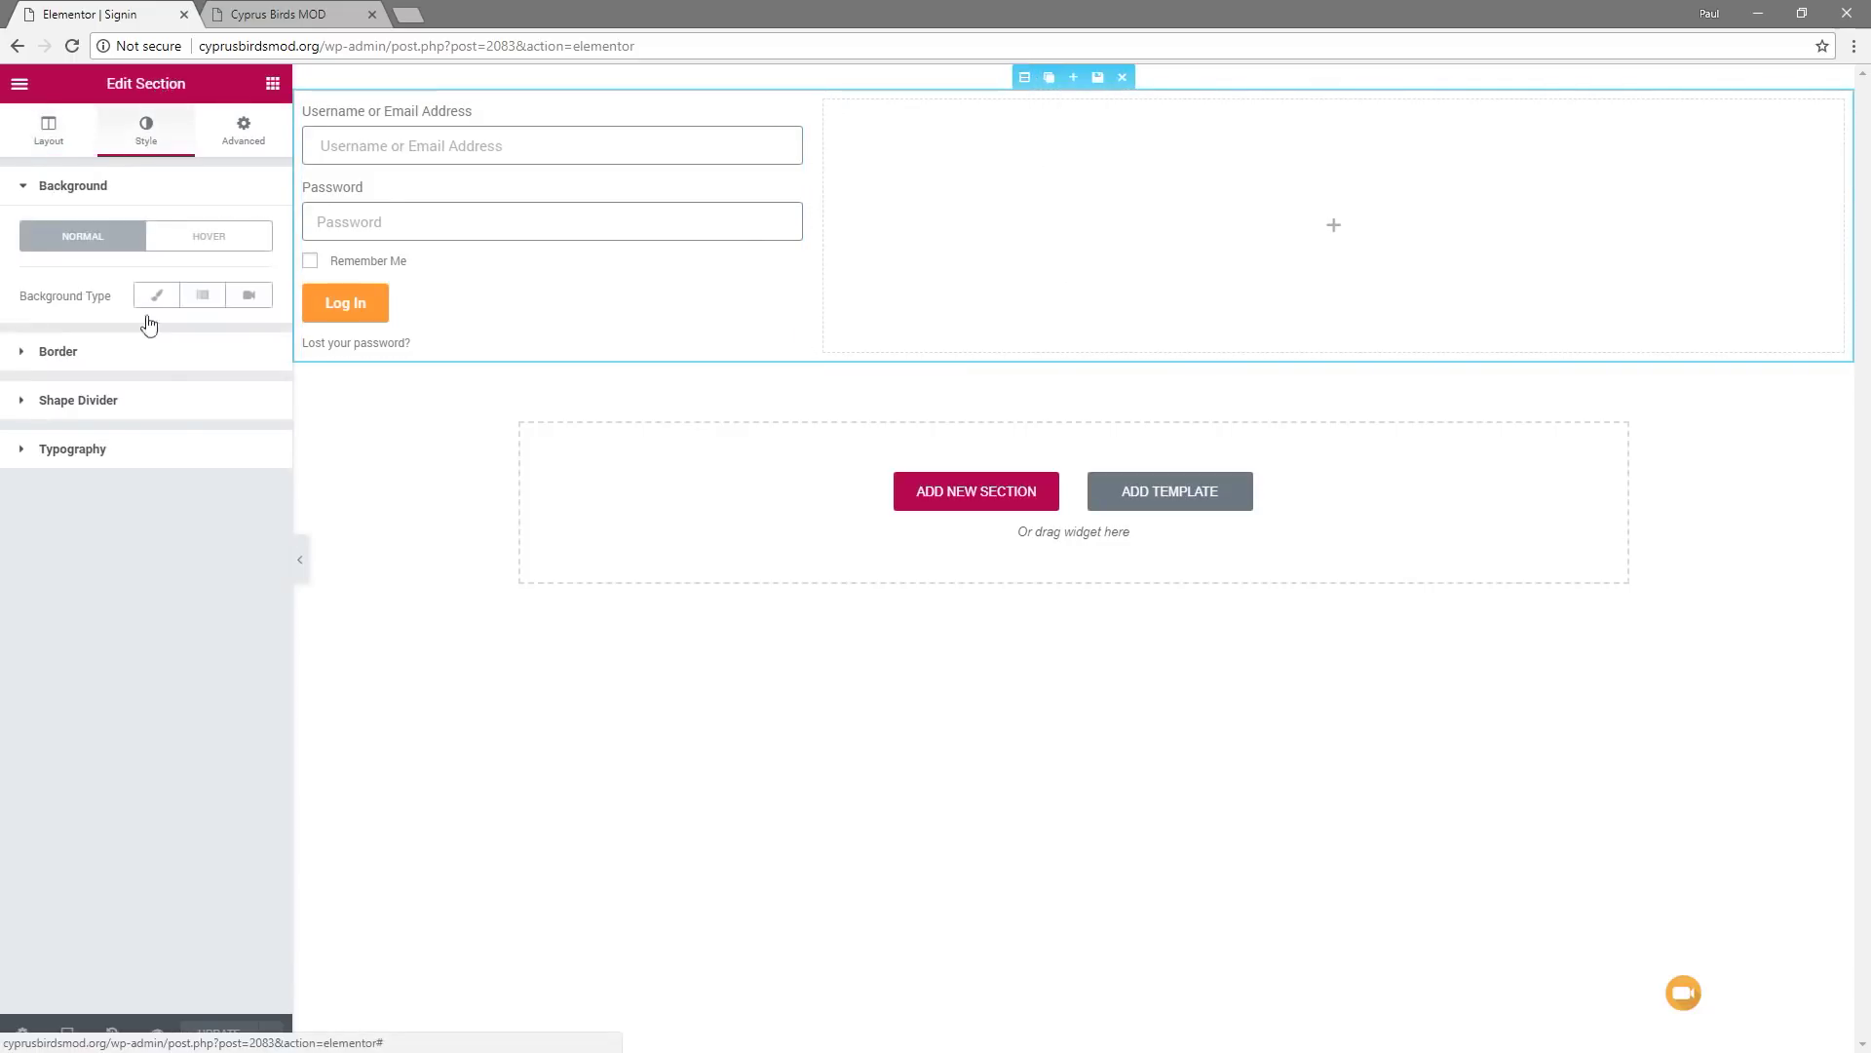
pyautogui.click(156, 295)
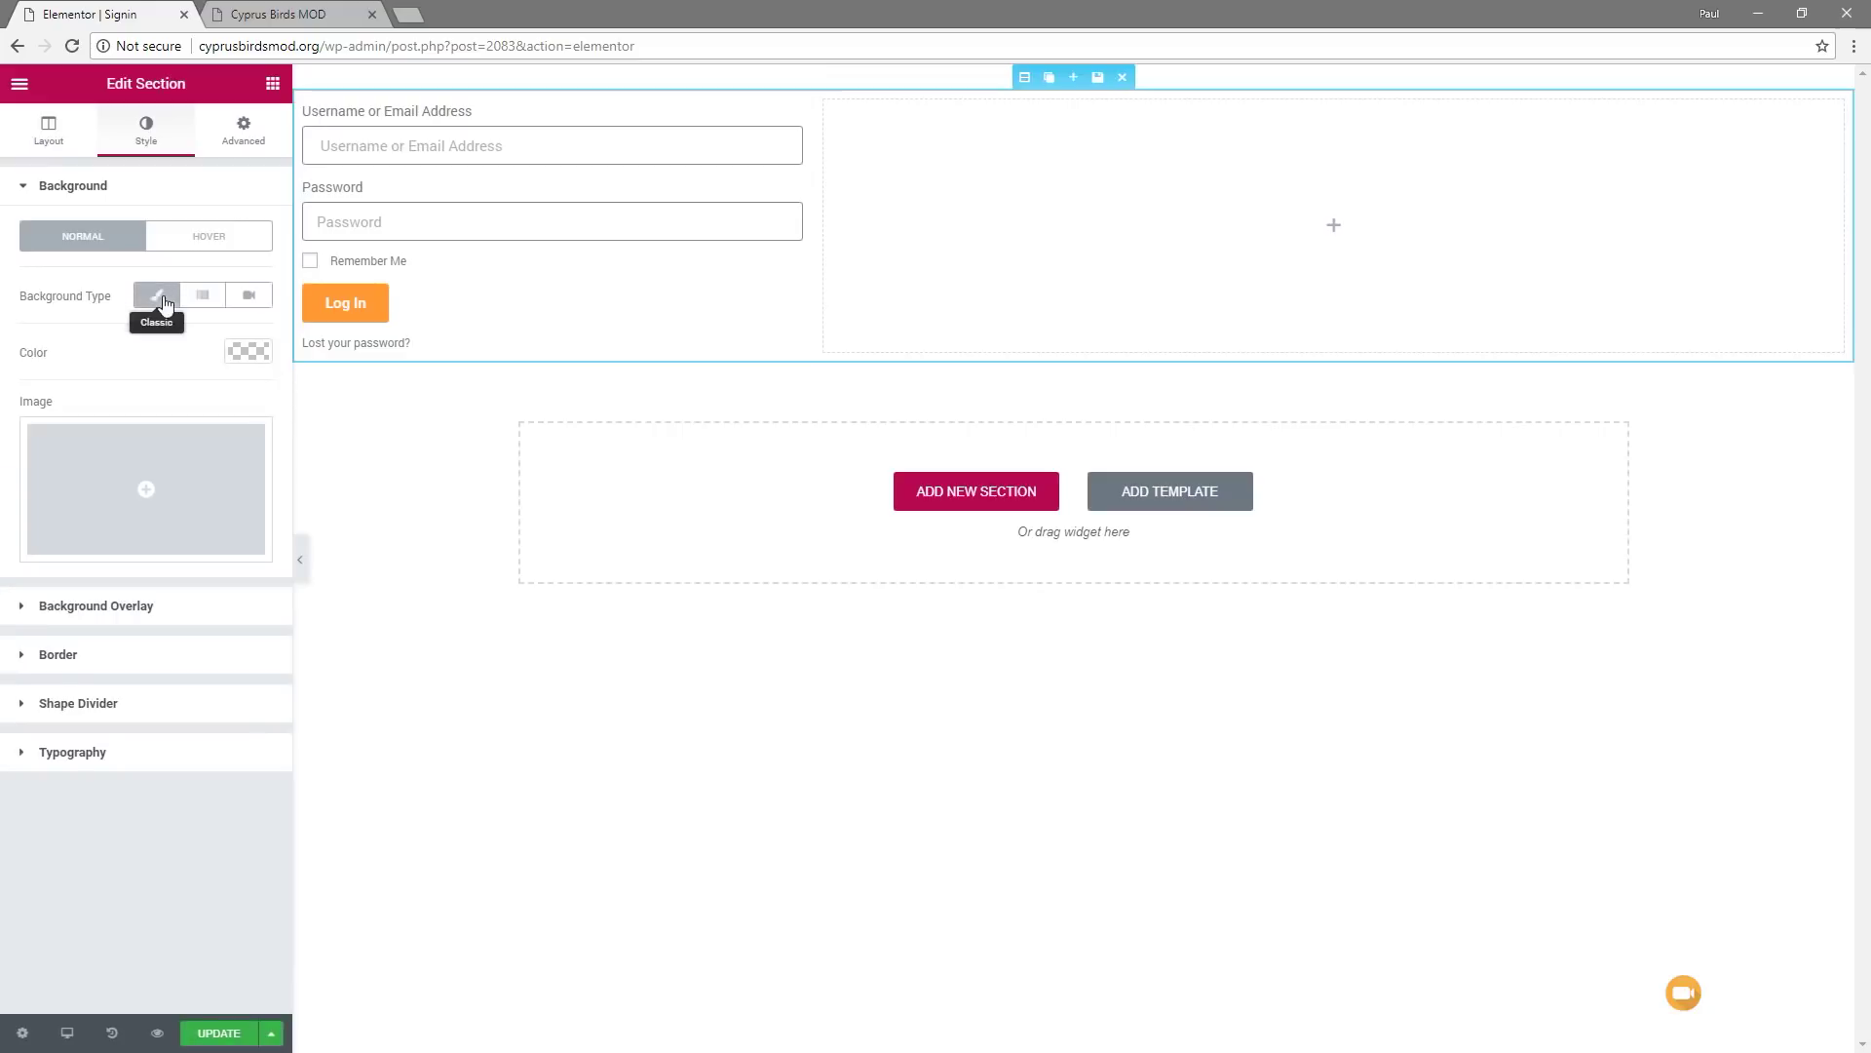
pyautogui.click(145, 494)
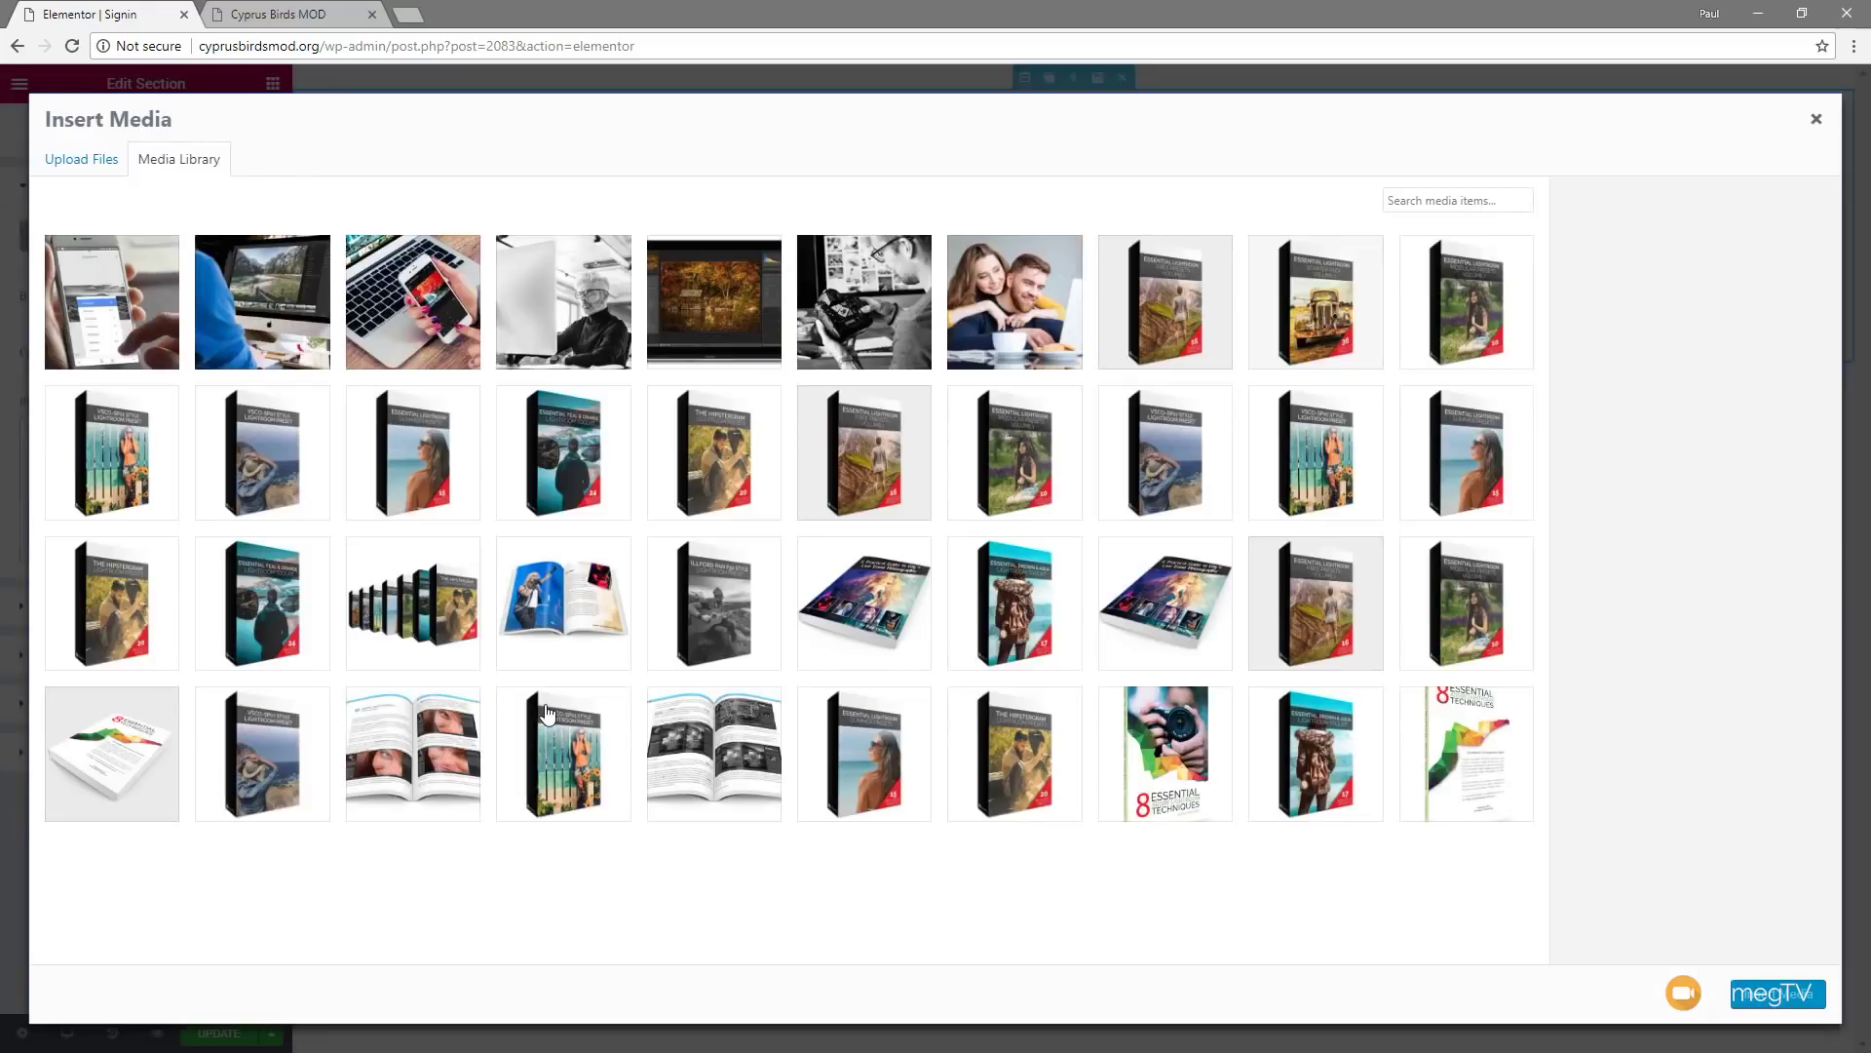
pyautogui.click(849, 298)
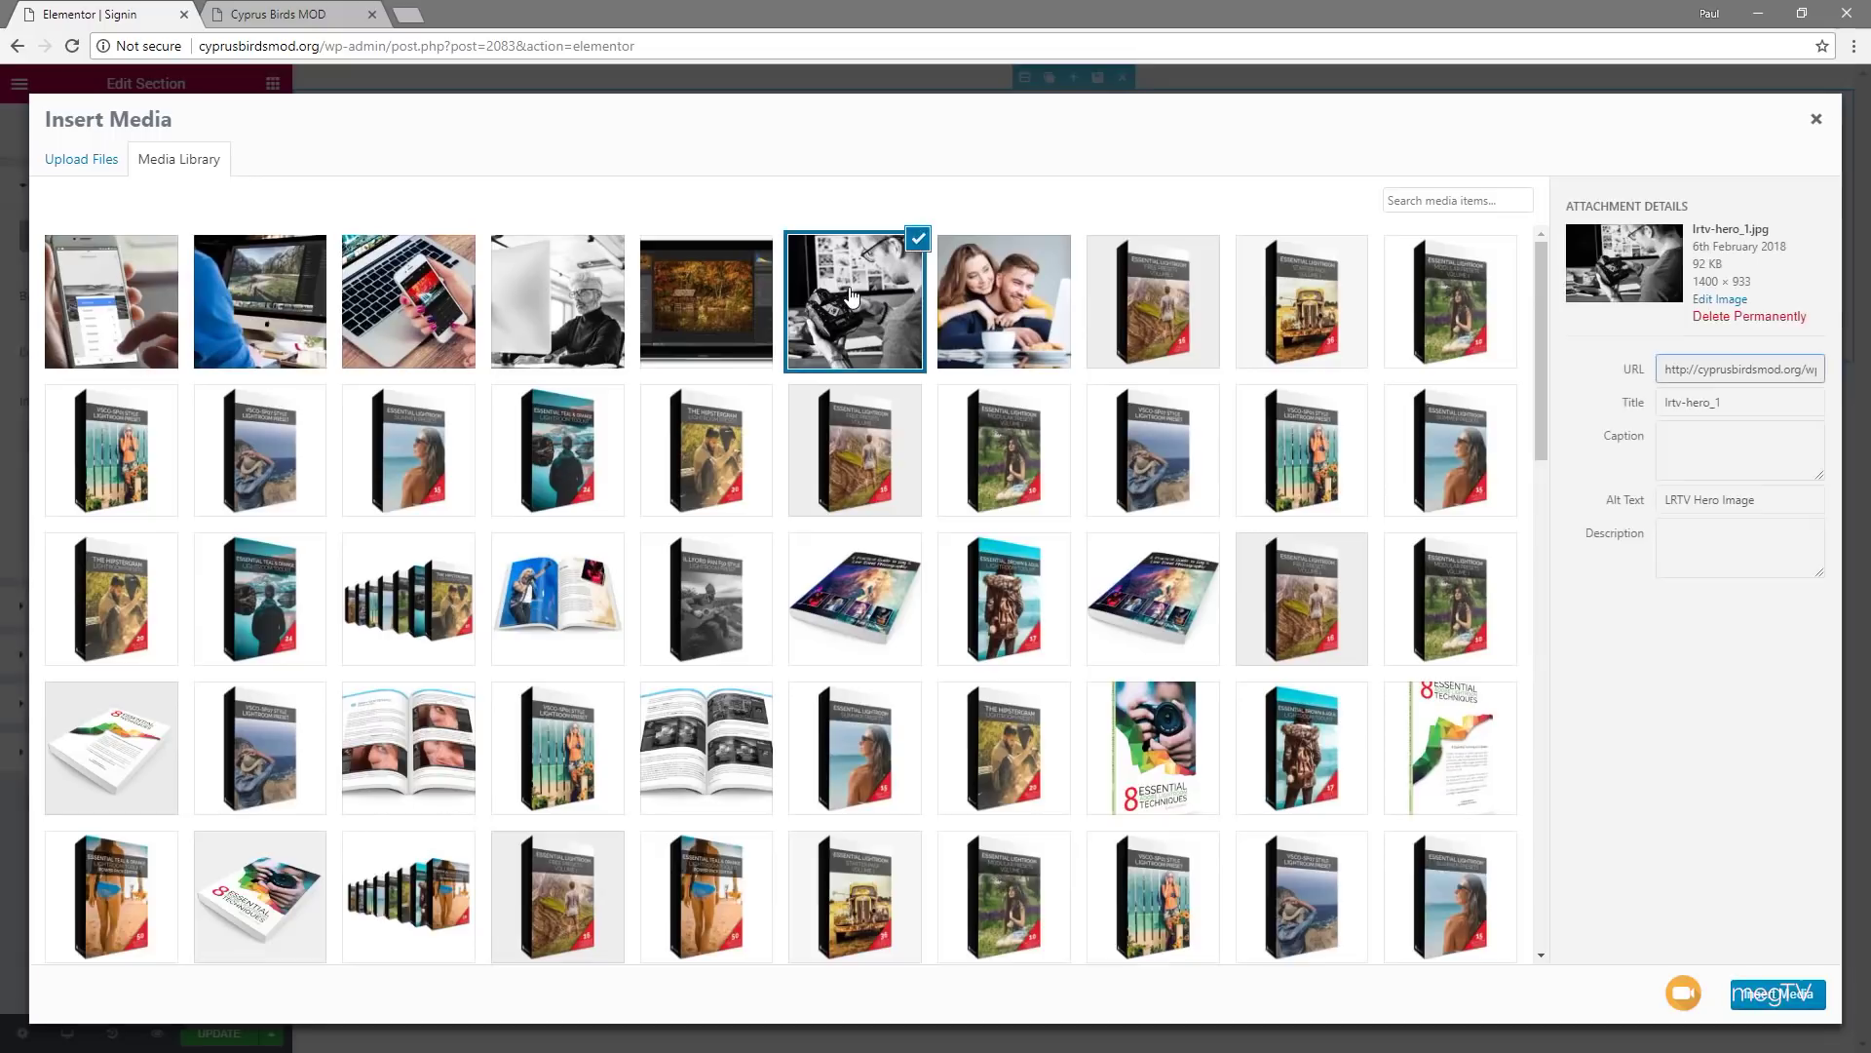
pyautogui.click(1778, 994)
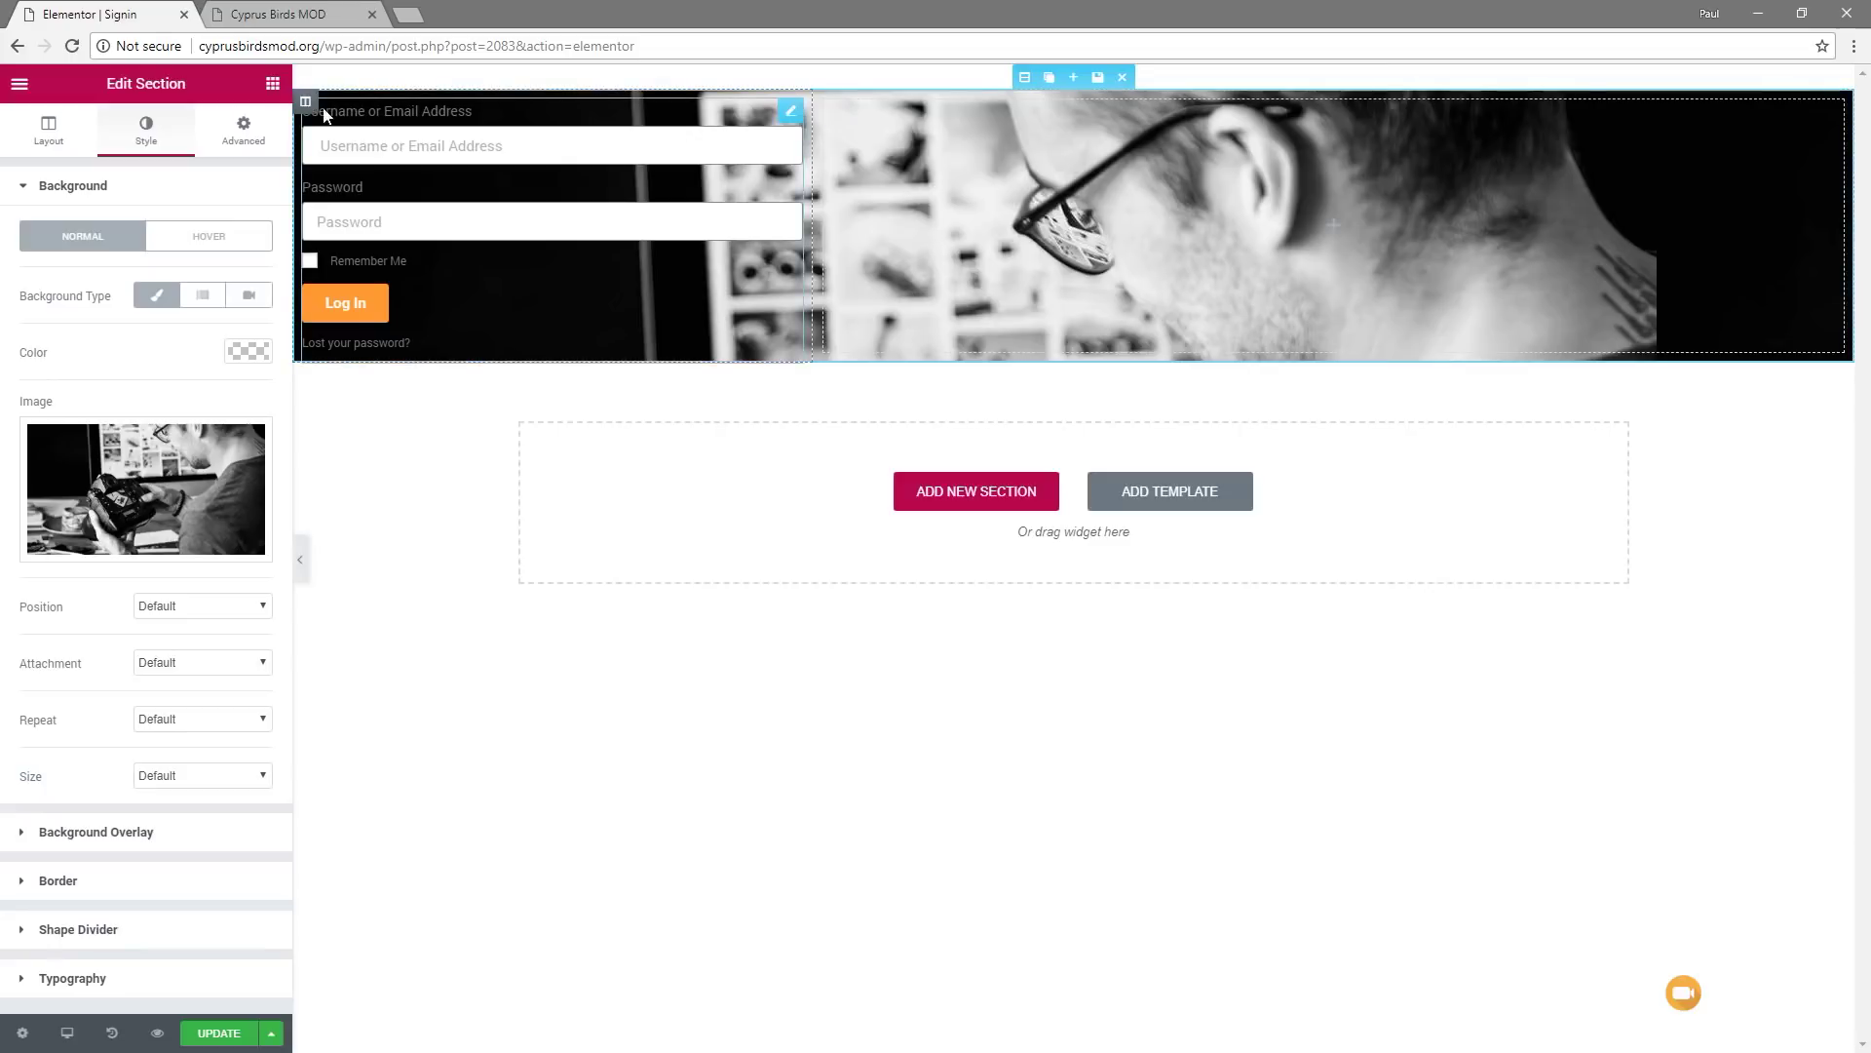
# Give the login form's column a classic background in semi-transparent black with an opacity of about 0.43
pyautogui.click(308, 101)
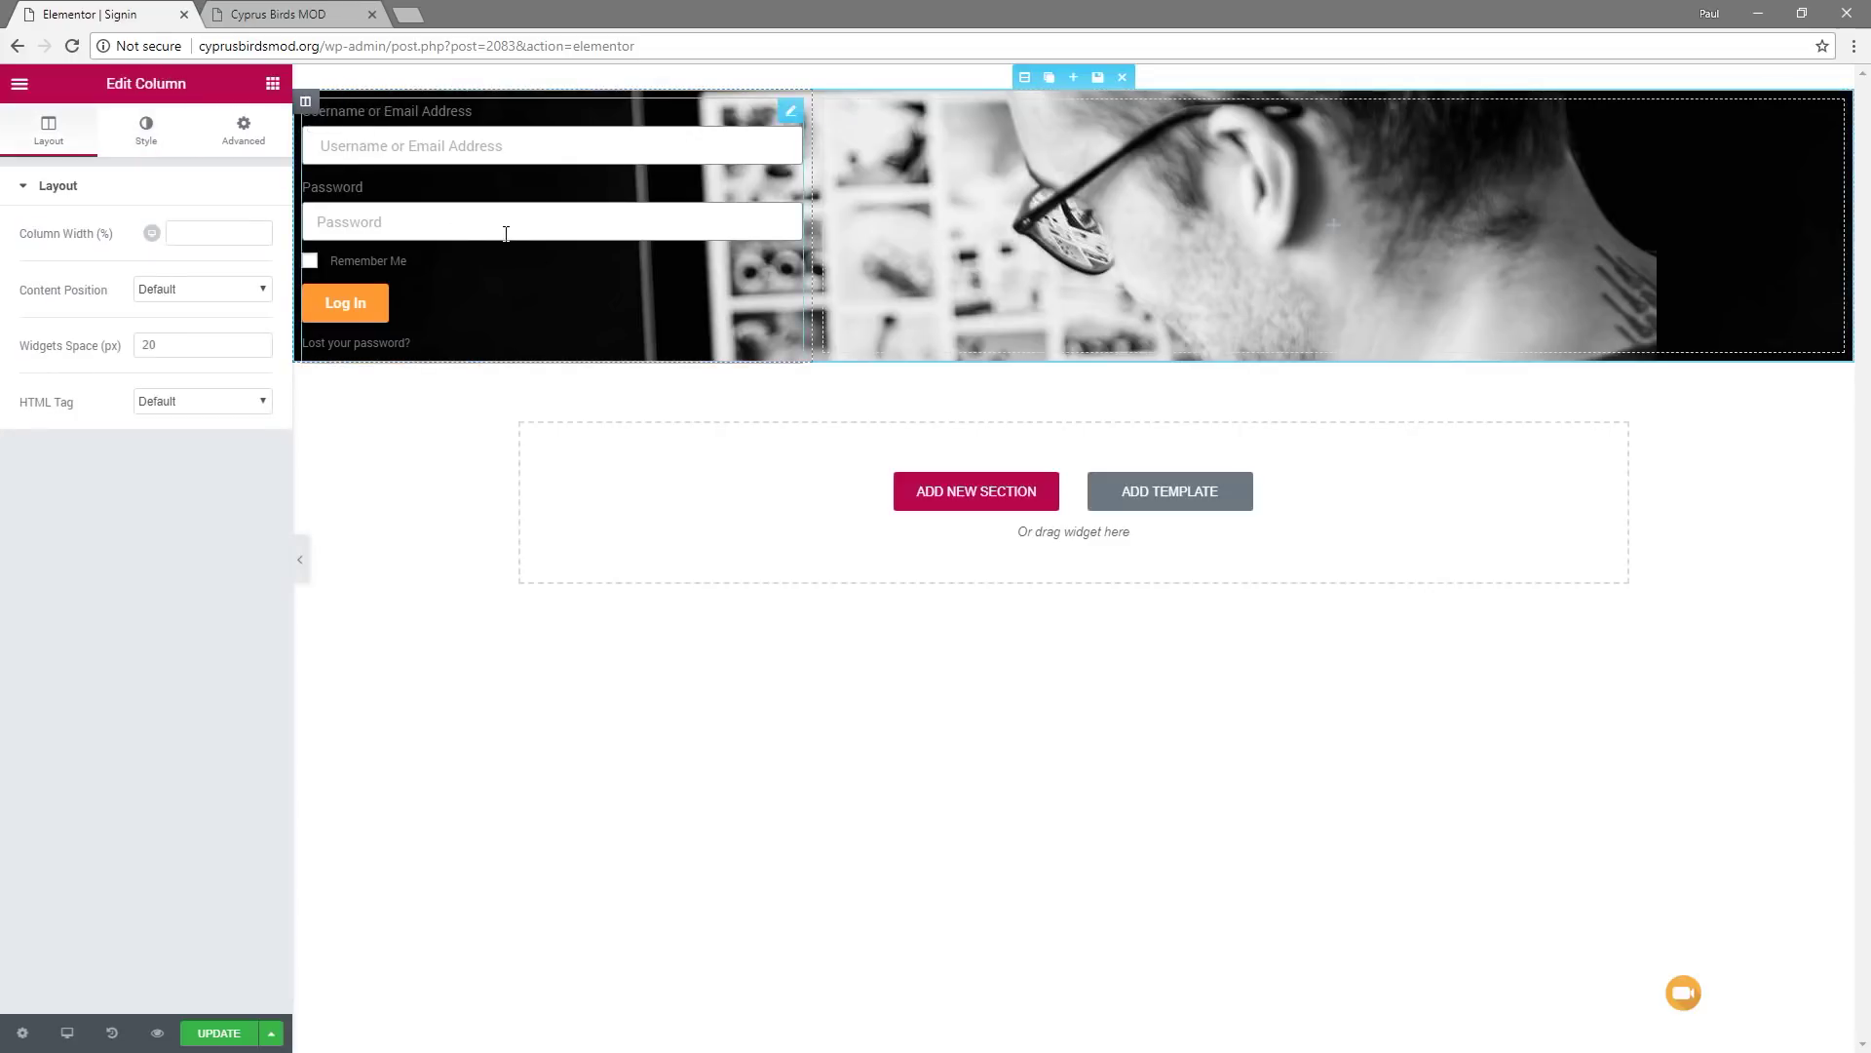
pyautogui.click(147, 131)
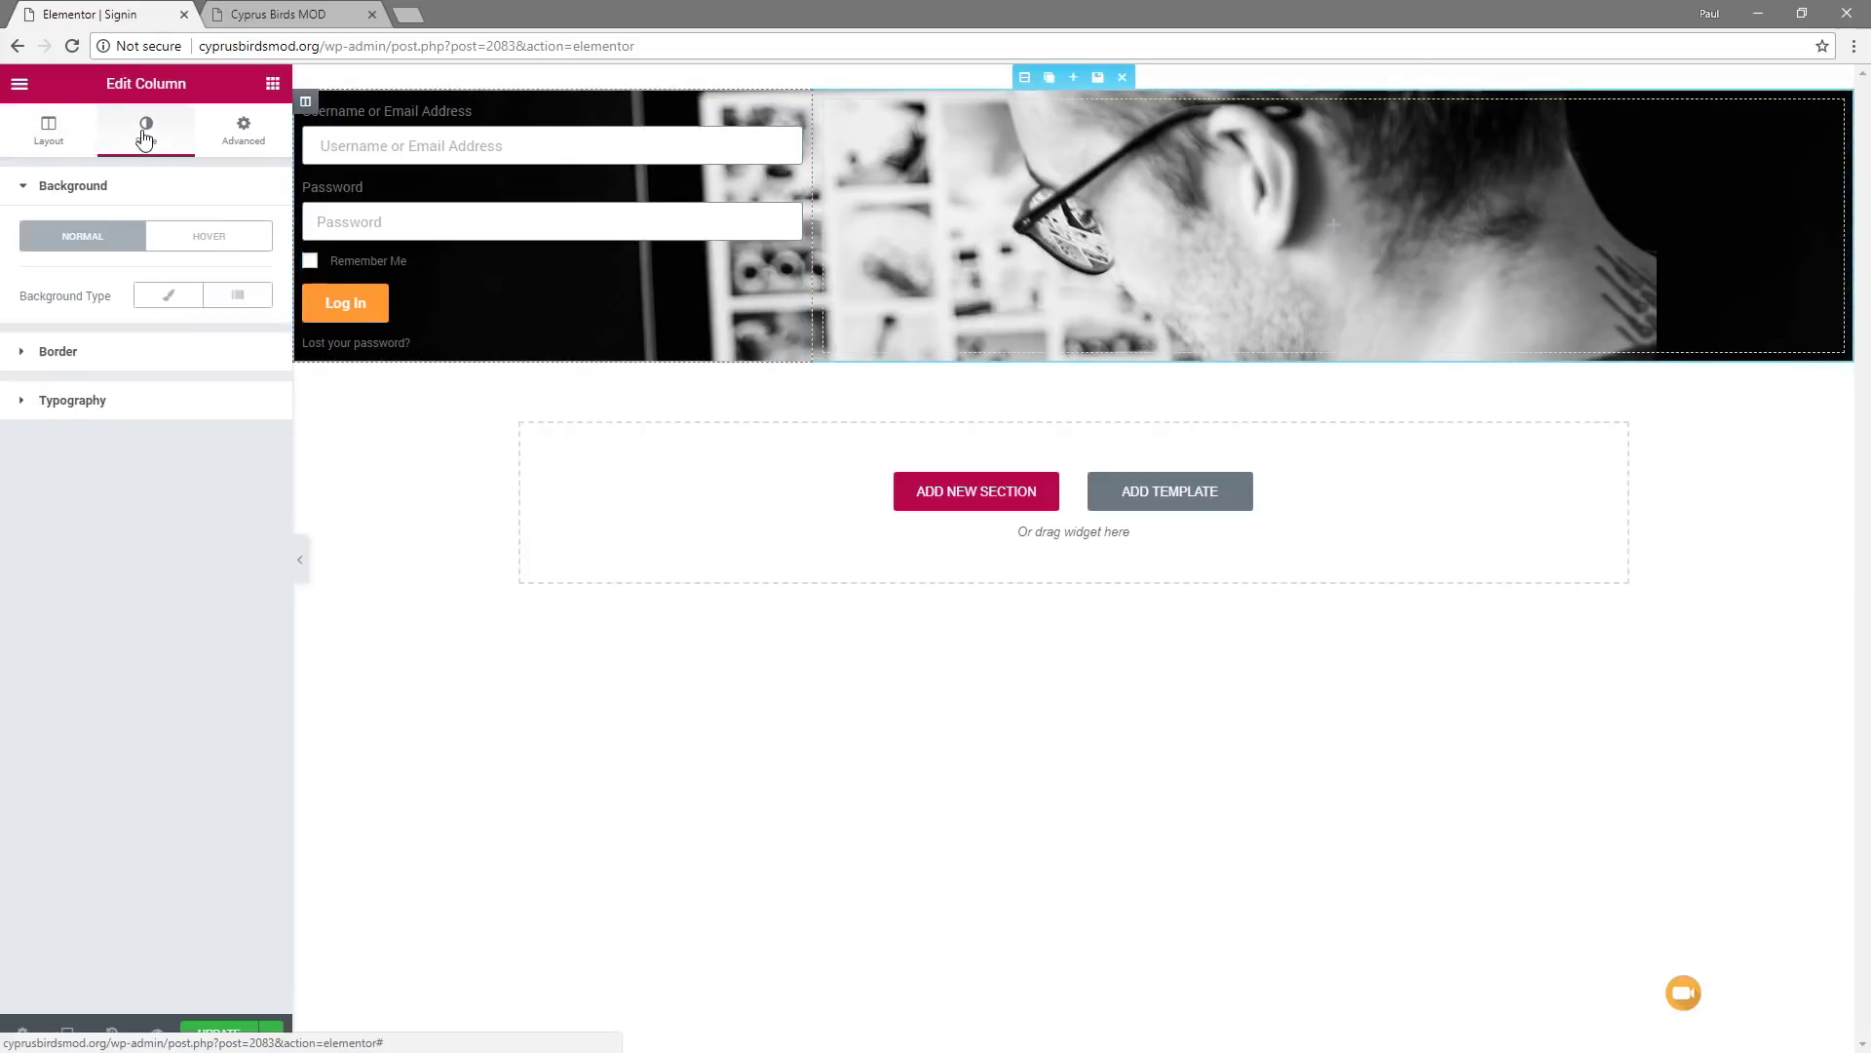
pyautogui.click(169, 295)
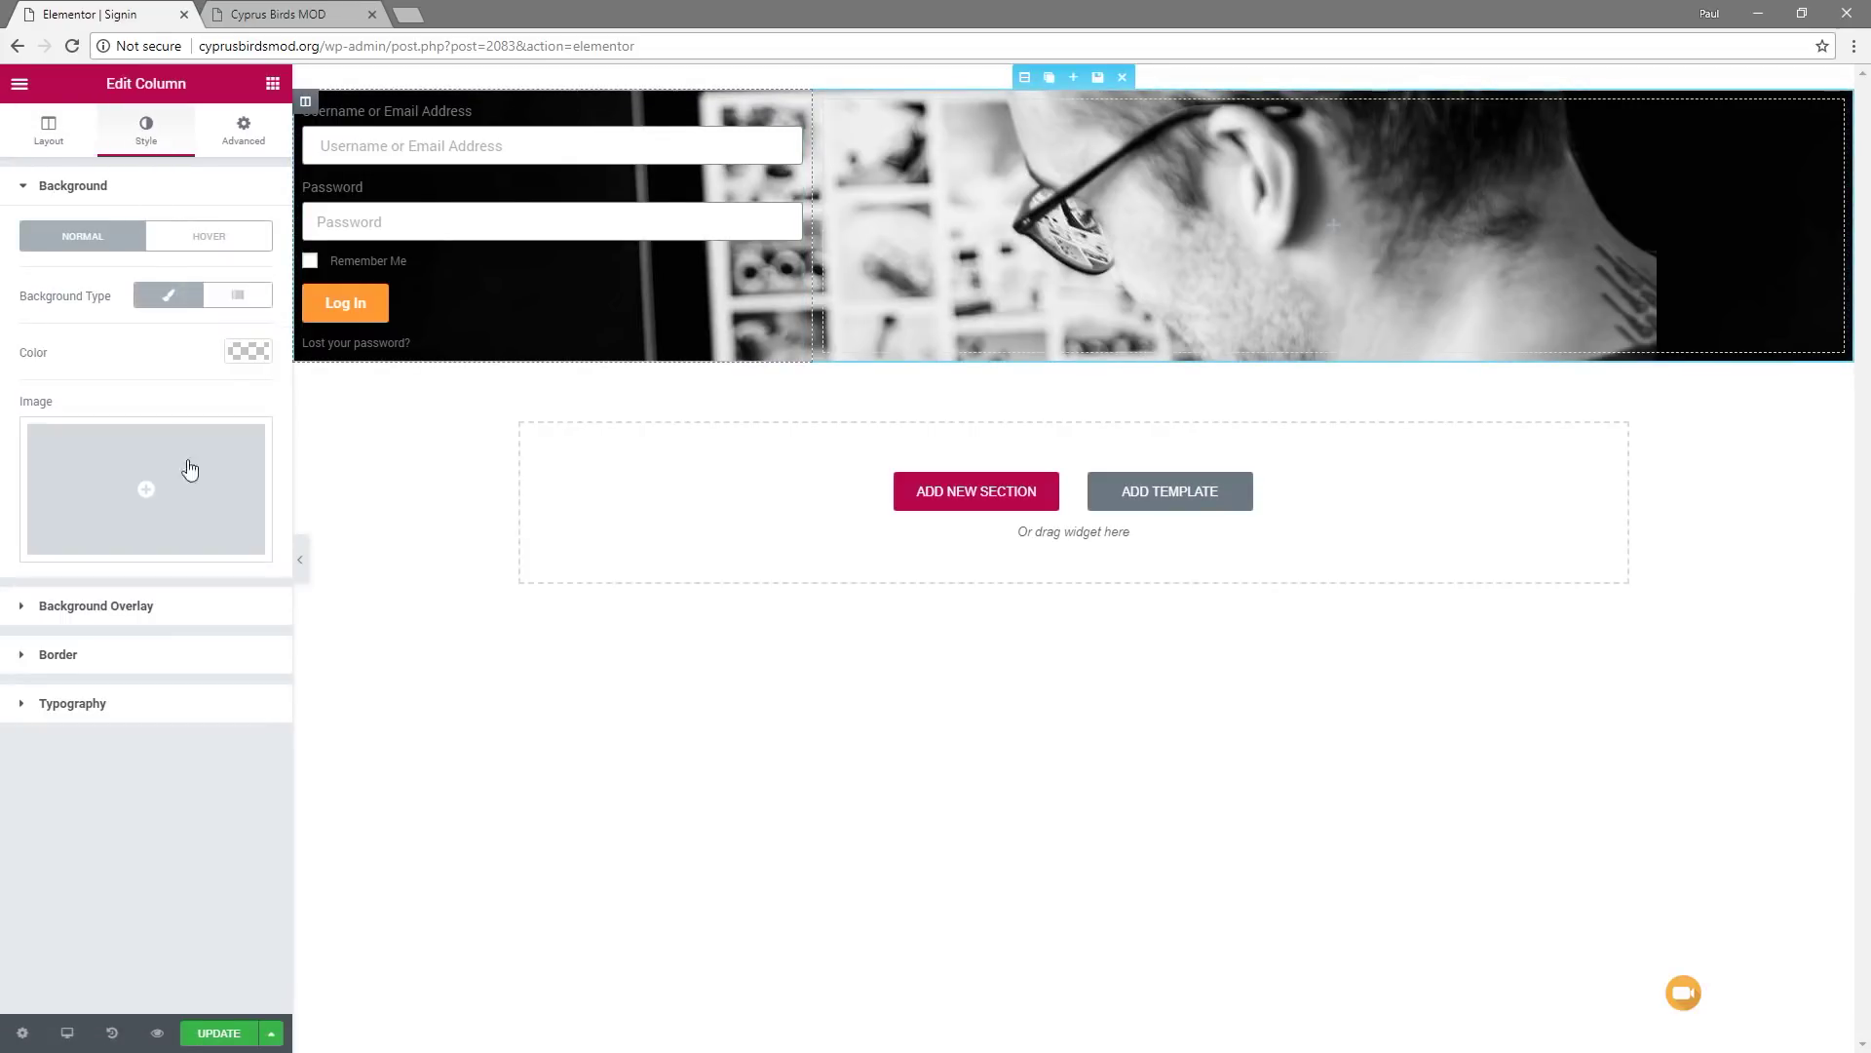
pyautogui.click(247, 351)
pyautogui.click(177, 582)
pyautogui.moveTo(257, 454); pyautogui.dragTo(253, 504)
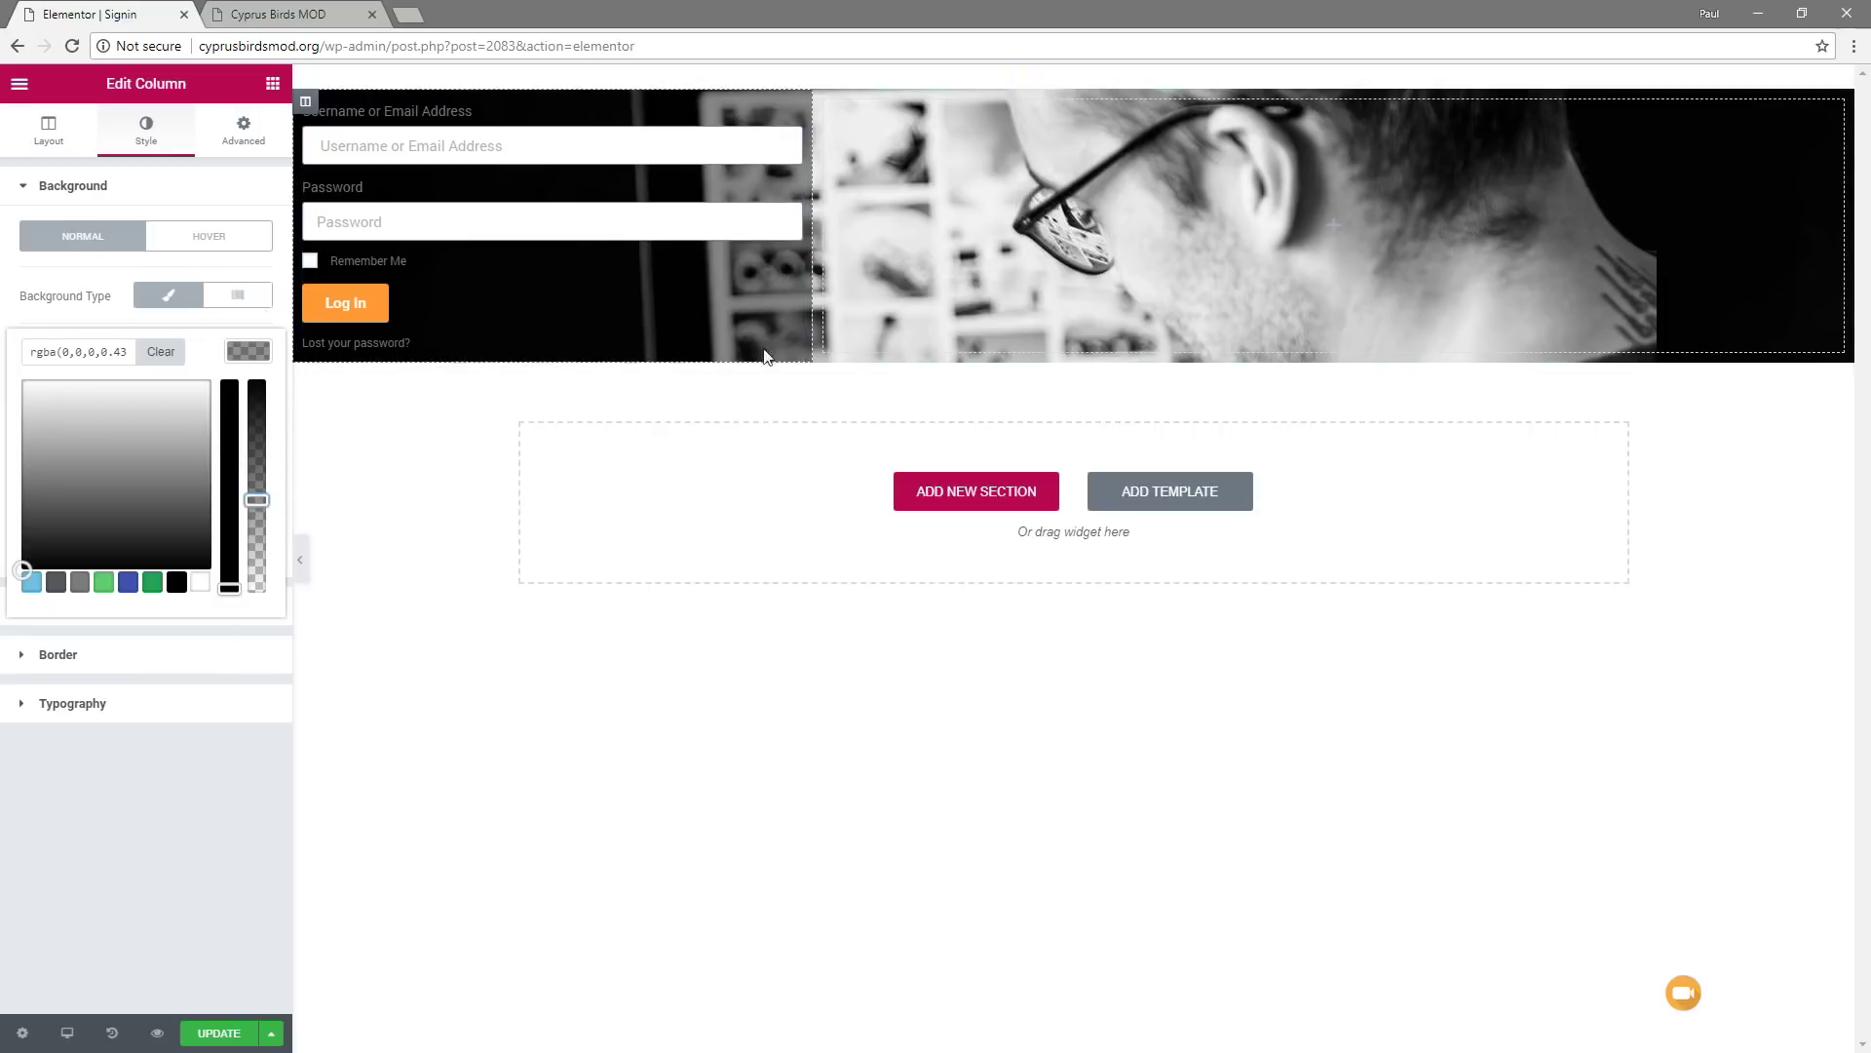
# Add a solid white (#ffffff) border, 2 px wide, to only the right edge of the login column
pyautogui.click(73, 656)
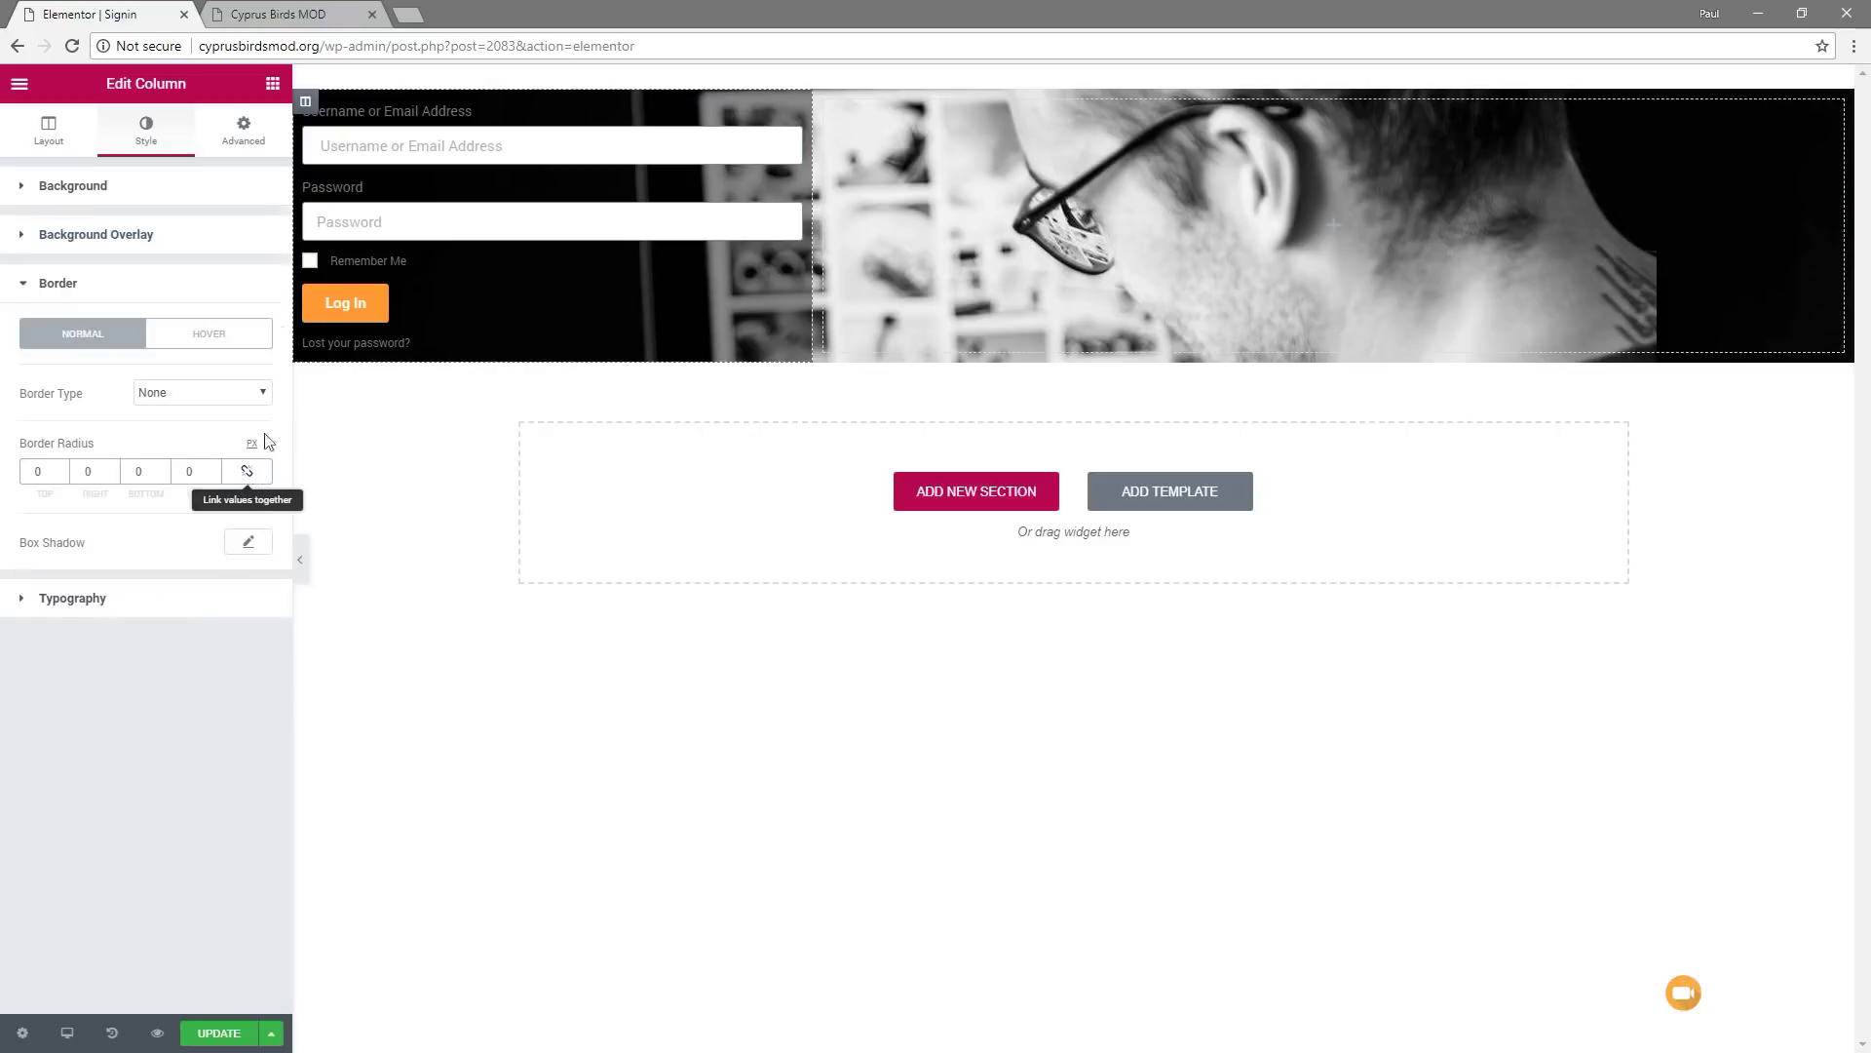
pyautogui.click(257, 393)
pyautogui.click(216, 429)
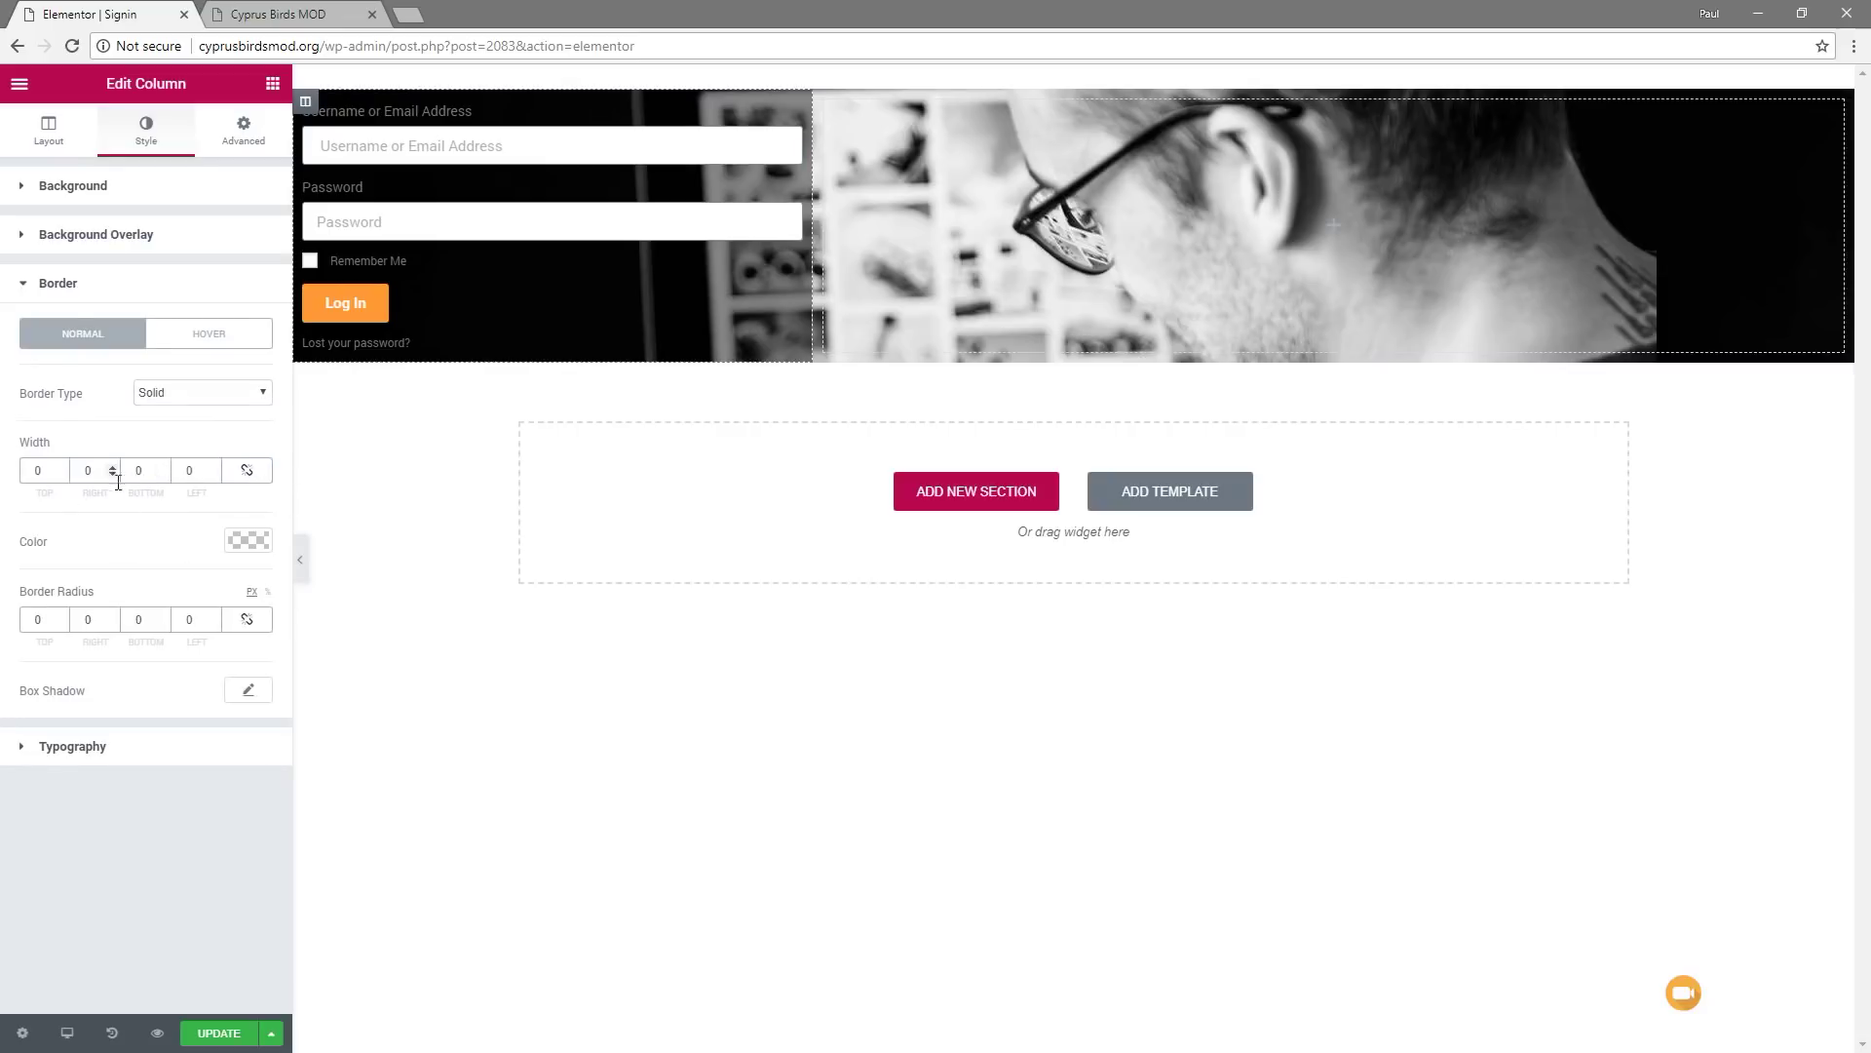
pyautogui.doubleClick(82, 471)
pyautogui.write('2')
pyautogui.click(249, 541)
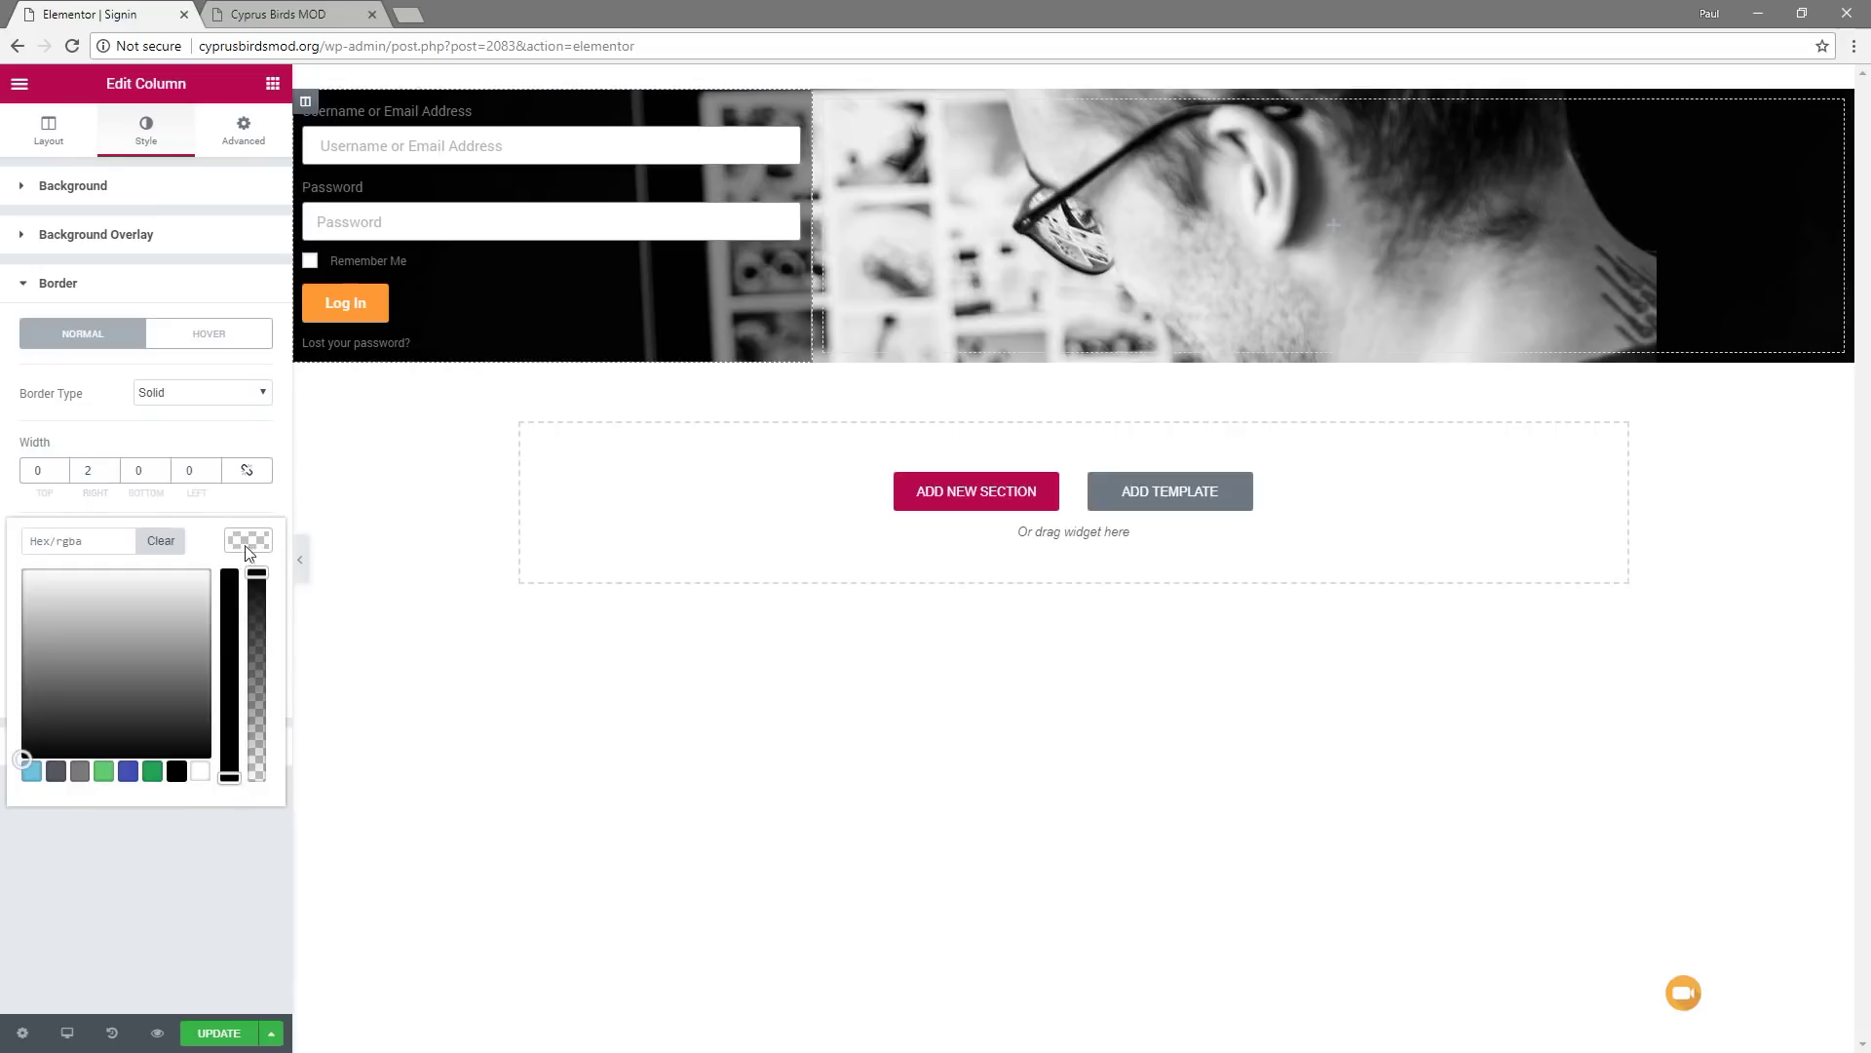
pyautogui.click(201, 773)
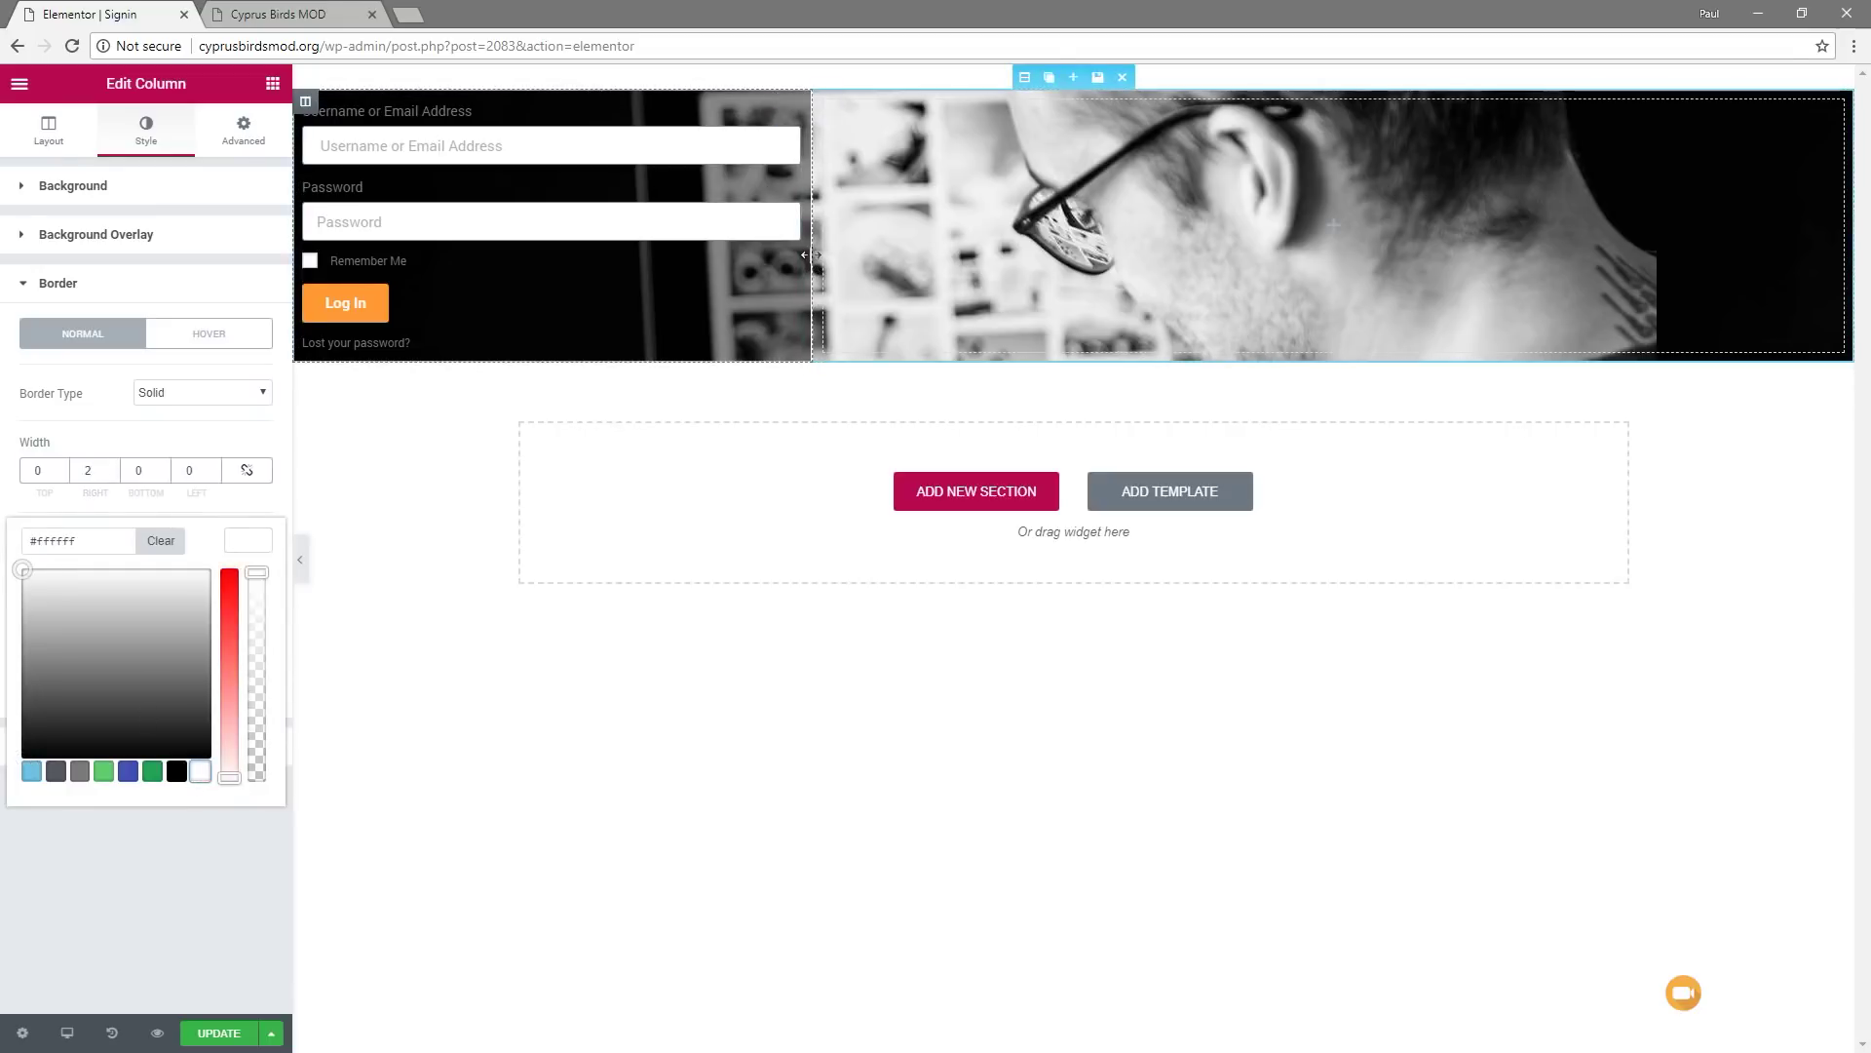
# Set the section's top and bottom margins to 0 and its padding to 0 on all sides
pyautogui.click(1024, 76)
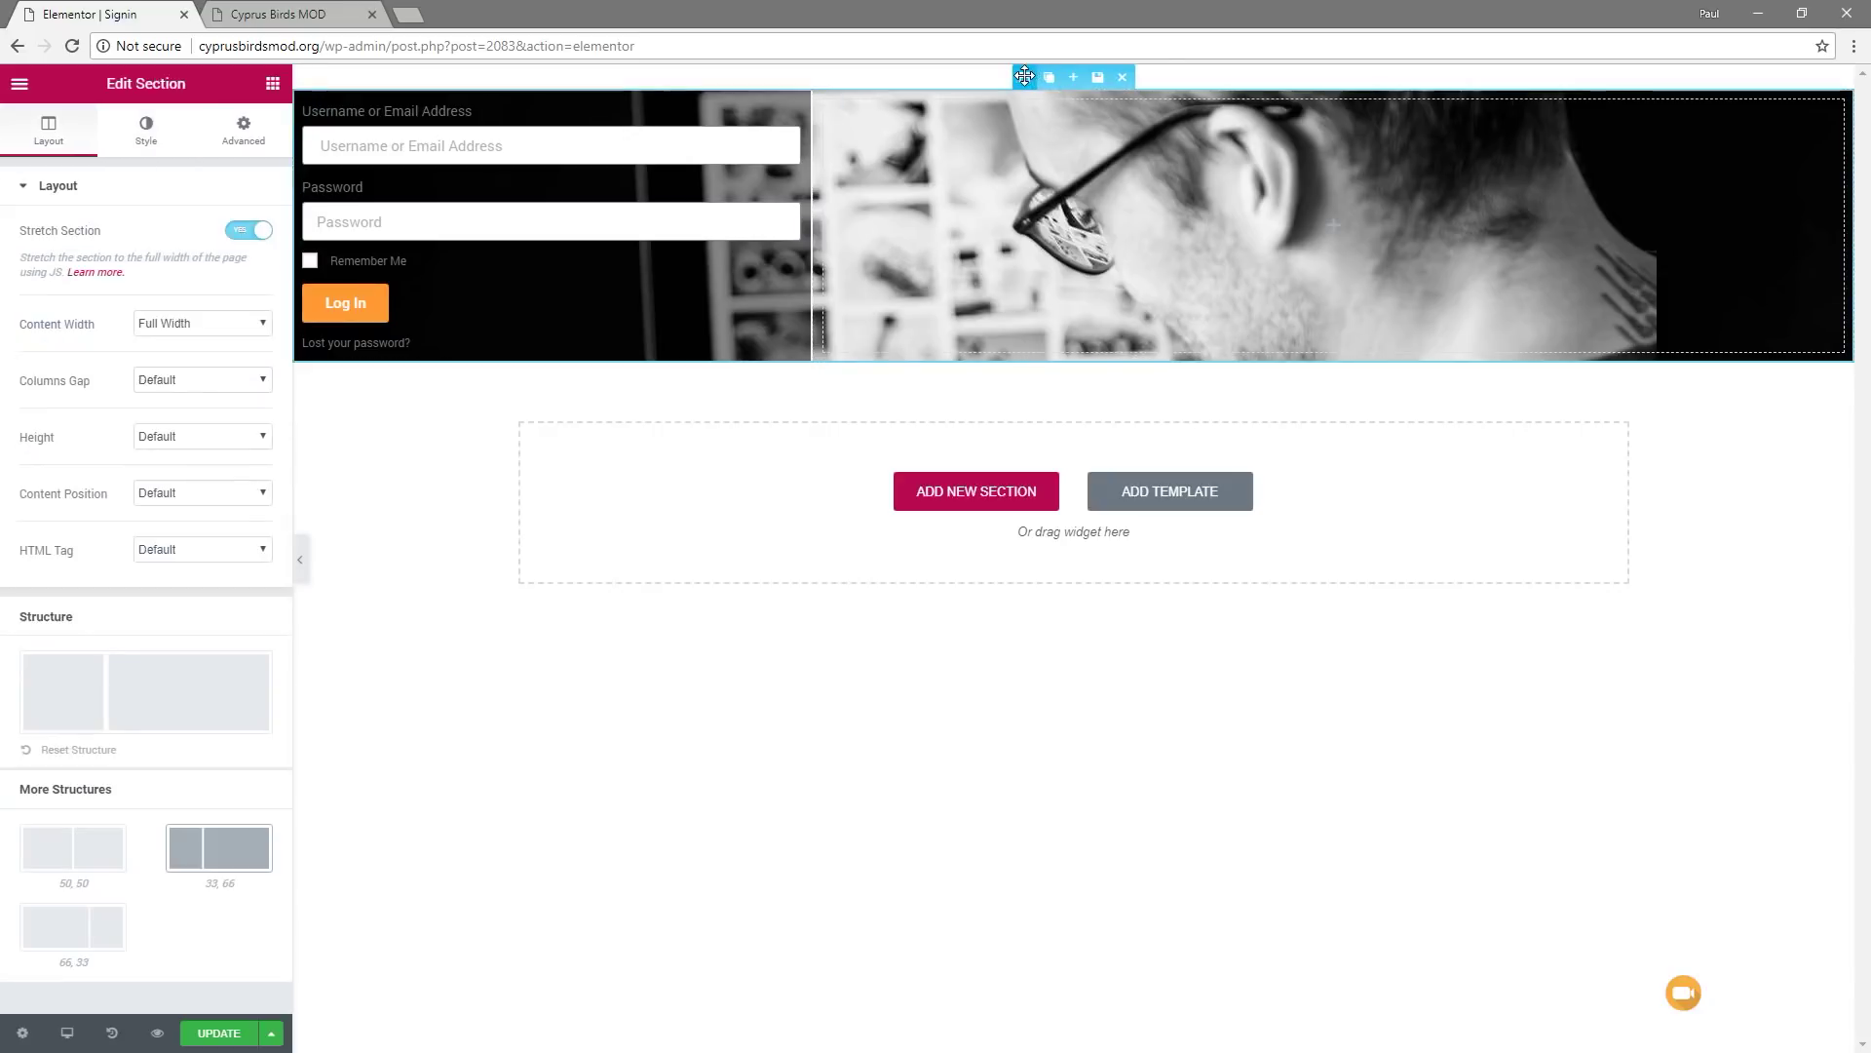
pyautogui.click(273, 83)
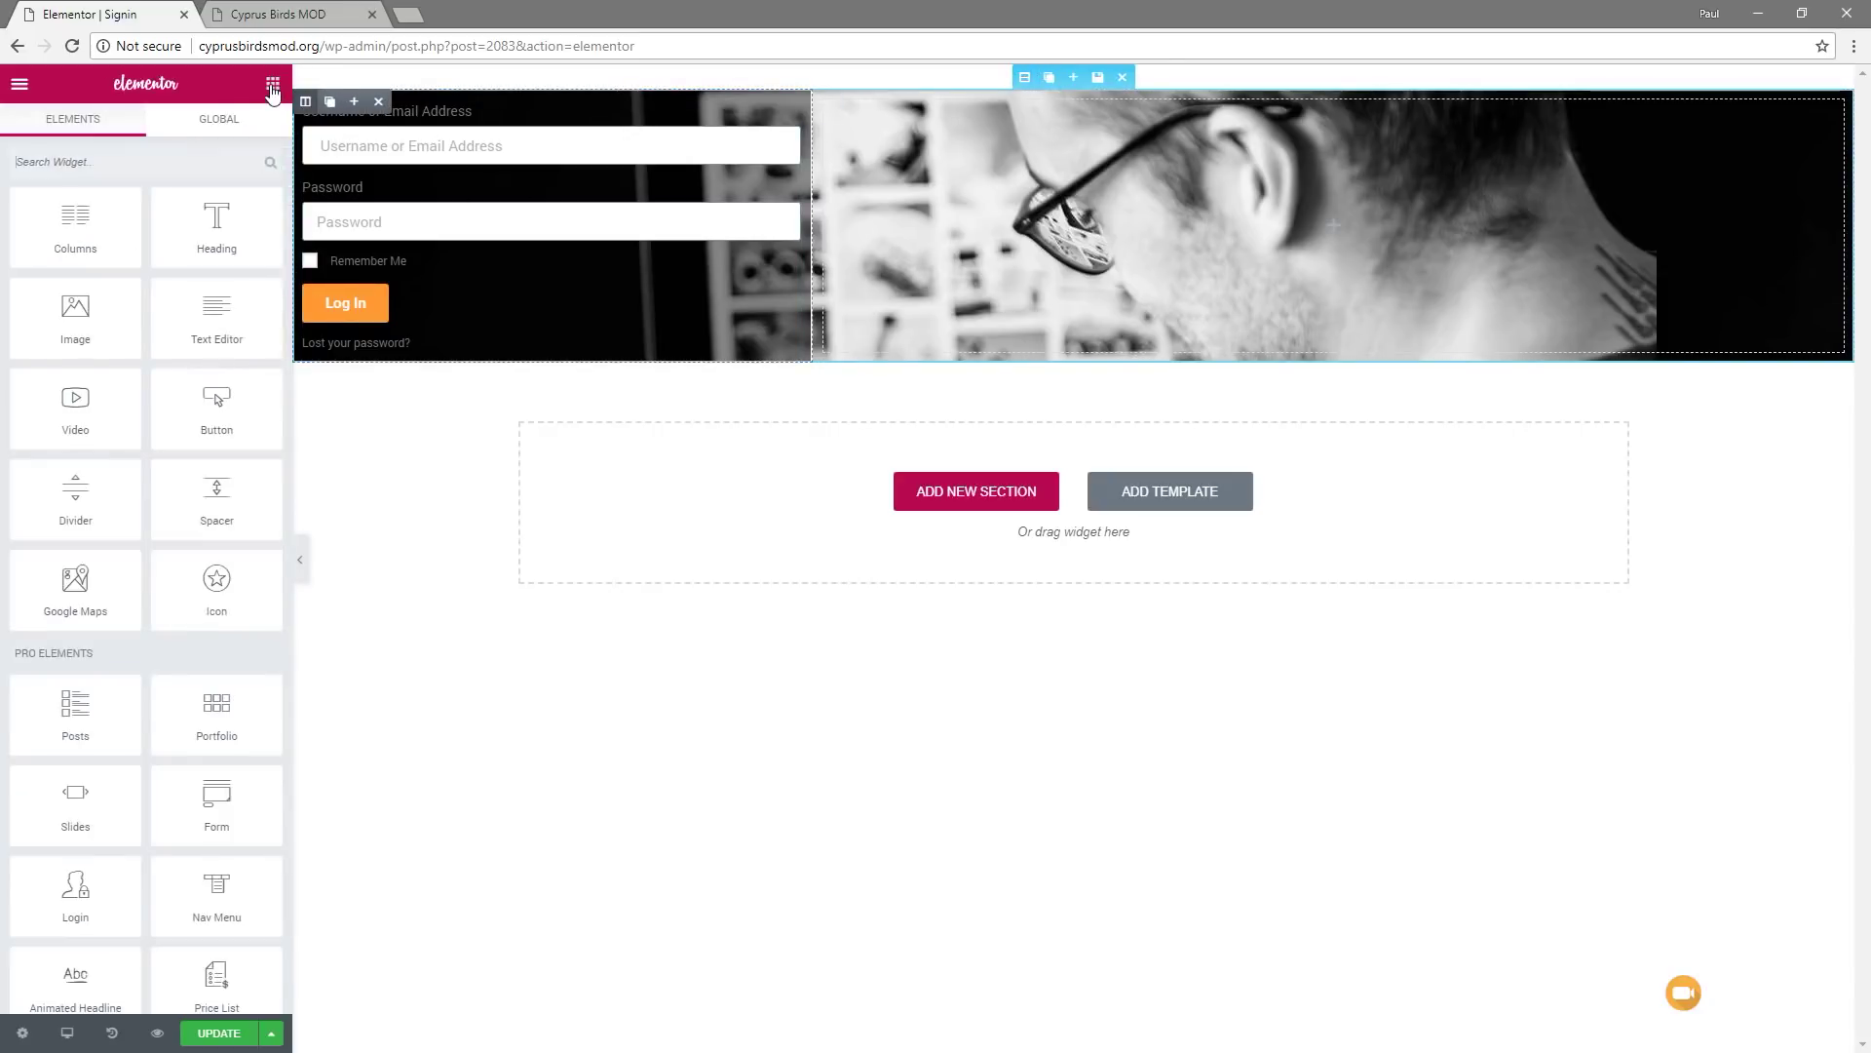
pyautogui.click(1024, 76)
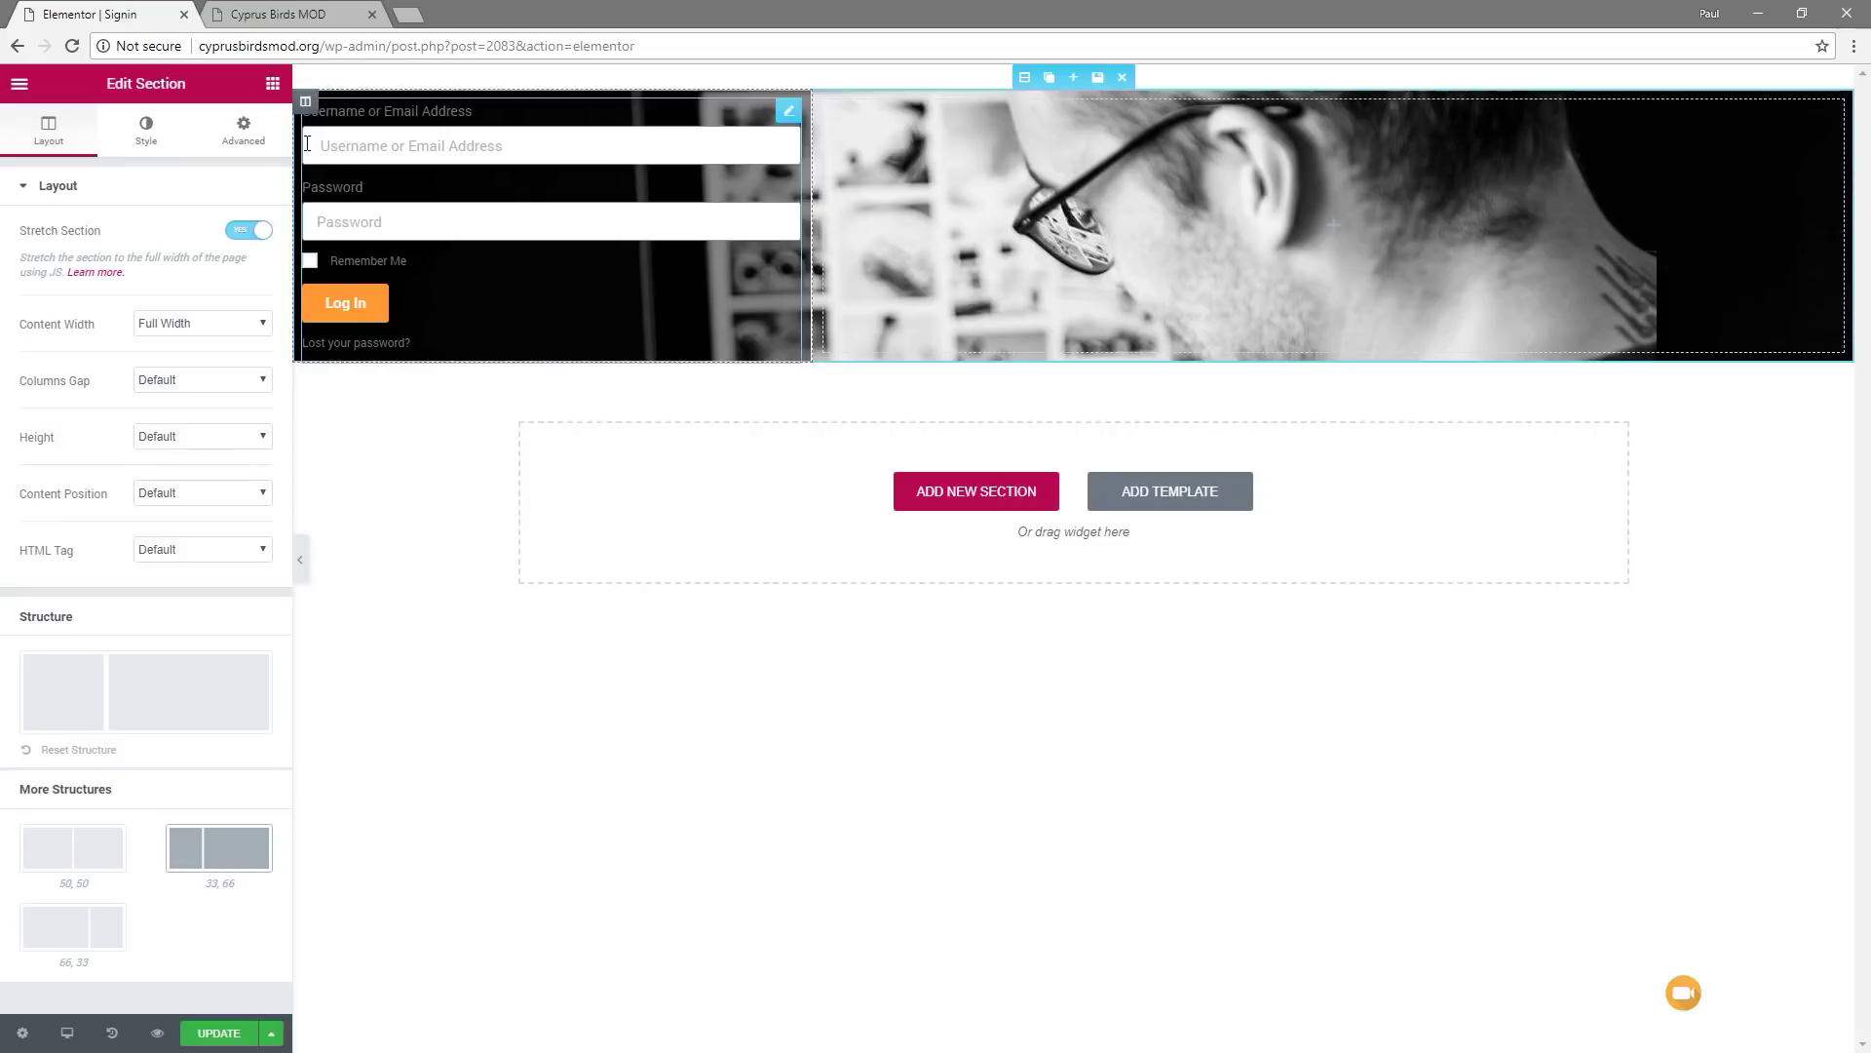
pyautogui.click(247, 143)
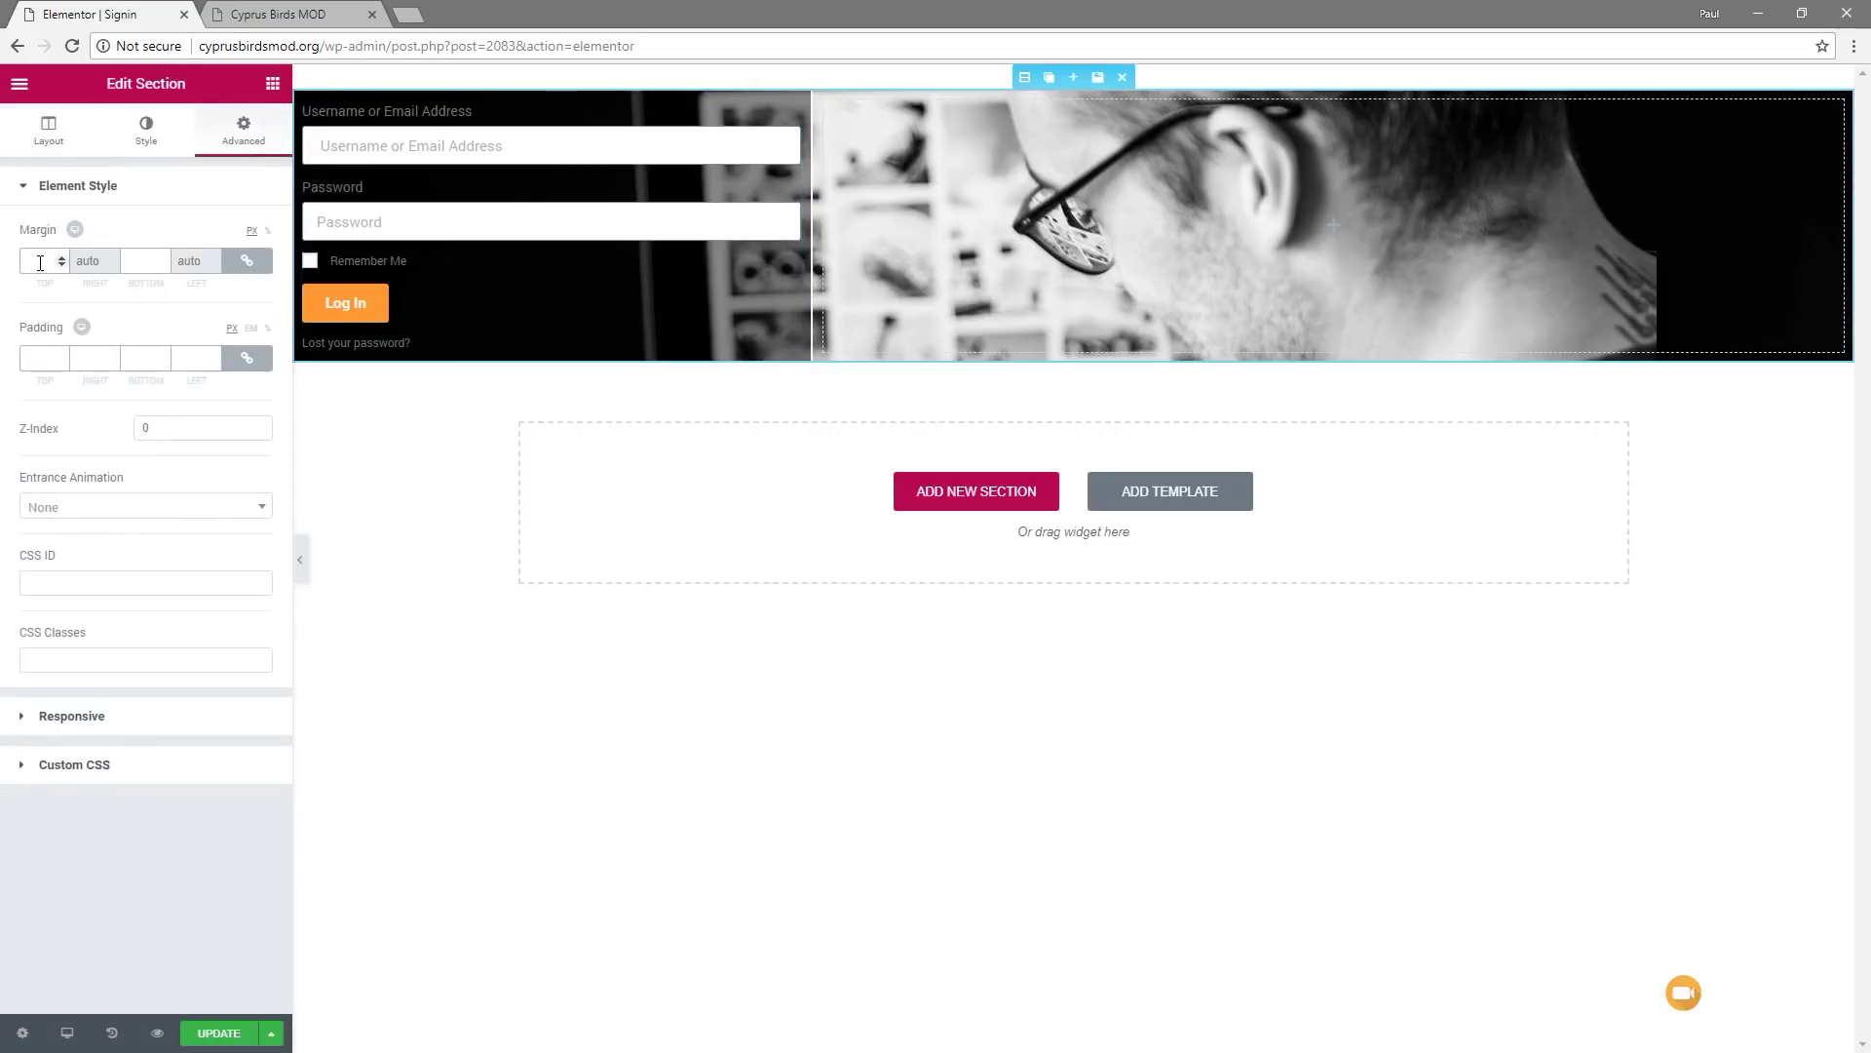
pyautogui.click(36, 358)
pyautogui.write('0')
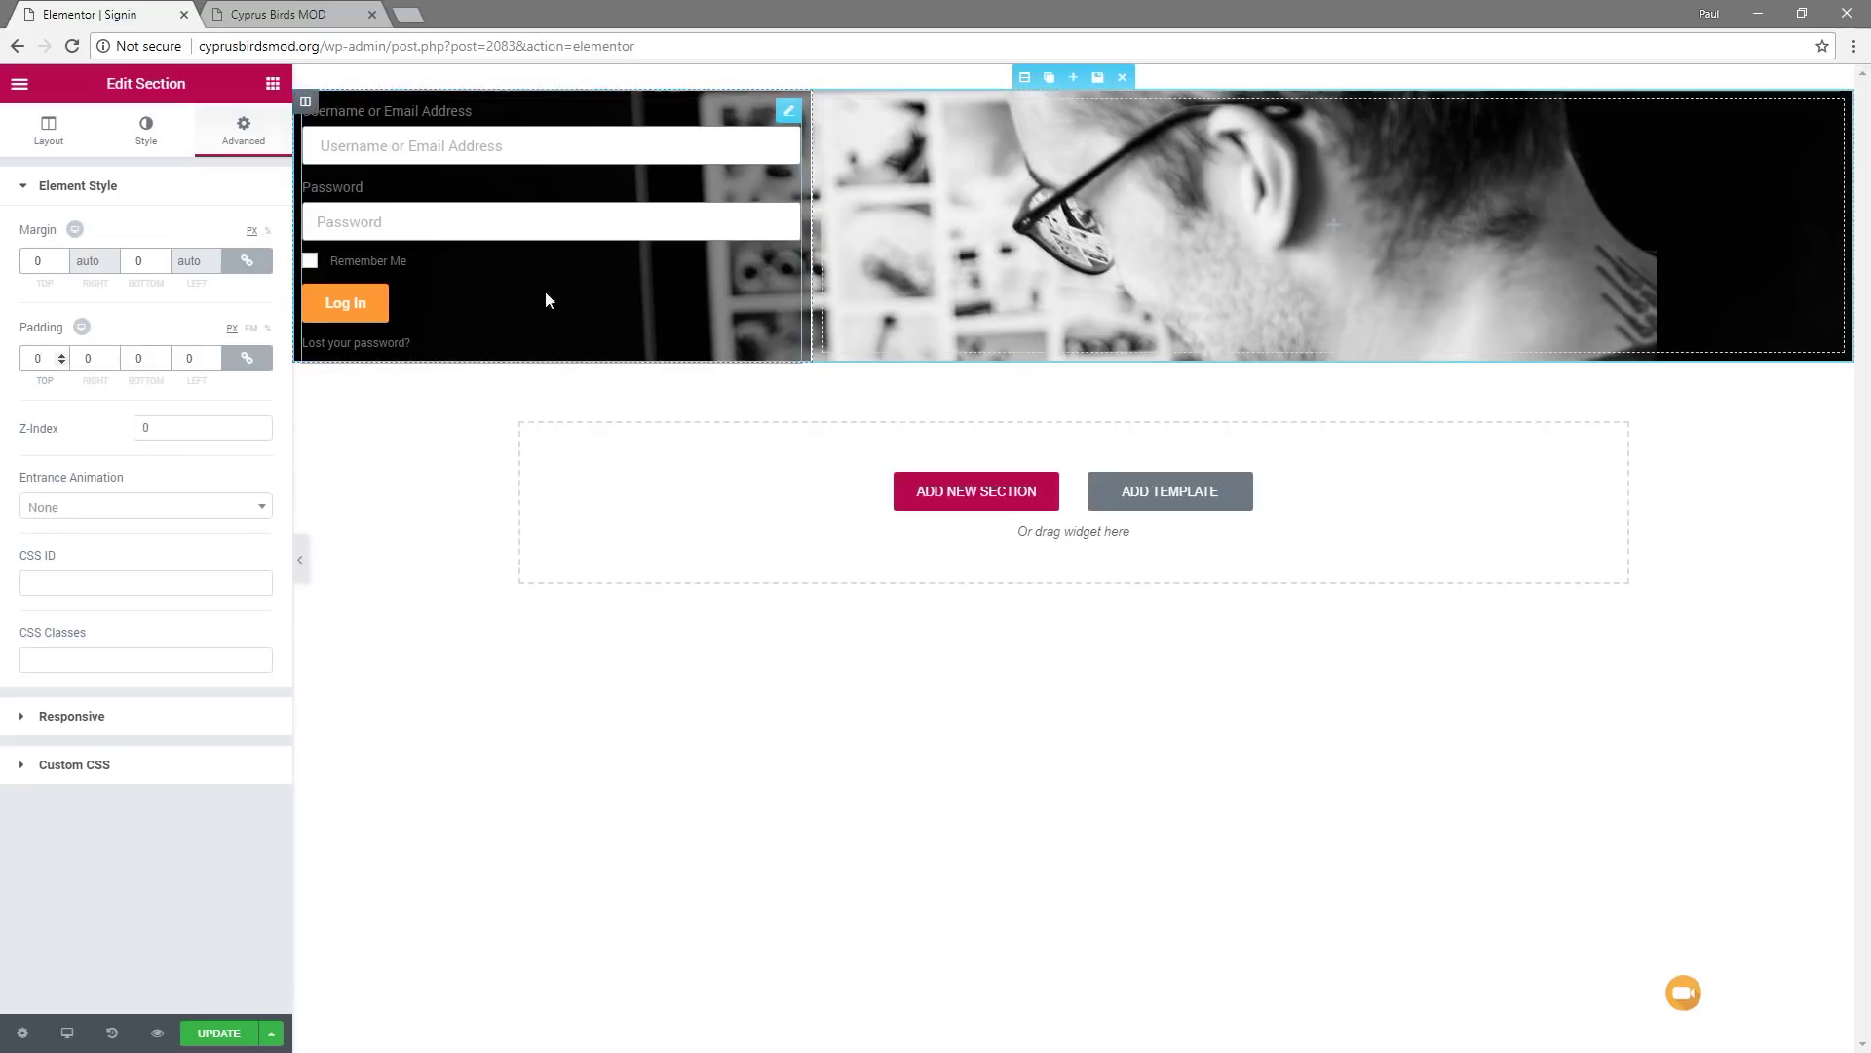
# Place a Spacer widget in the section's wide empty column and set its space to 1080
pyautogui.click(272, 84)
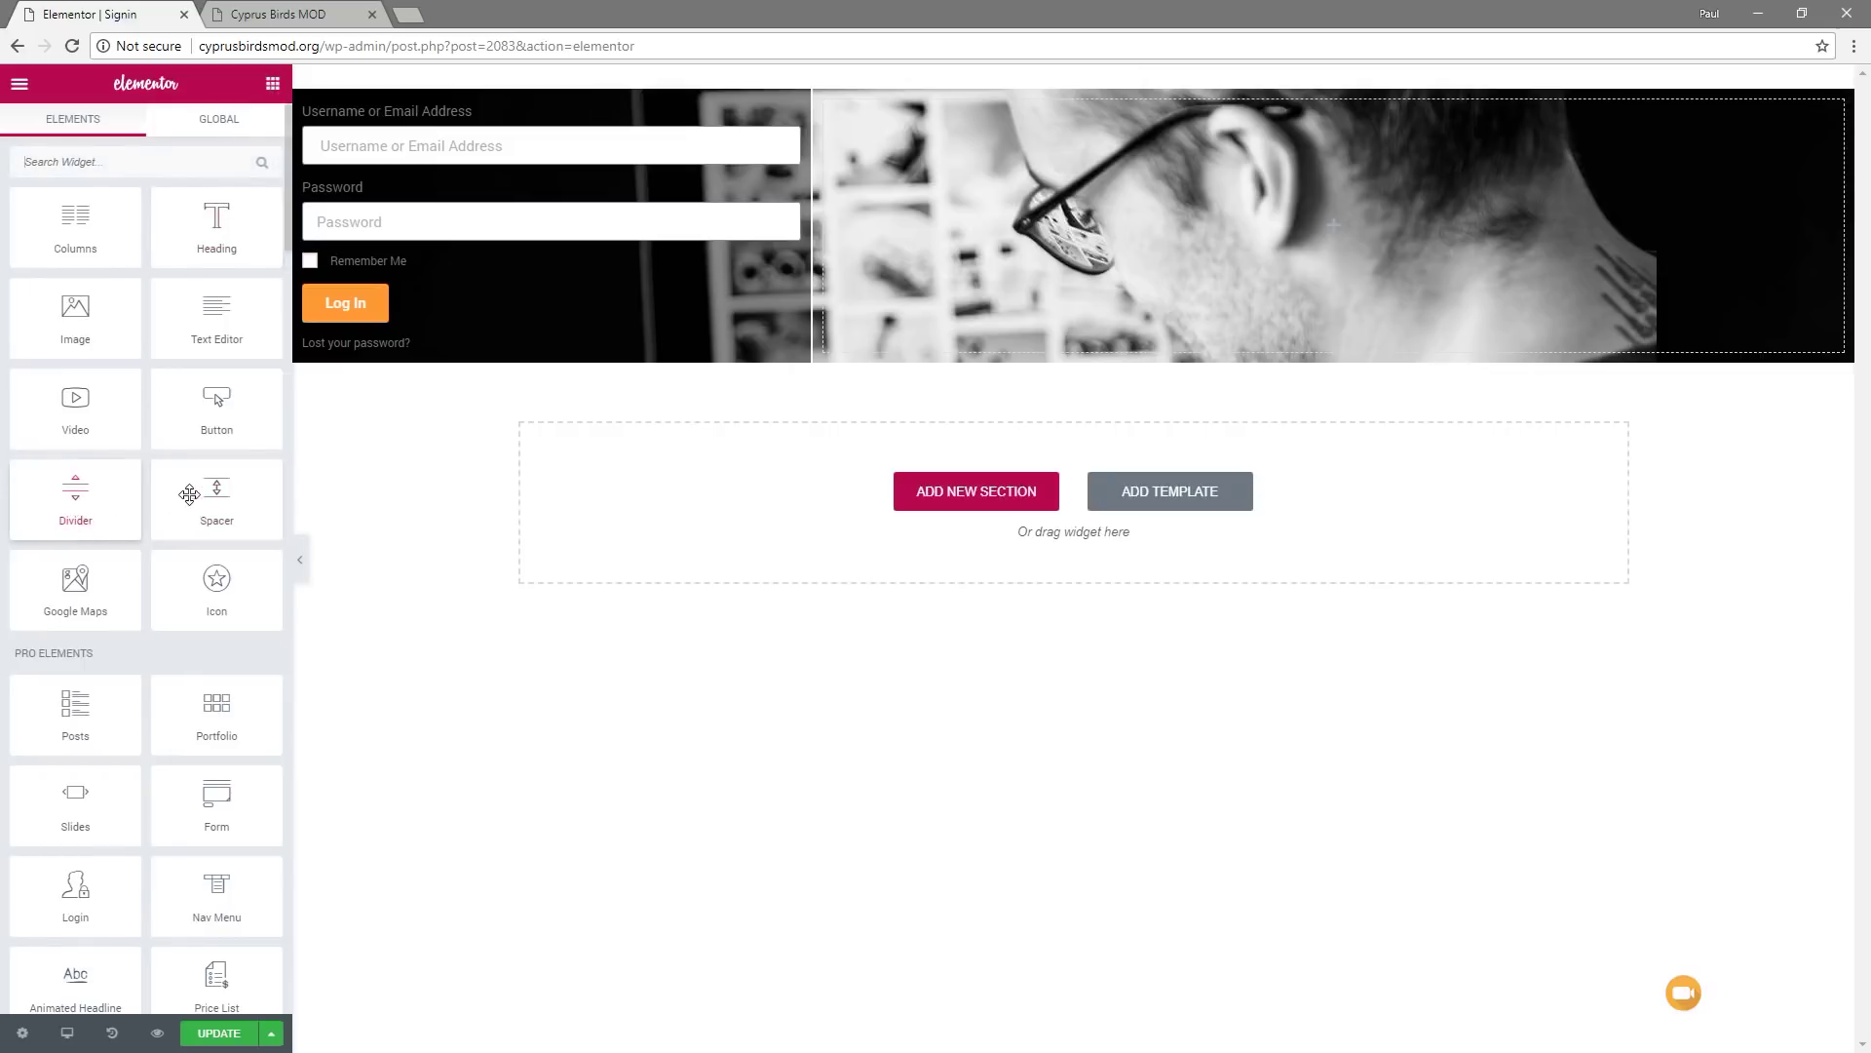
pyautogui.moveTo(201, 488); pyautogui.dragTo(979, 219)
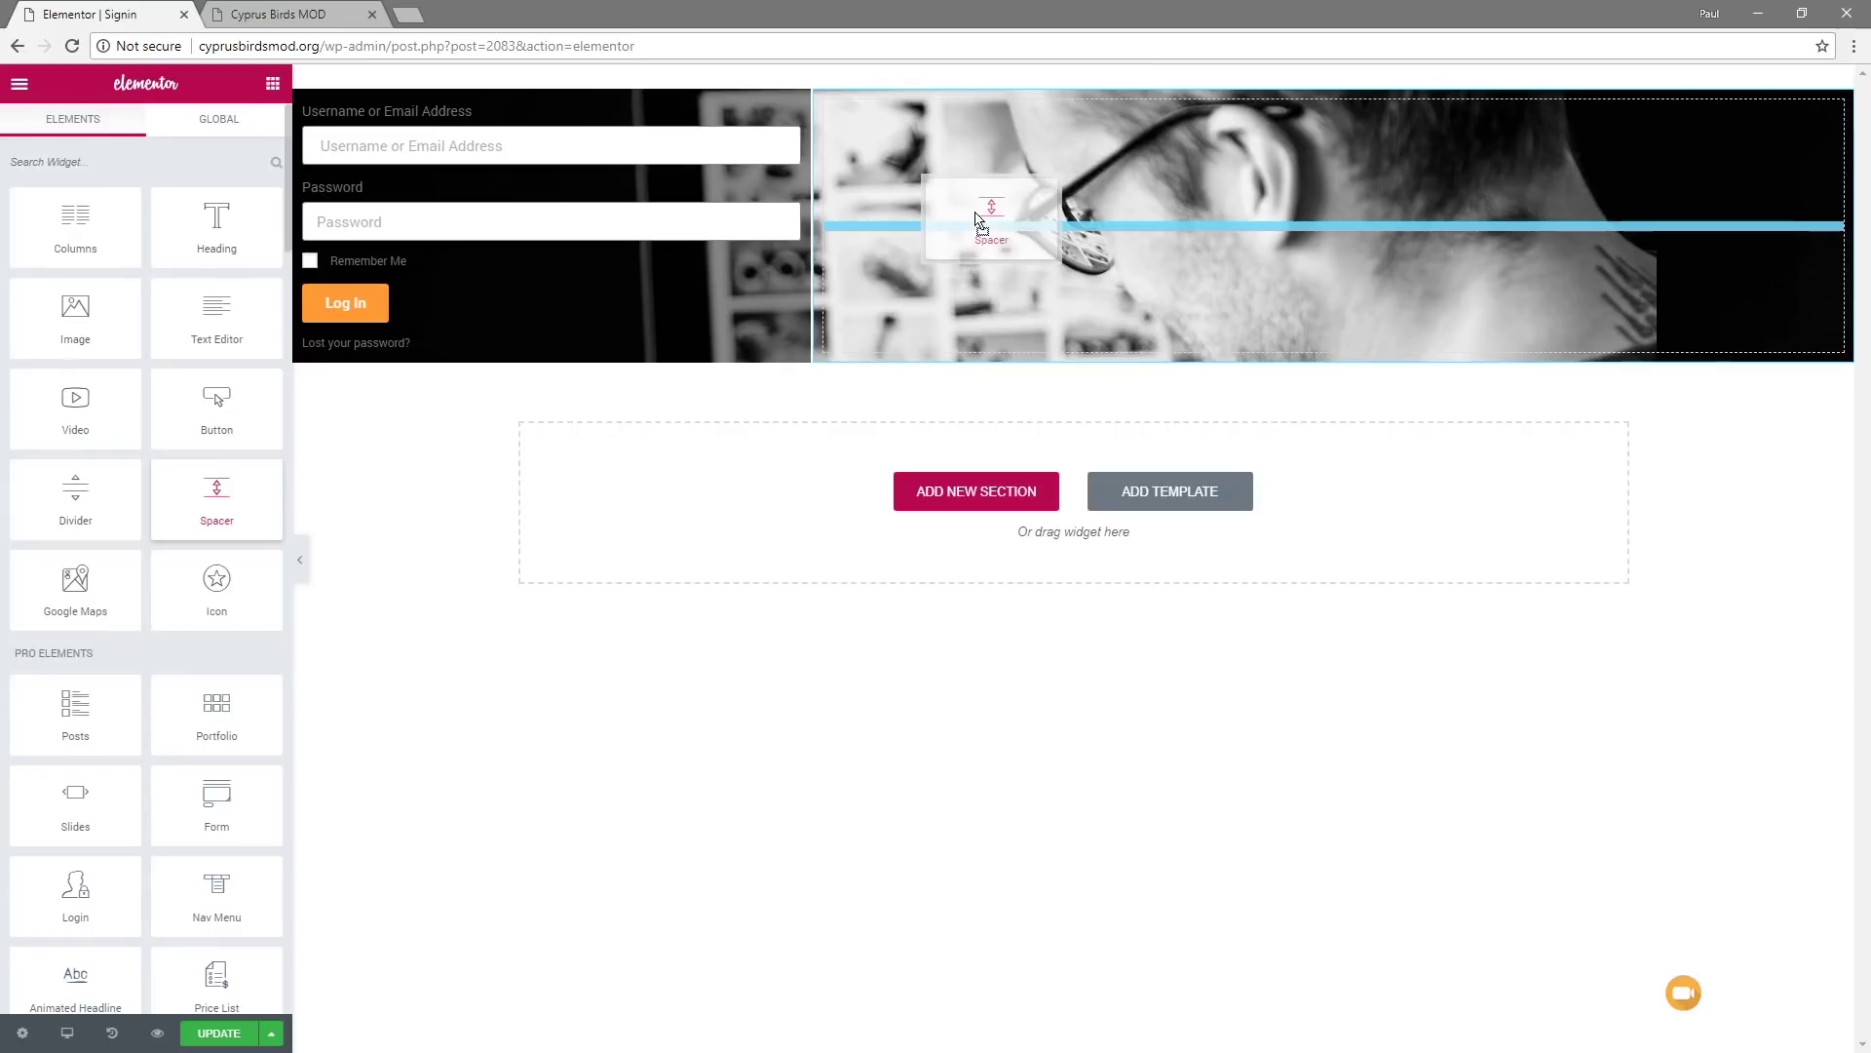
pyautogui.moveTo(979, 220); pyautogui.dragTo(974, 212)
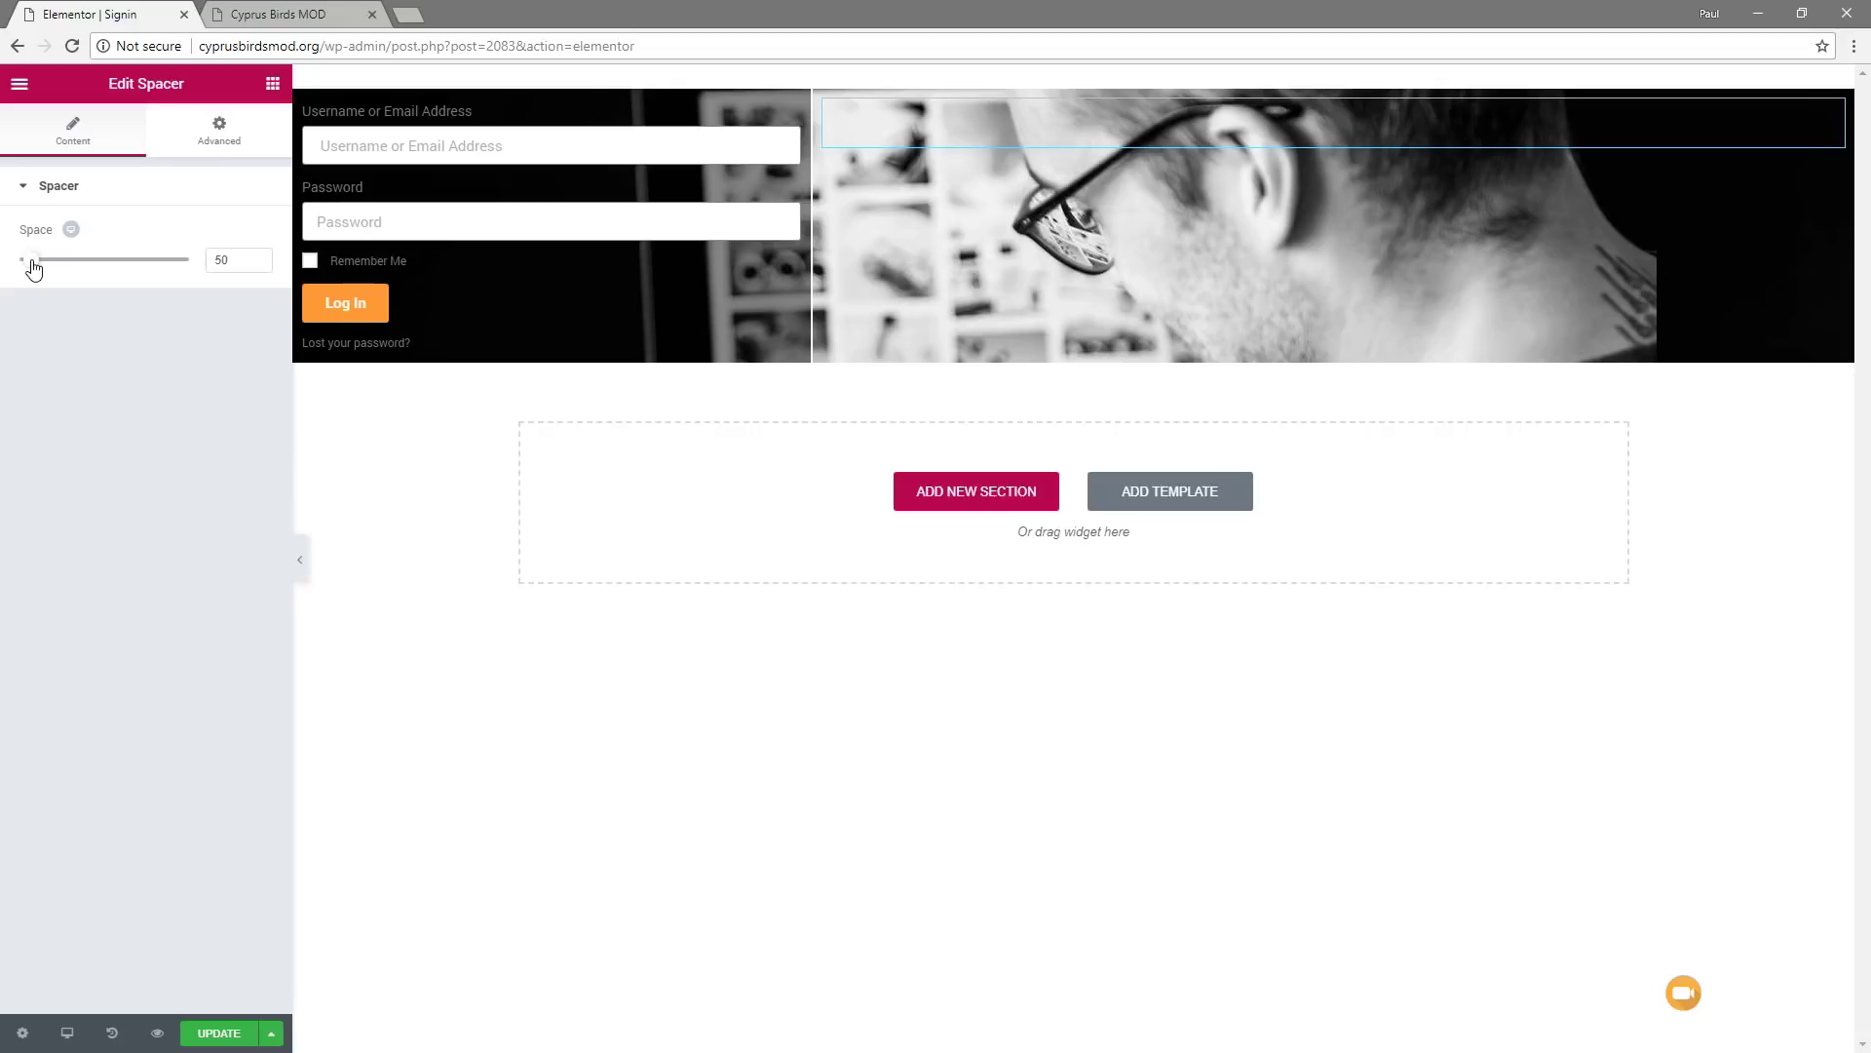
pyautogui.doubleClick(221, 259)
pyautogui.write('1080')
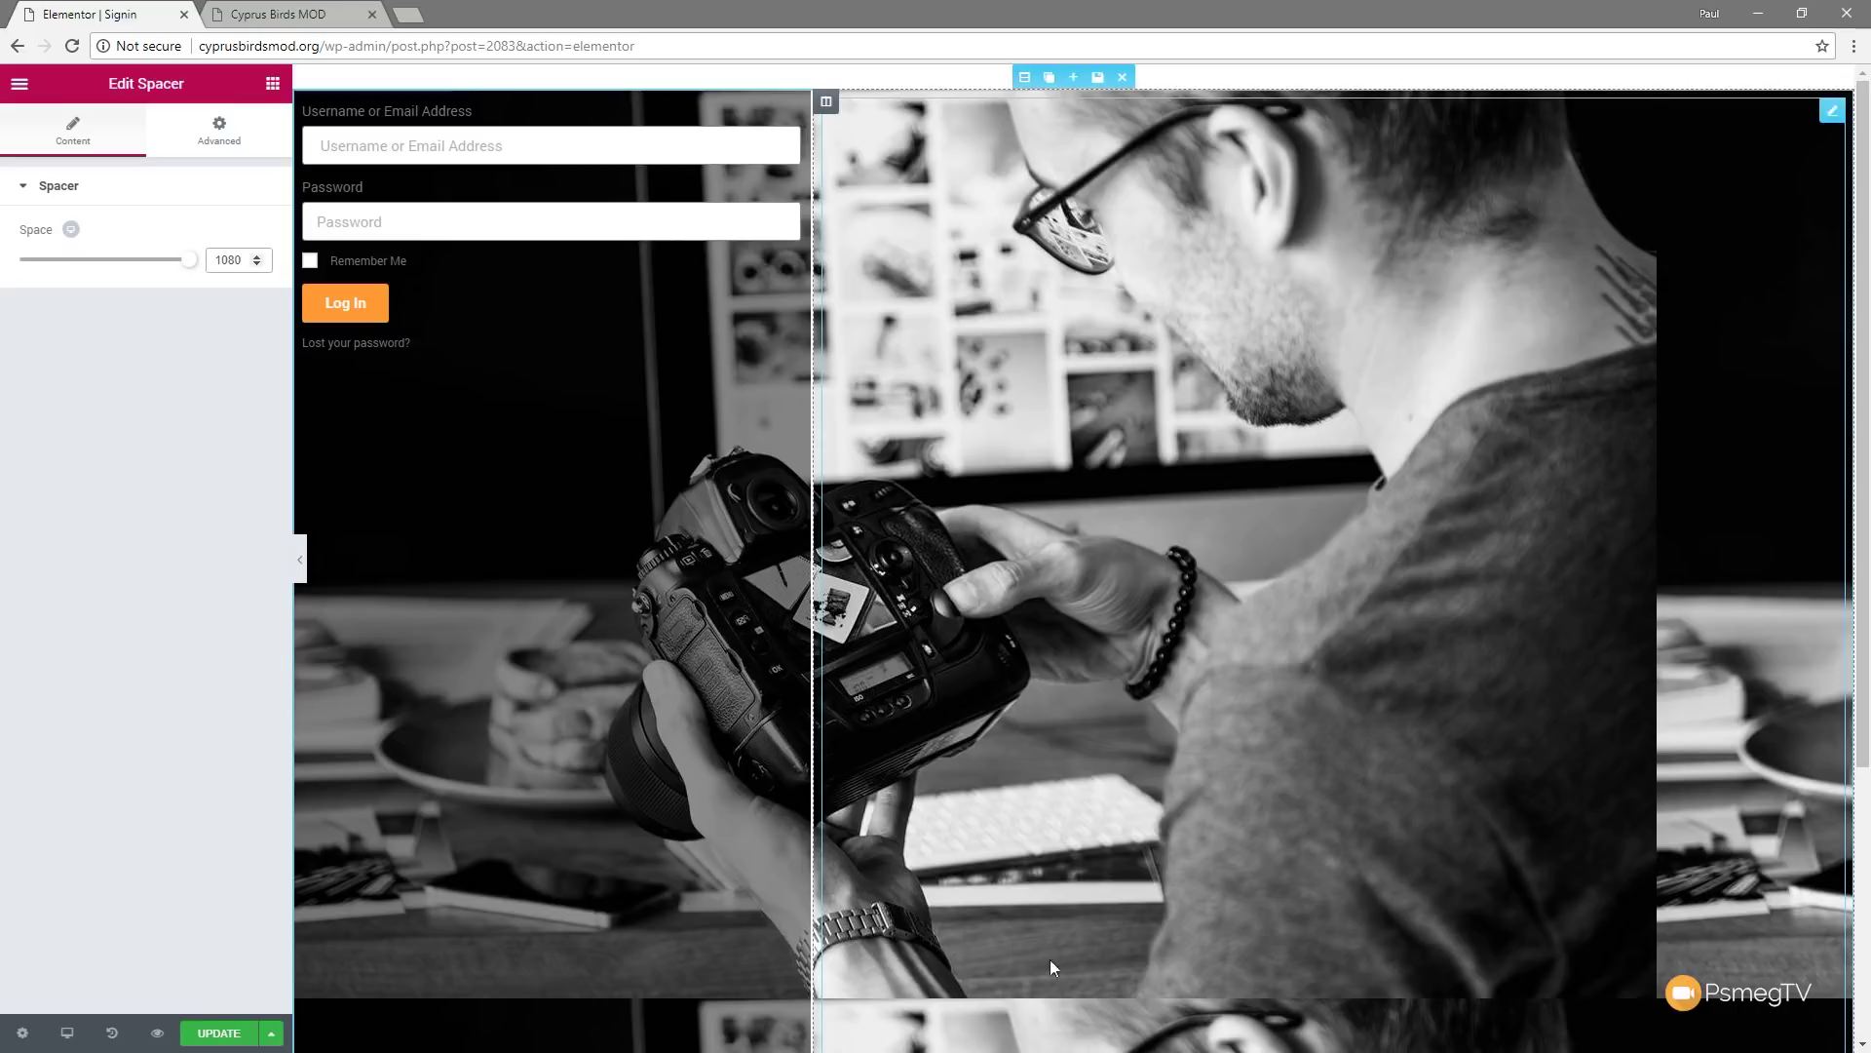
# Set the section's background image to position Center Left, No-repeat and size Cover
pyautogui.click(1024, 82)
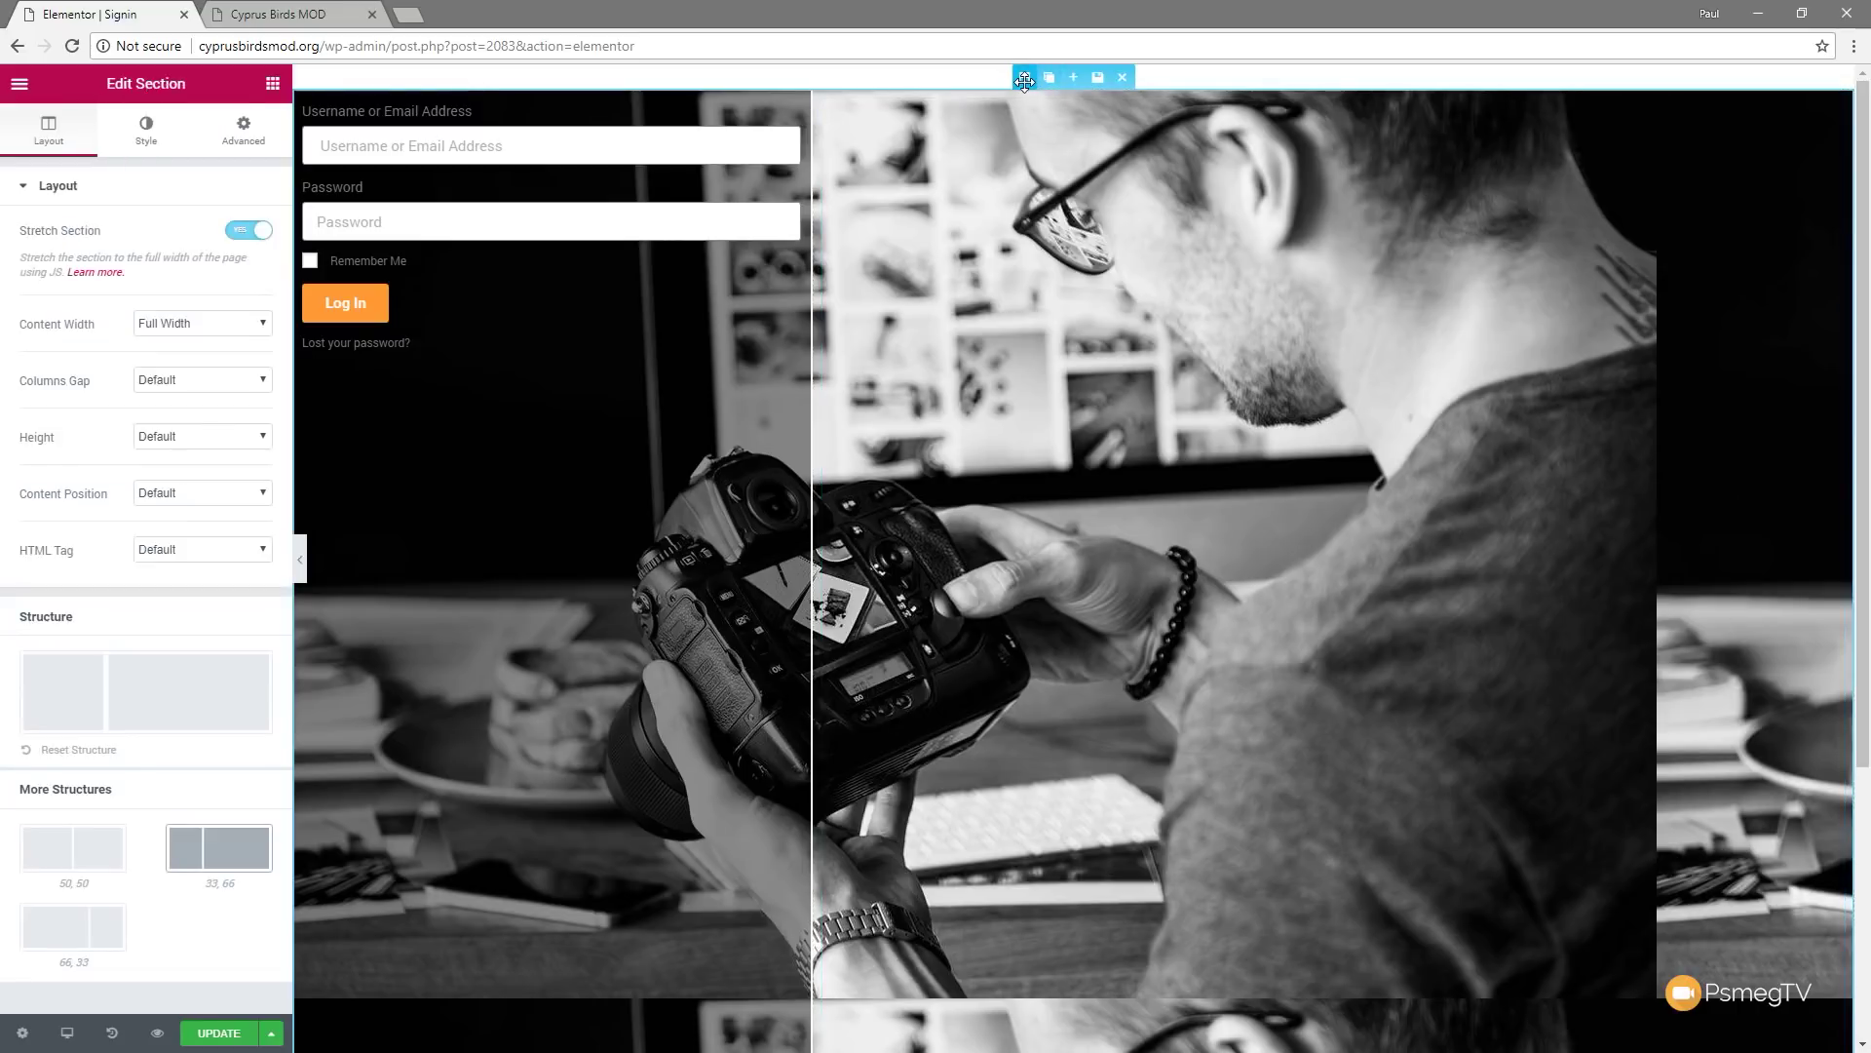
pyautogui.click(135, 154)
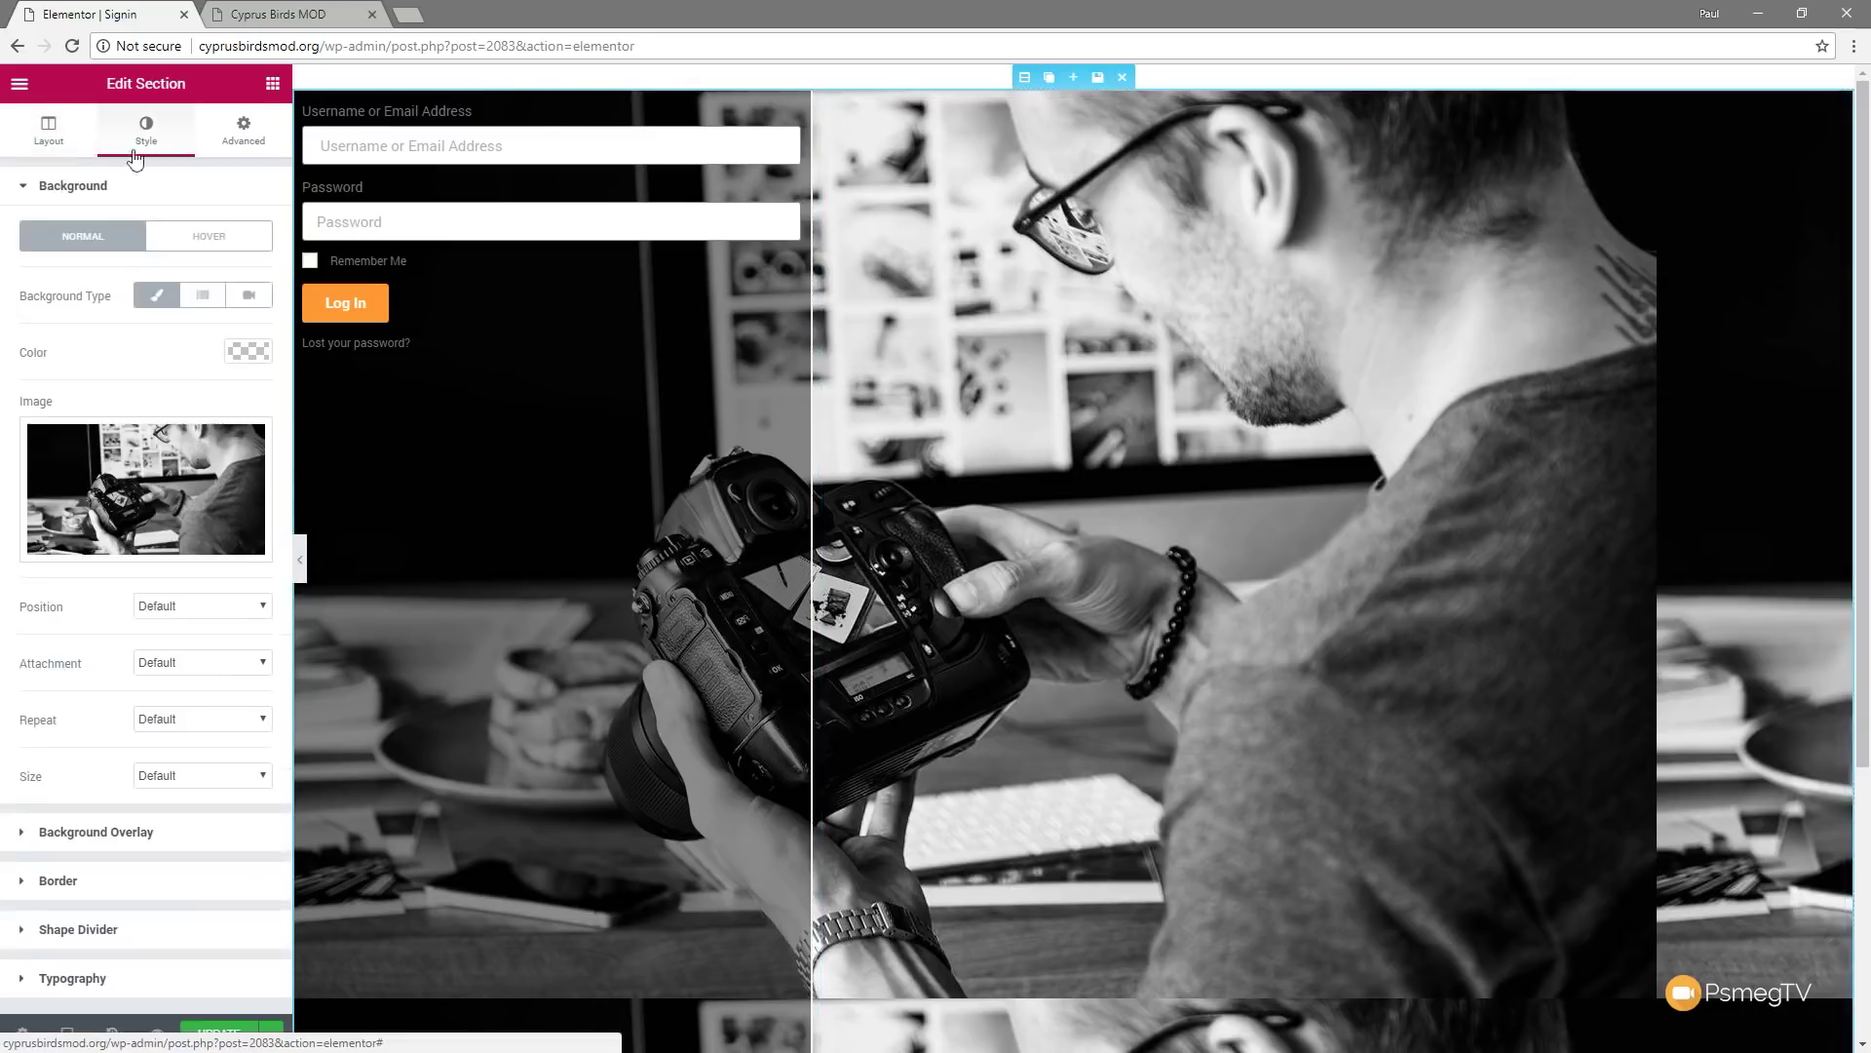
pyautogui.click(205, 605)
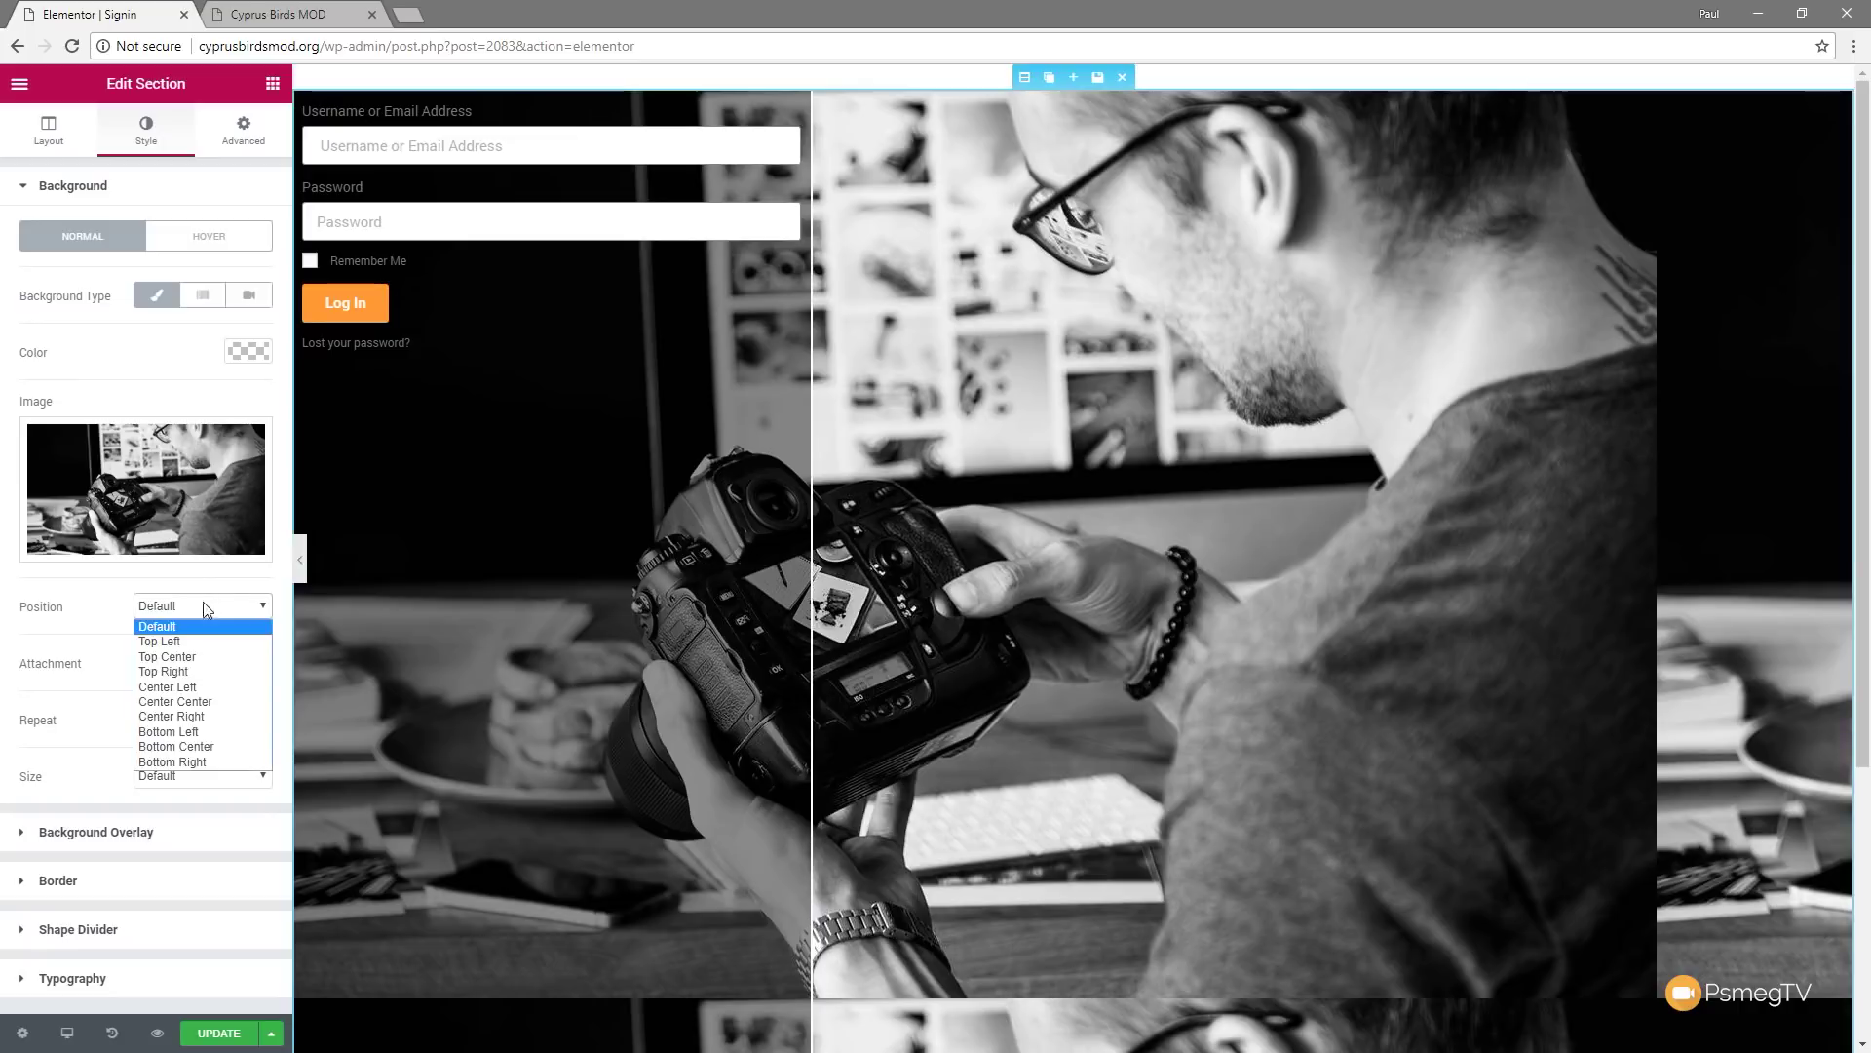
pyautogui.click(180, 688)
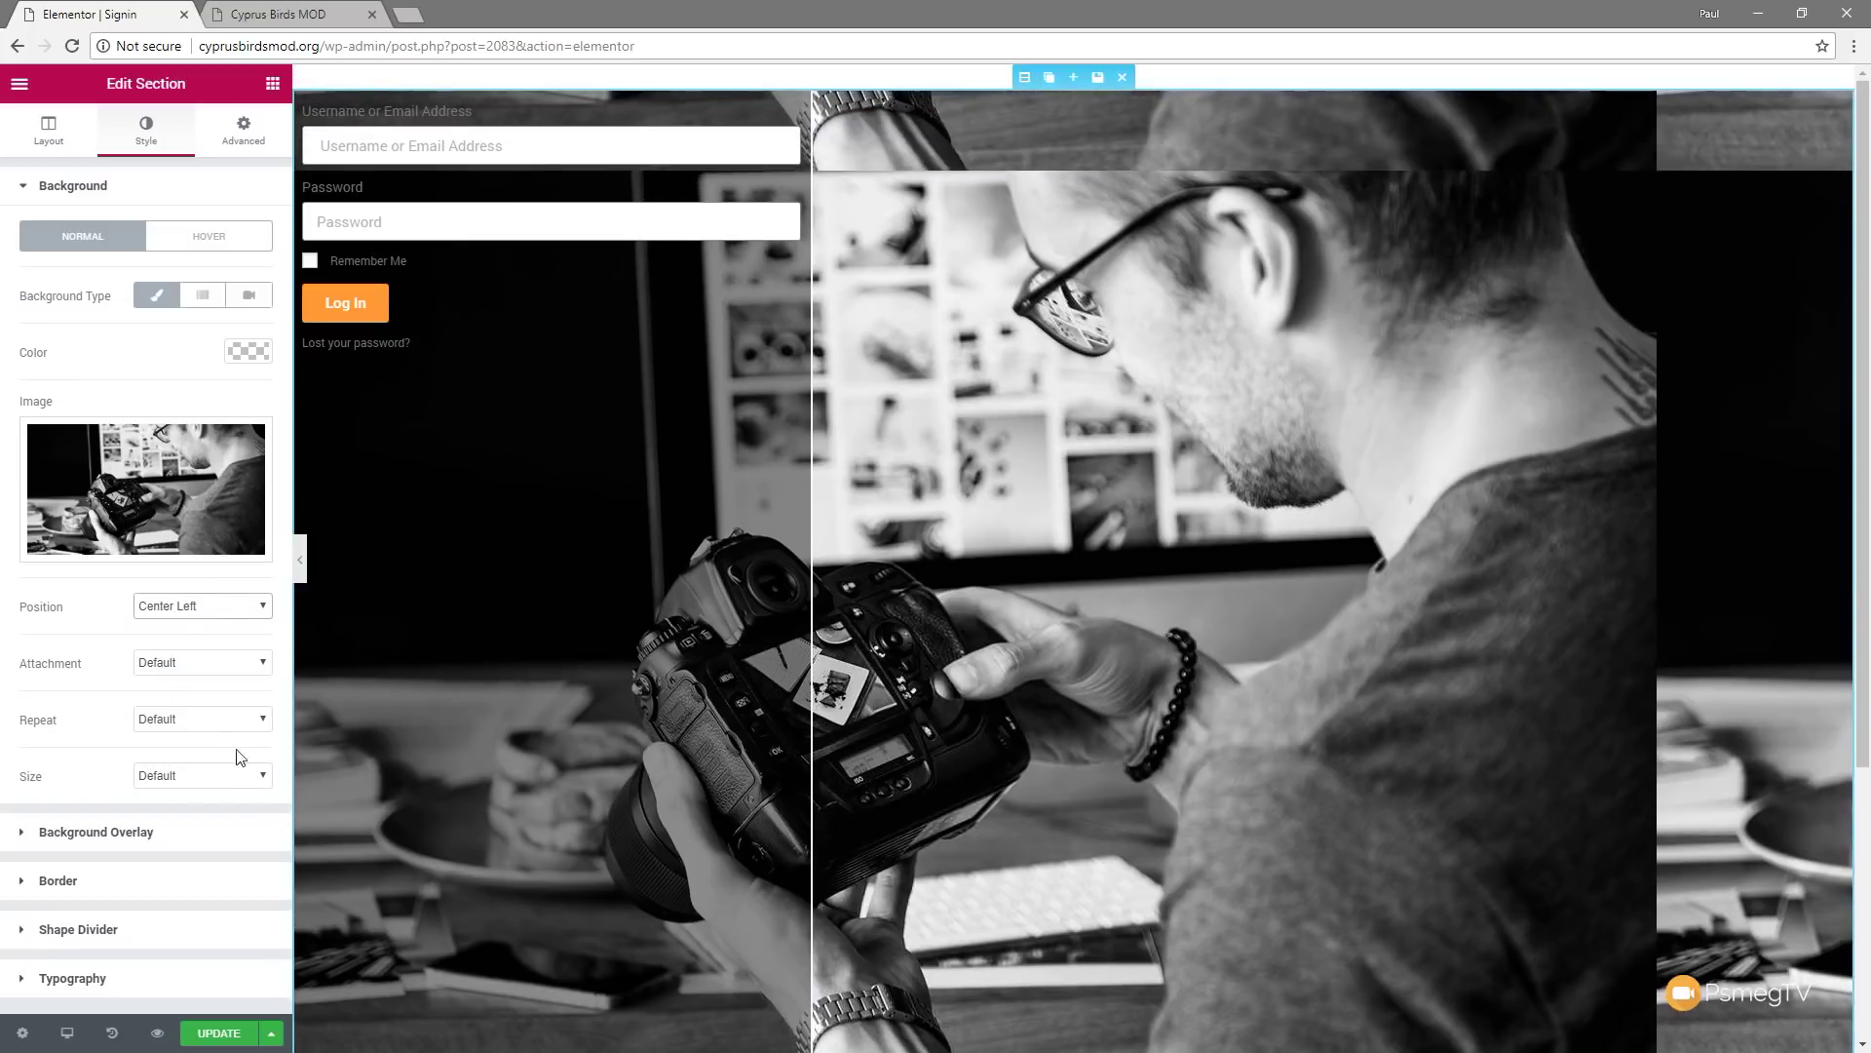
pyautogui.click(185, 718)
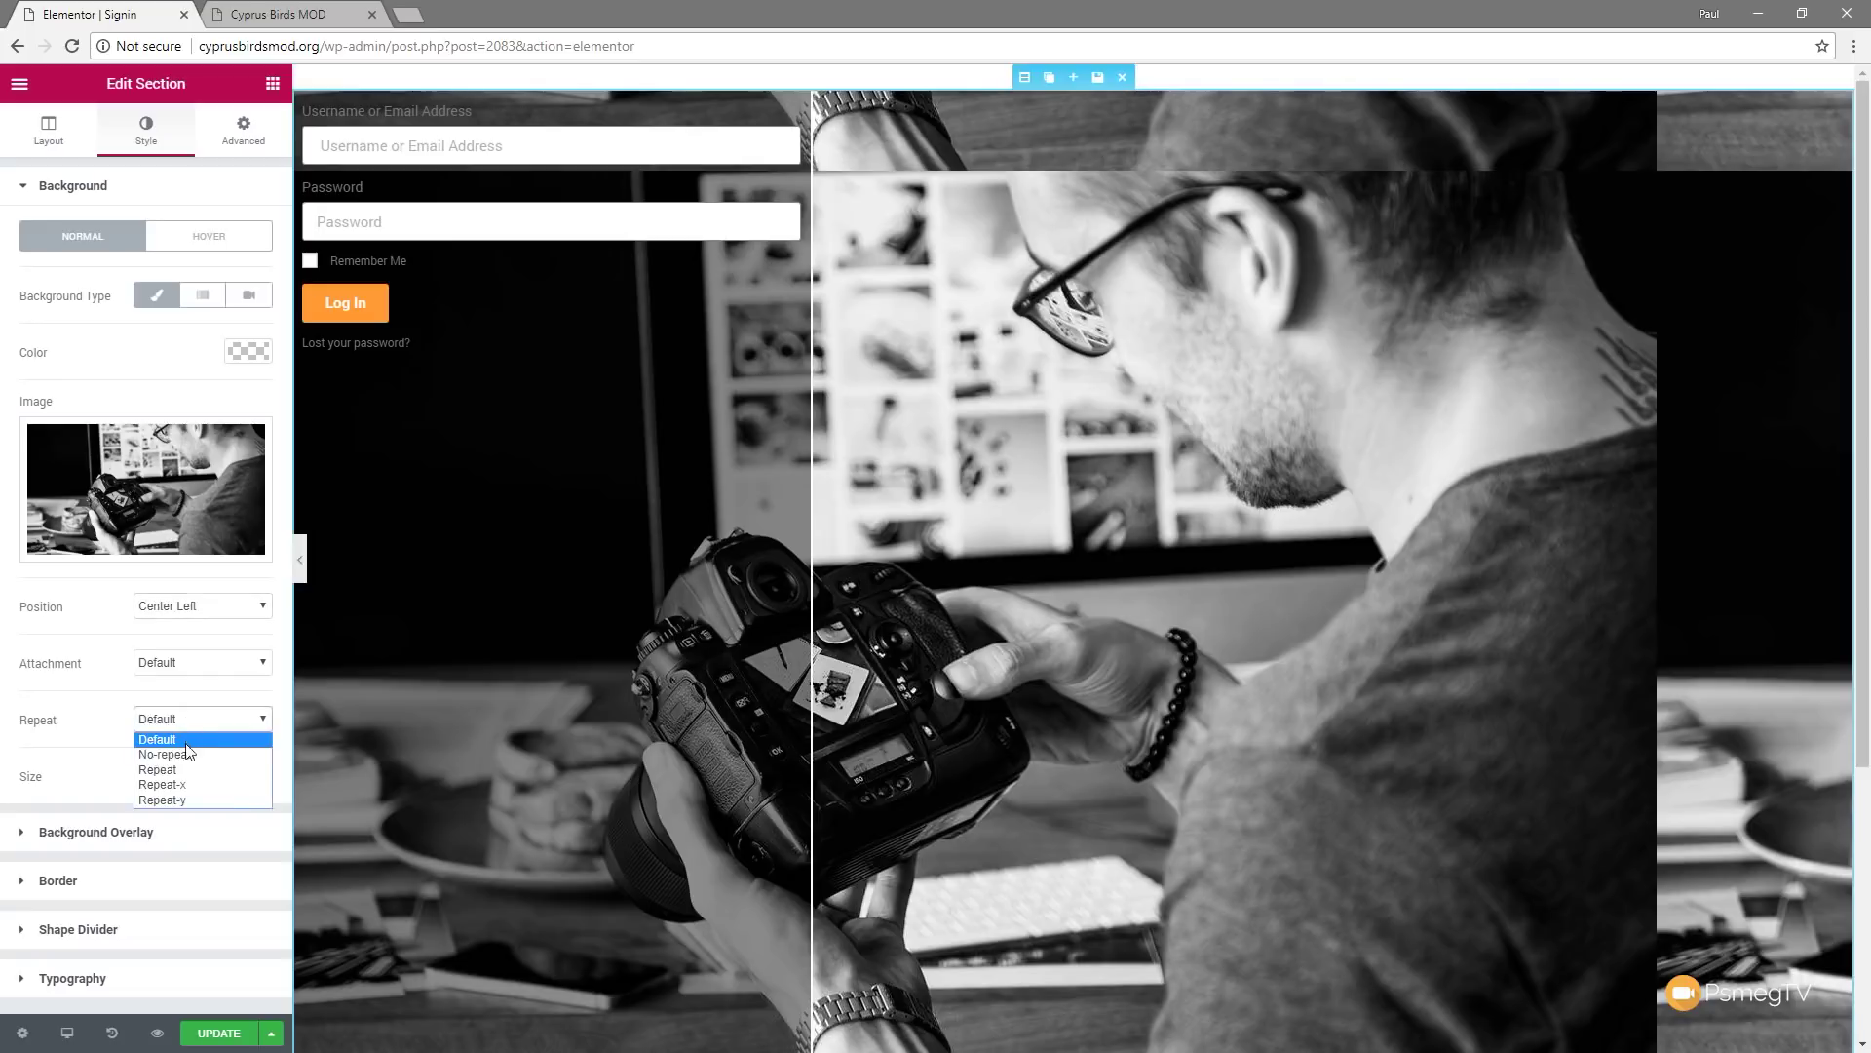
pyautogui.click(185, 751)
pyautogui.click(187, 776)
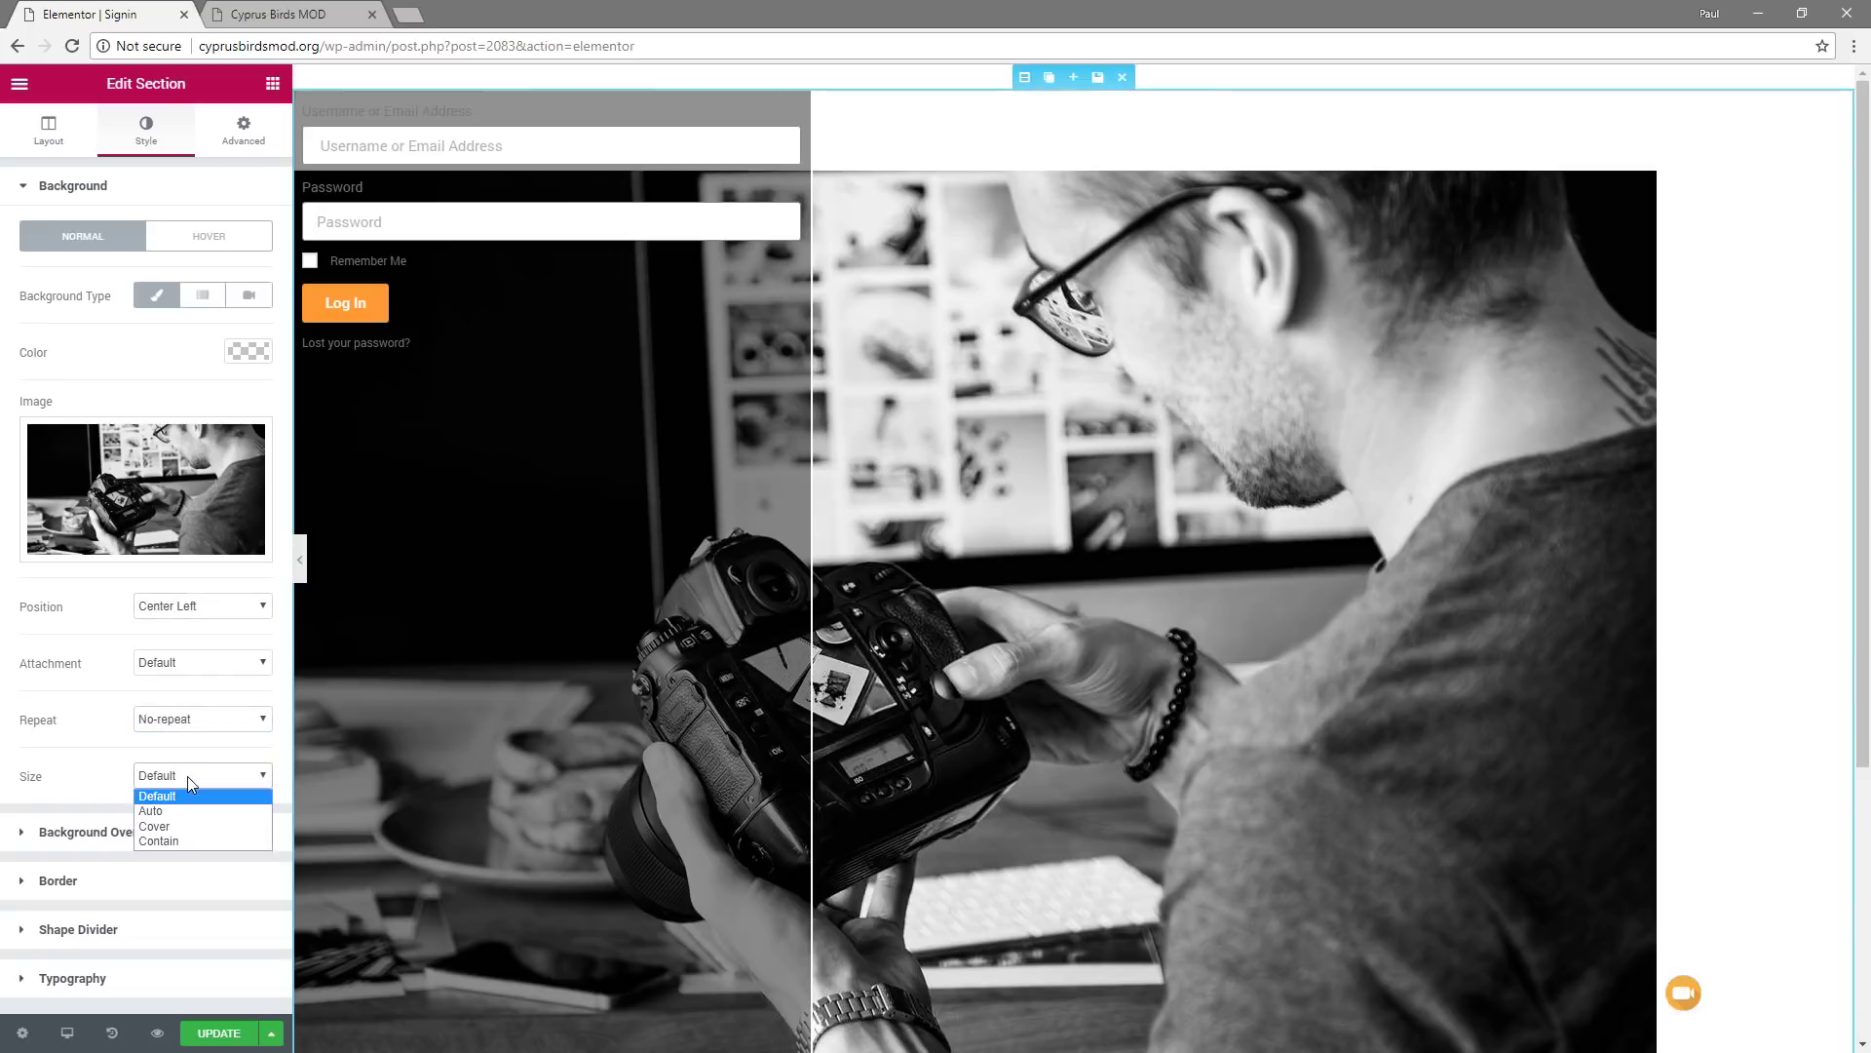
pyautogui.click(156, 826)
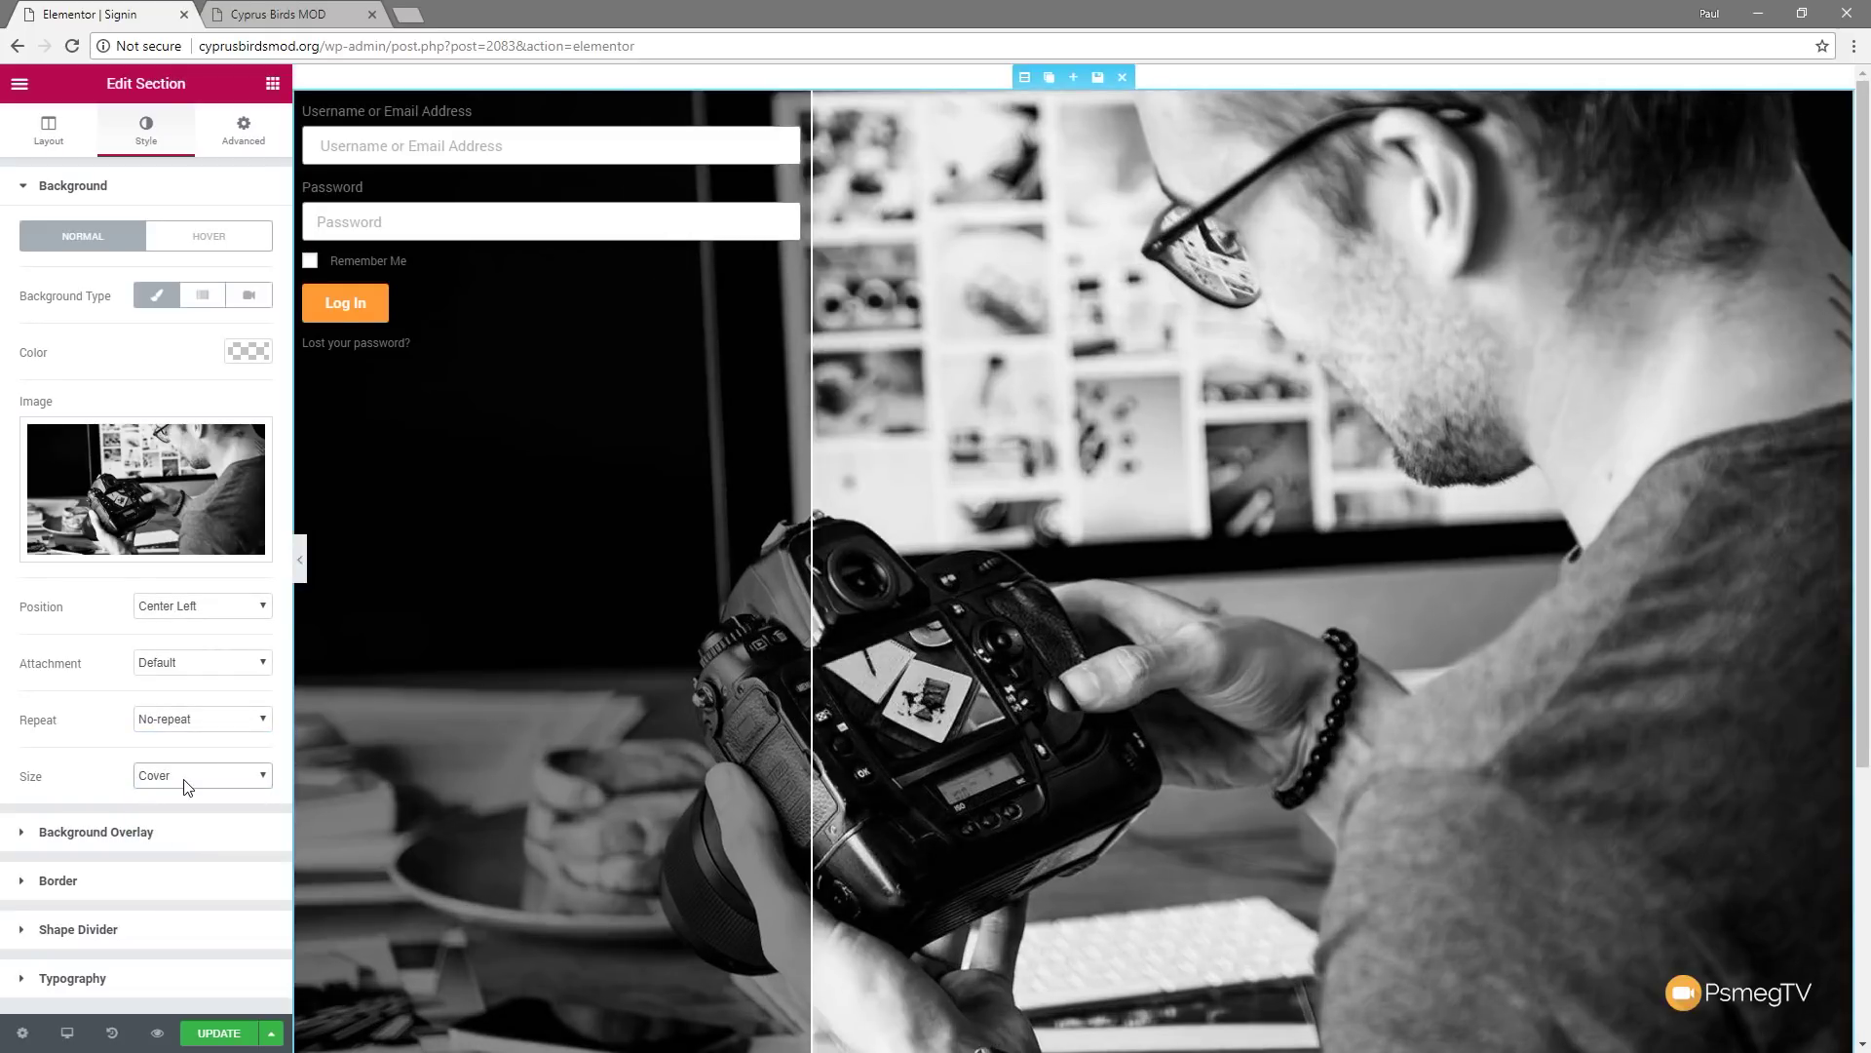
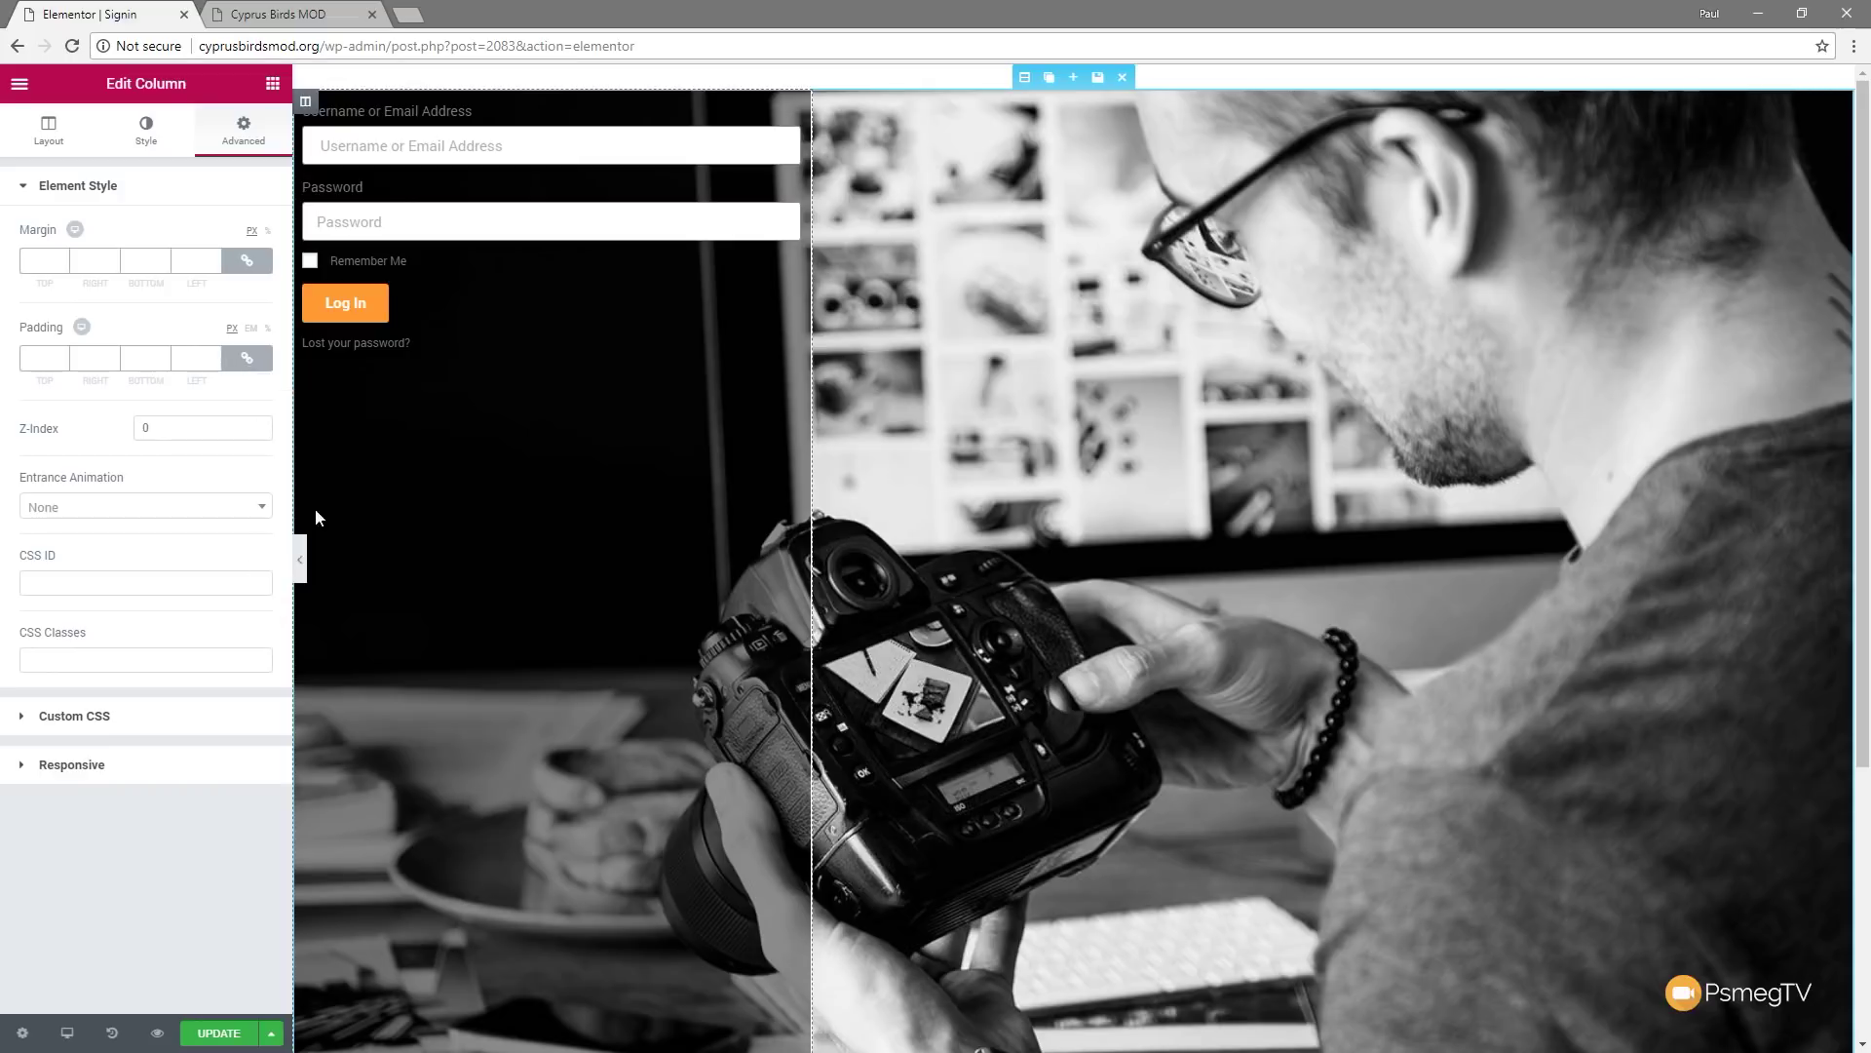
# Set the login column's padding to 50 px on all sides and preview the page without the editing panel
pyautogui.click(43, 358)
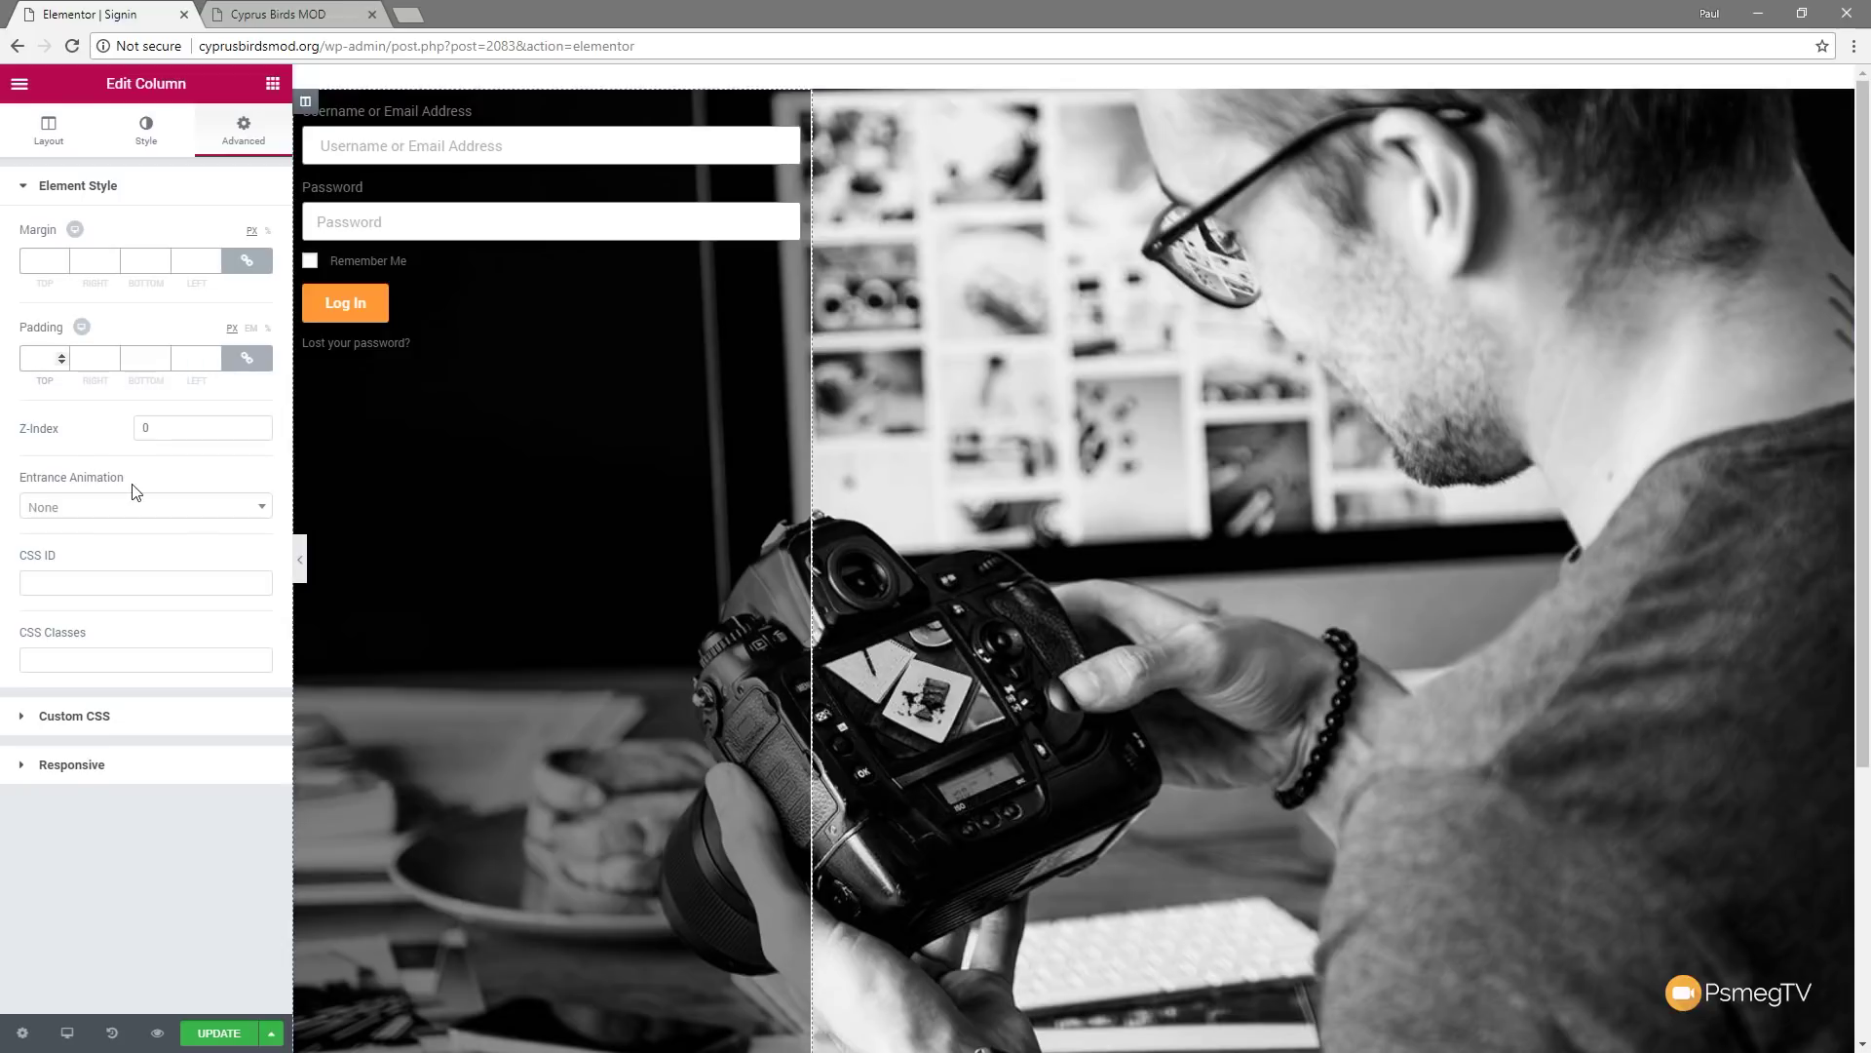
pyautogui.write('50')
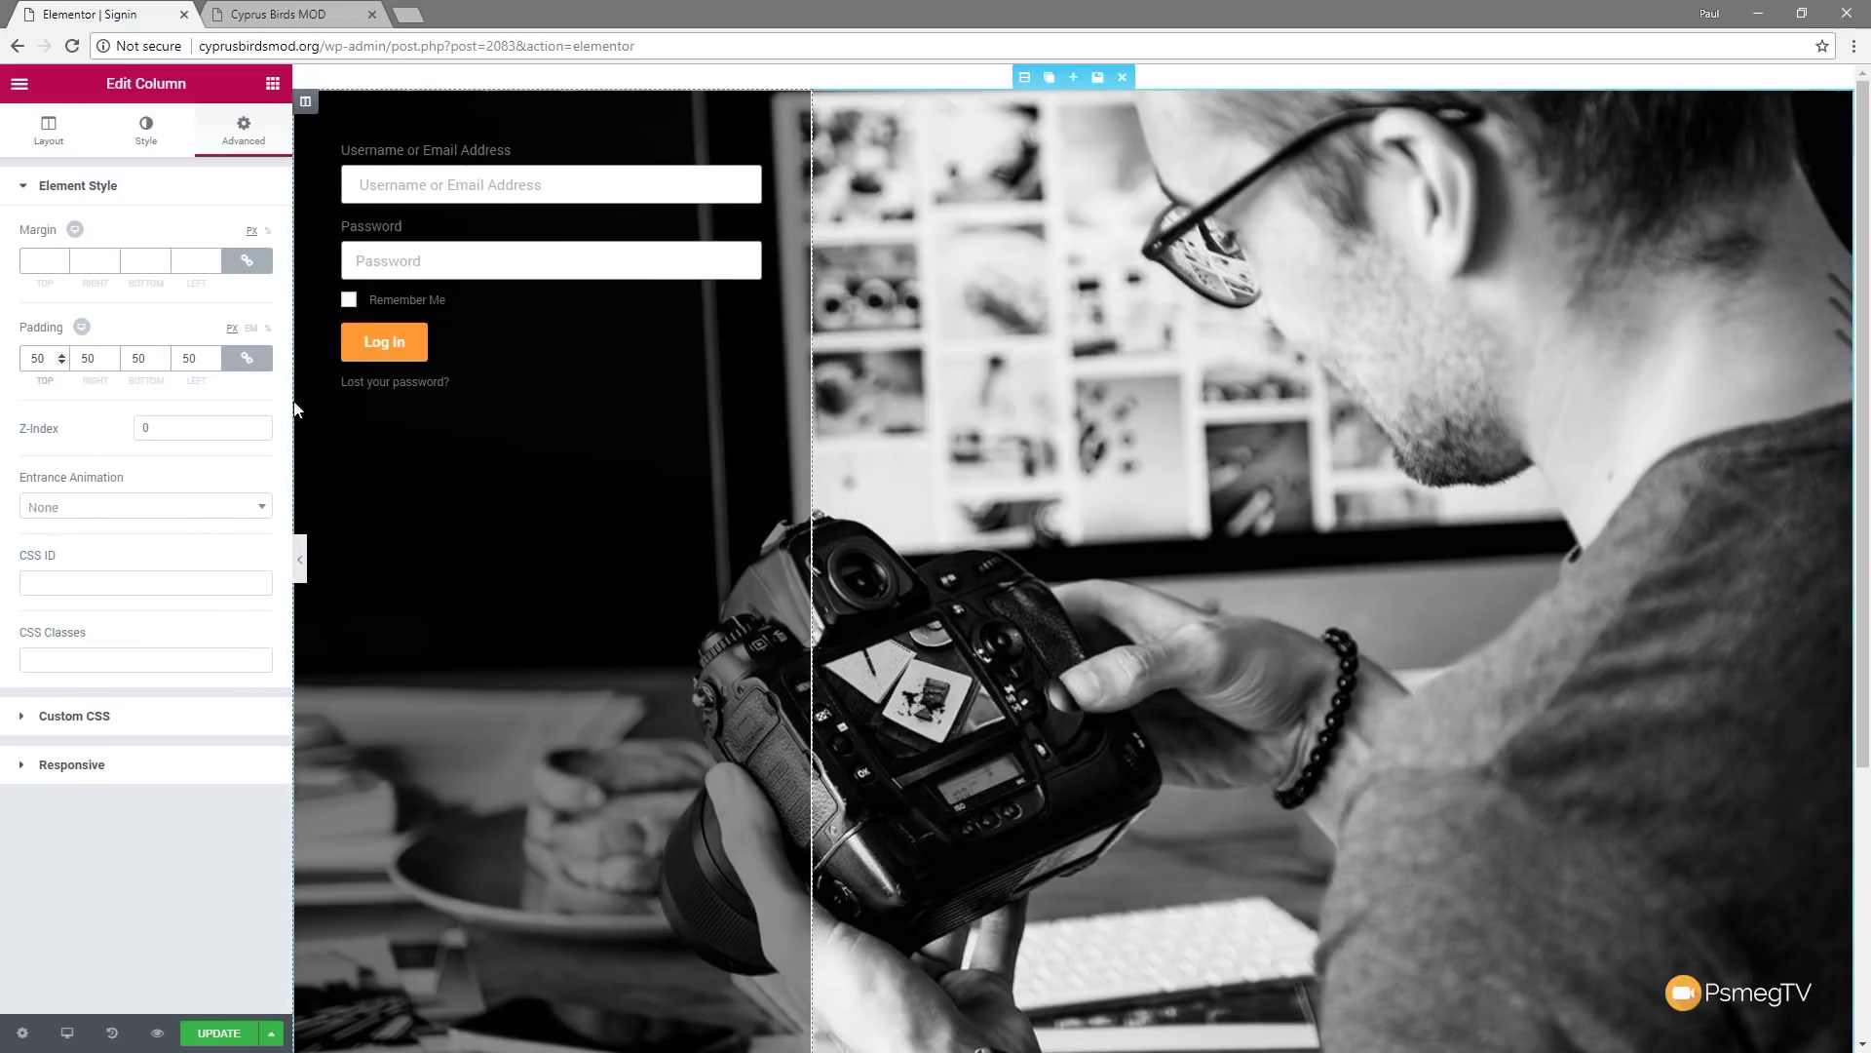
pyautogui.click(299, 559)
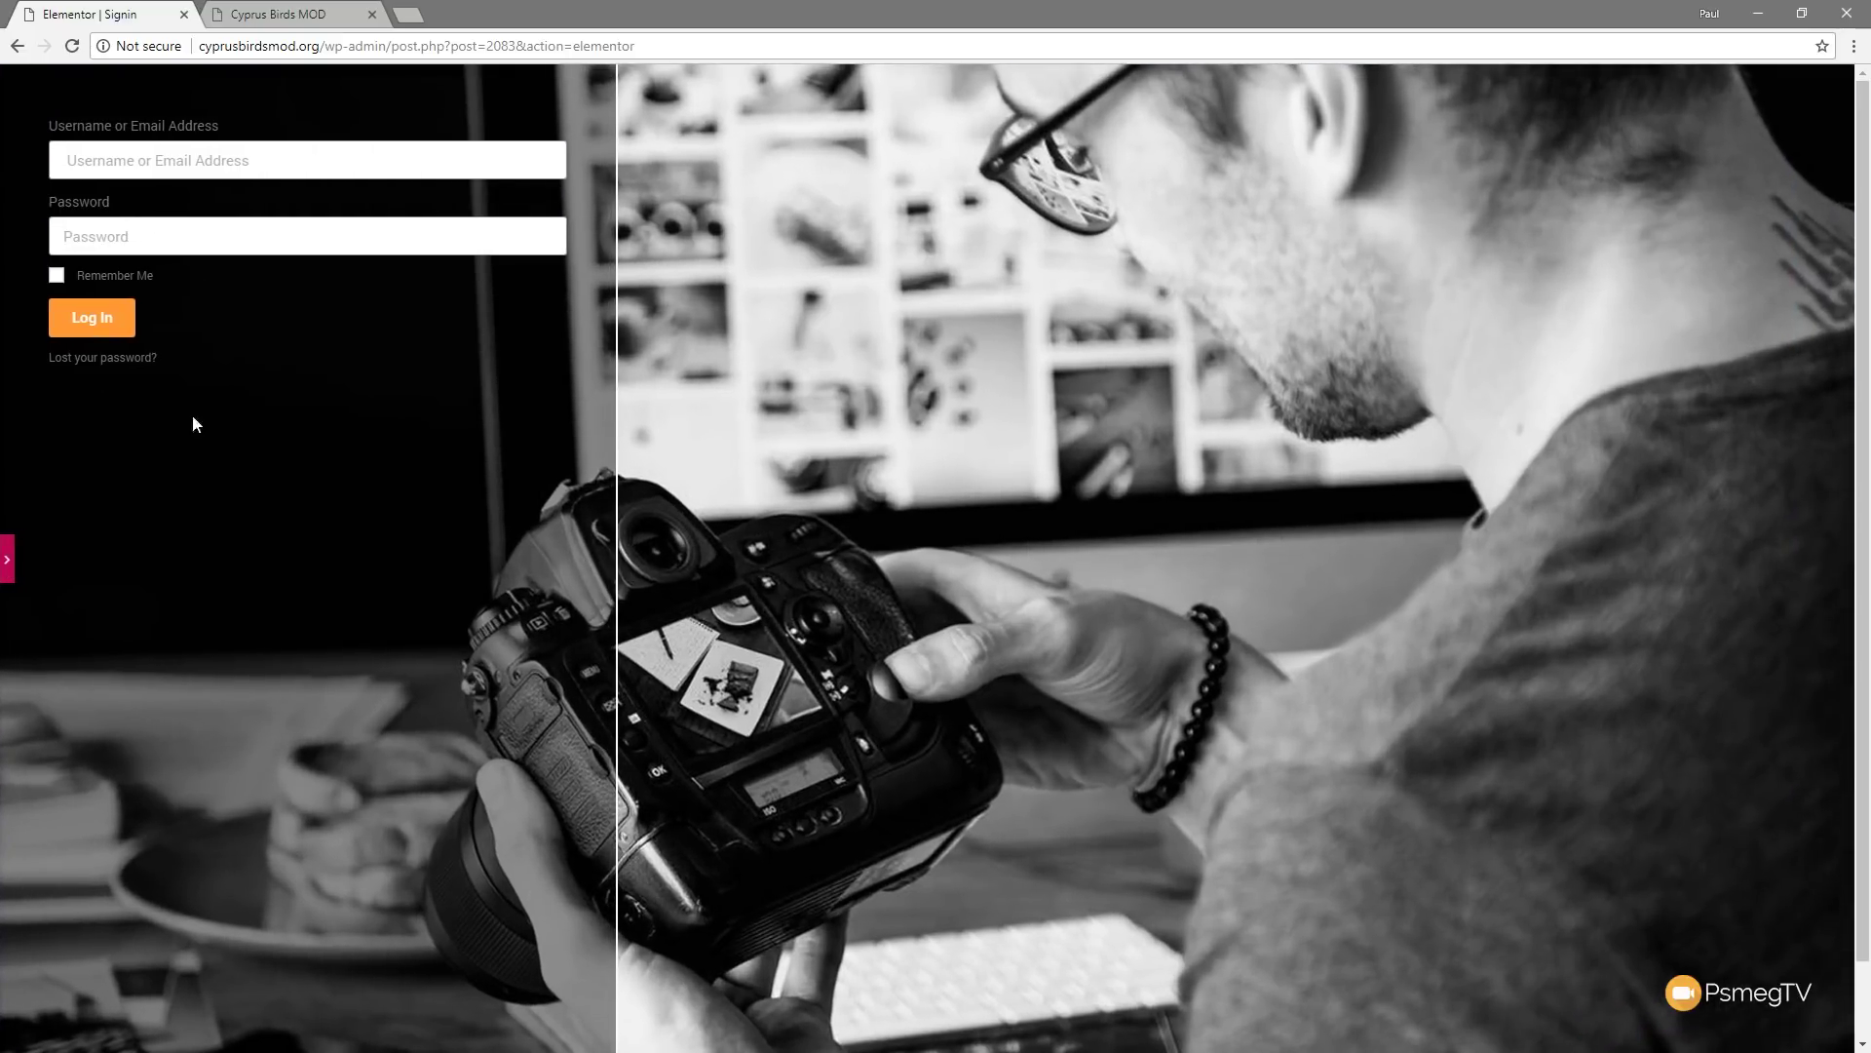
pyautogui.click(7, 558)
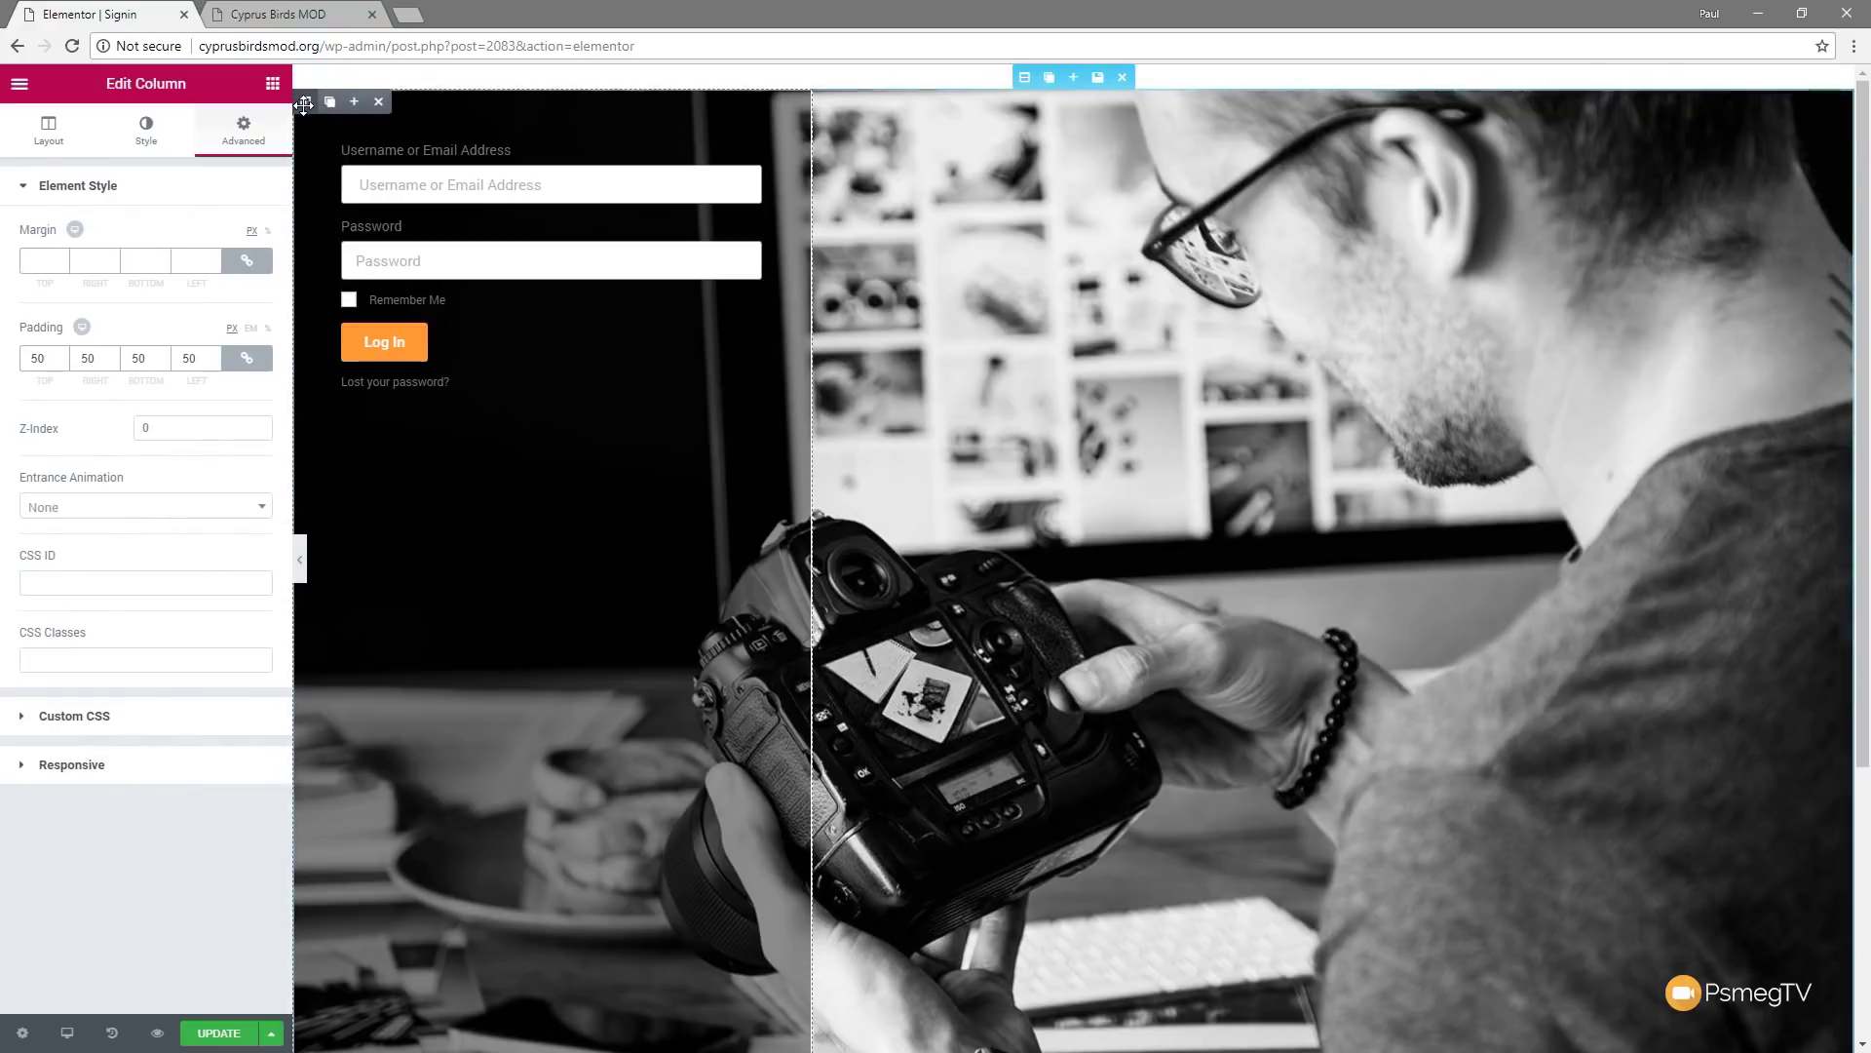
# Narrow the login form's column and set its desktop width to 25.0 %
pyautogui.moveTo(812, 184); pyautogui.dragTo(695, 180)
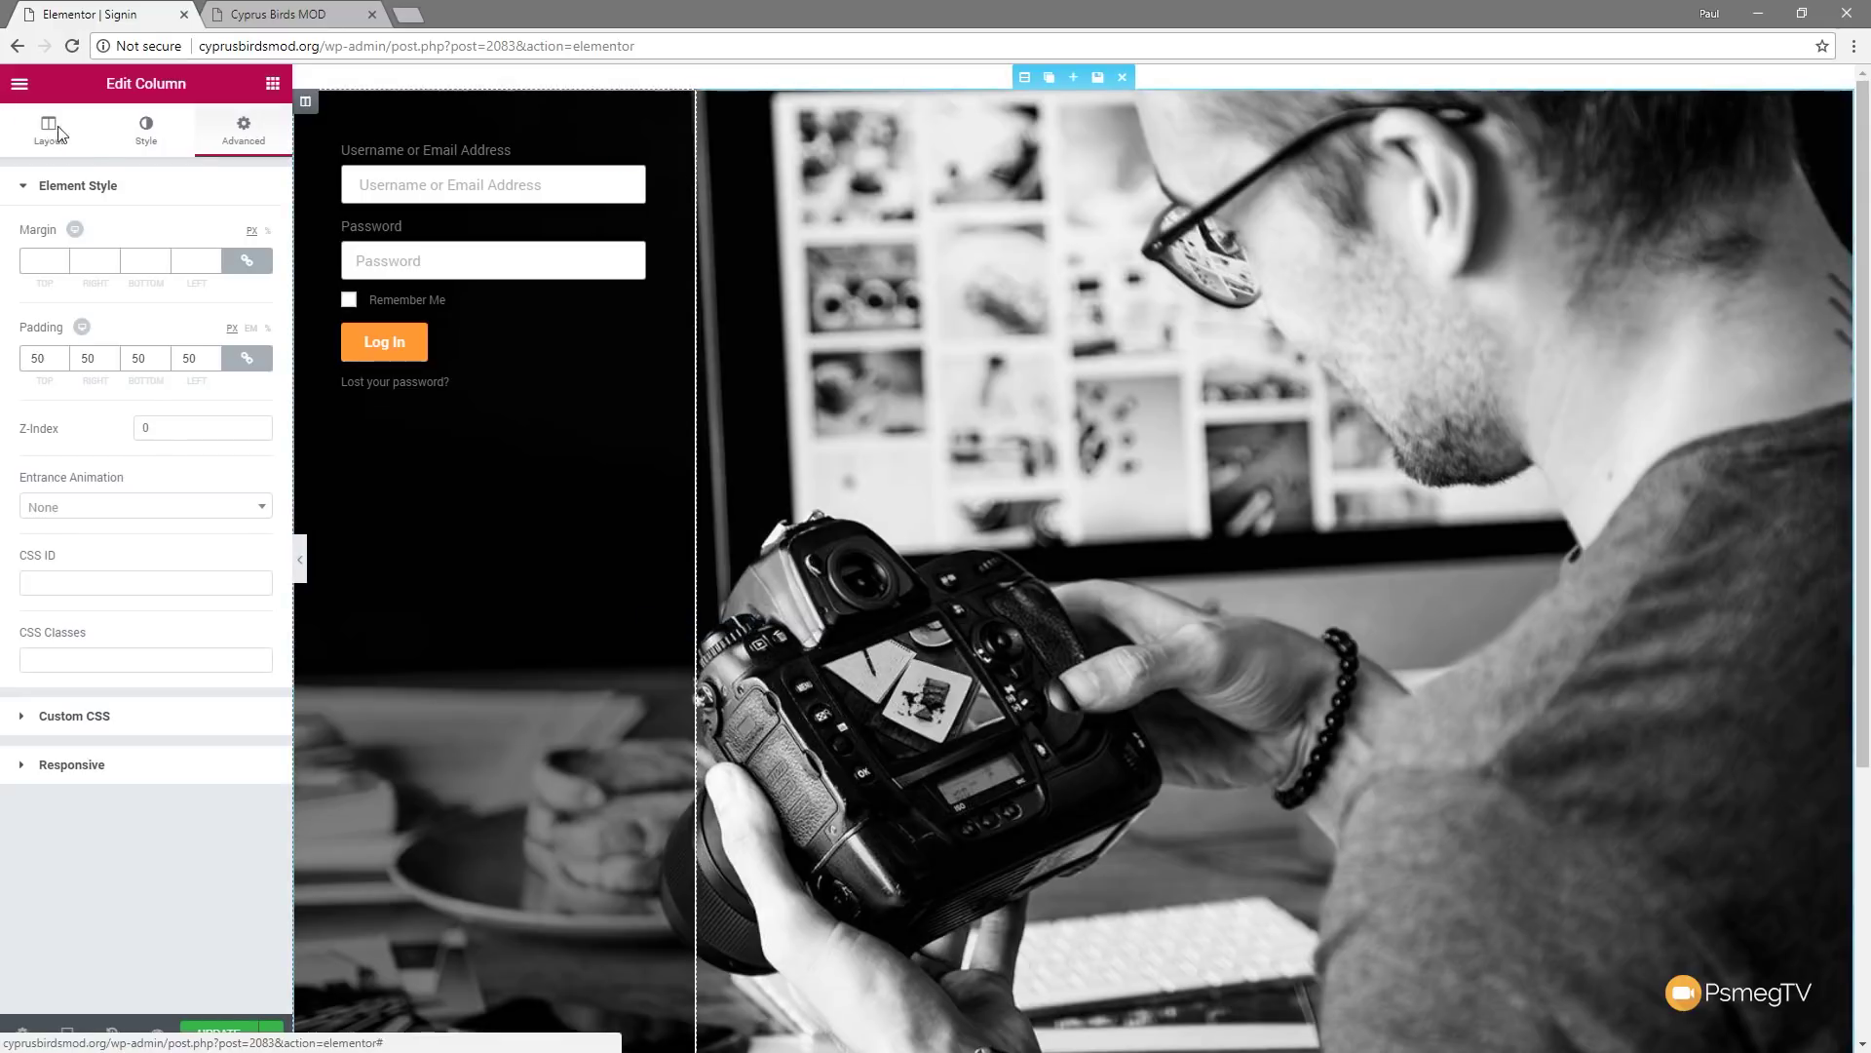
pyautogui.click(24, 129)
pyautogui.click(195, 234)
pyautogui.doubleClick(195, 234)
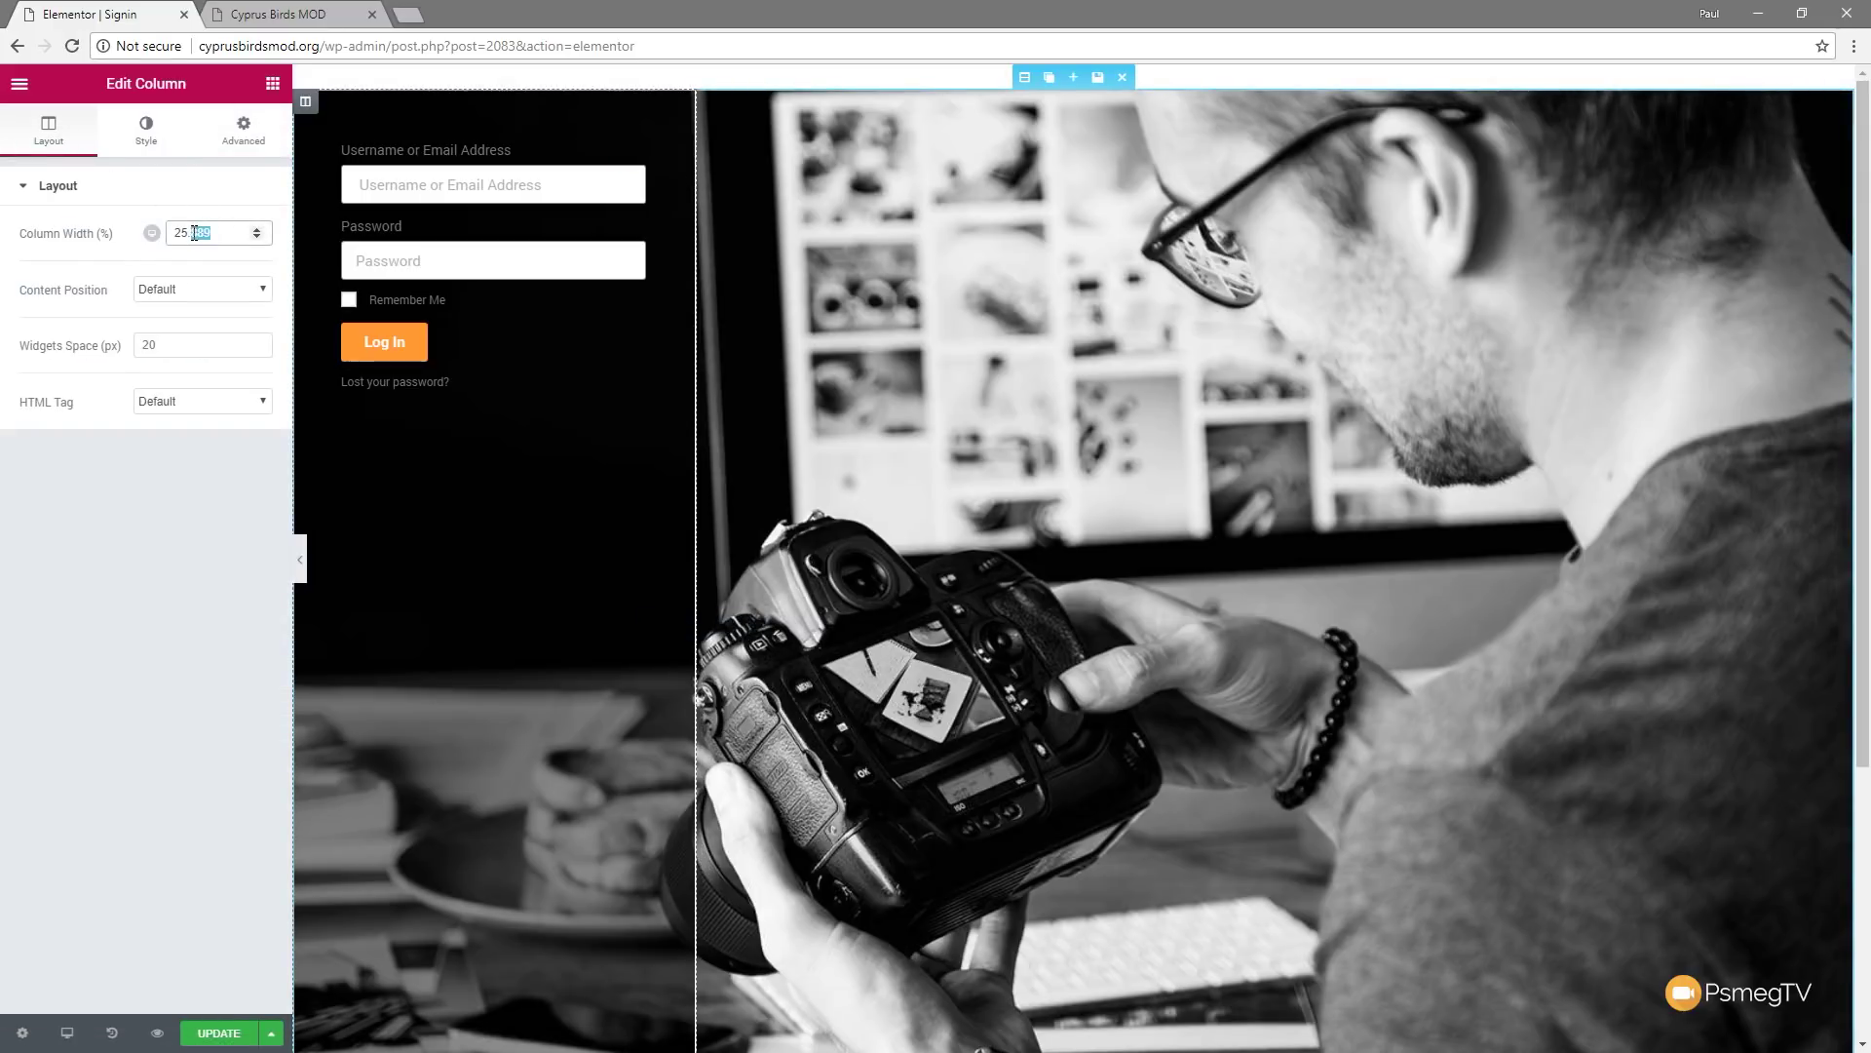
pyautogui.press('BackSpace')
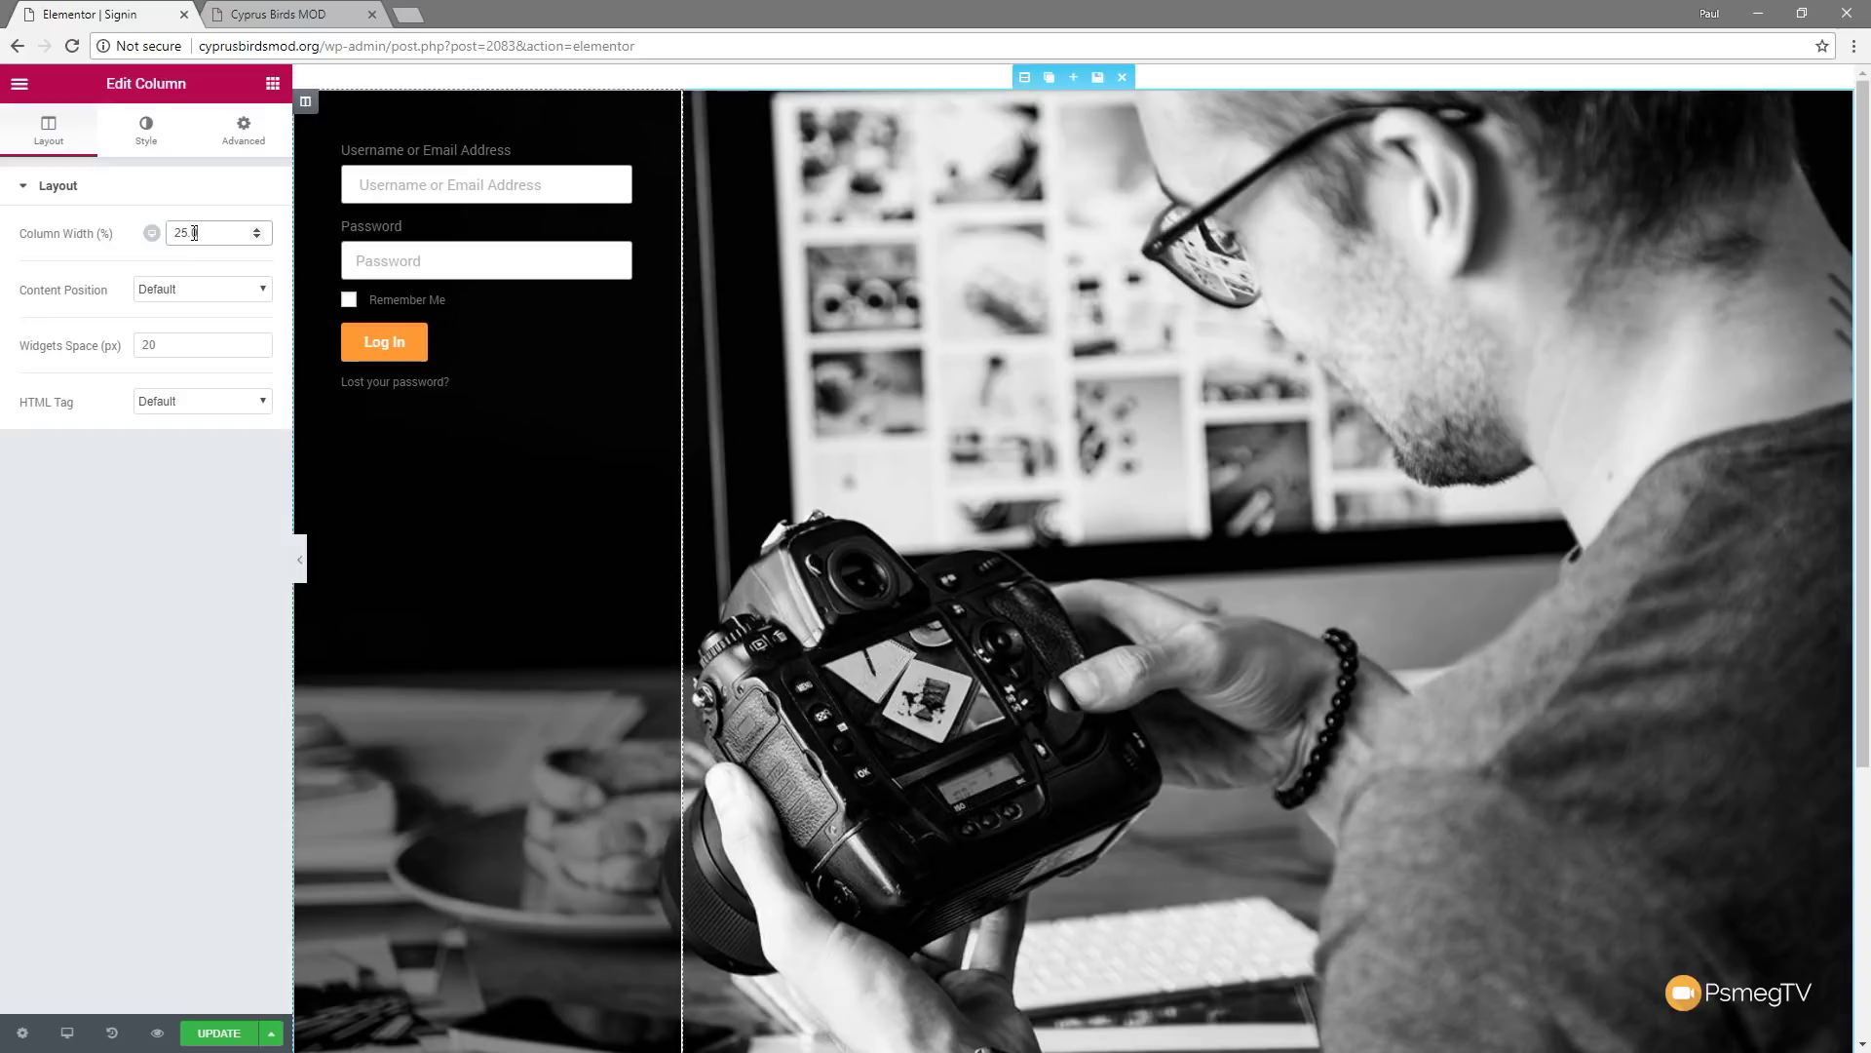
# Set the login column's width to 50 % for tablet devices
pyautogui.moveTo(151, 236)
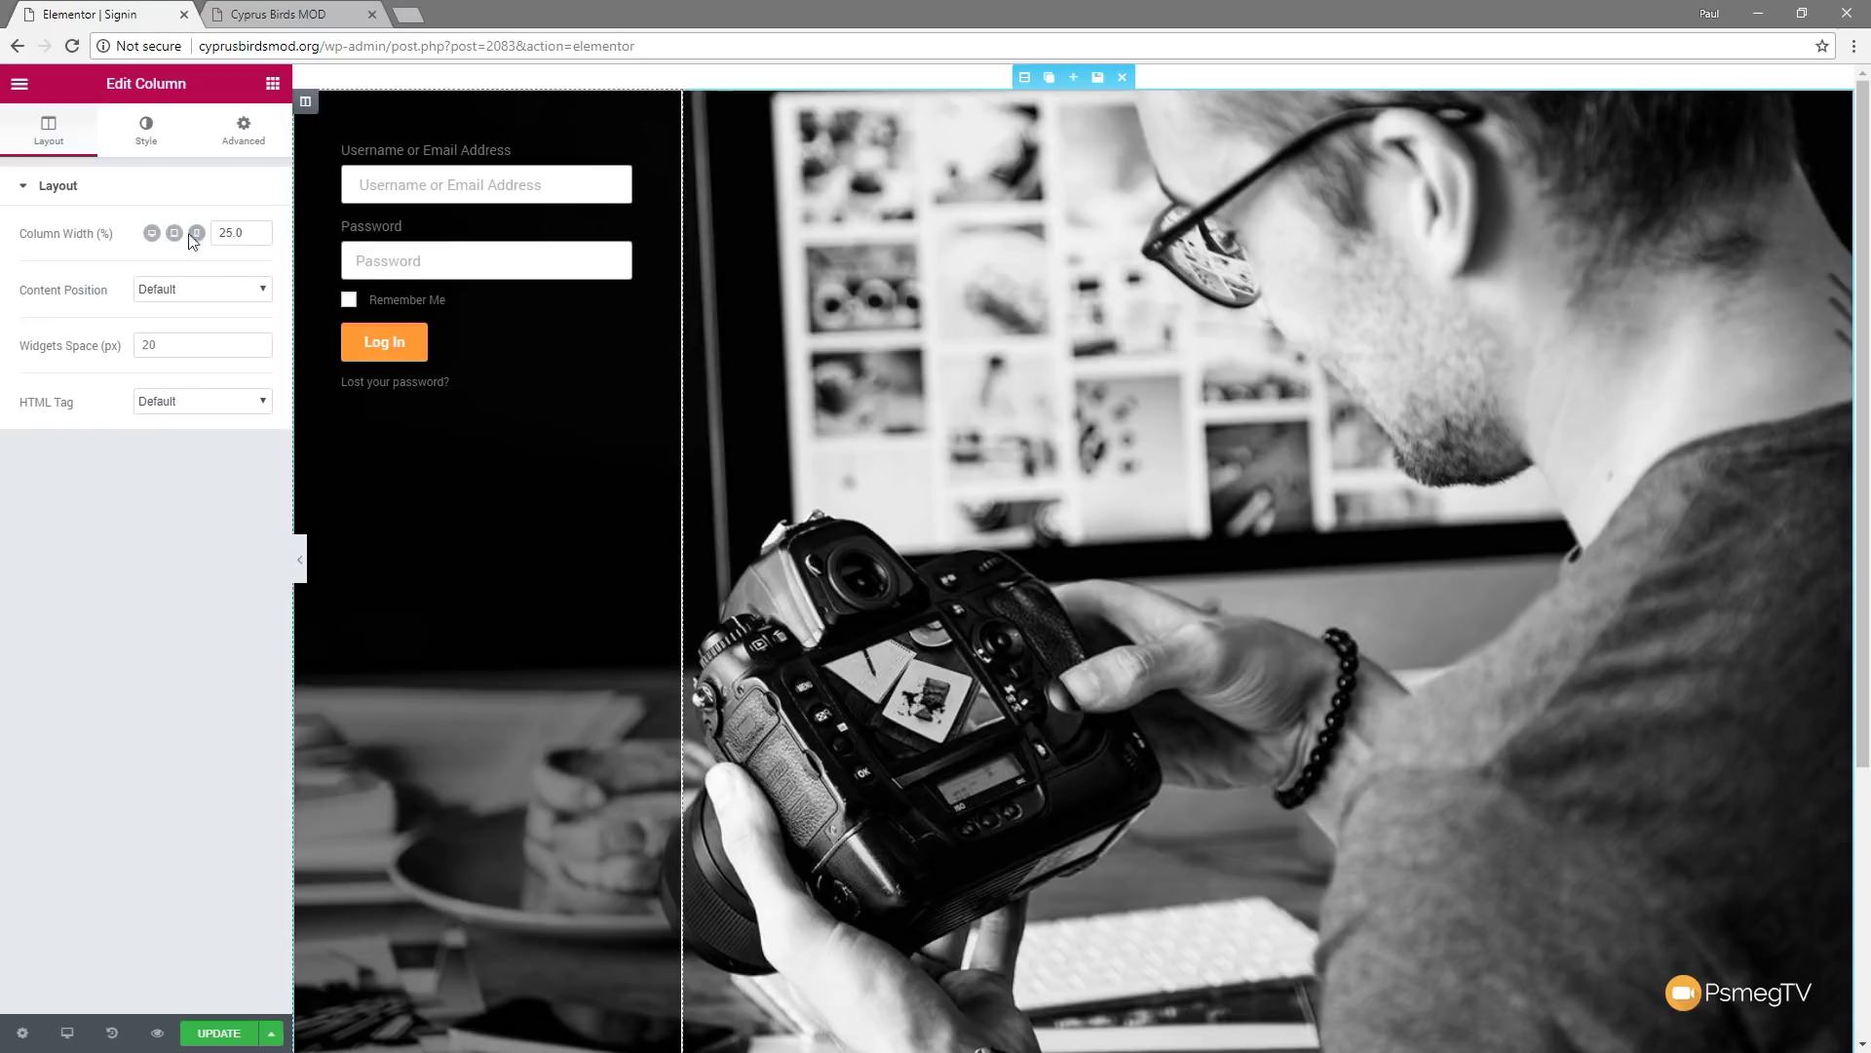
pyautogui.click(175, 235)
pyautogui.click(237, 238)
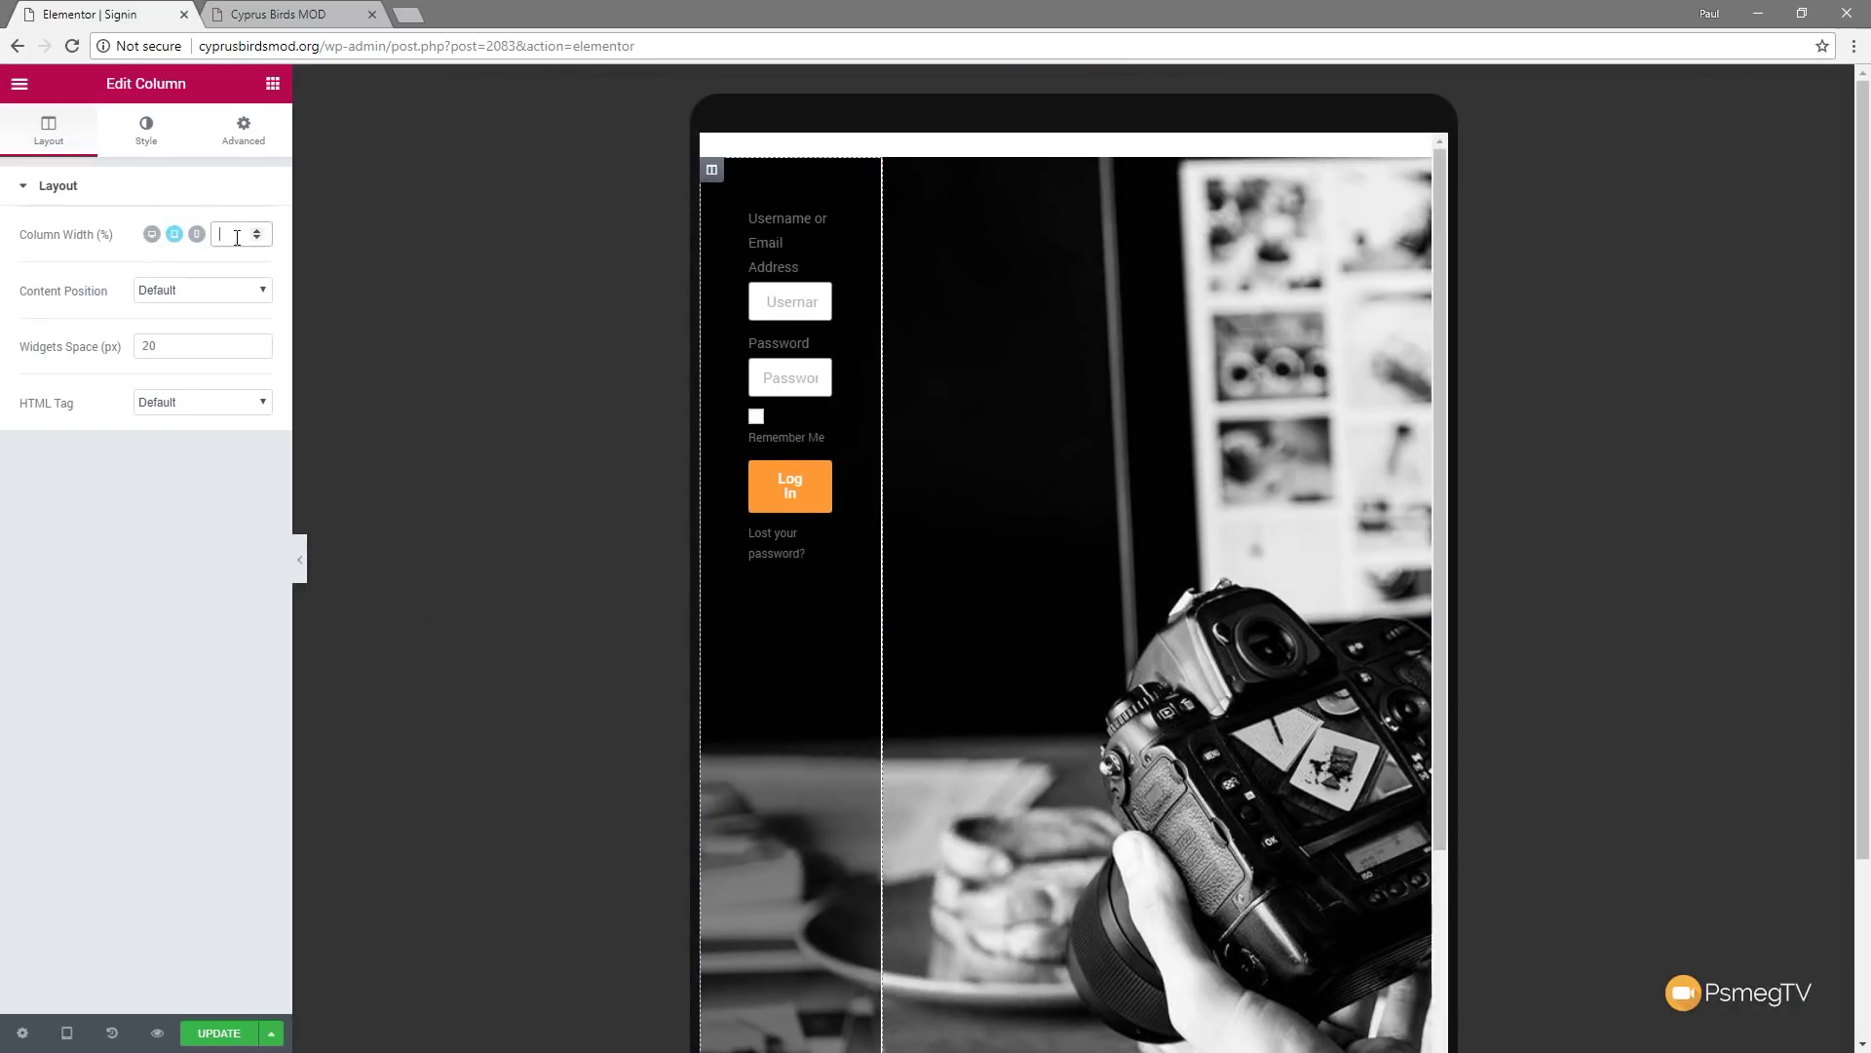
pyautogui.write('50')
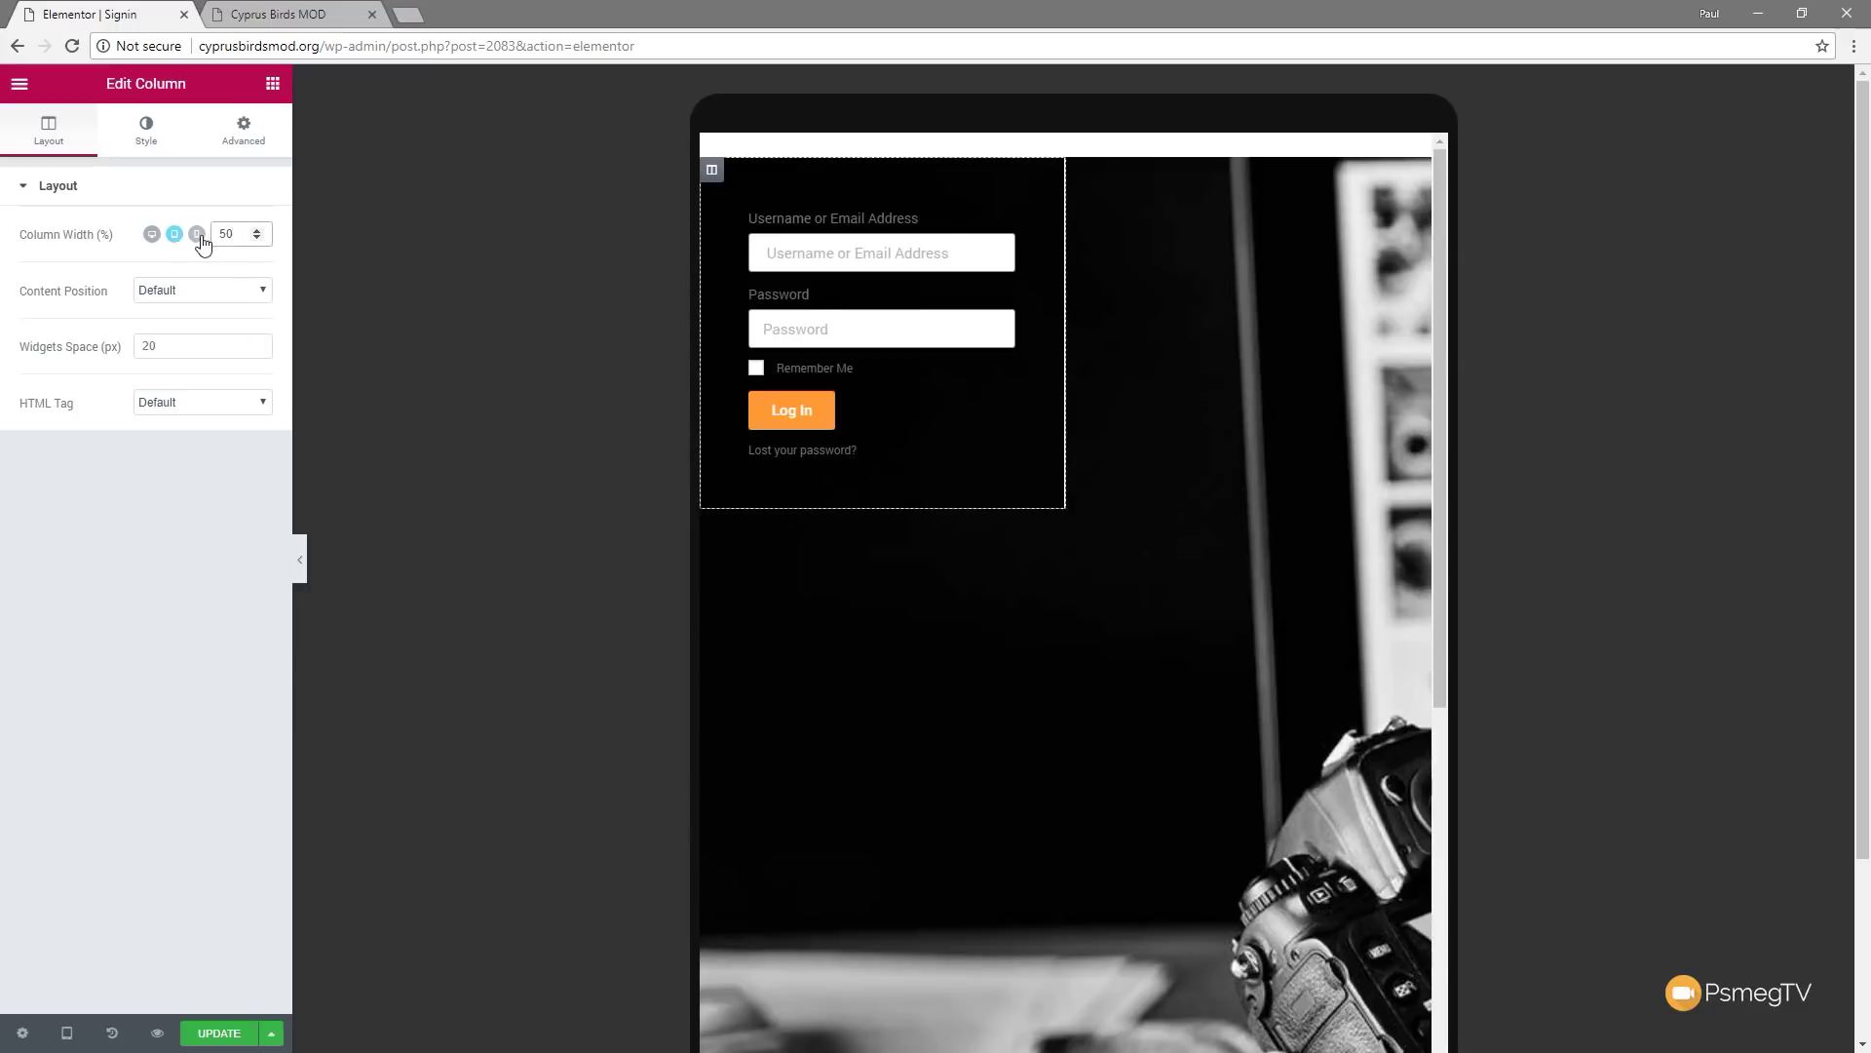
# Set the login column's mobile width to 100 % and update the page from the desktop view
pyautogui.click(197, 234)
pyautogui.click(232, 243)
pyautogui.write('100')
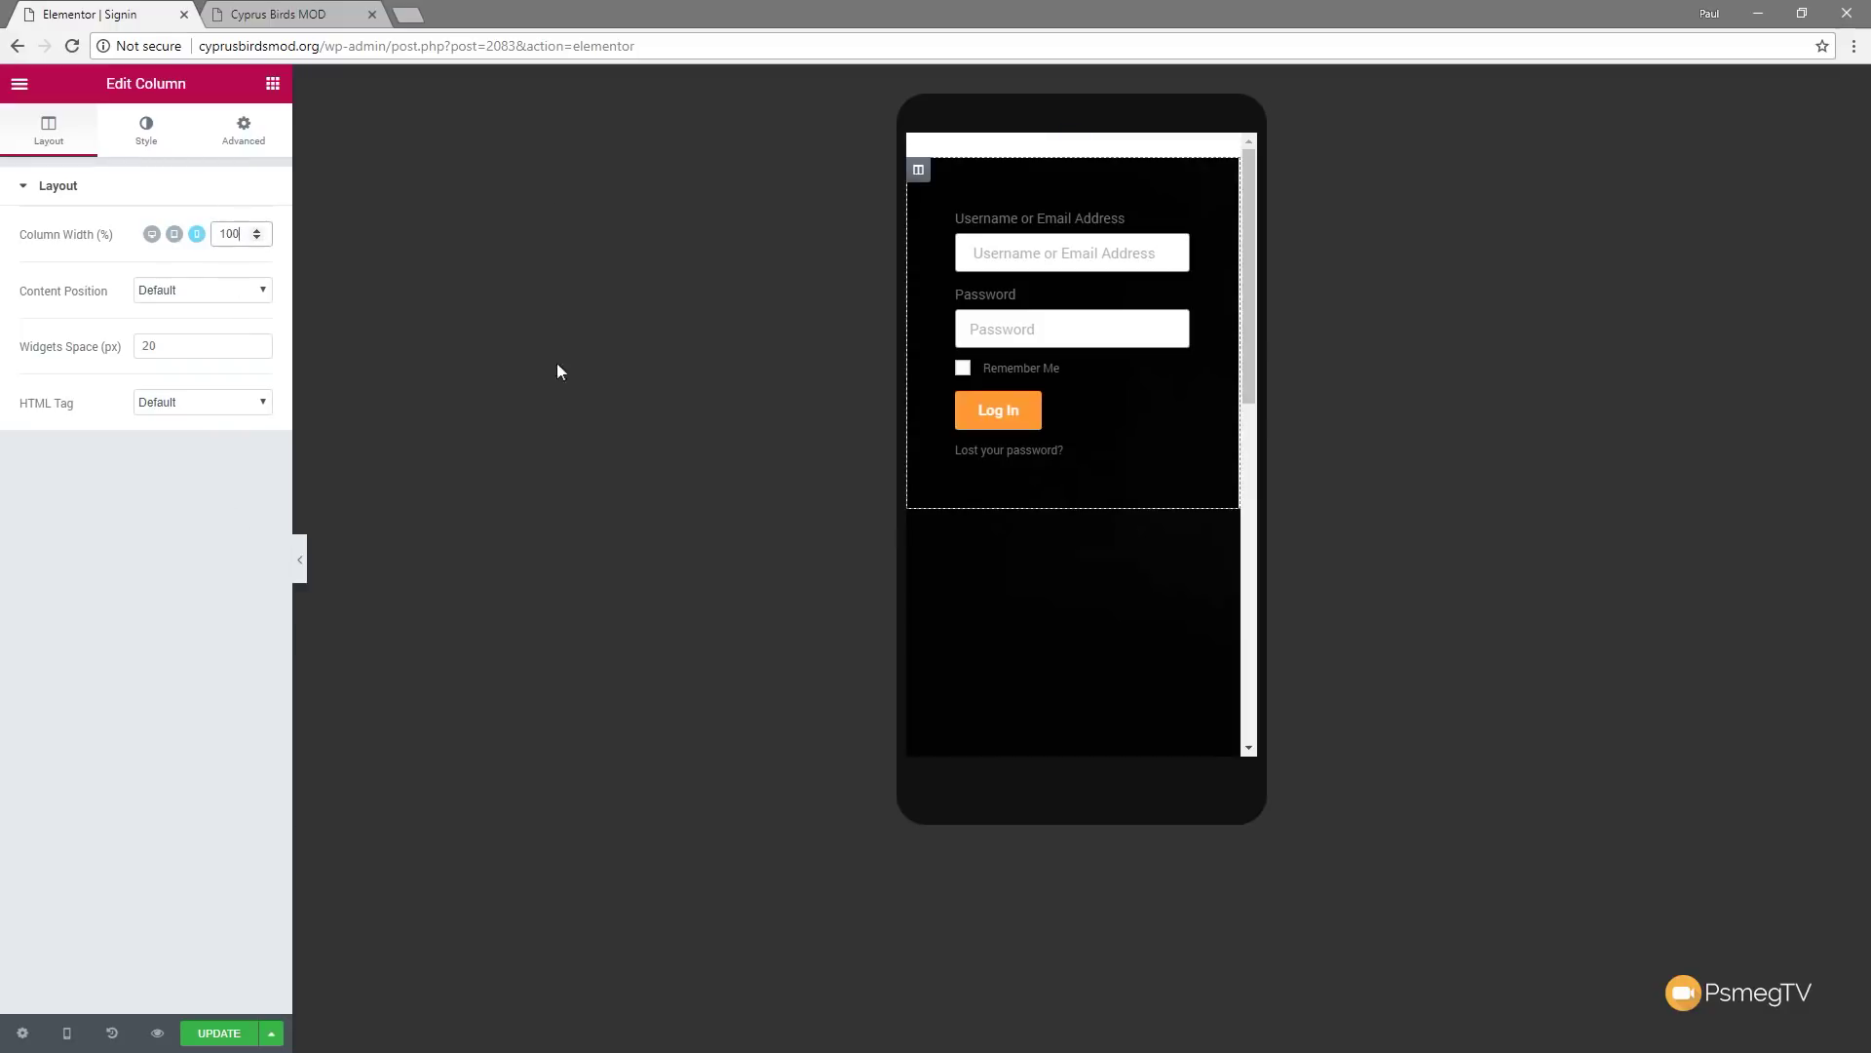
pyautogui.click(152, 234)
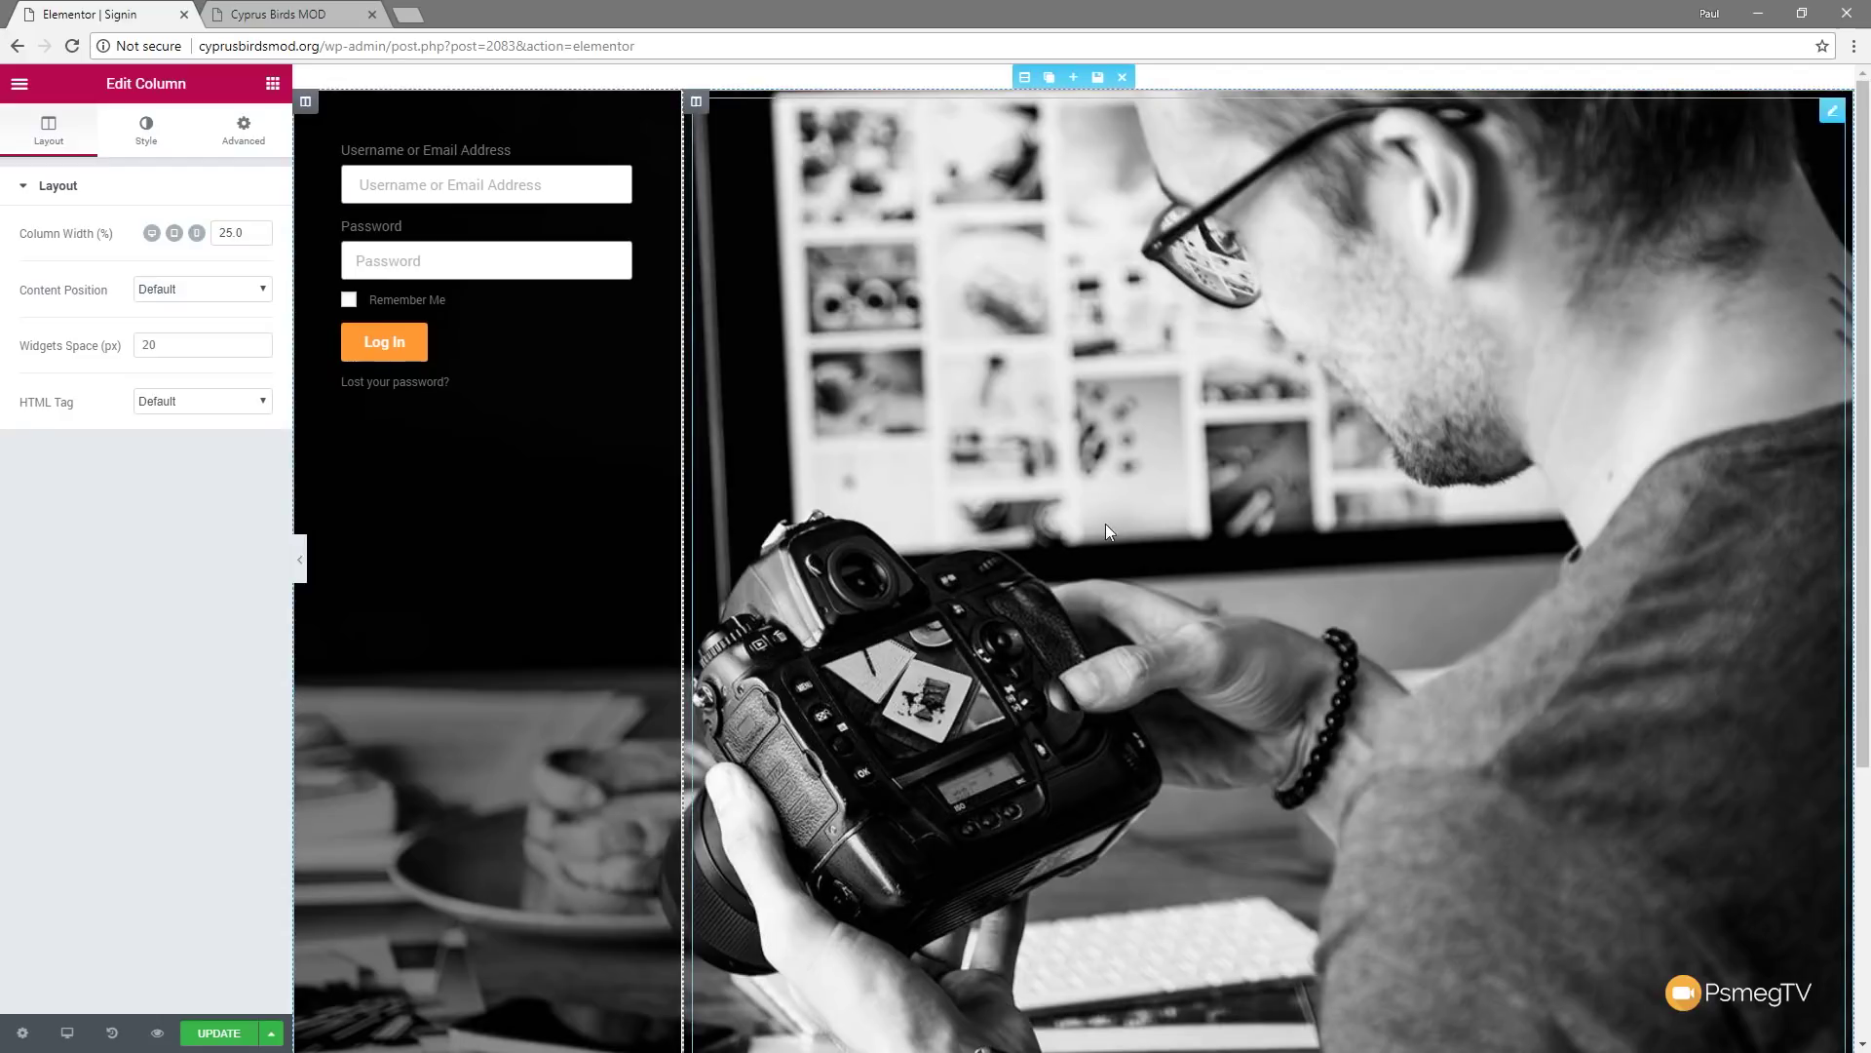
pyautogui.click(217, 1033)
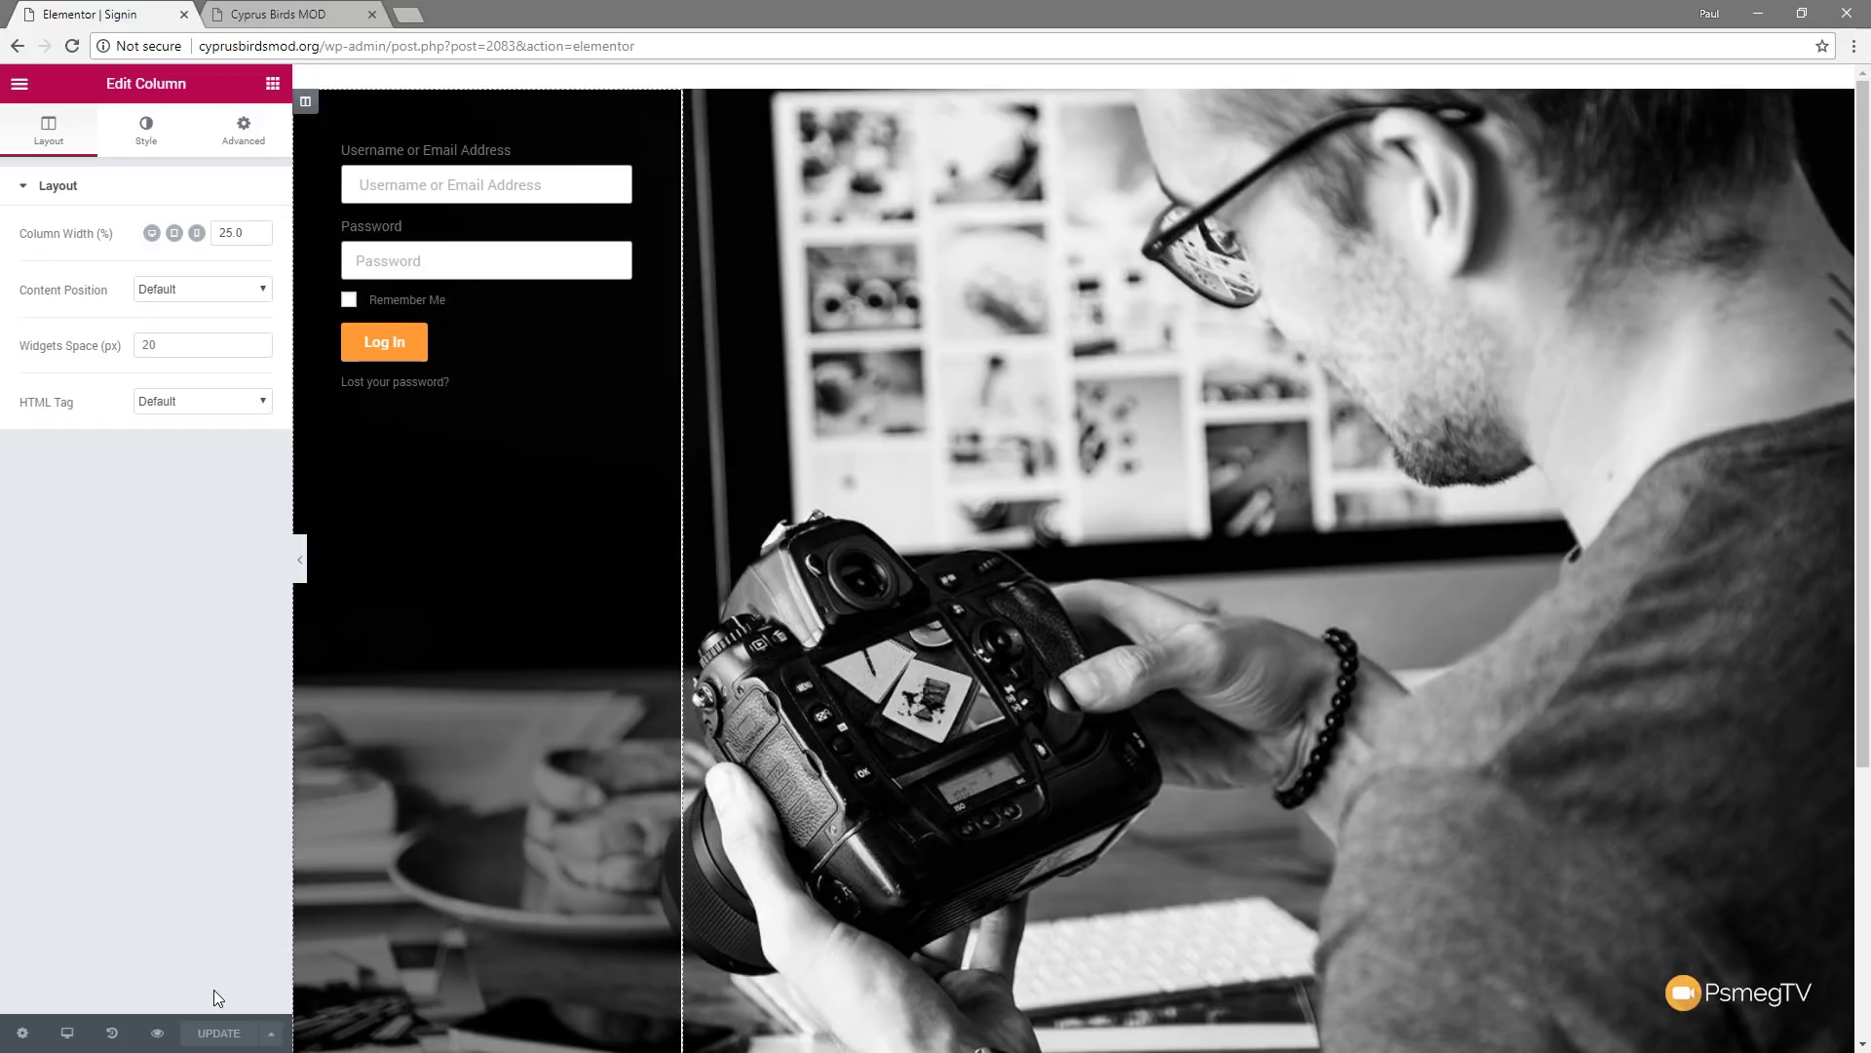
# Try the login form without field labels, show them again, and set the input size to Medium
pyautogui.click(625, 151)
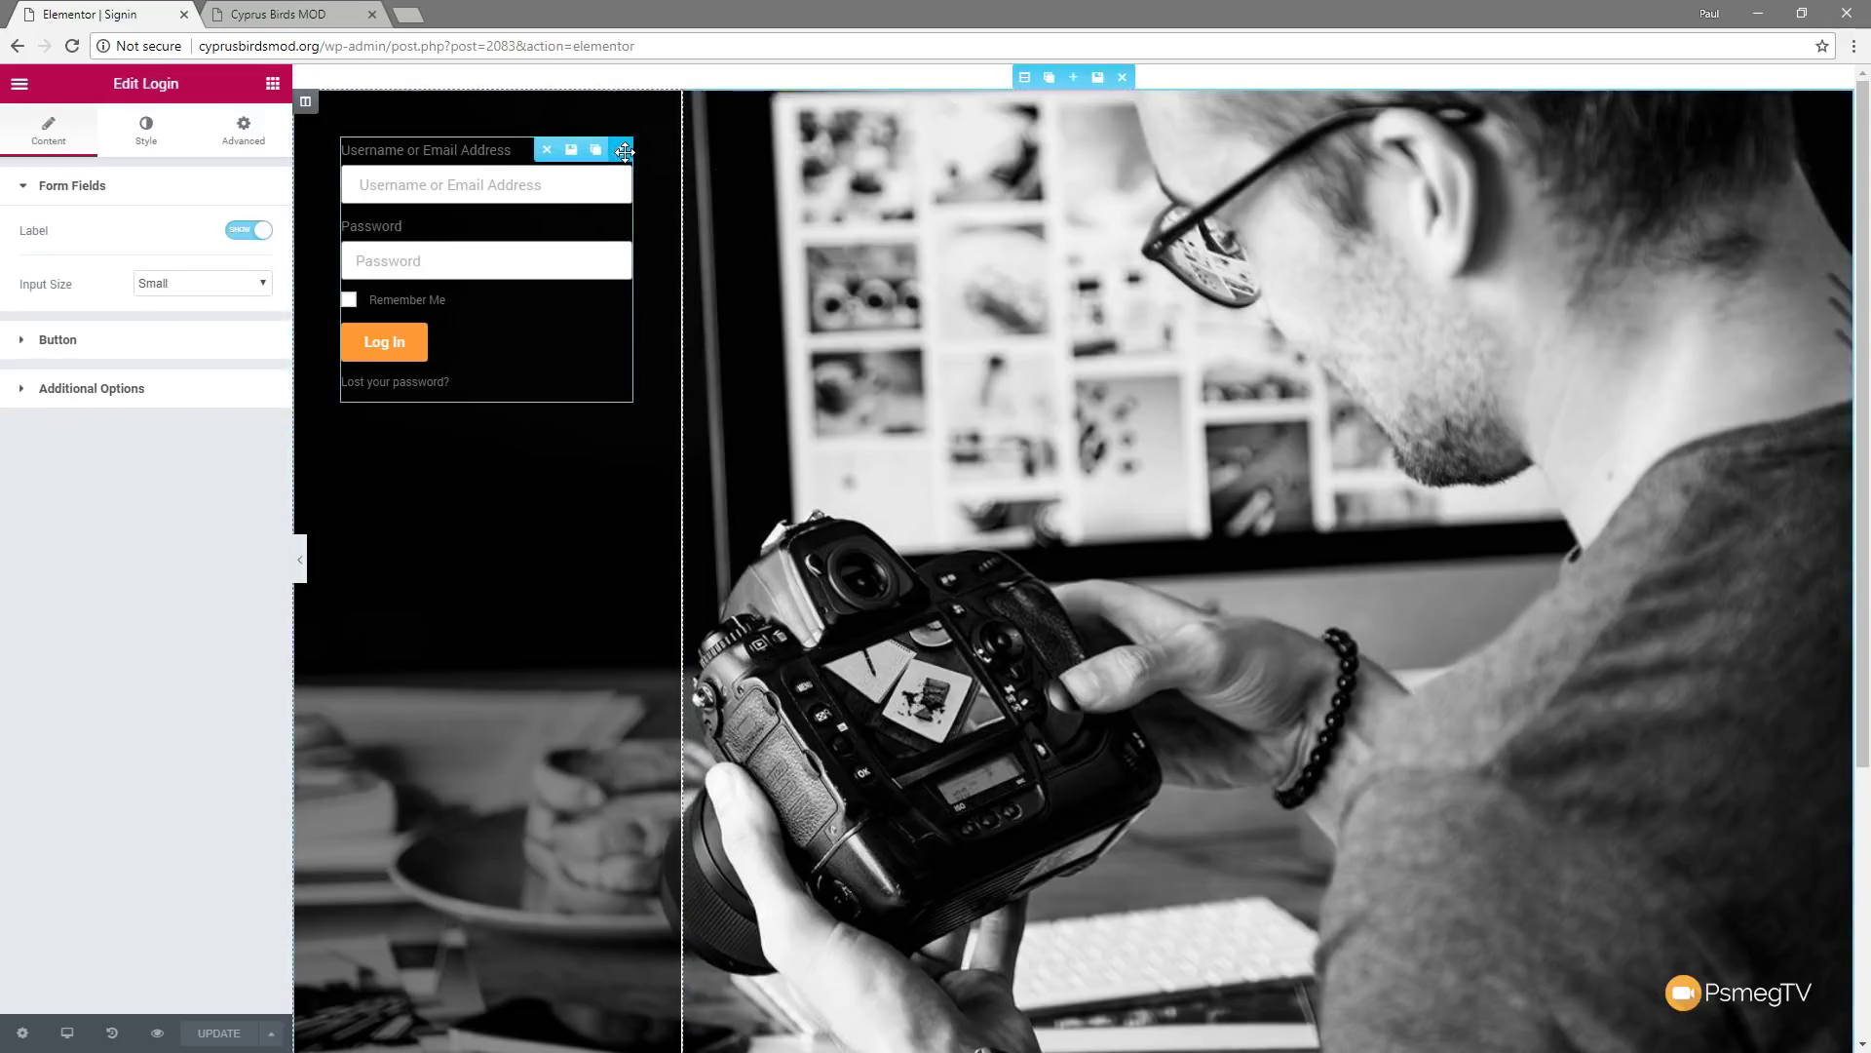
pyautogui.click(241, 236)
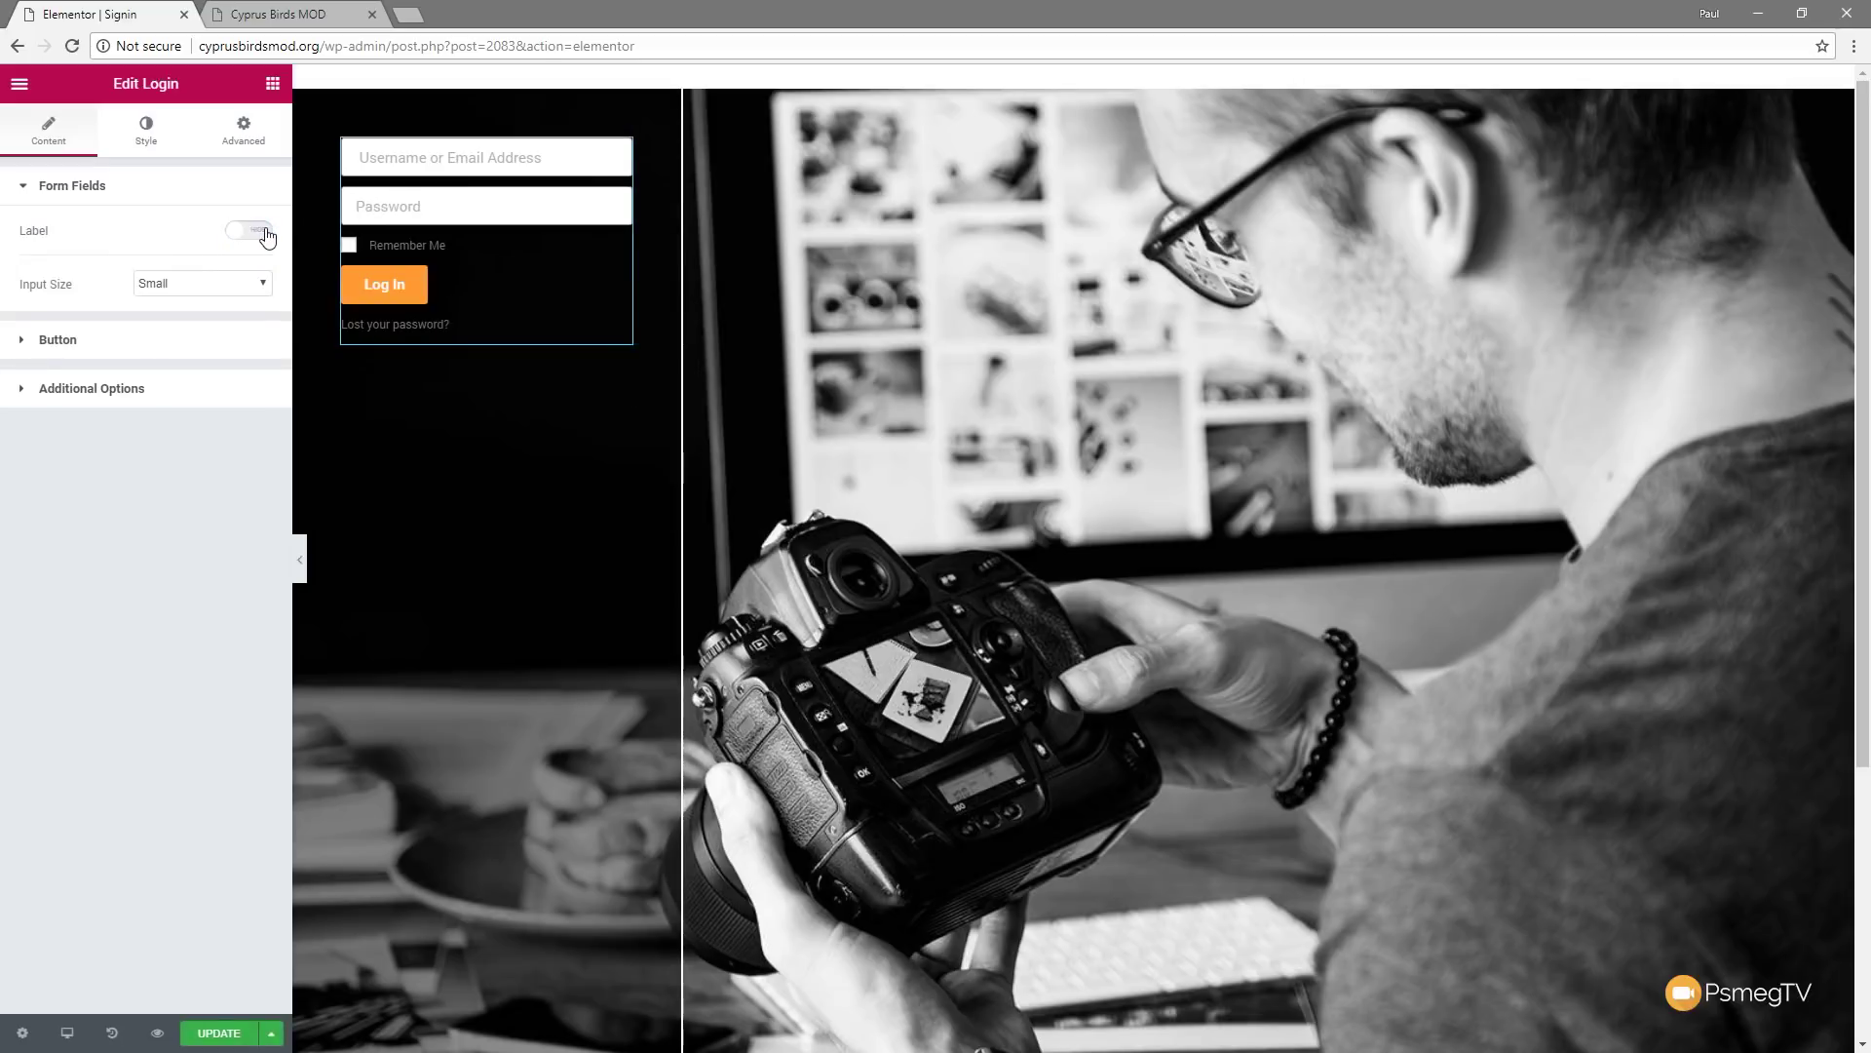
pyautogui.click(263, 232)
pyautogui.click(208, 288)
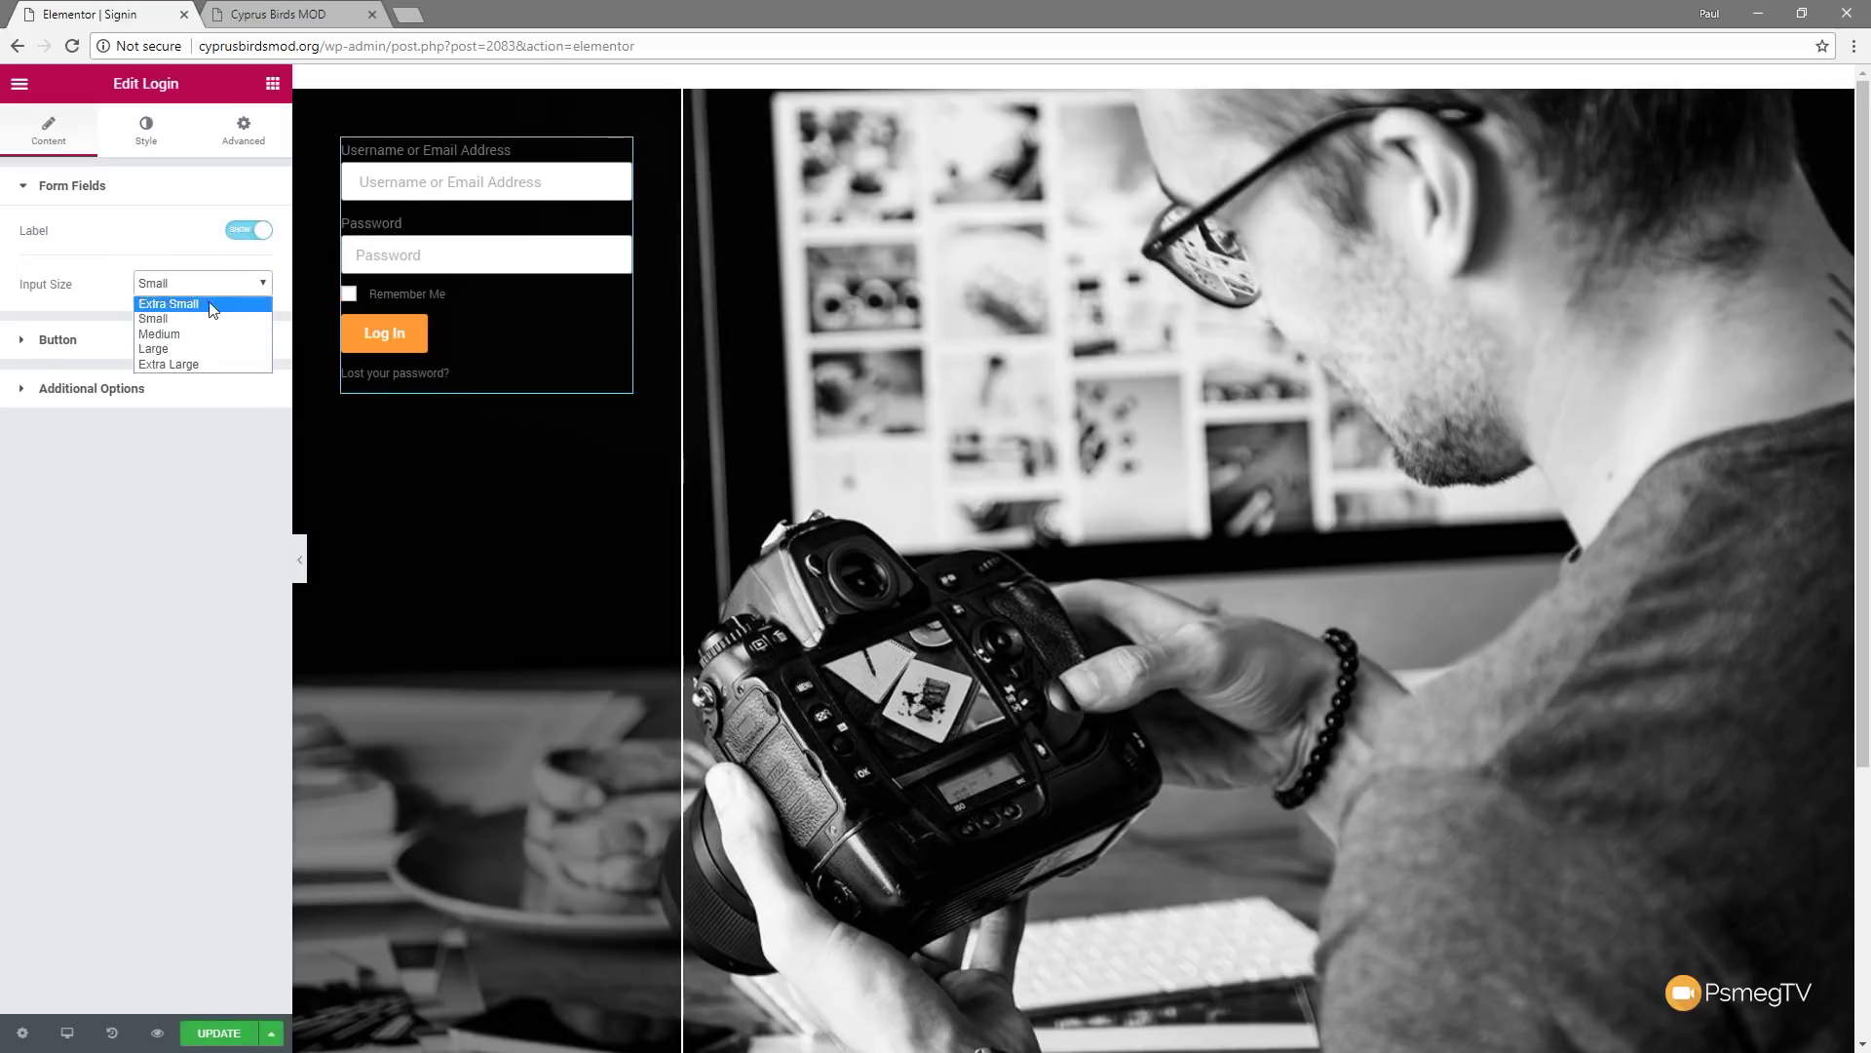
pyautogui.click(207, 318)
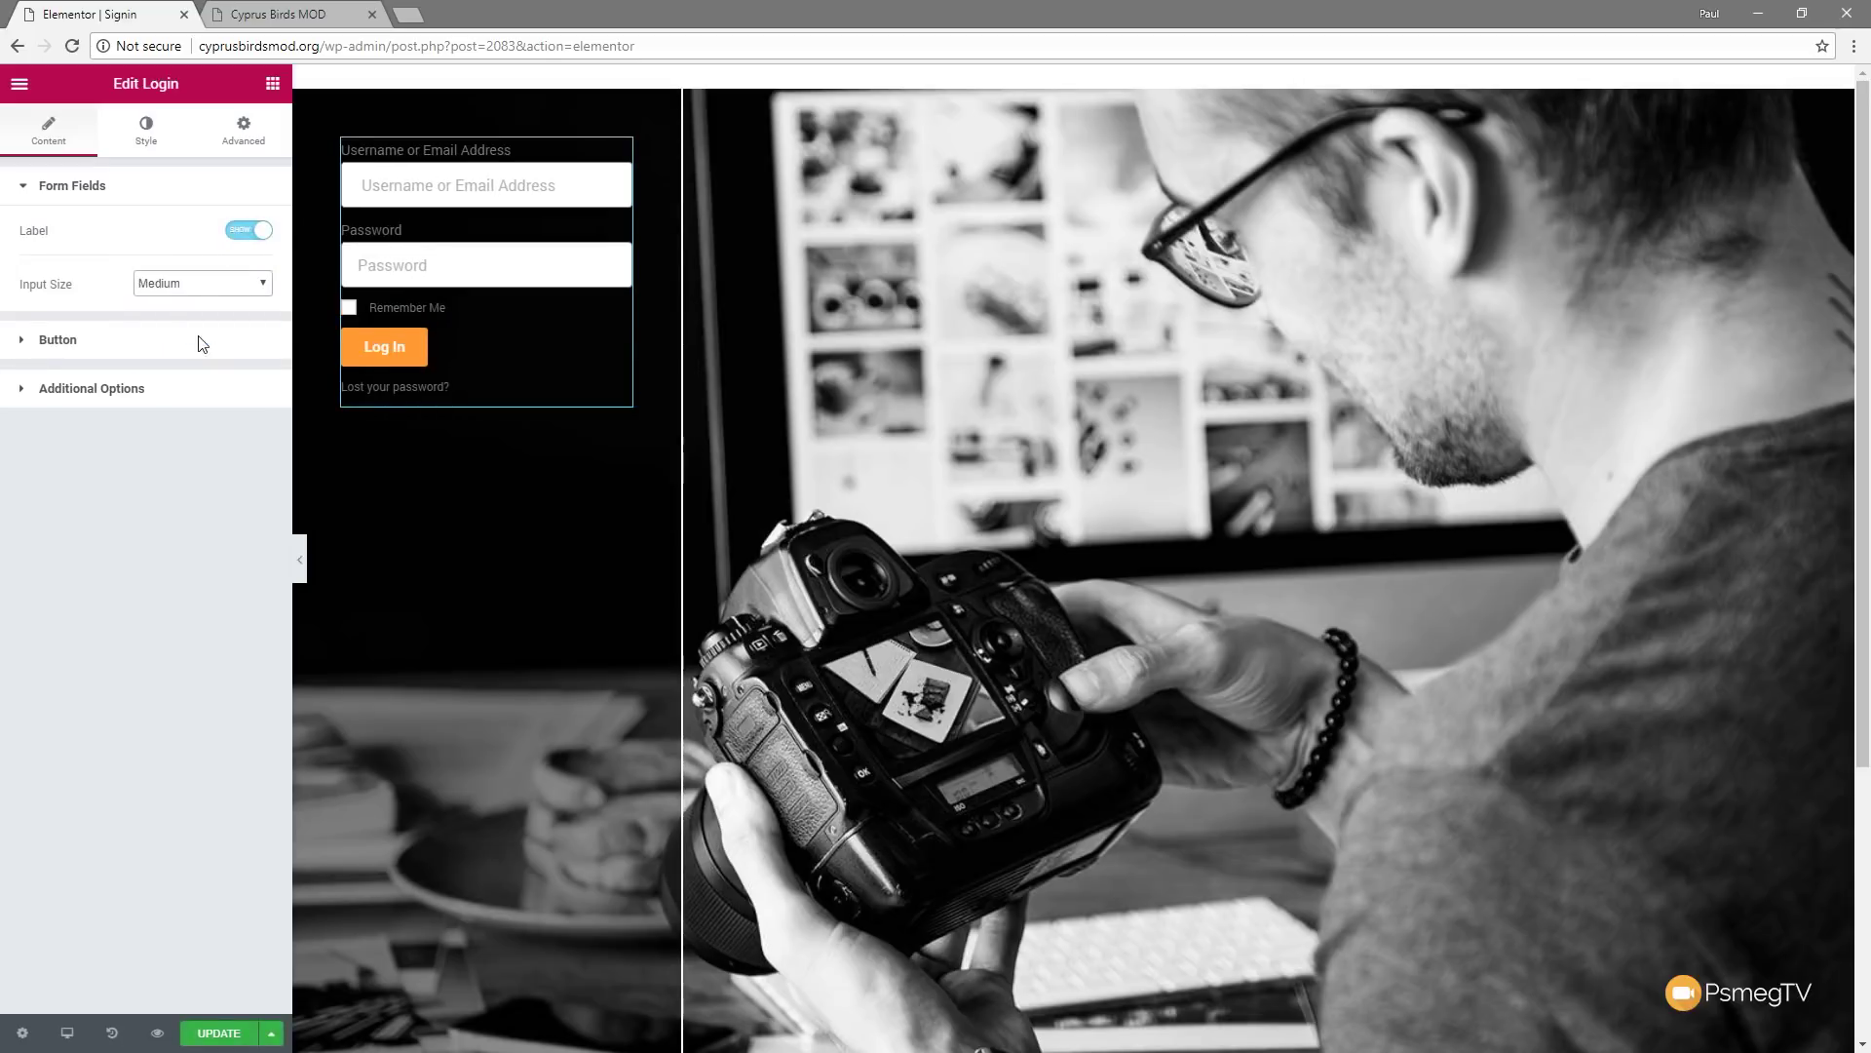
# Set the login form's button to justified alignment and Medium size, with the text Sign In
pyautogui.click(76, 343)
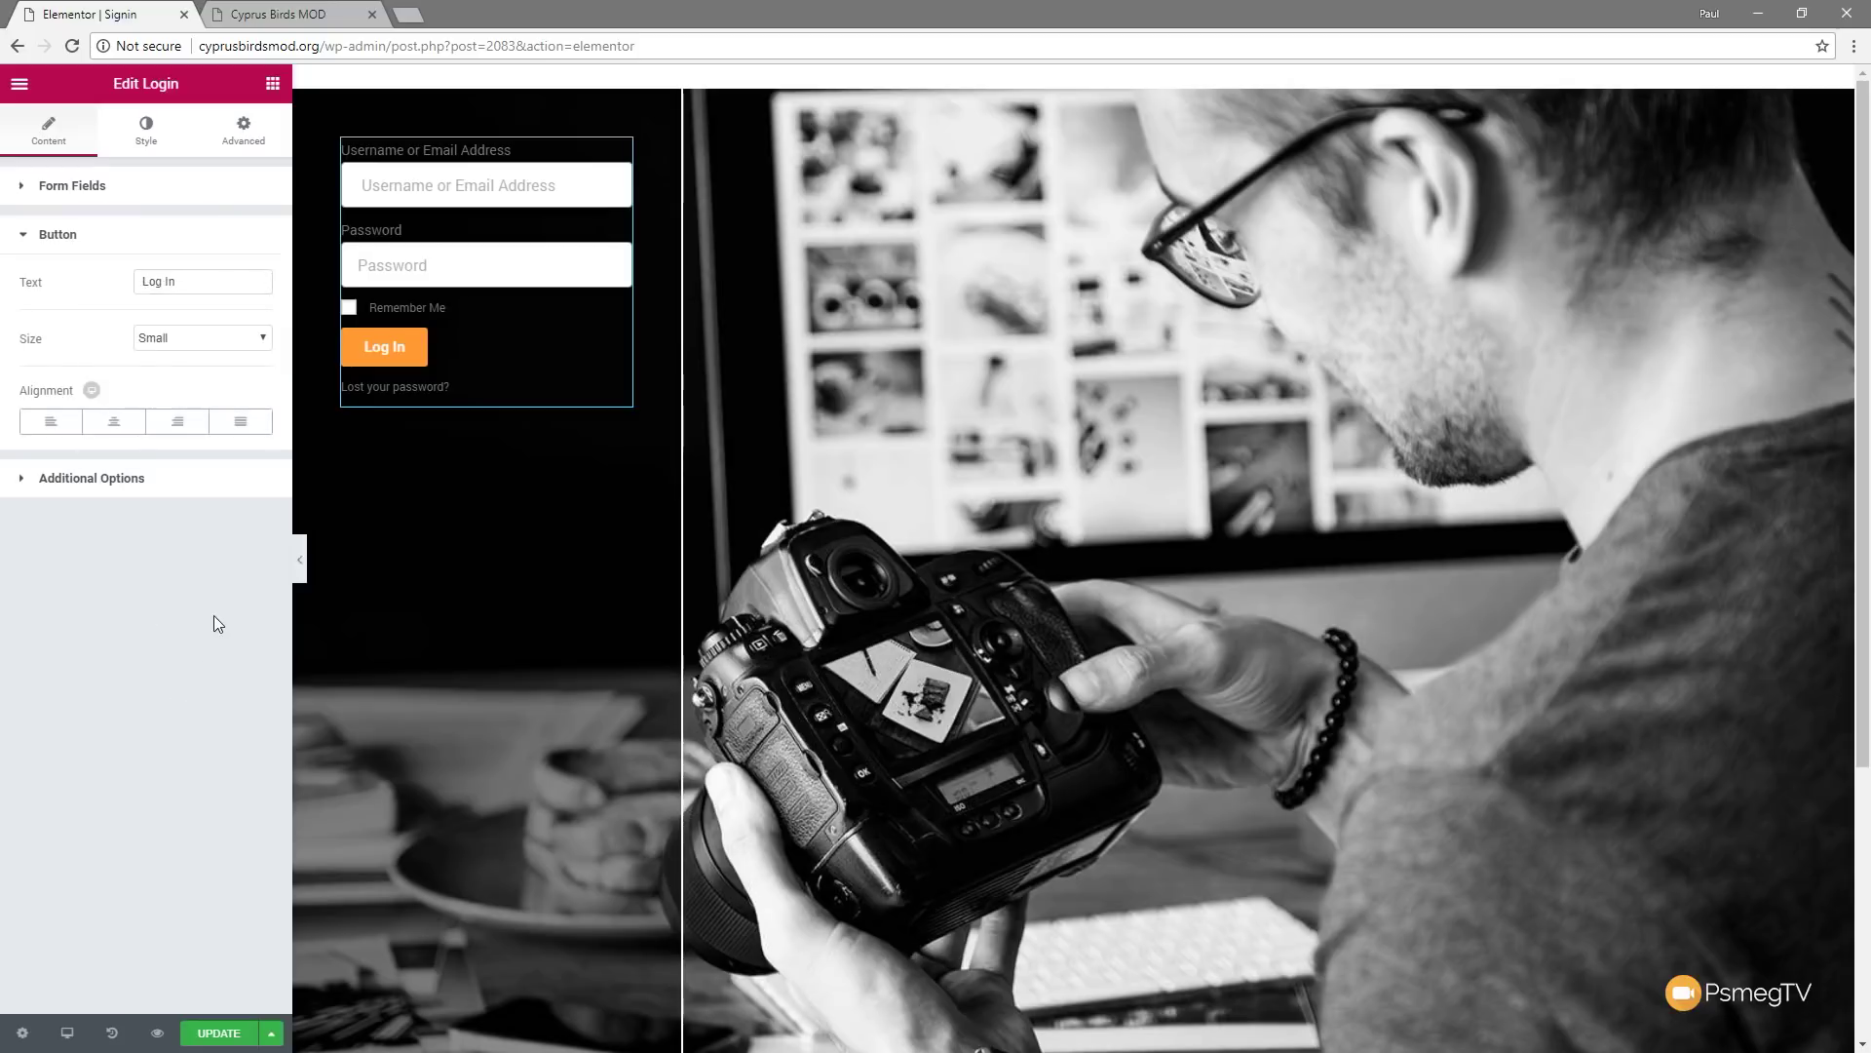
pyautogui.click(235, 423)
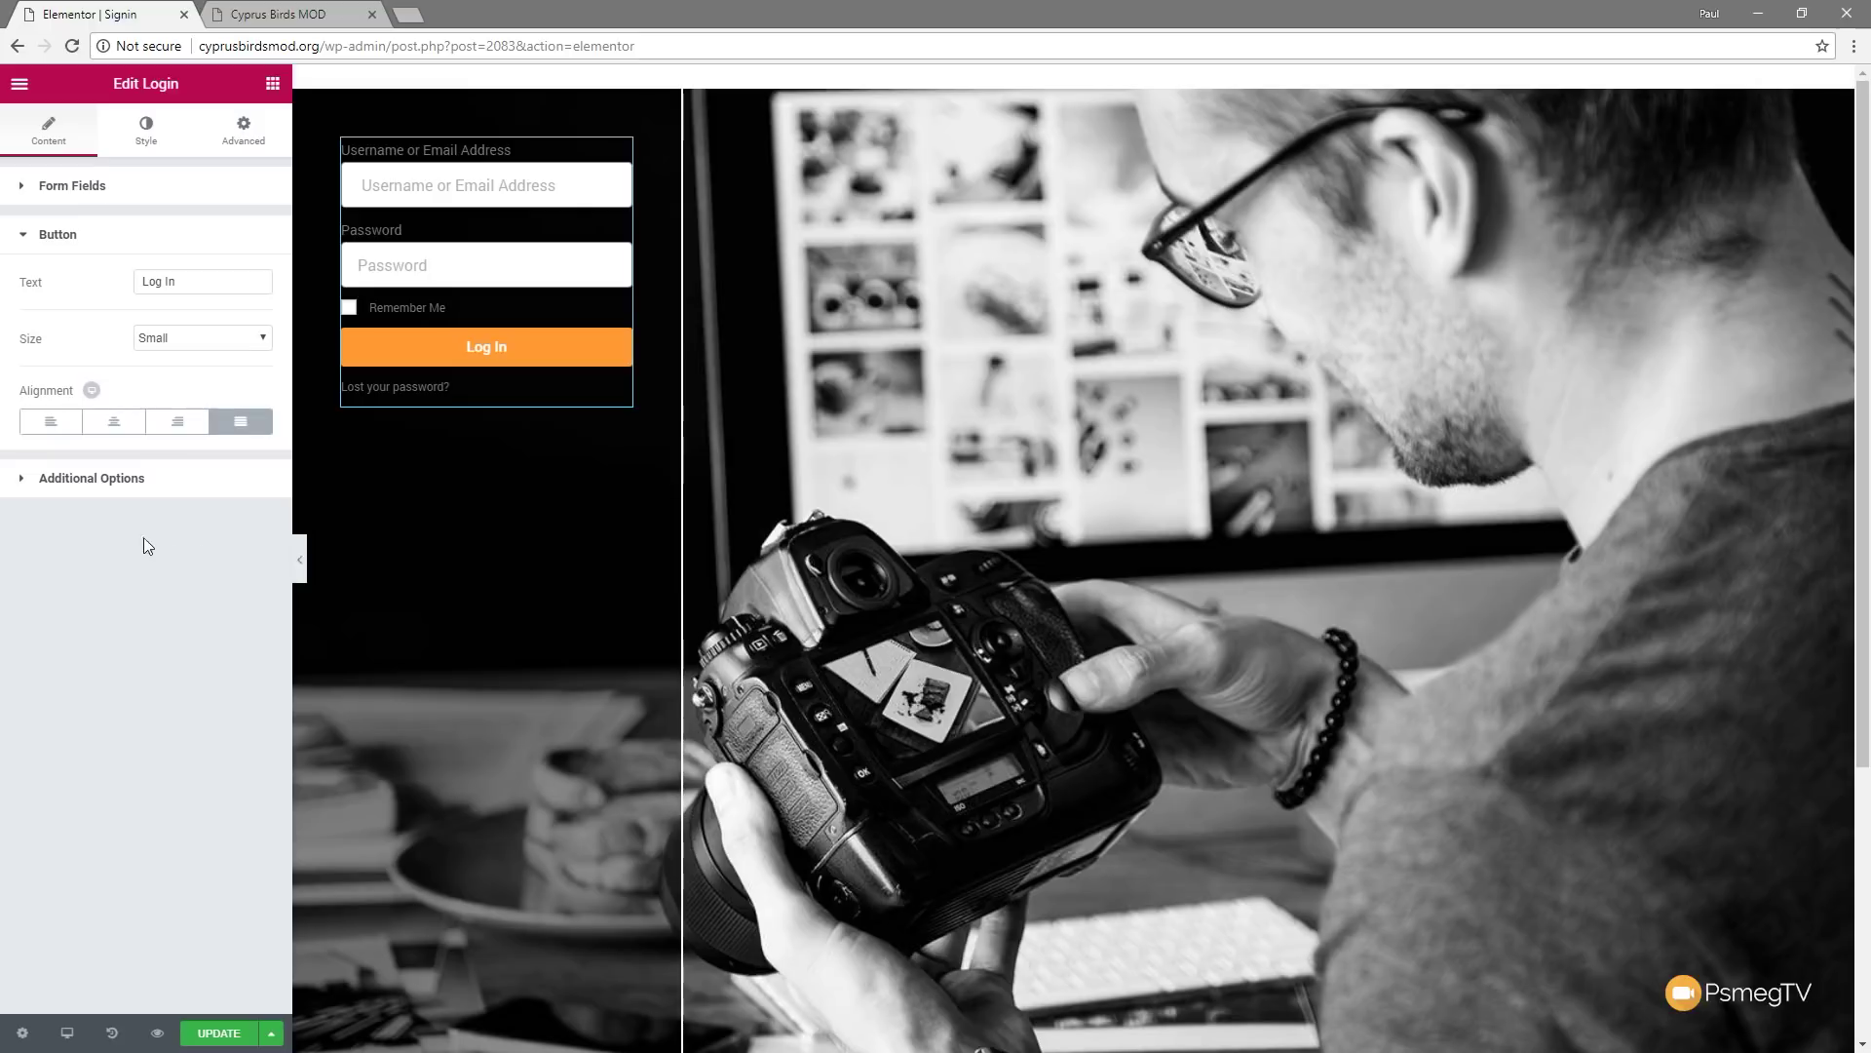
pyautogui.click(184, 338)
pyautogui.click(190, 382)
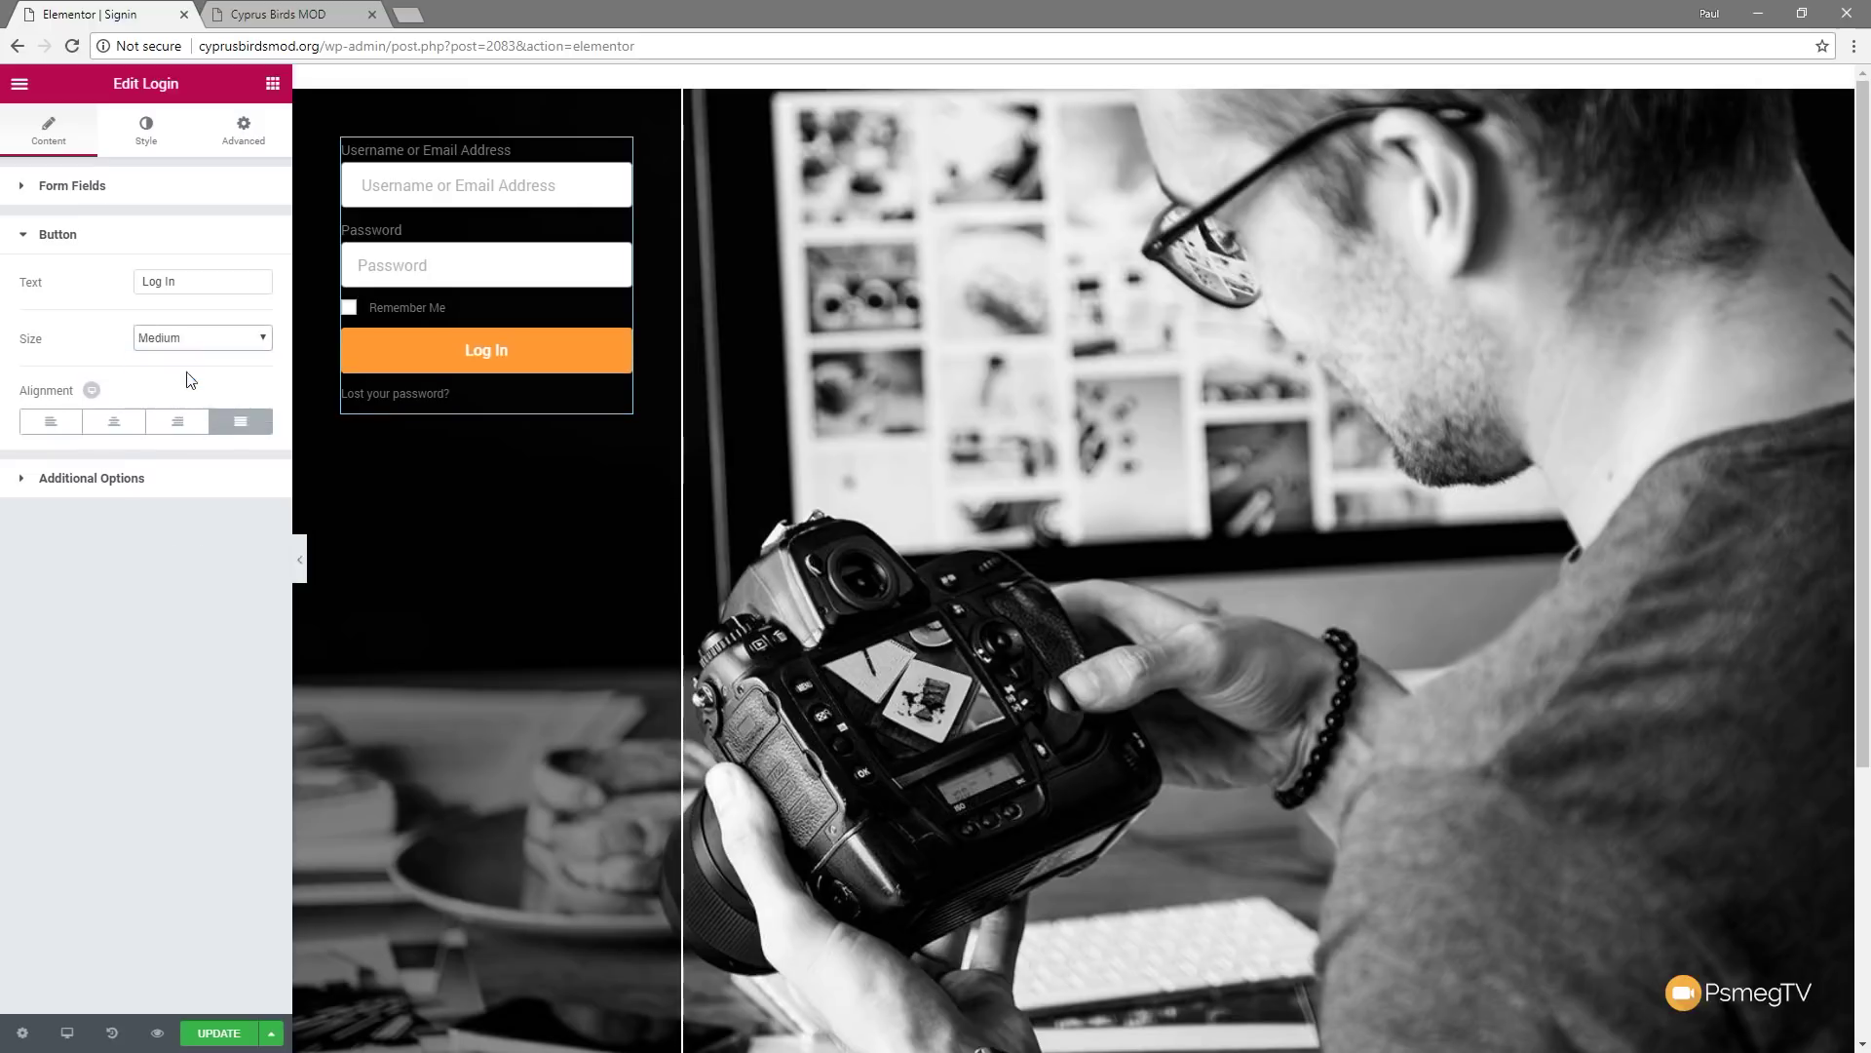
pyautogui.moveTo(212, 281); pyautogui.dragTo(78, 281)
pyautogui.press('BackSpace')
pyautogui.write('Sign In')
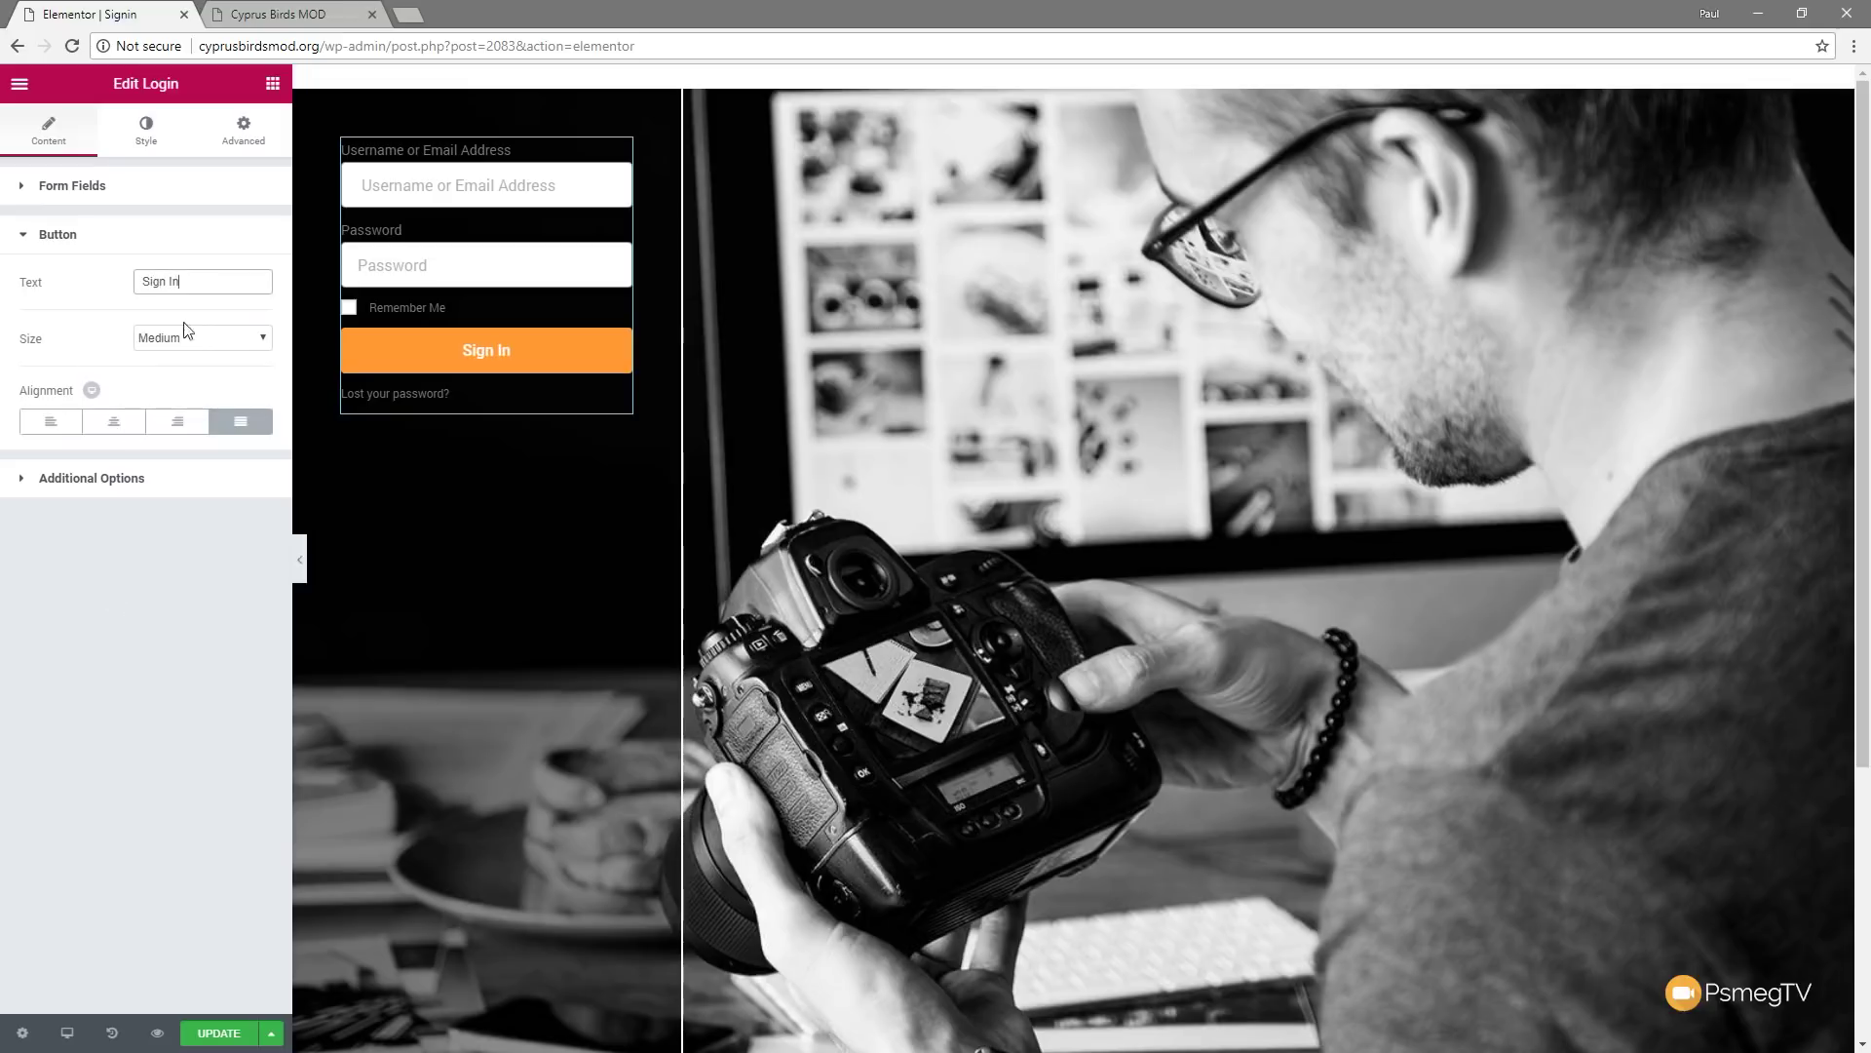
# Enable Redirect After Login for the form and make its label text white (#ffffff)
pyautogui.click(112, 478)
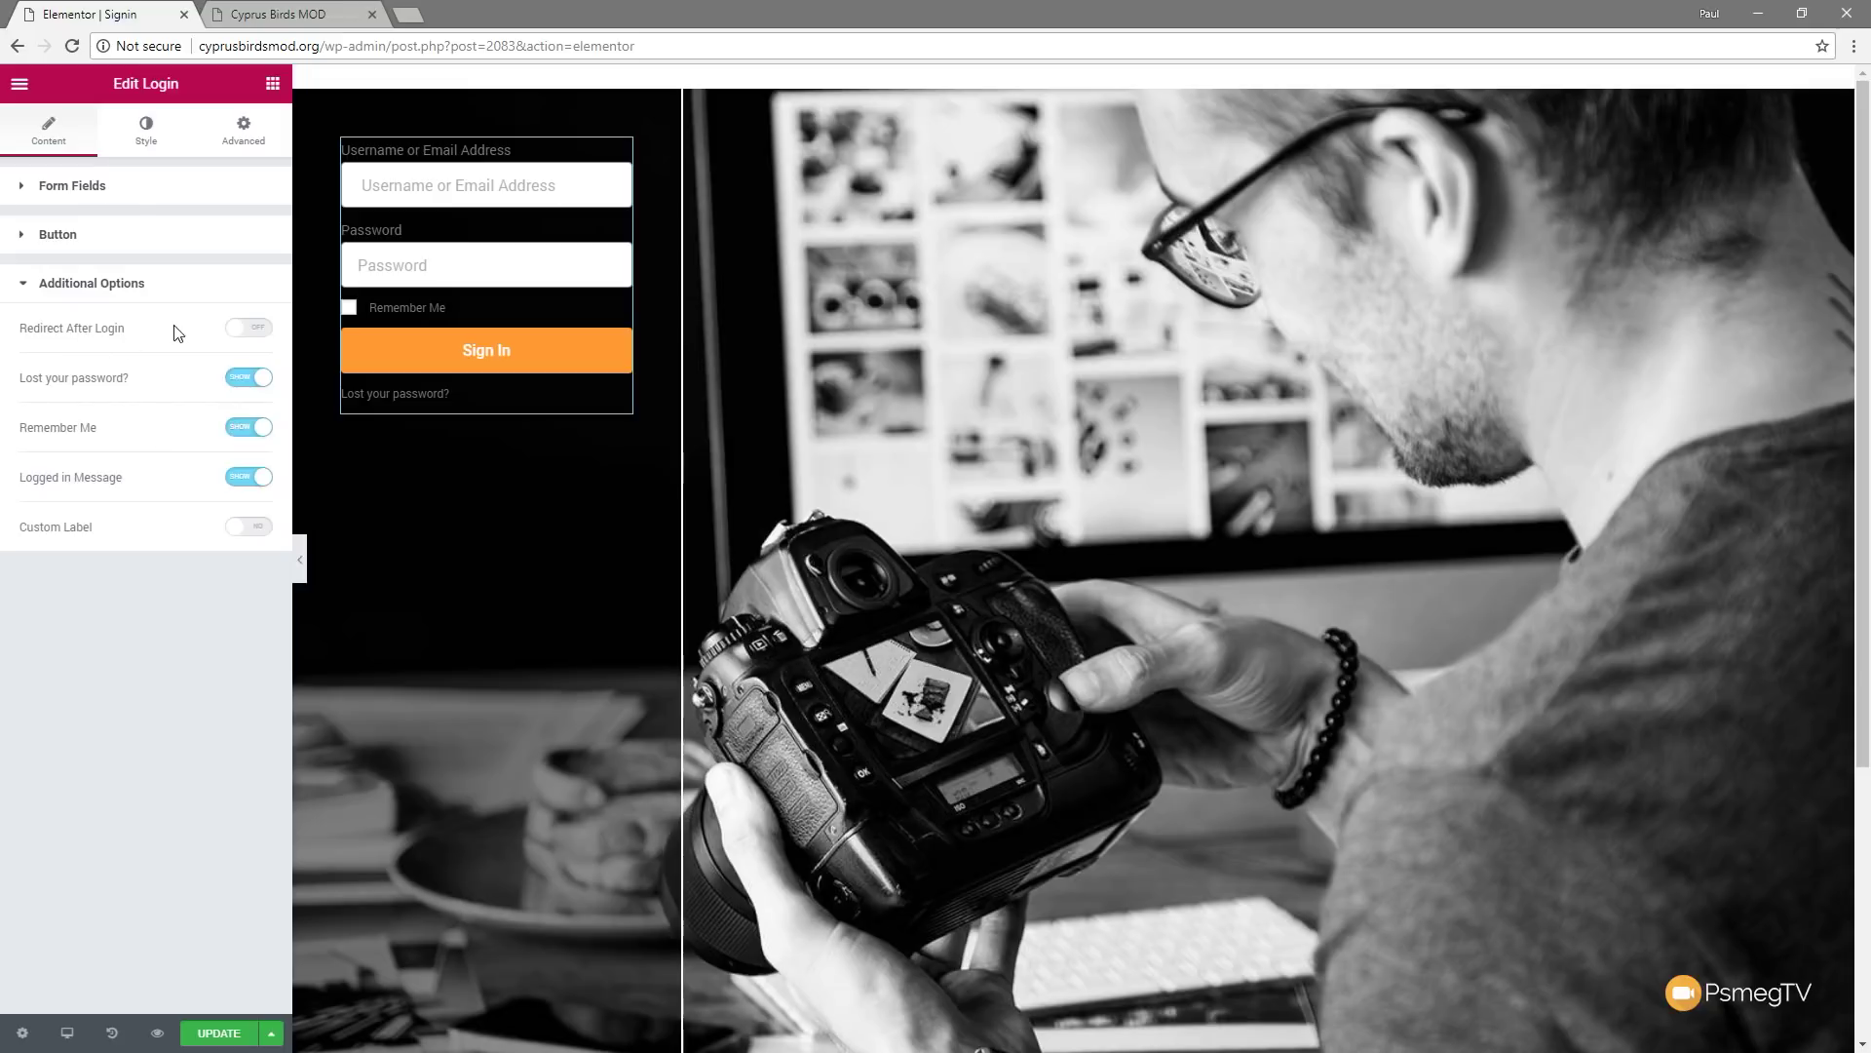
pyautogui.click(260, 335)
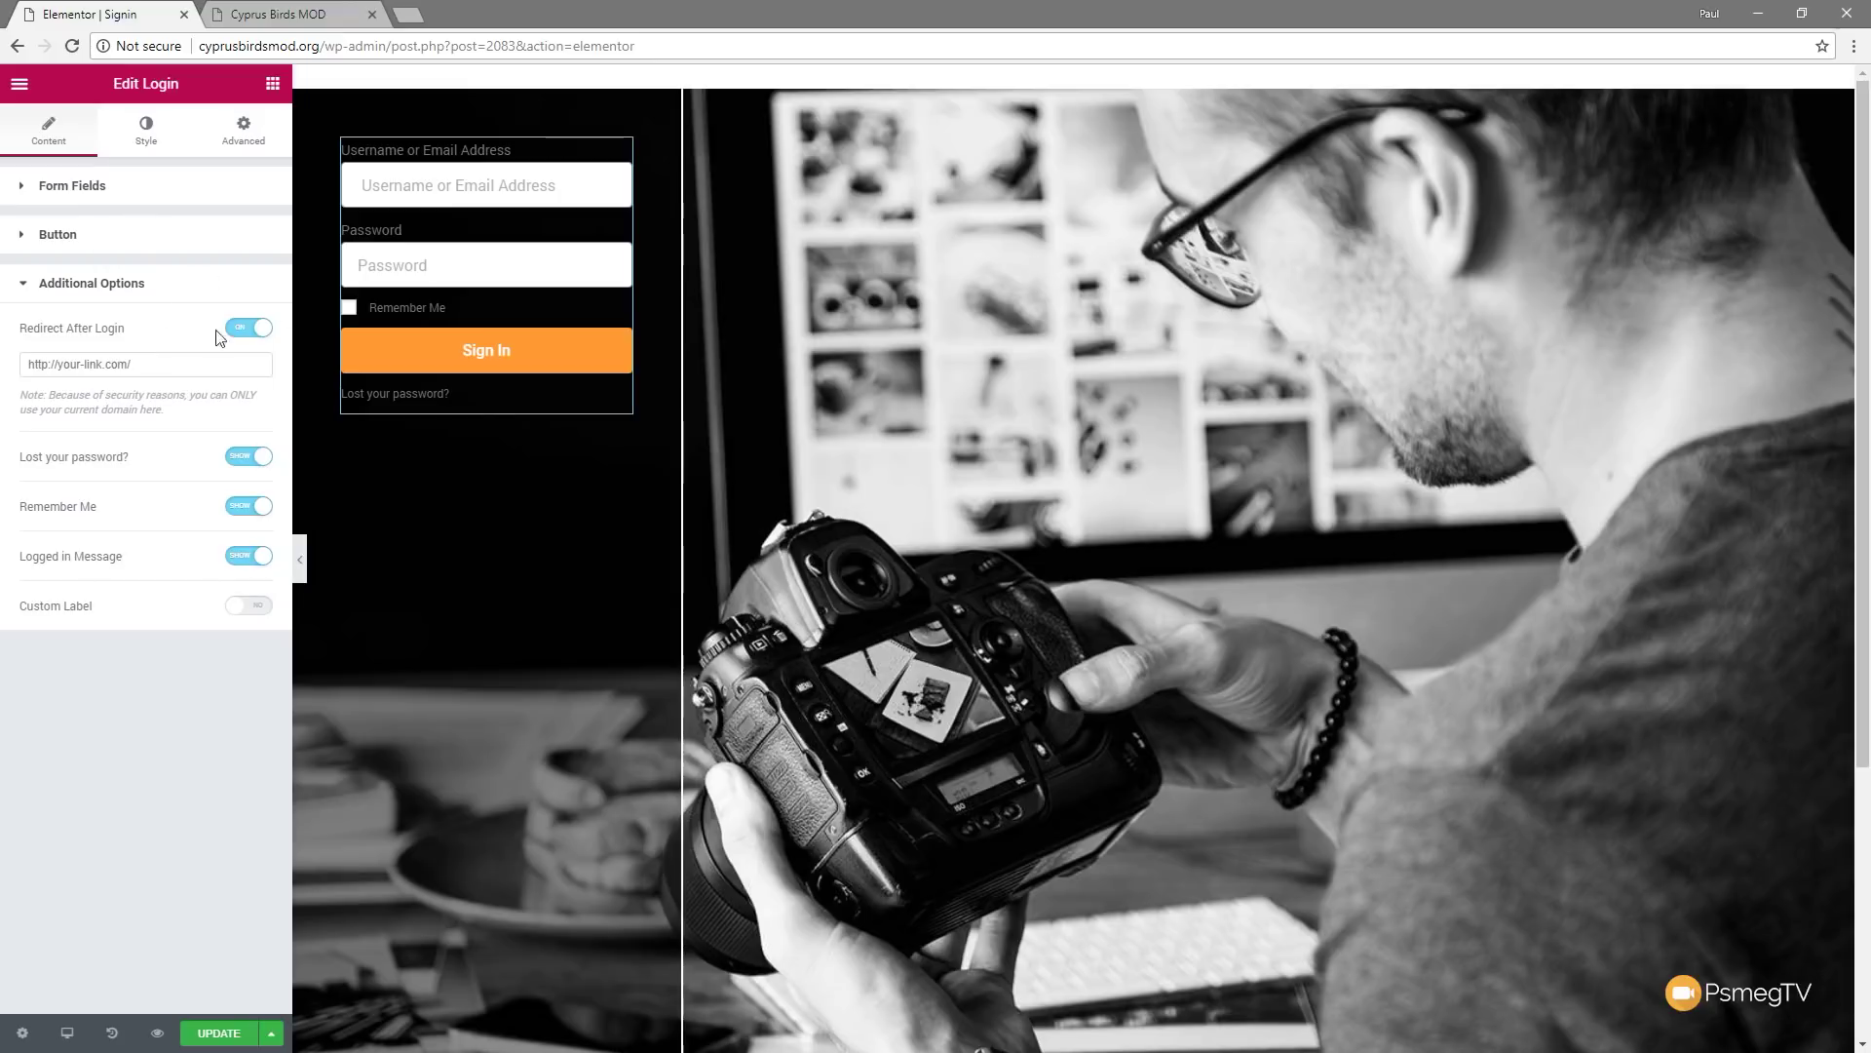
pyautogui.click(153, 152)
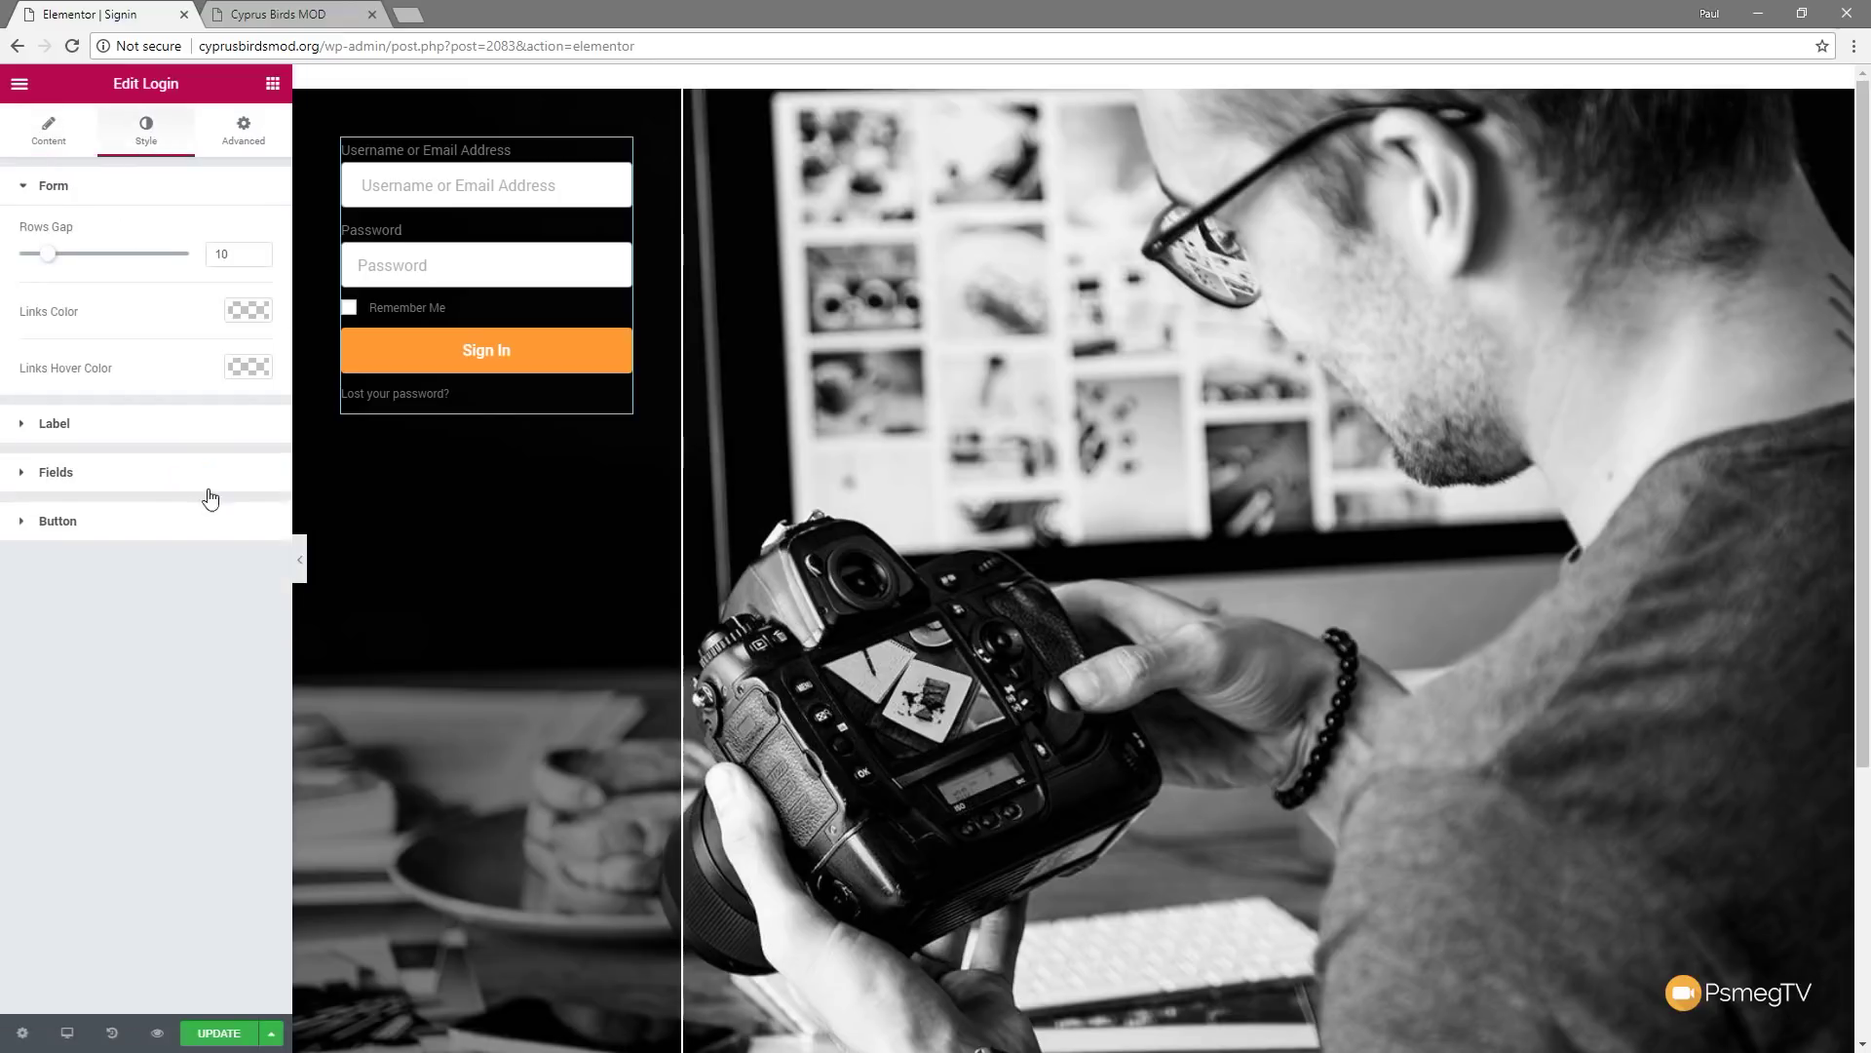
pyautogui.click(79, 425)
pyautogui.click(256, 365)
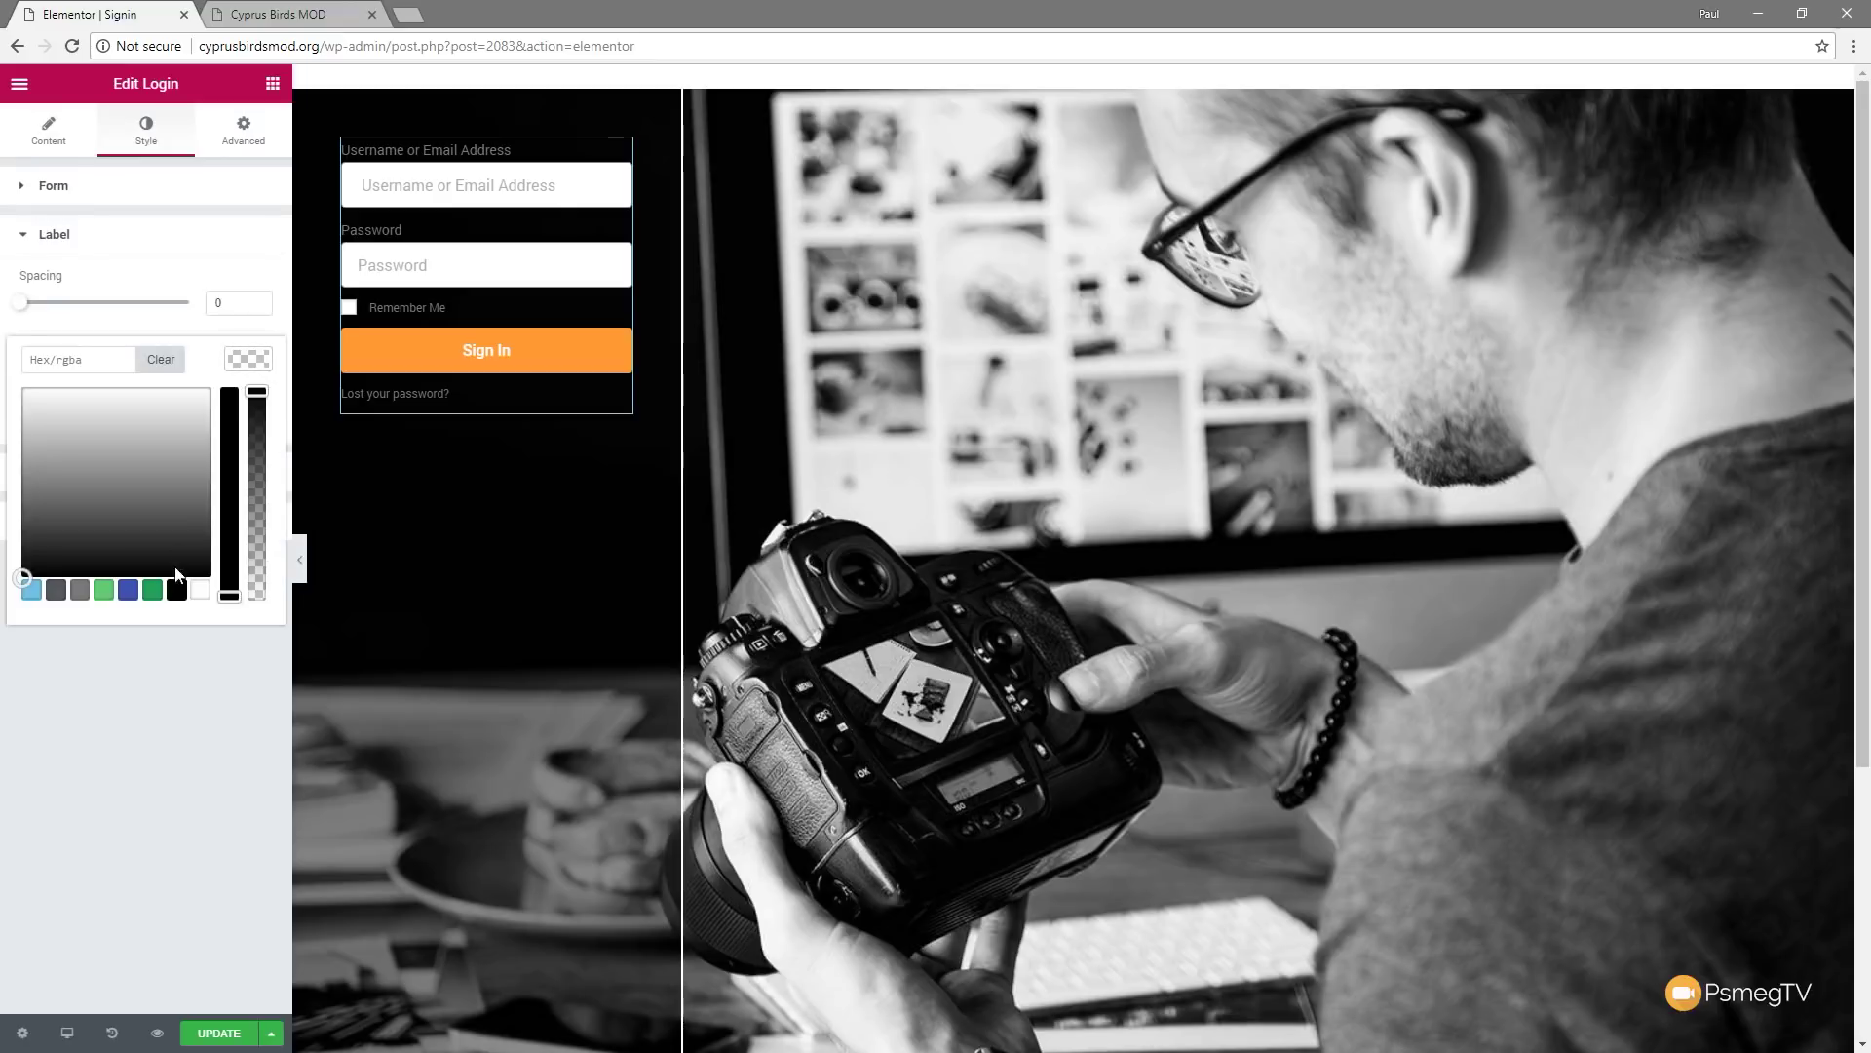
pyautogui.click(200, 590)
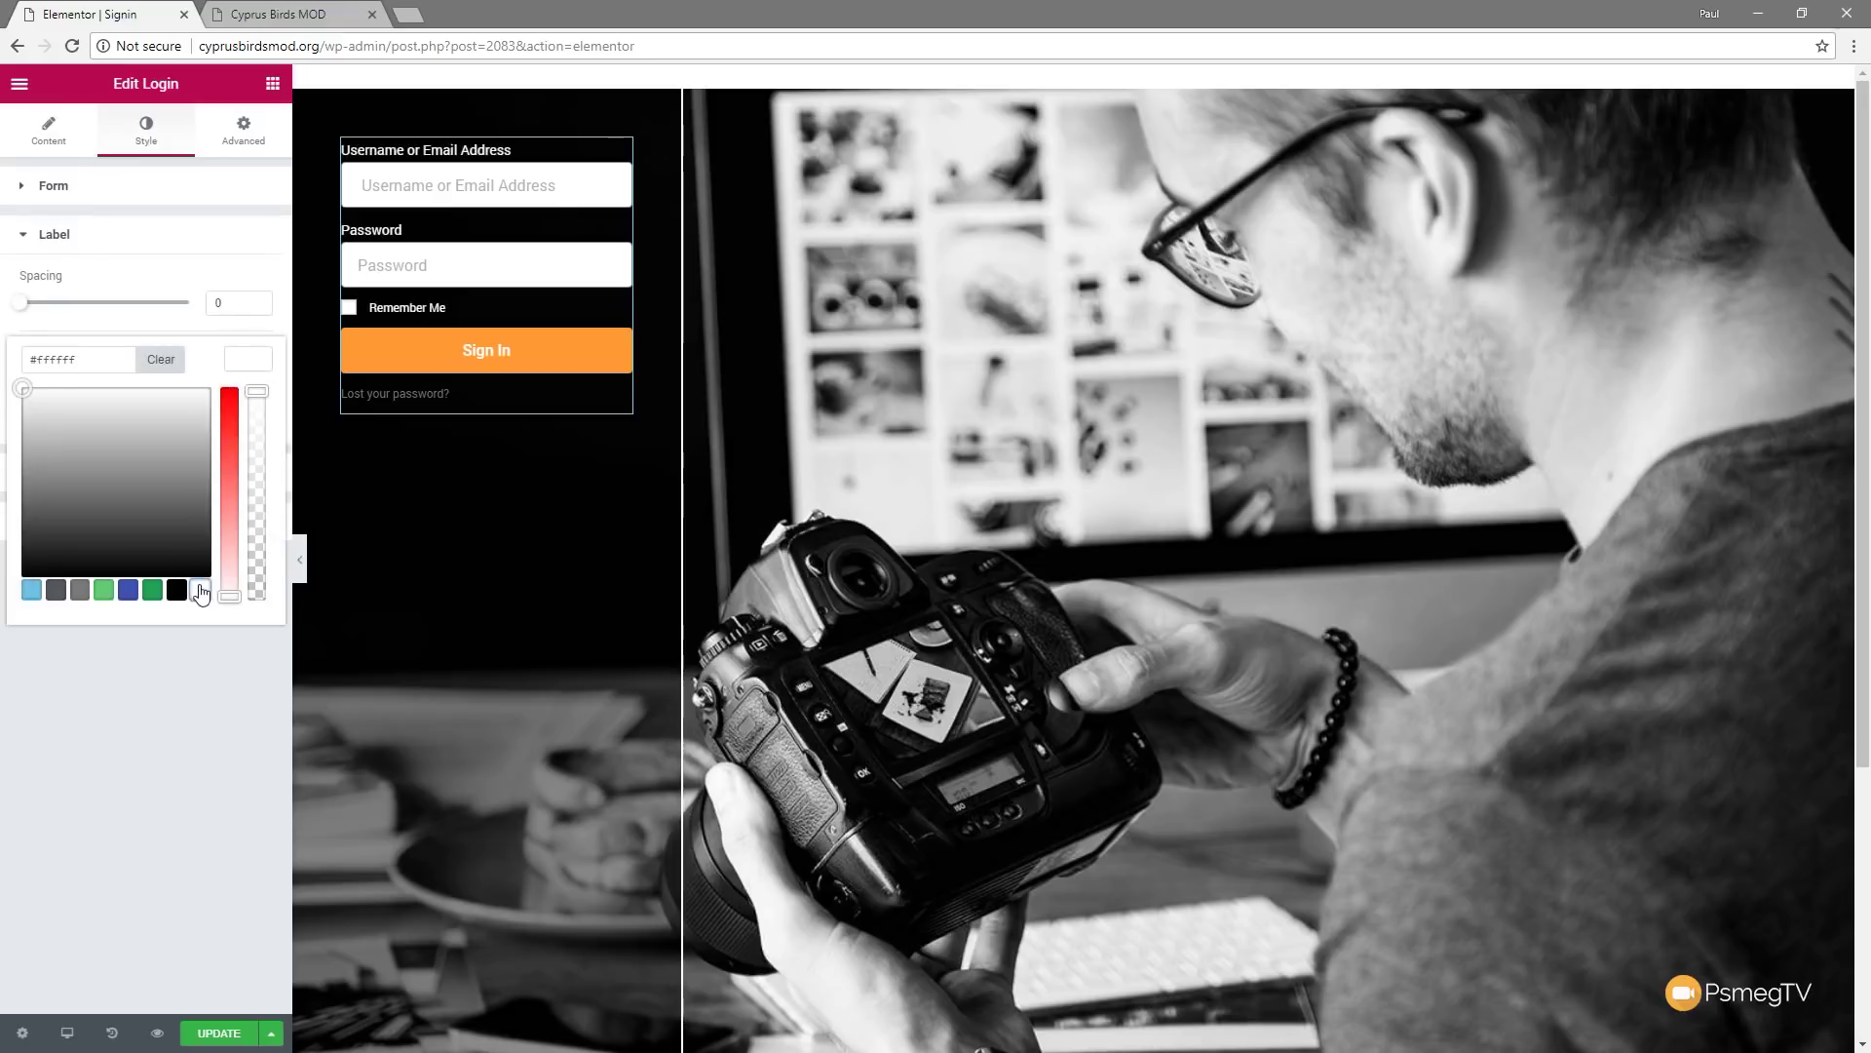
pyautogui.click(251, 365)
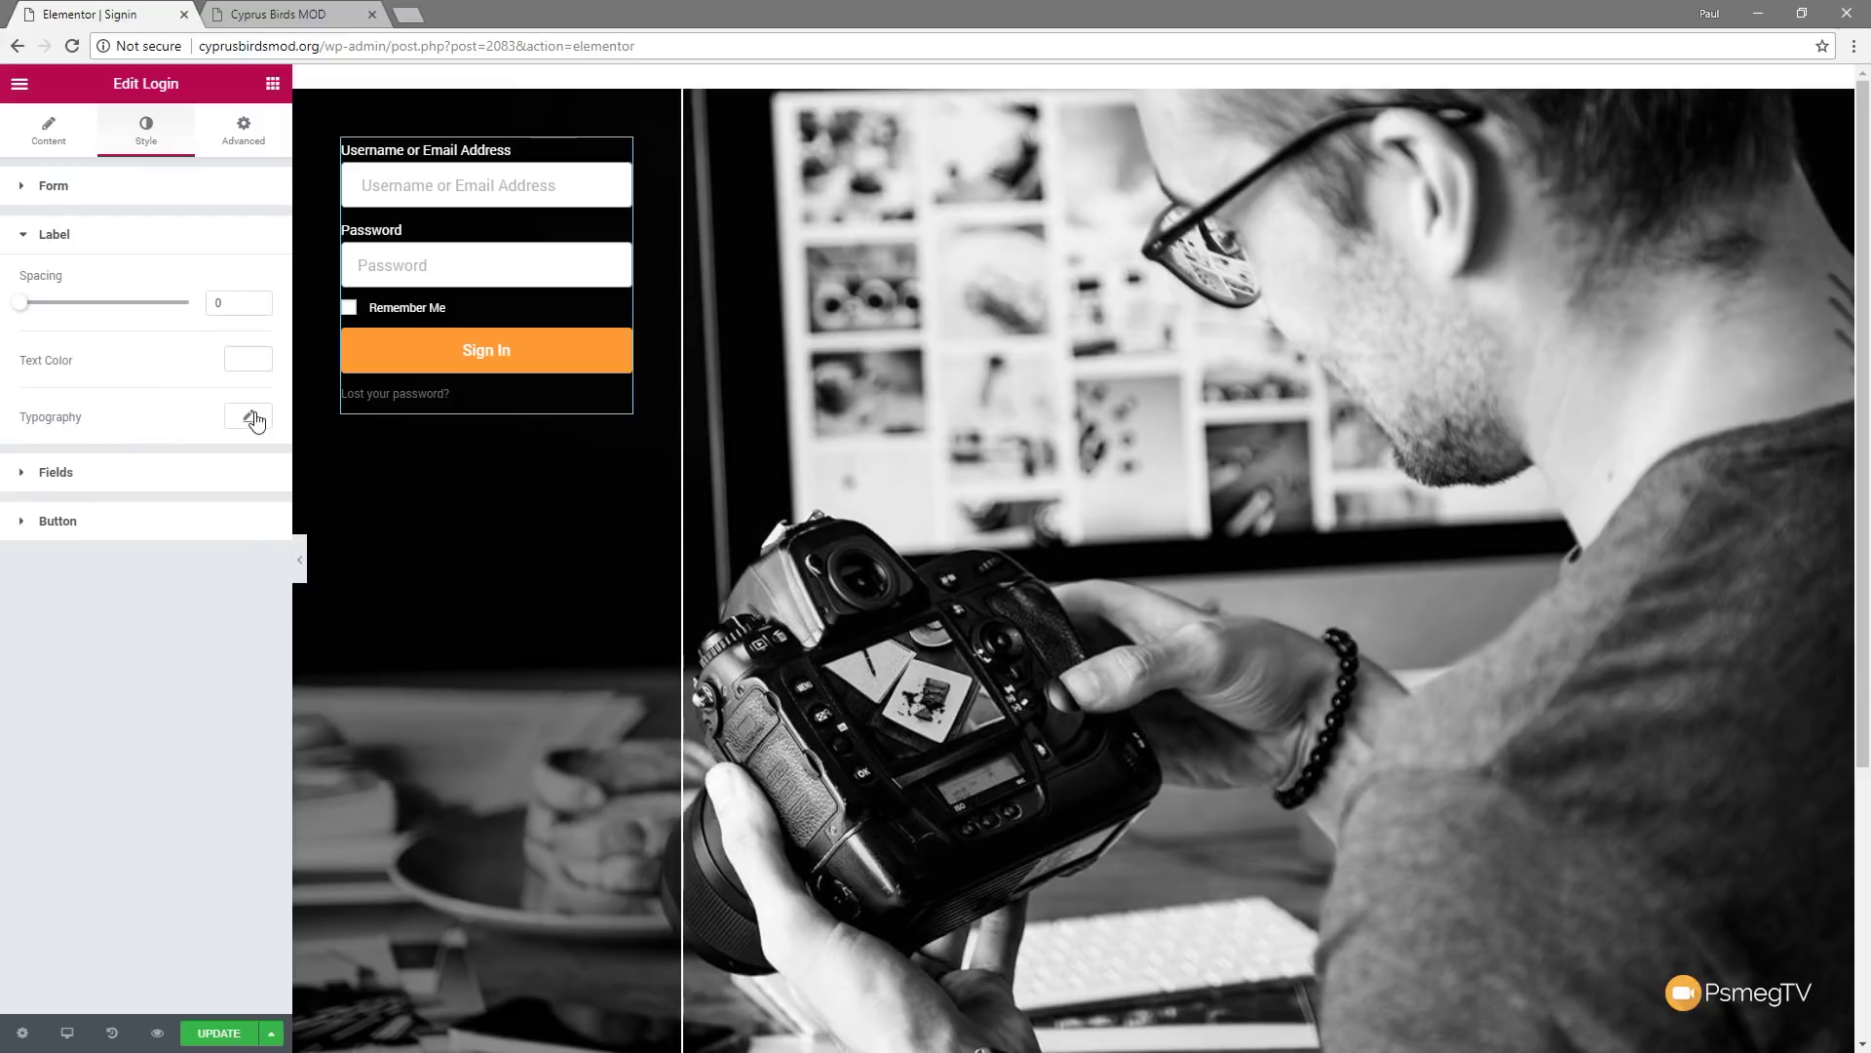
# Set the login fields' border width and border radius to 0 on all sides
pyautogui.click(86, 478)
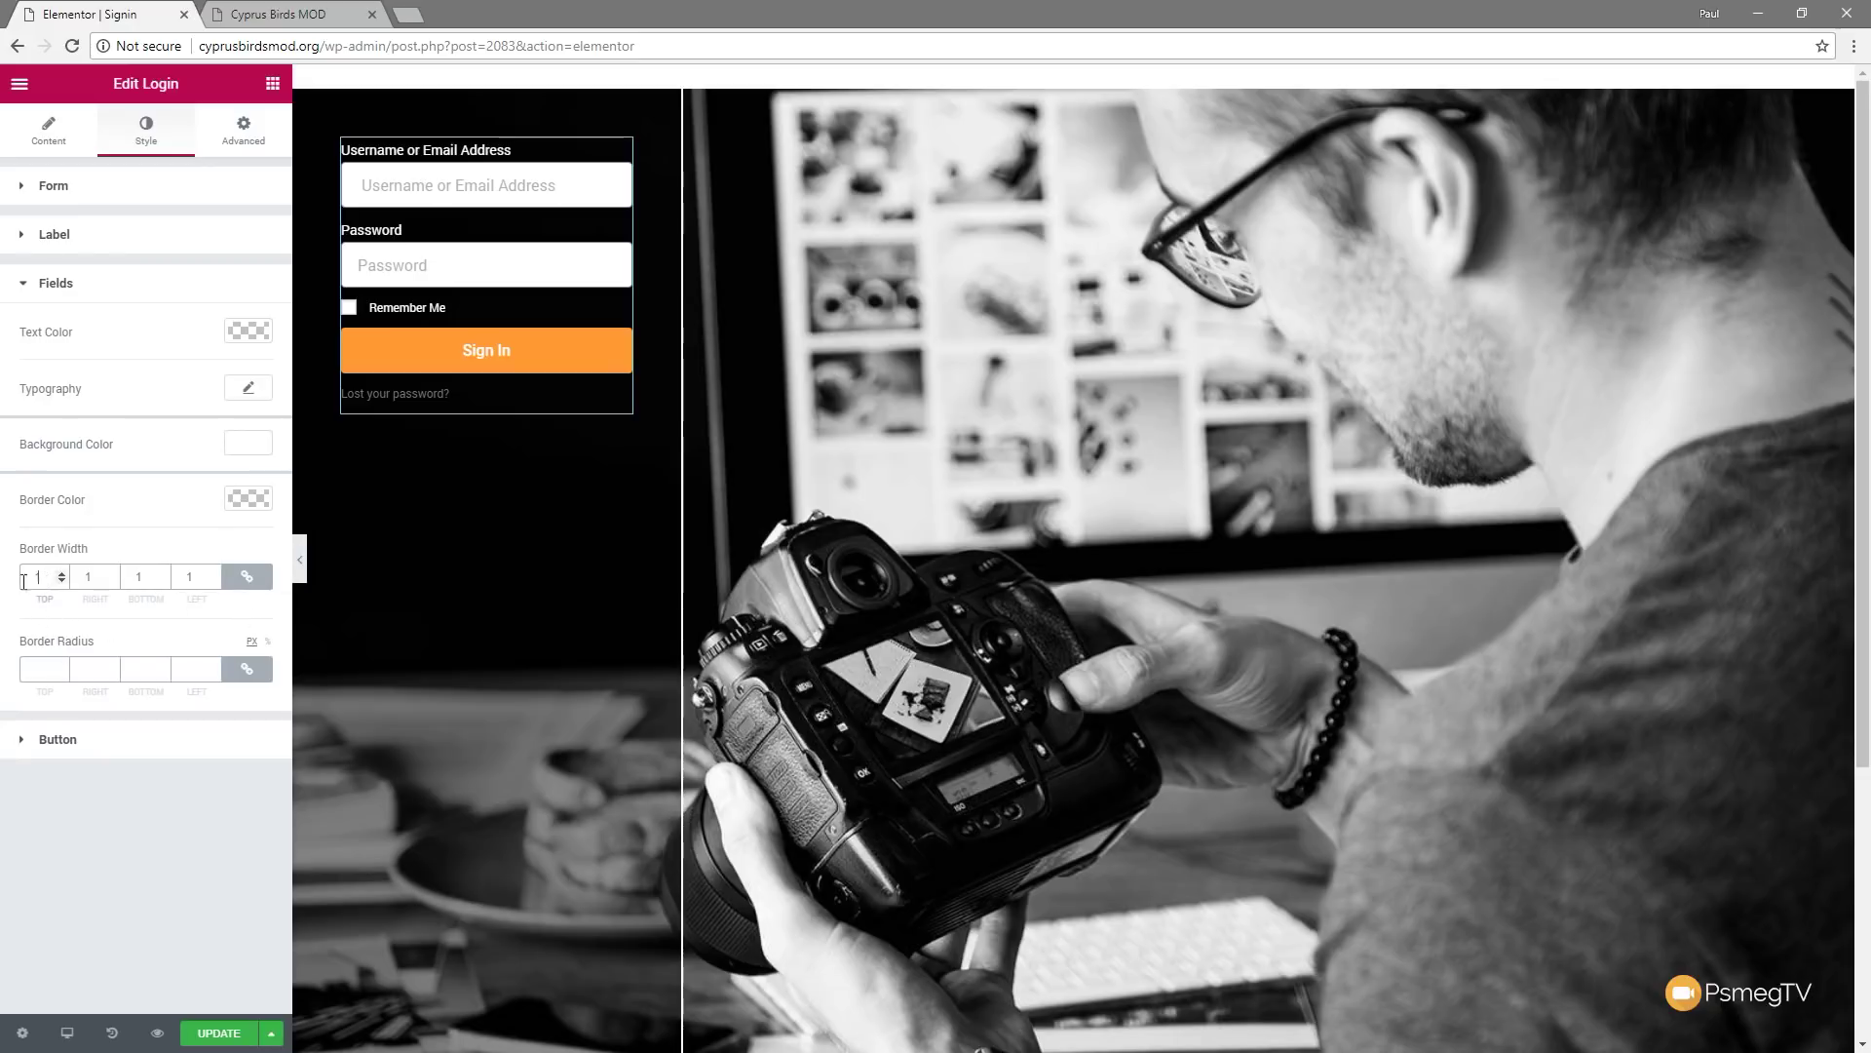
pyautogui.press('BackSpace')
pyautogui.write('0')
pyautogui.click(32, 671)
pyautogui.write('0')
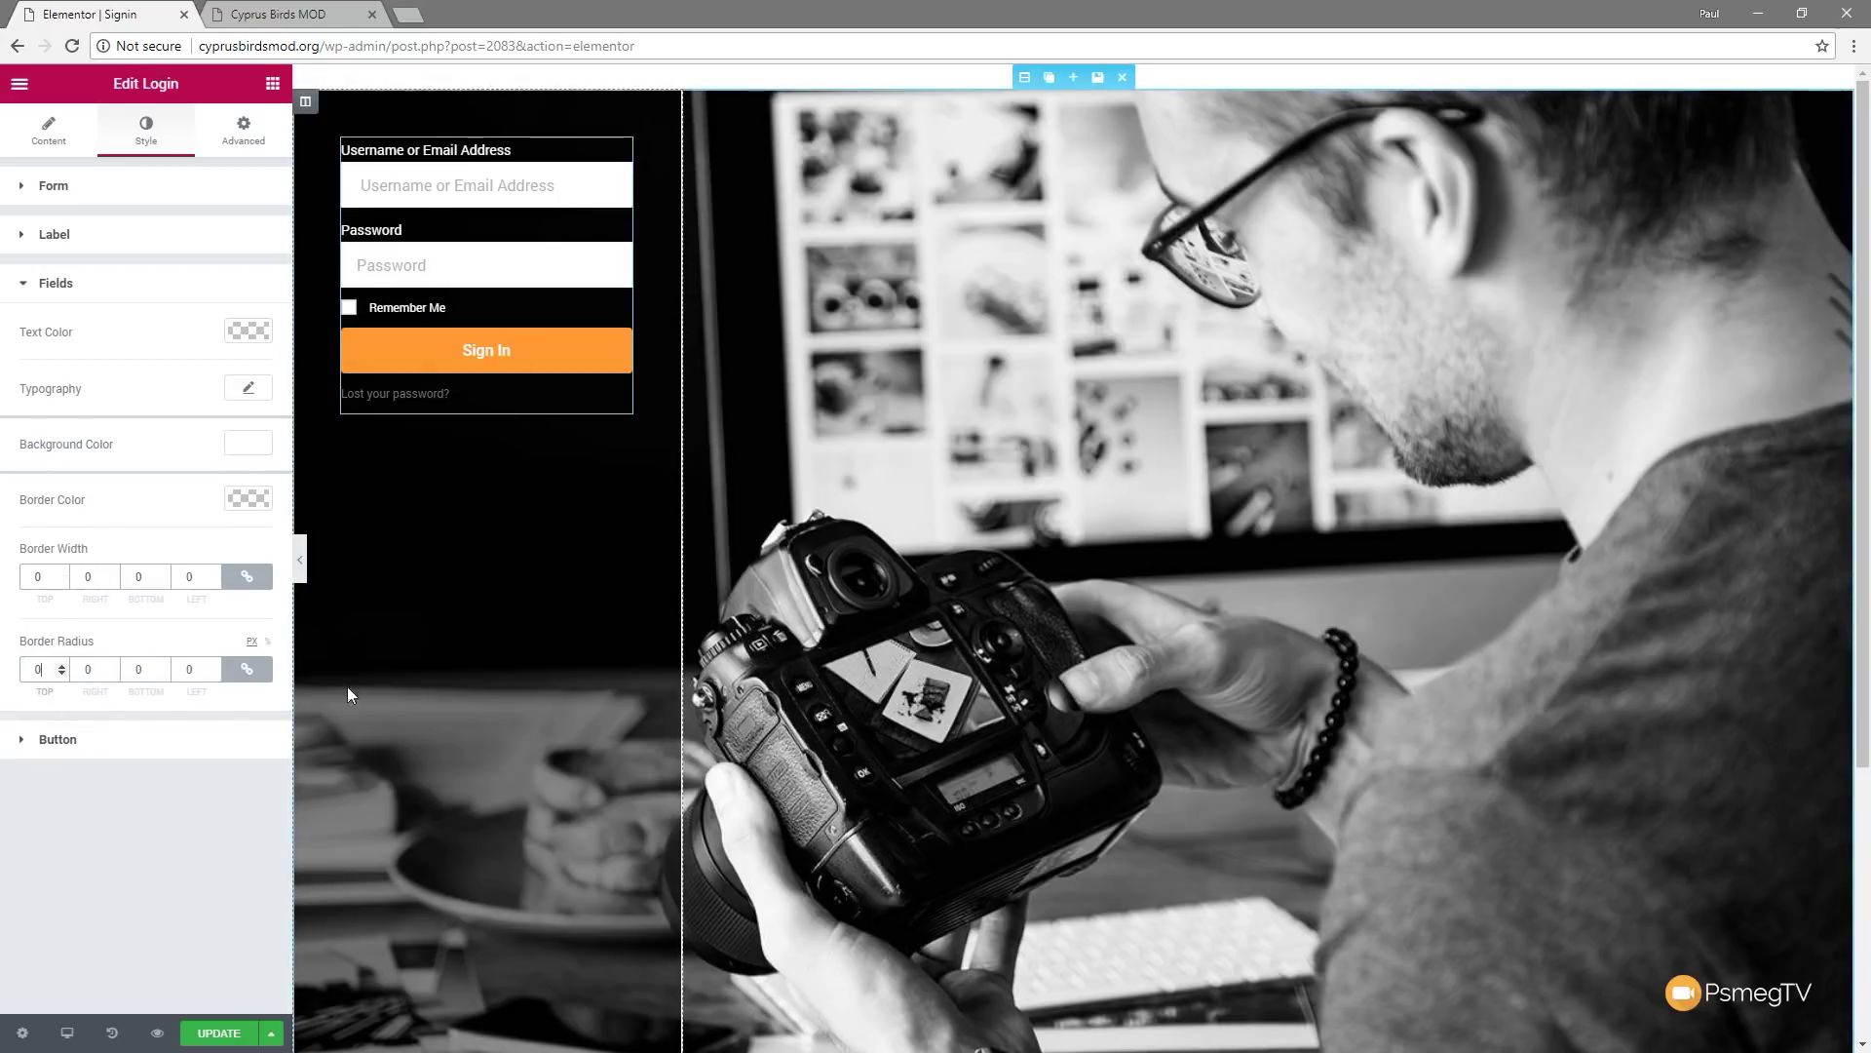
# Set the Sign In button's border radius to 0 on all corners
pyautogui.click(75, 237)
pyautogui.click(54, 131)
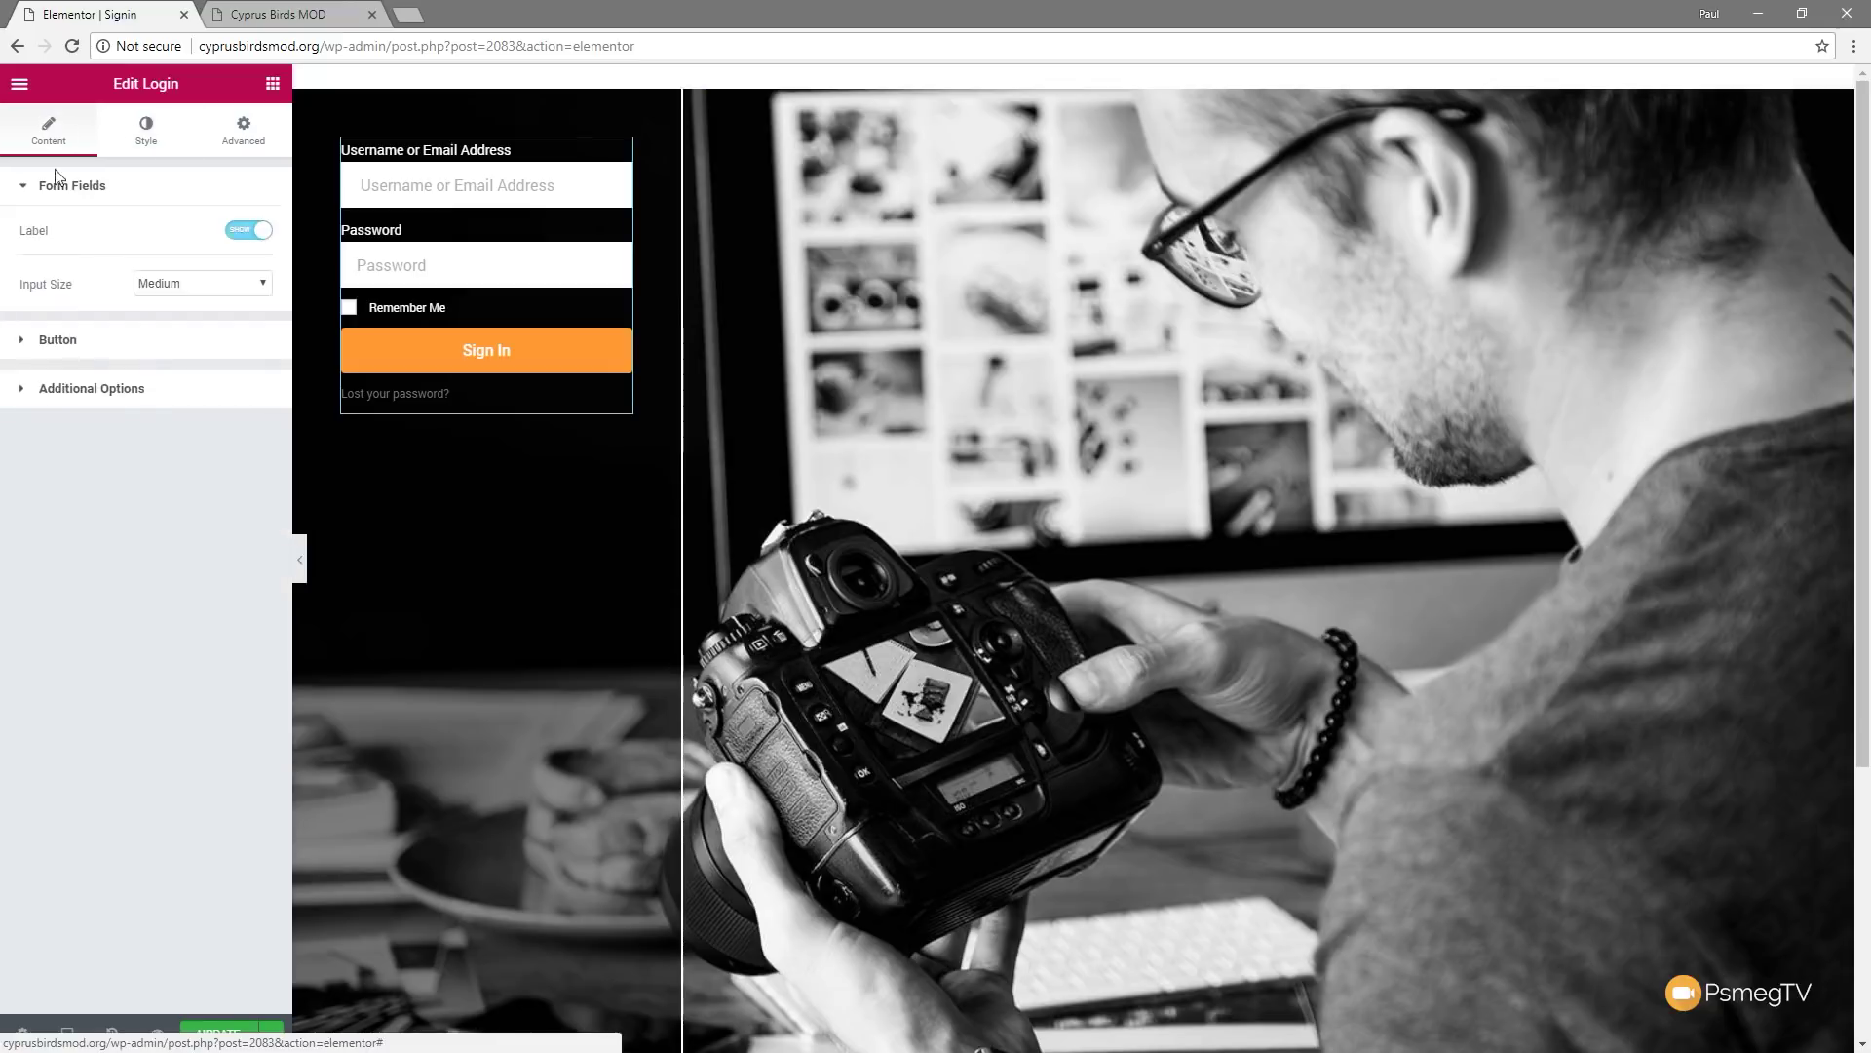
pyautogui.click(110, 353)
pyautogui.click(145, 132)
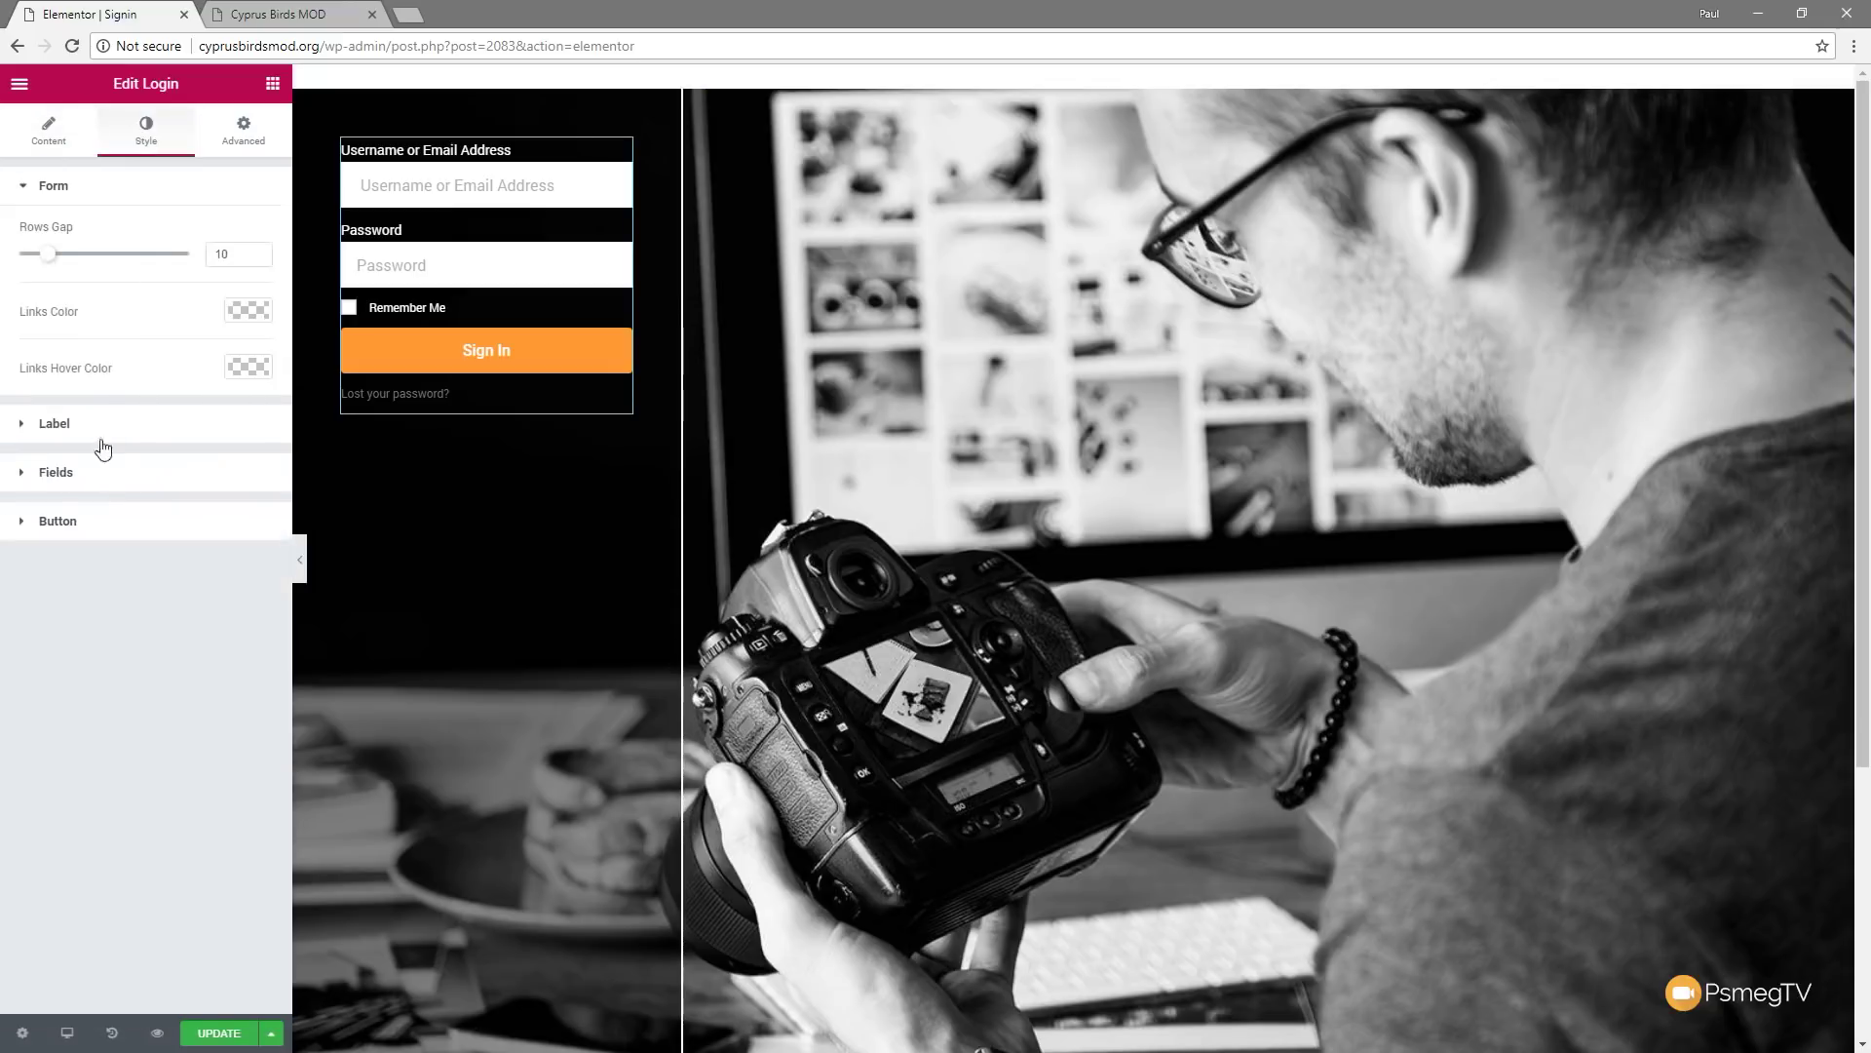
pyautogui.click(84, 519)
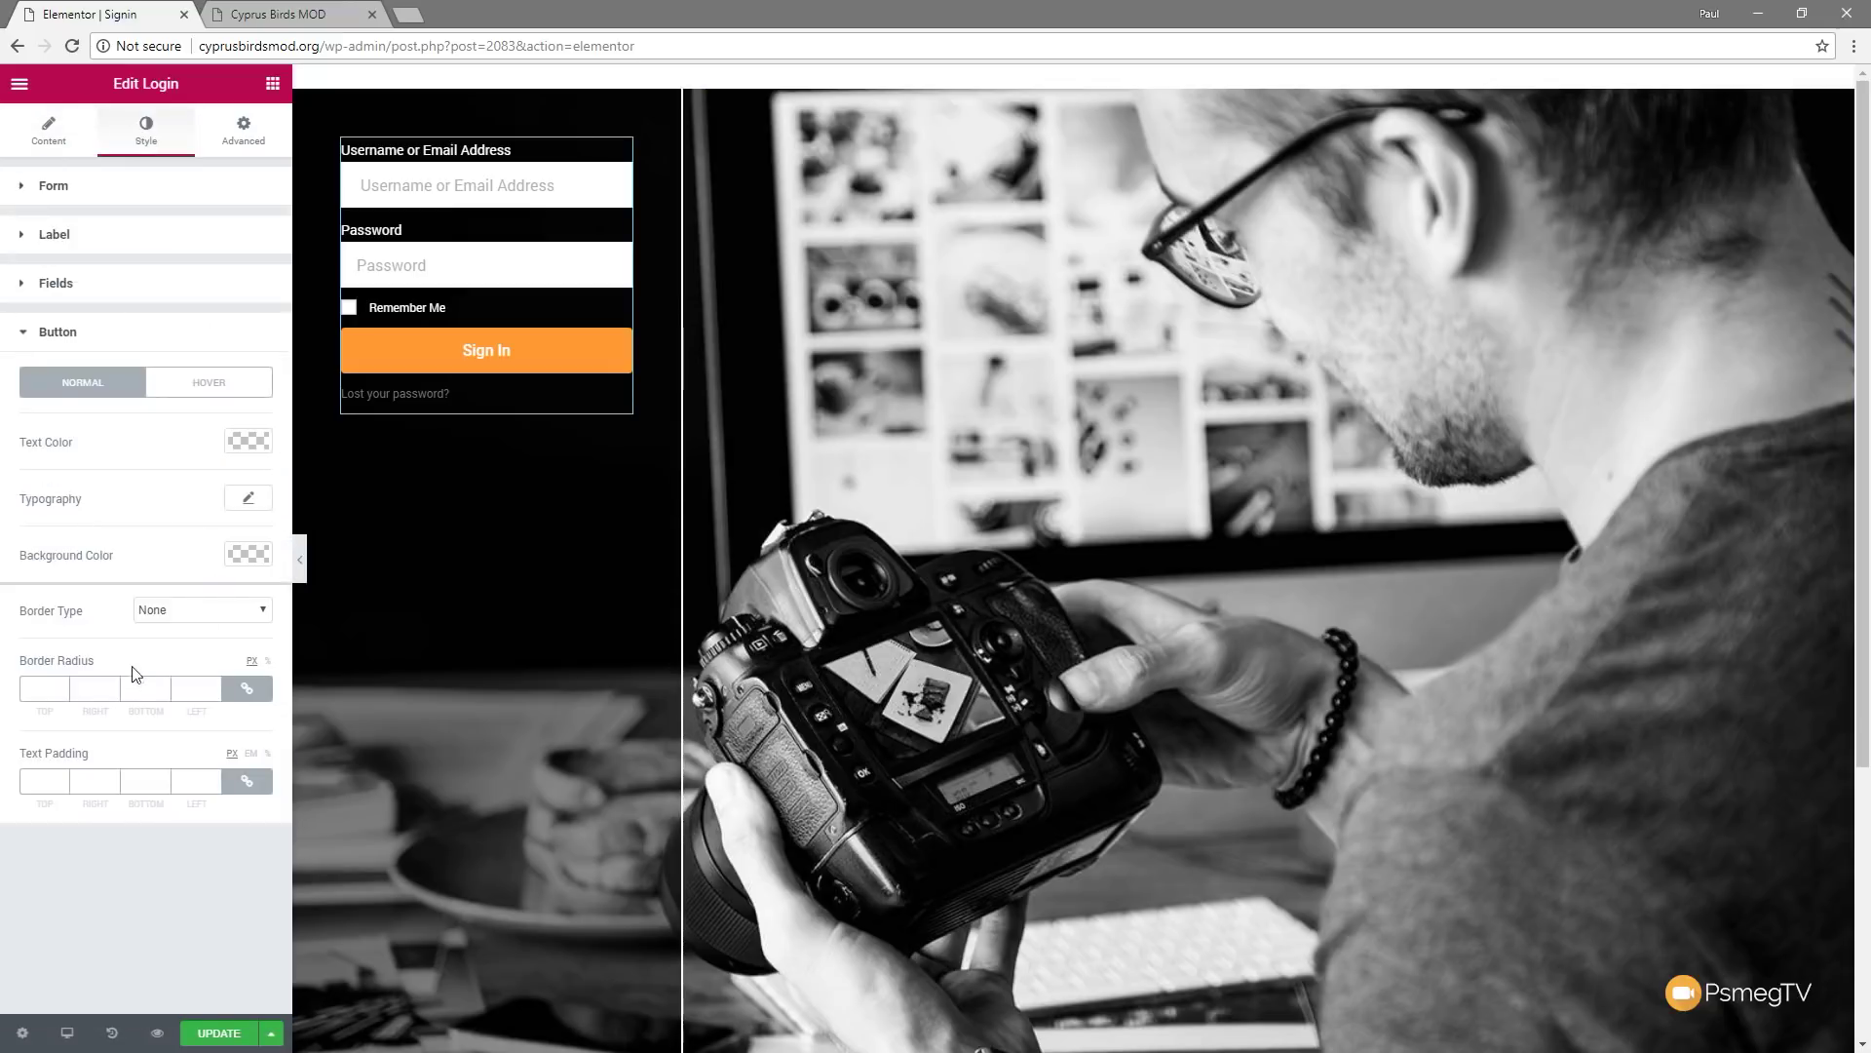
pyautogui.click(42, 690)
pyautogui.write('0')
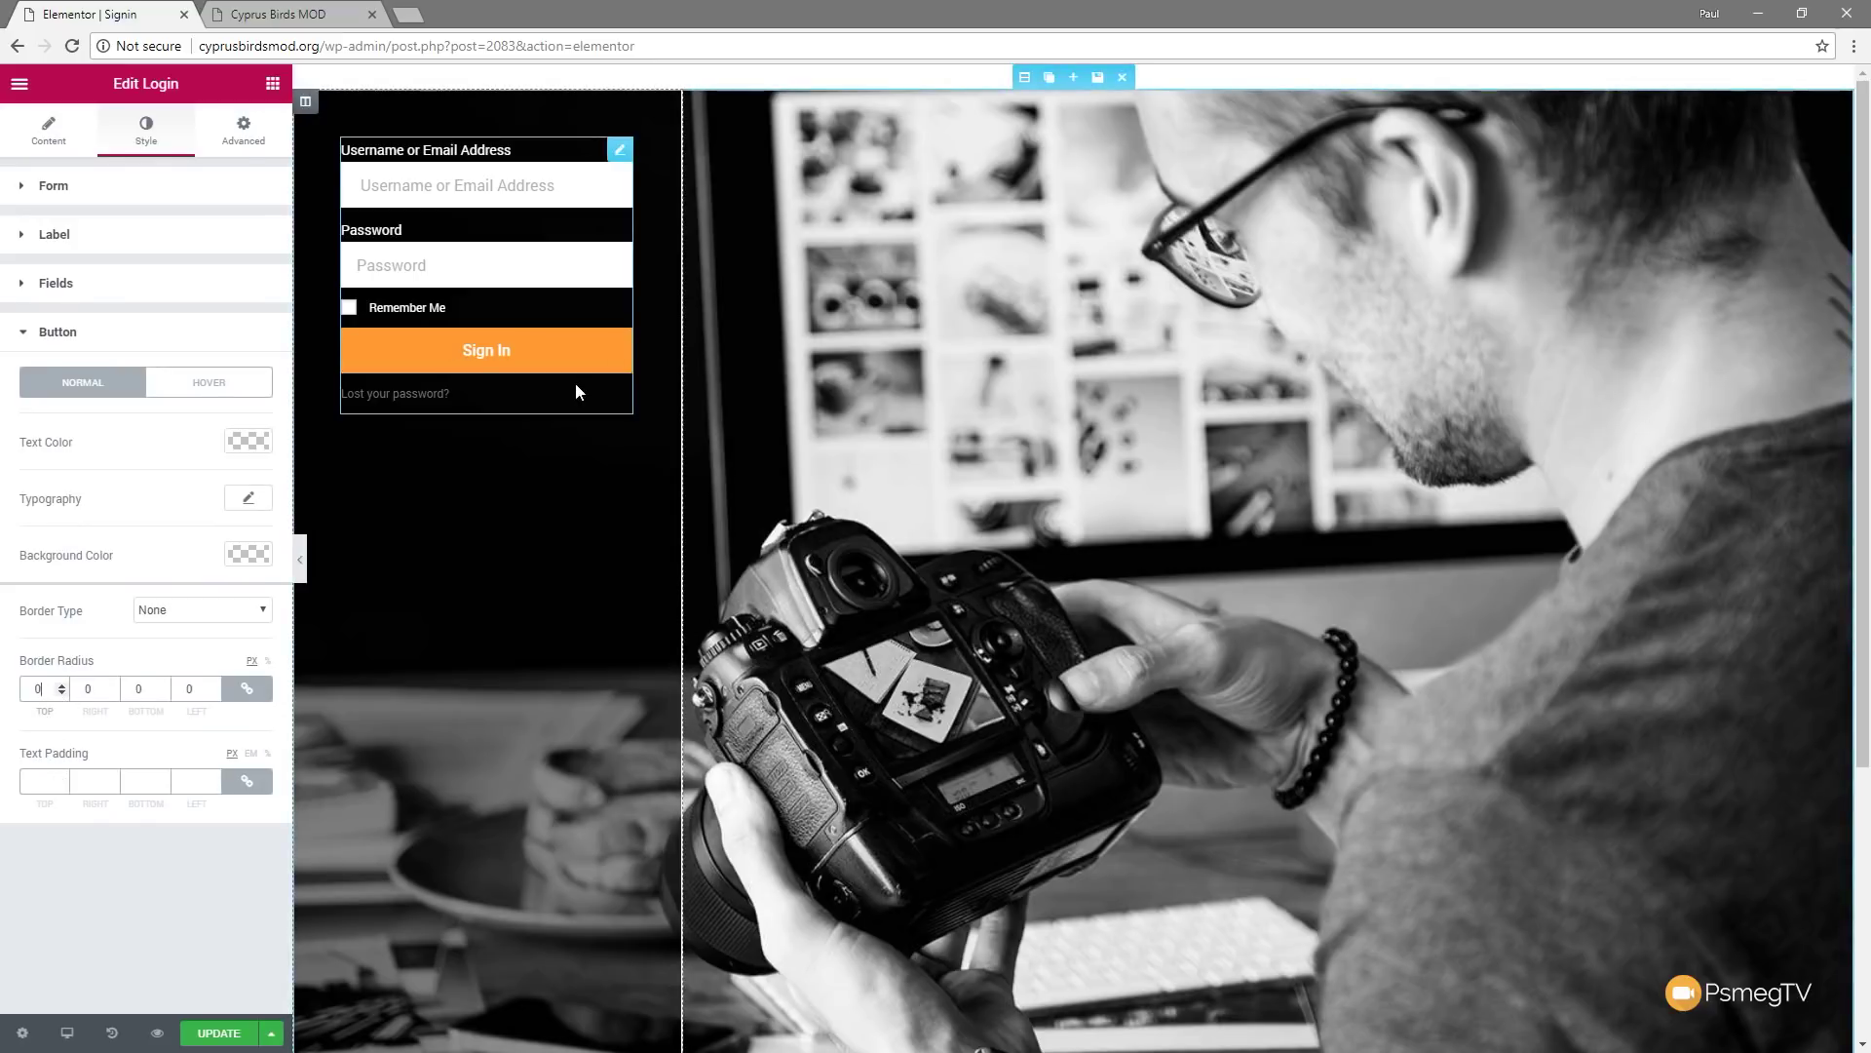
# Review the login form's label and field styles and update the page
pyautogui.click(55, 235)
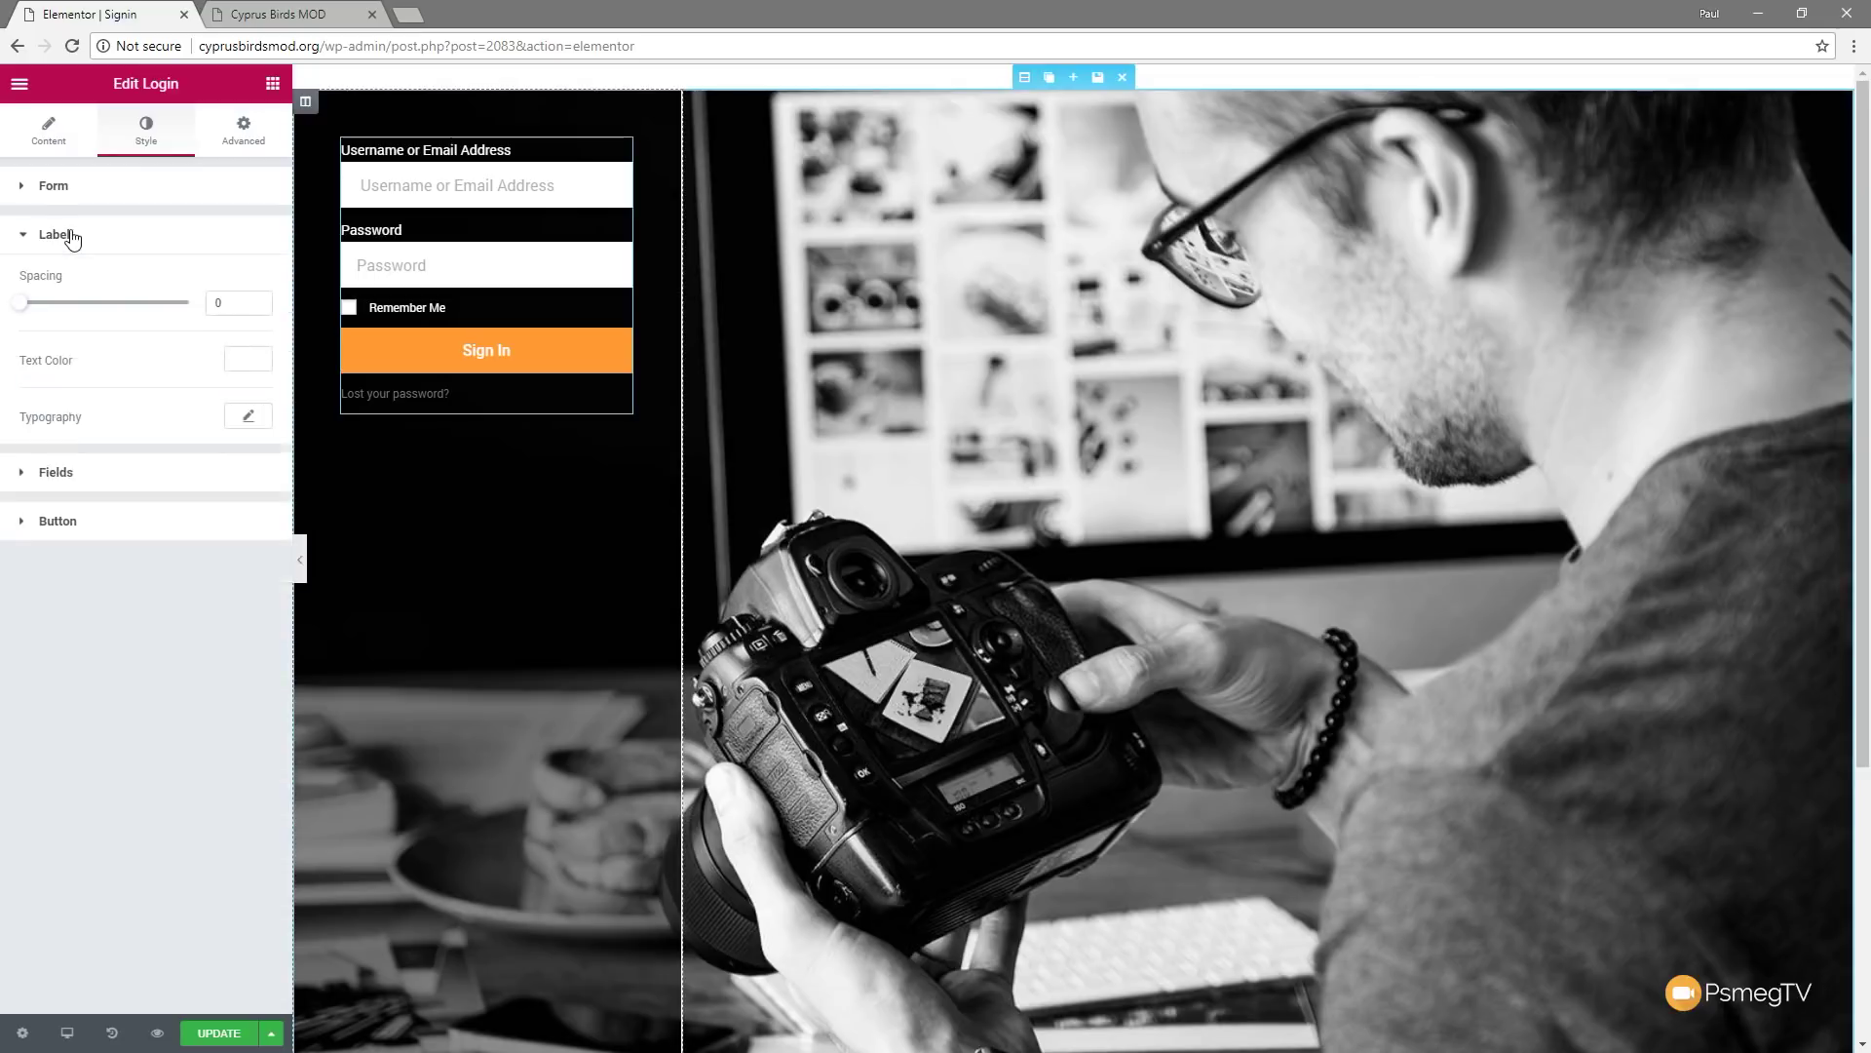
pyautogui.click(87, 479)
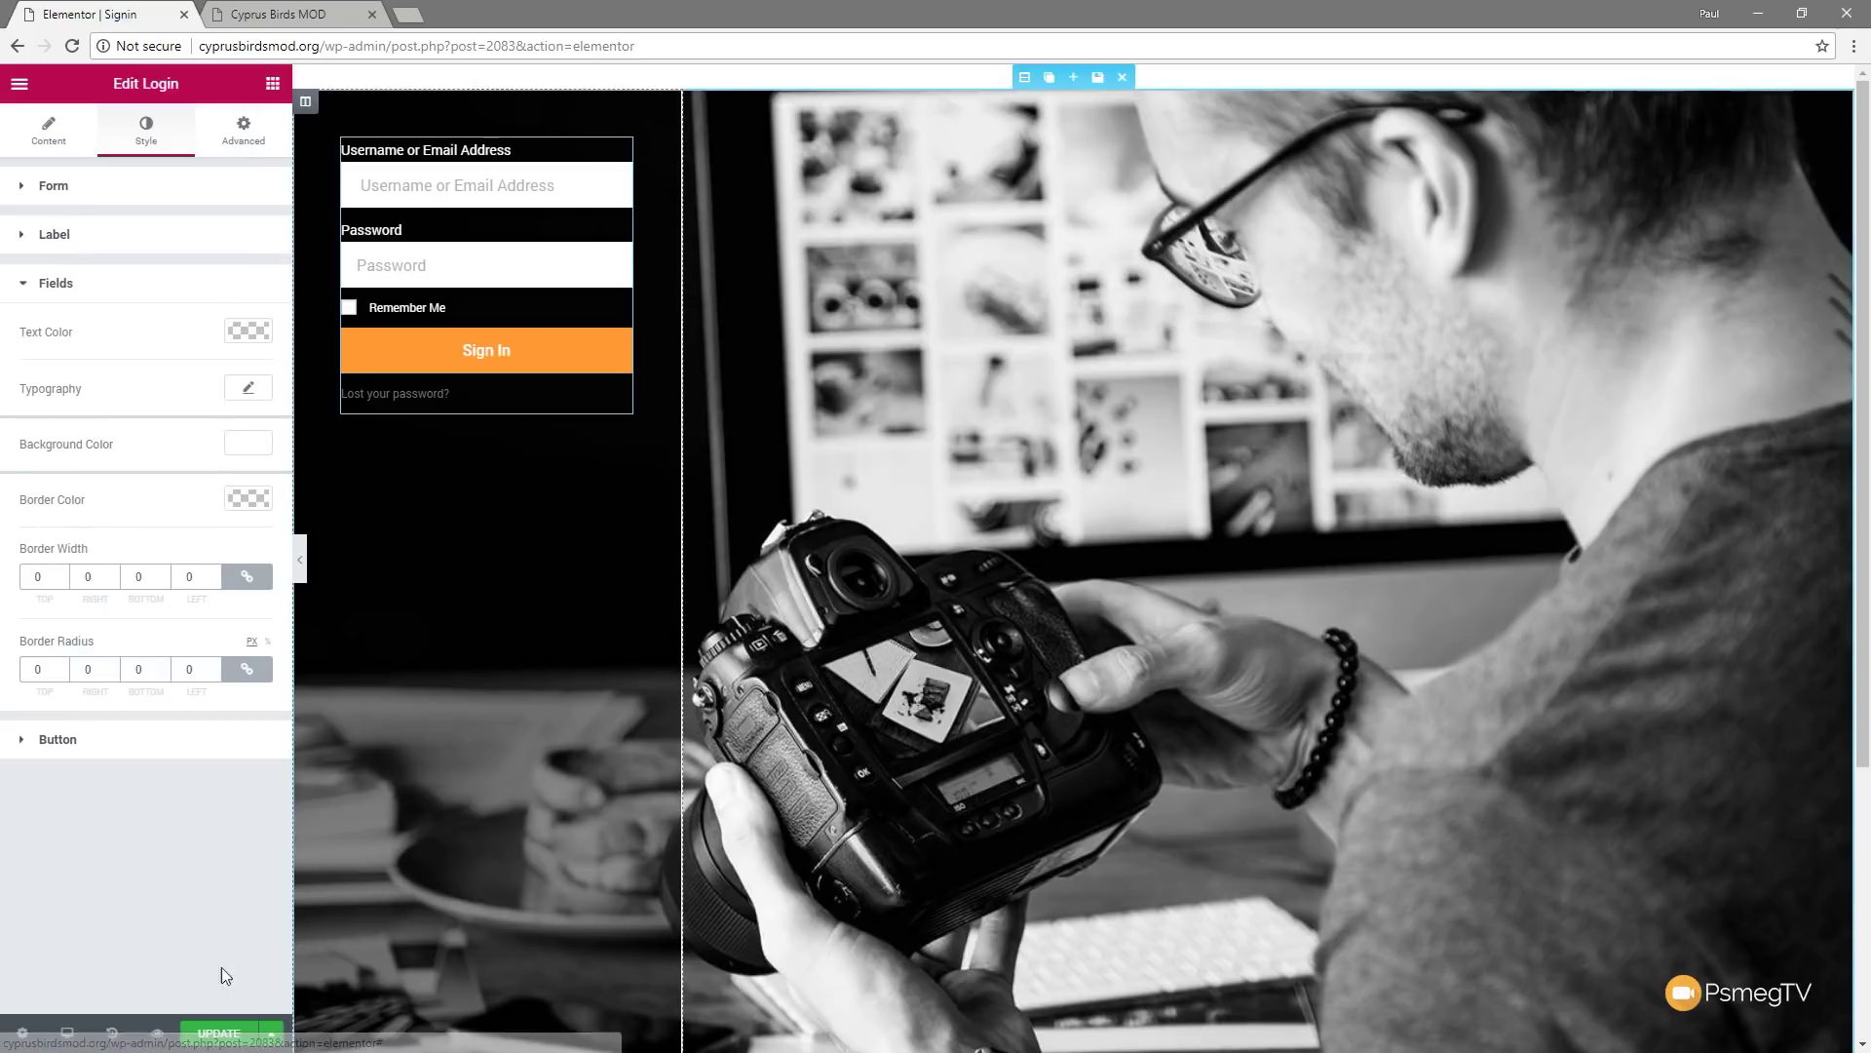
pyautogui.click(218, 1032)
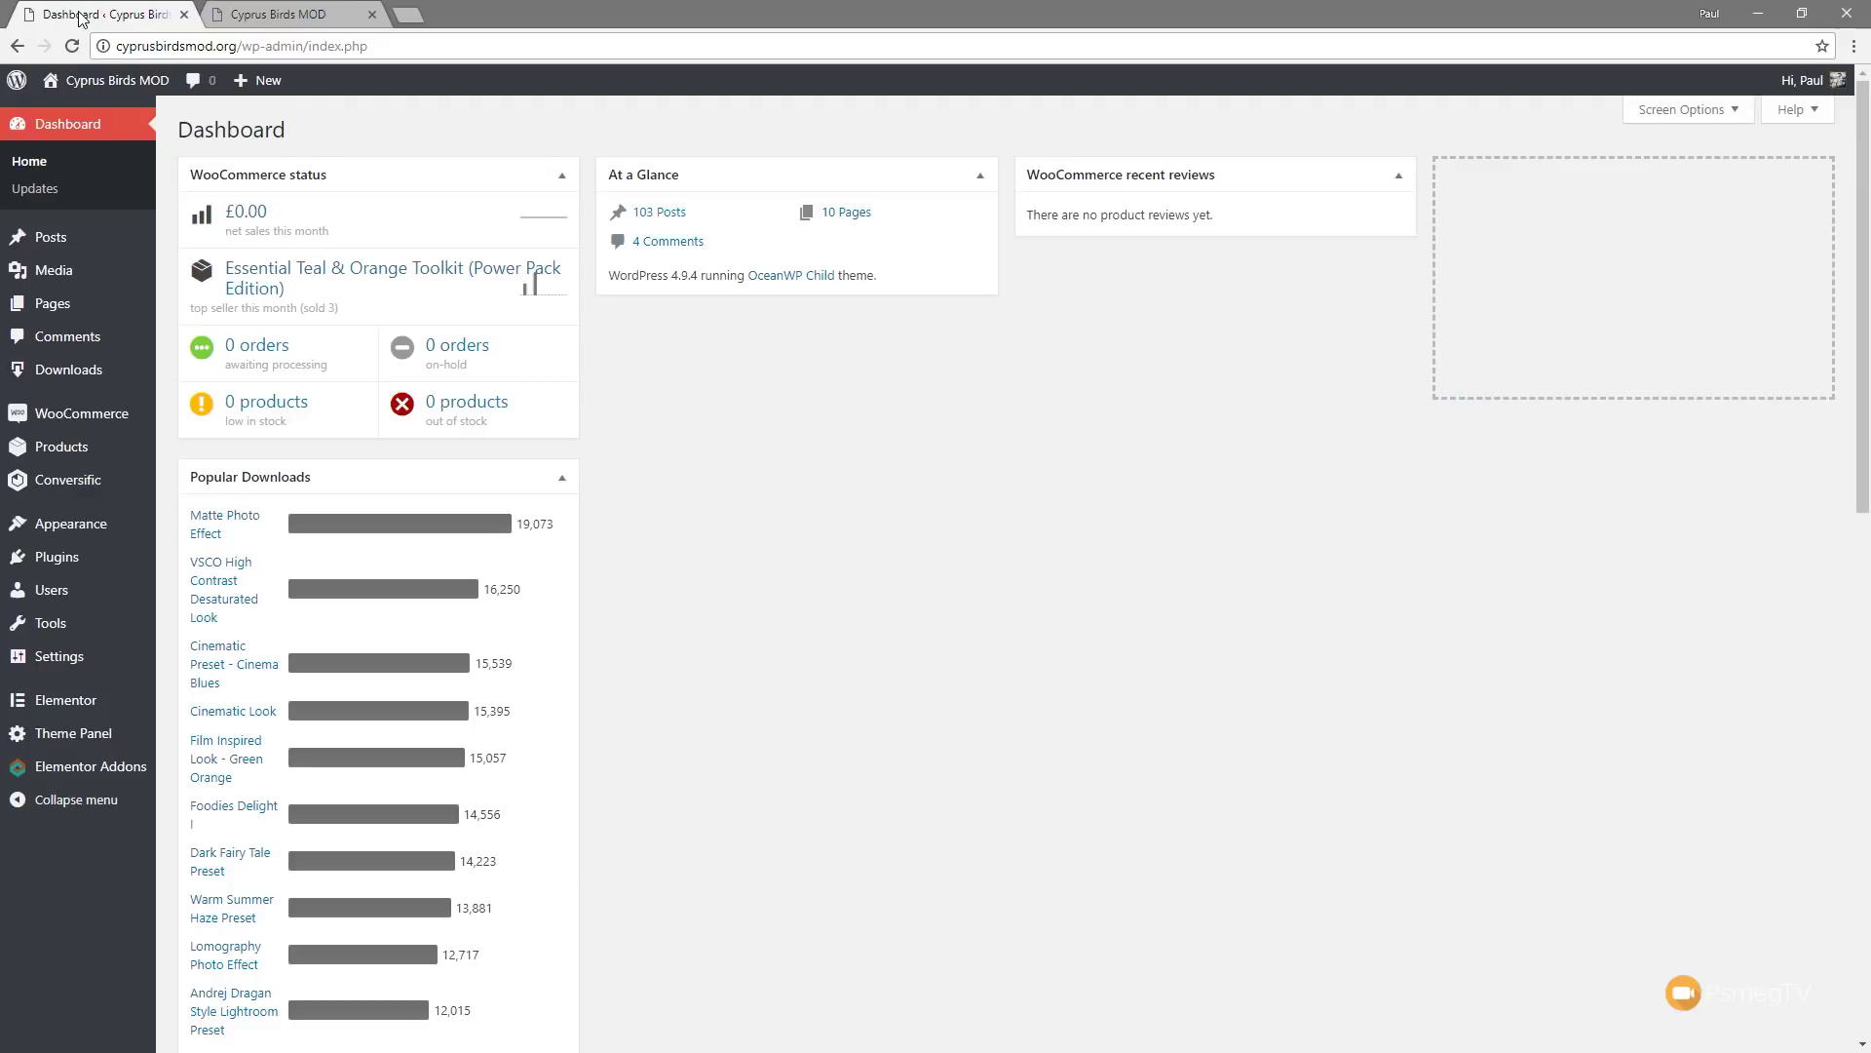
pyautogui.moveTo(108, 526)
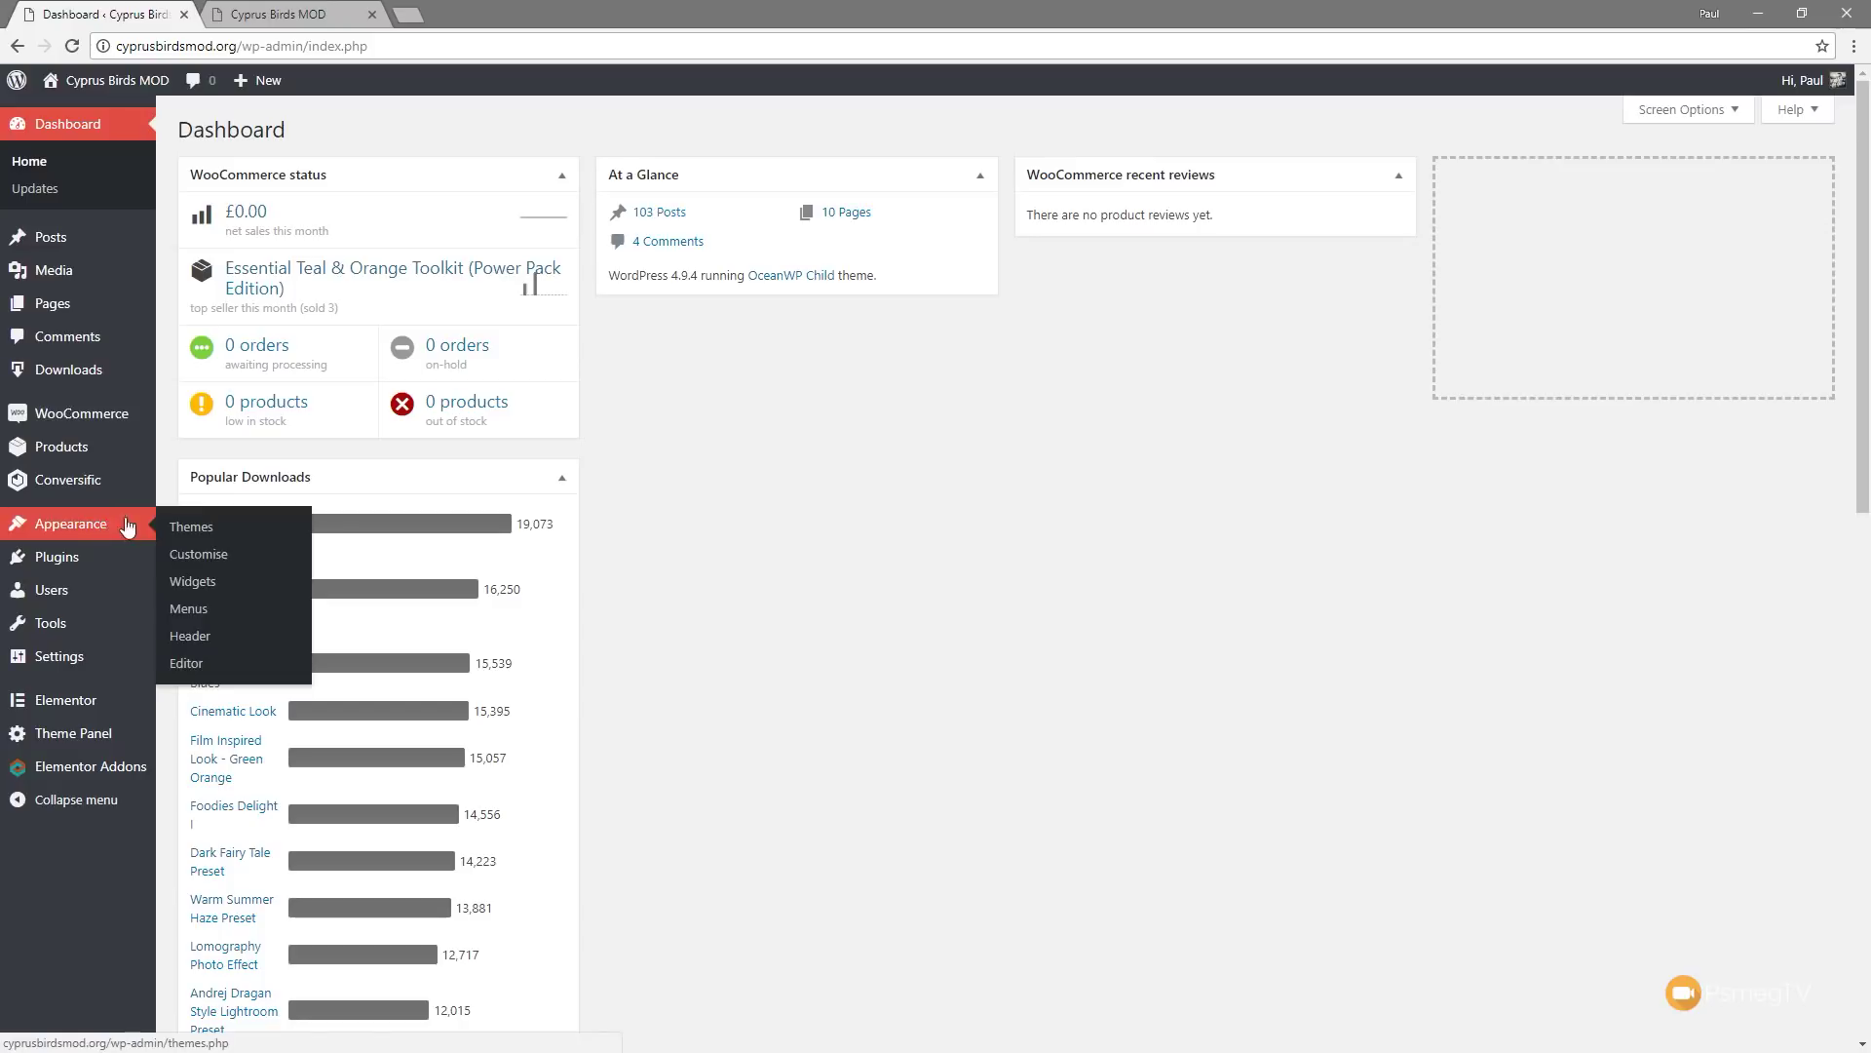
pyautogui.click(220, 558)
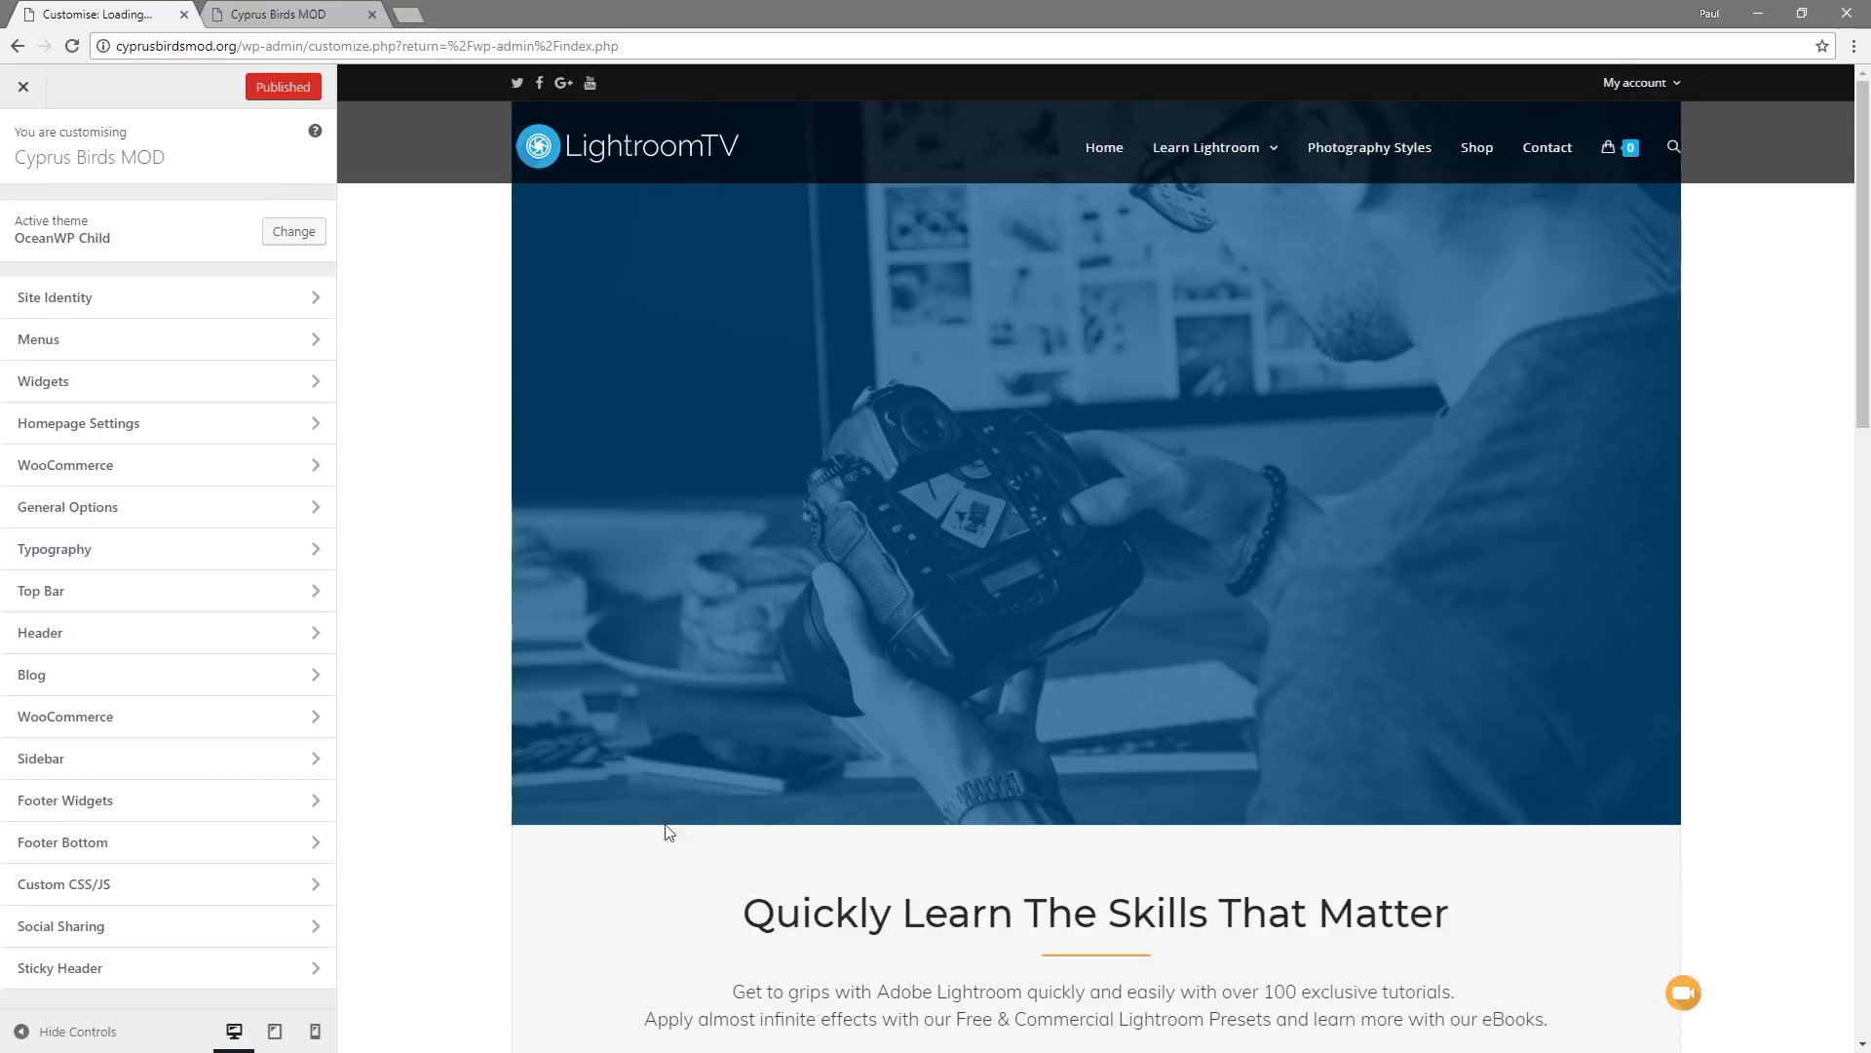
pyautogui.click(54, 602)
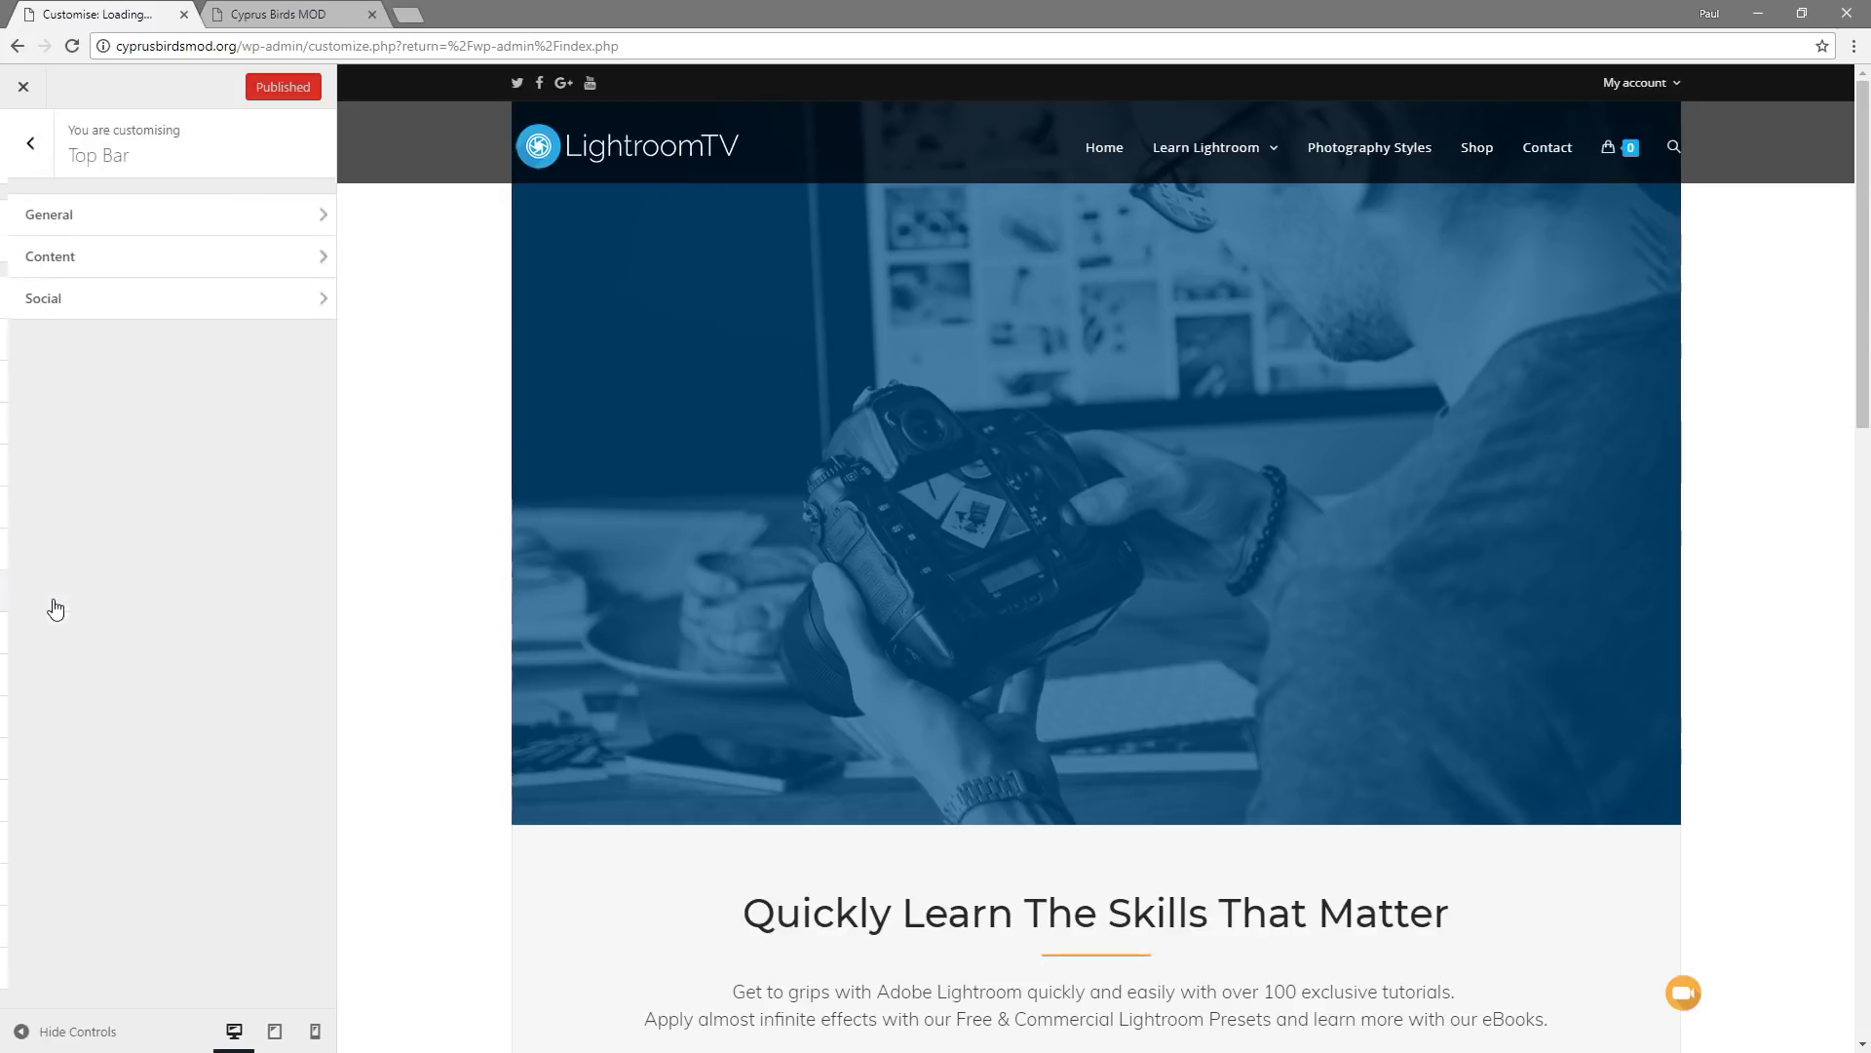
pyautogui.click(44, 258)
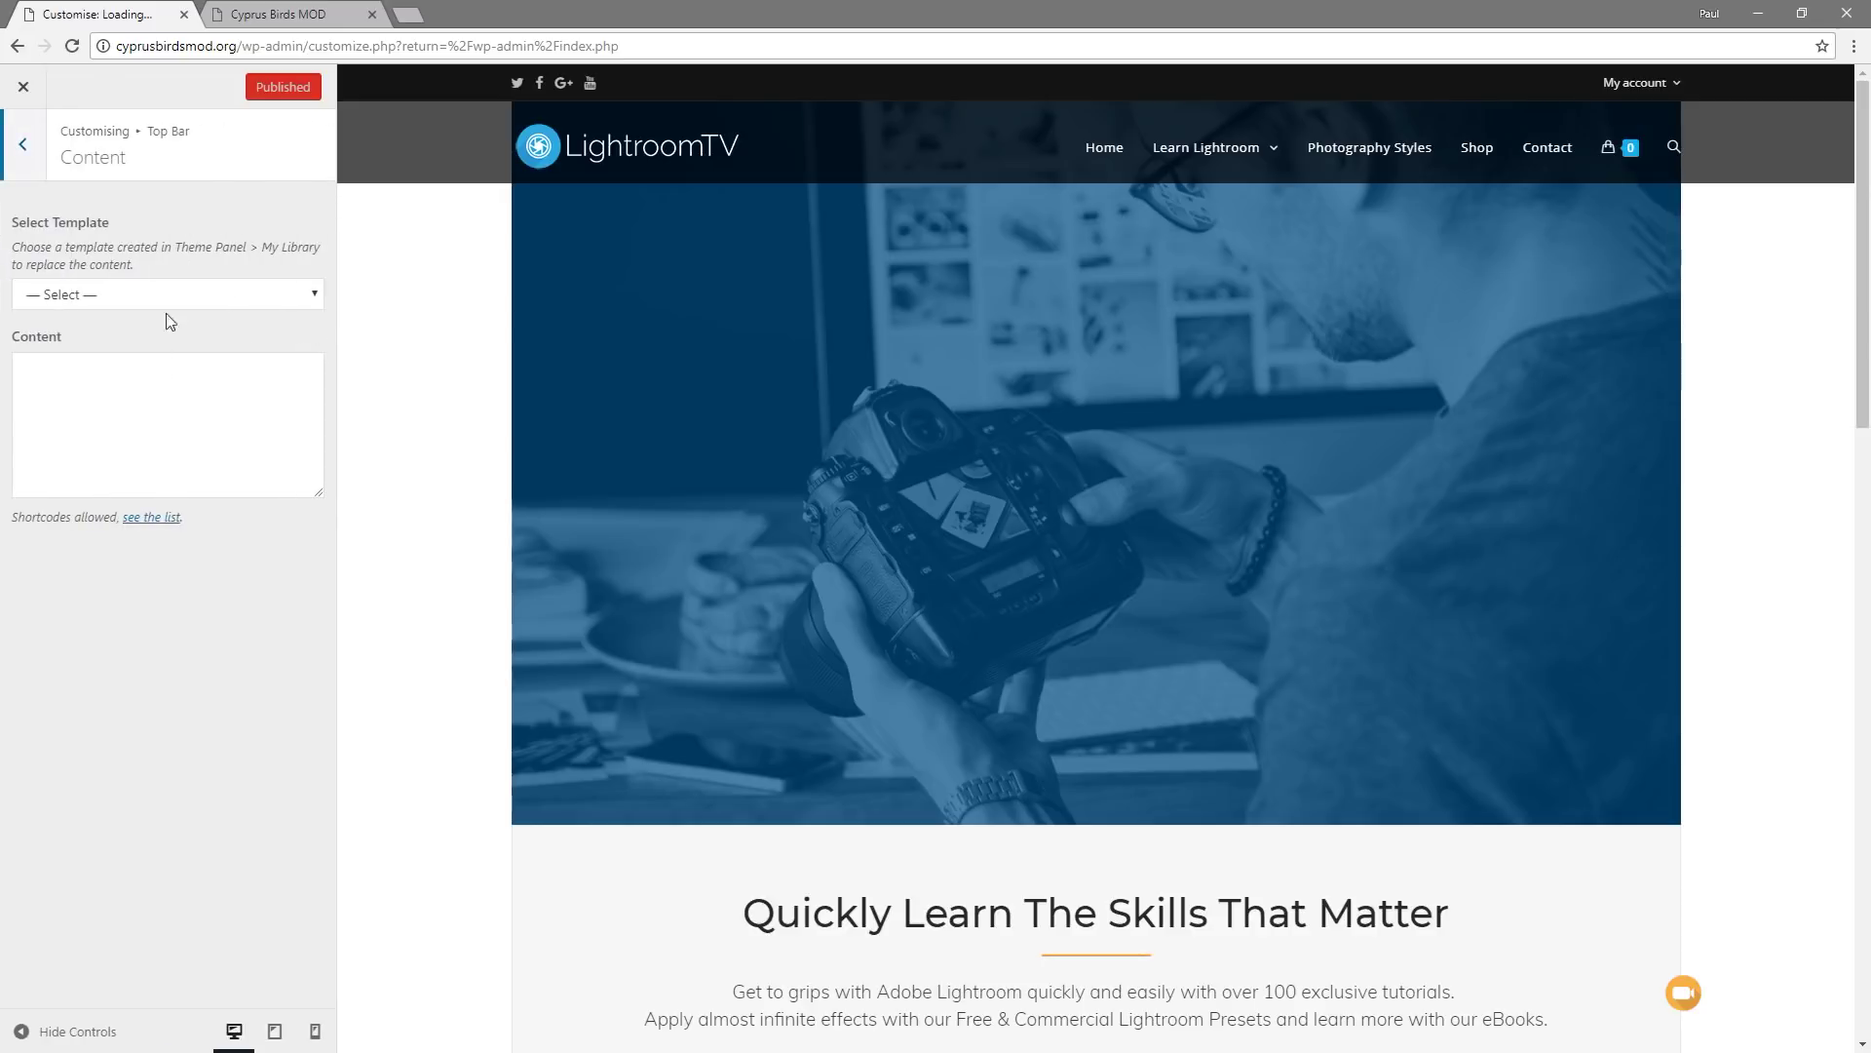
pyautogui.click(105, 386)
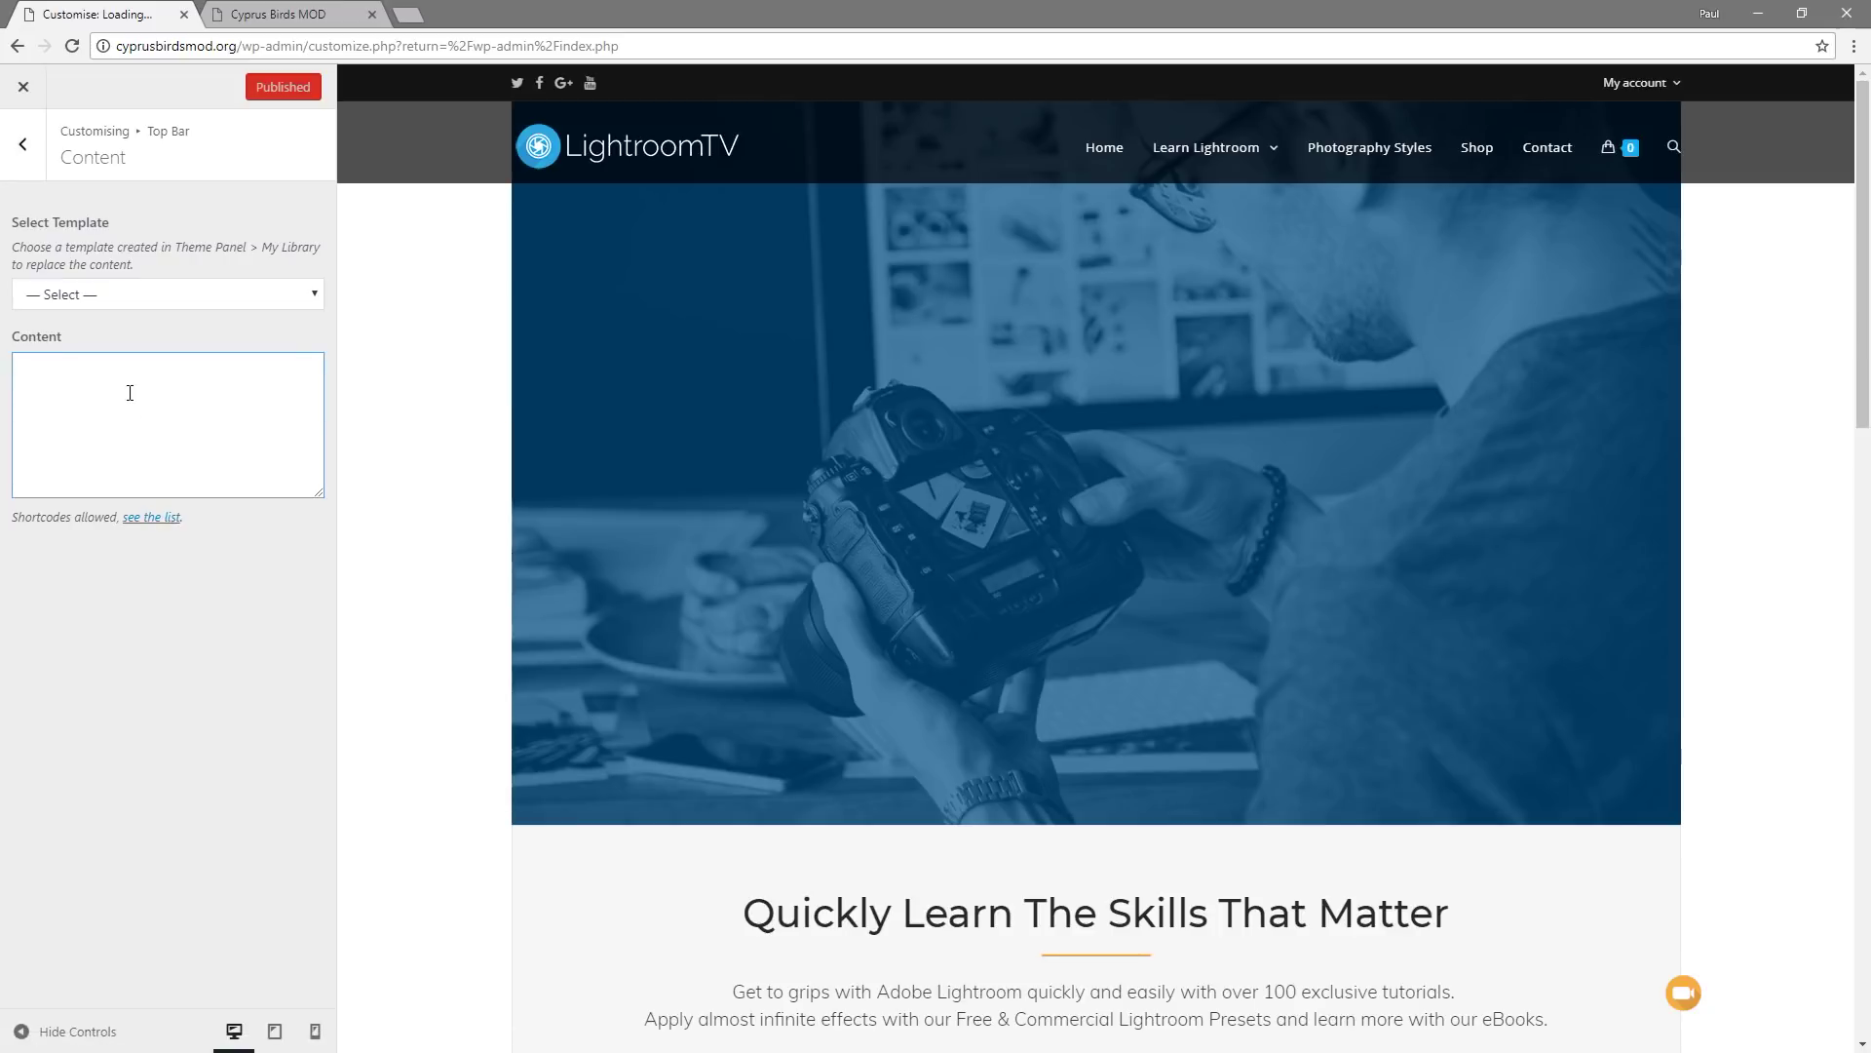
pyautogui.write('[oceanwp_login custom_url="http://cyprusbirdsmod.org/login" logout_redirect="current"]')
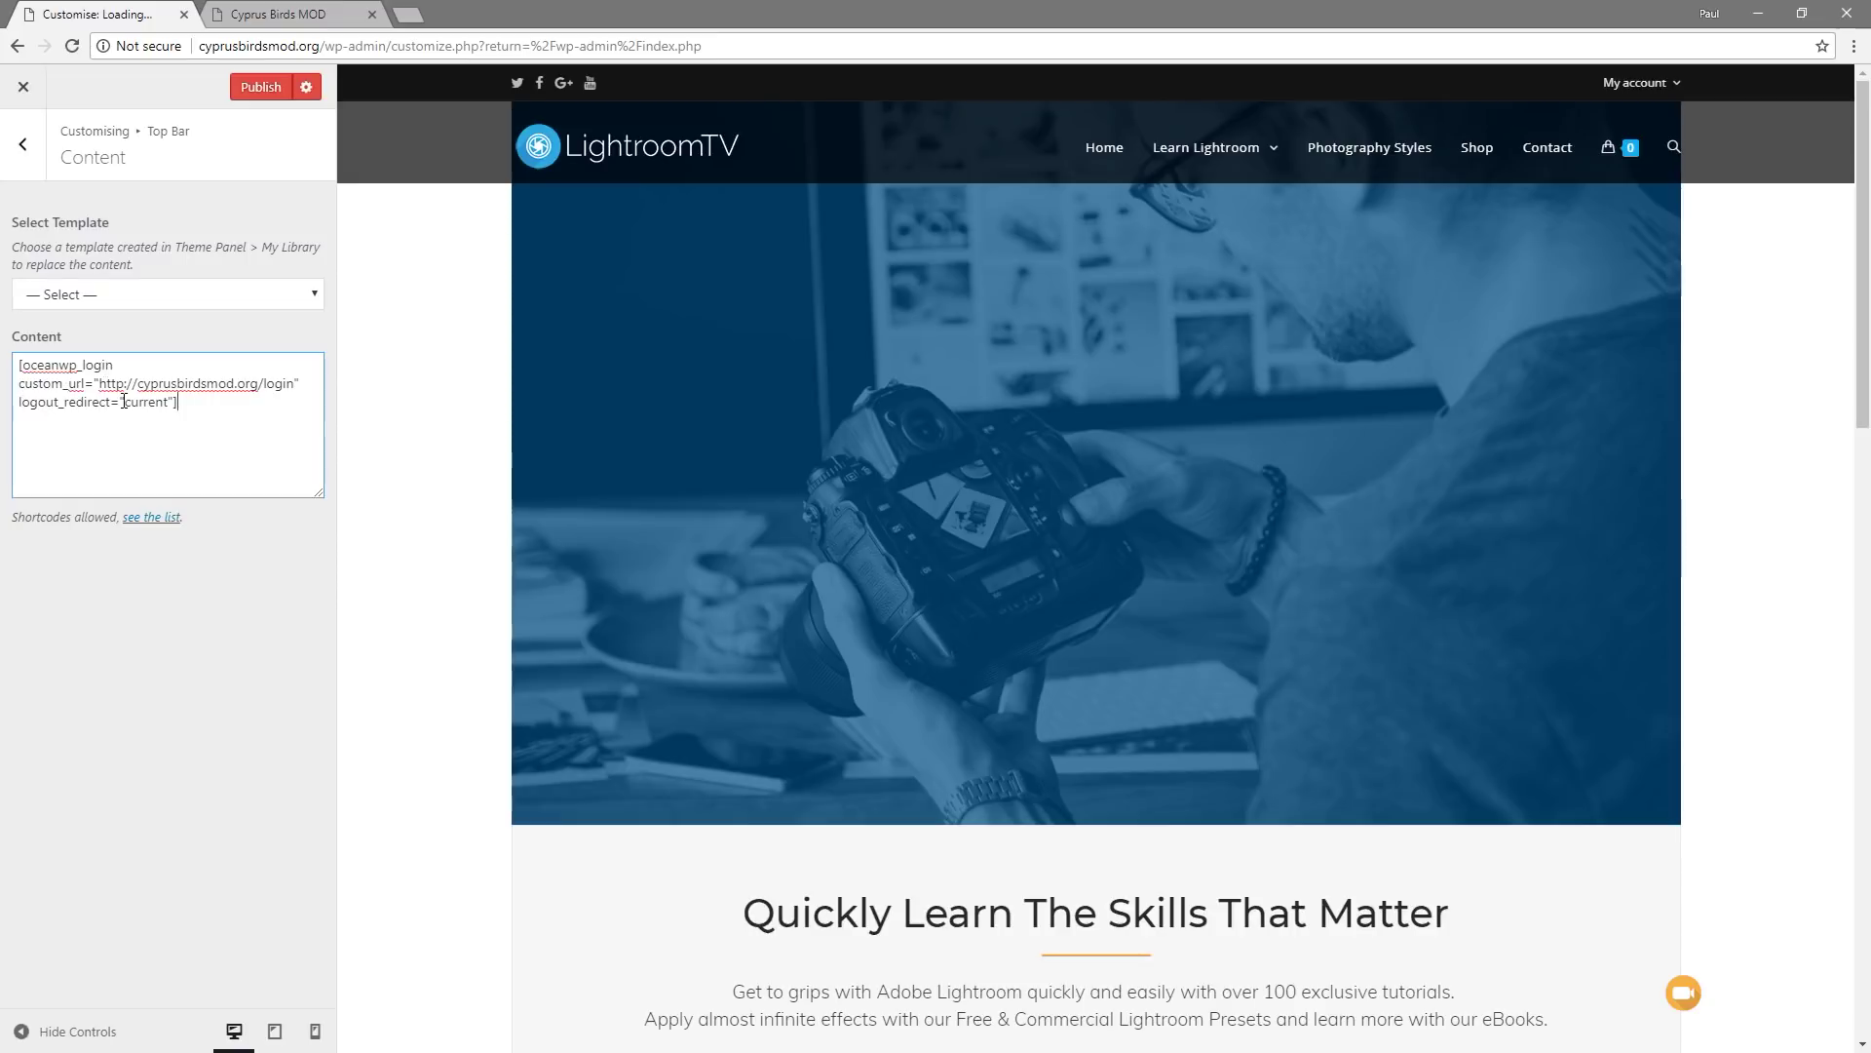
pyautogui.moveTo(99, 384); pyautogui.dragTo(265, 390)
pyautogui.write('signin')
pyautogui.moveTo(99, 383); pyautogui.dragTo(298, 390)
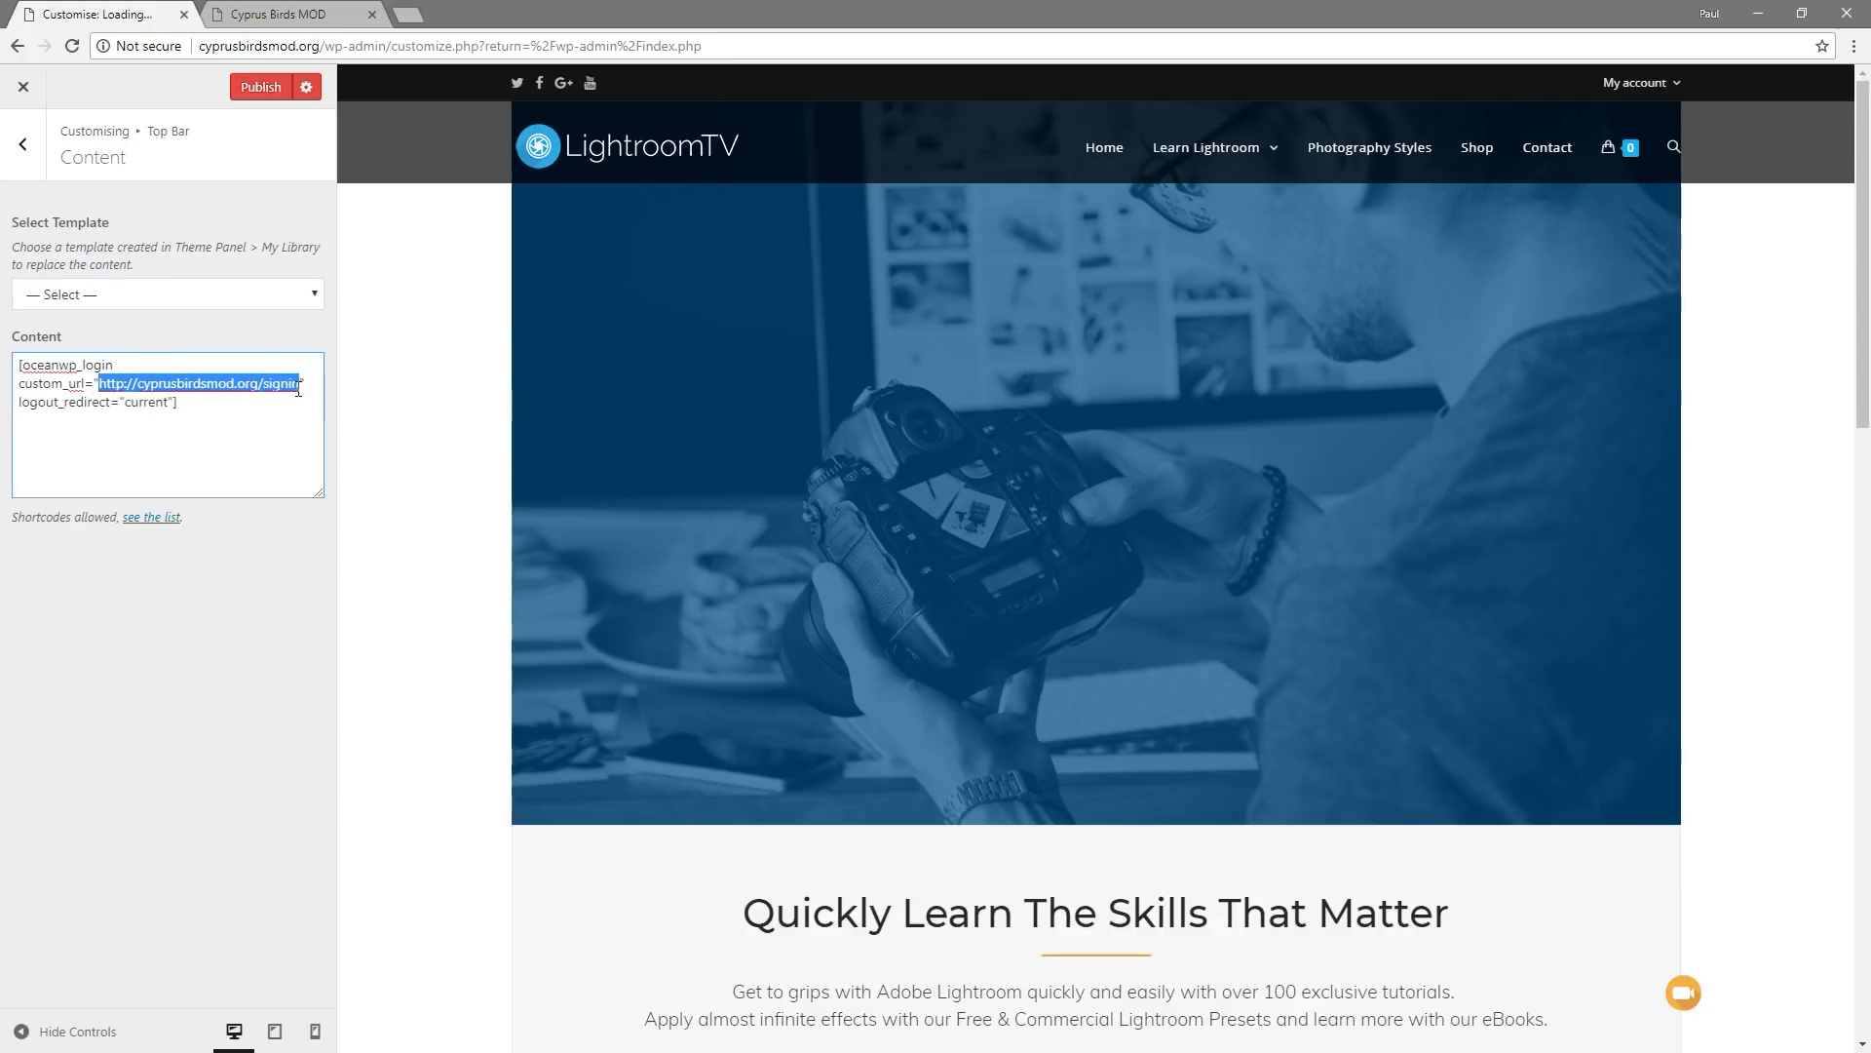
pyautogui.click(260, 87)
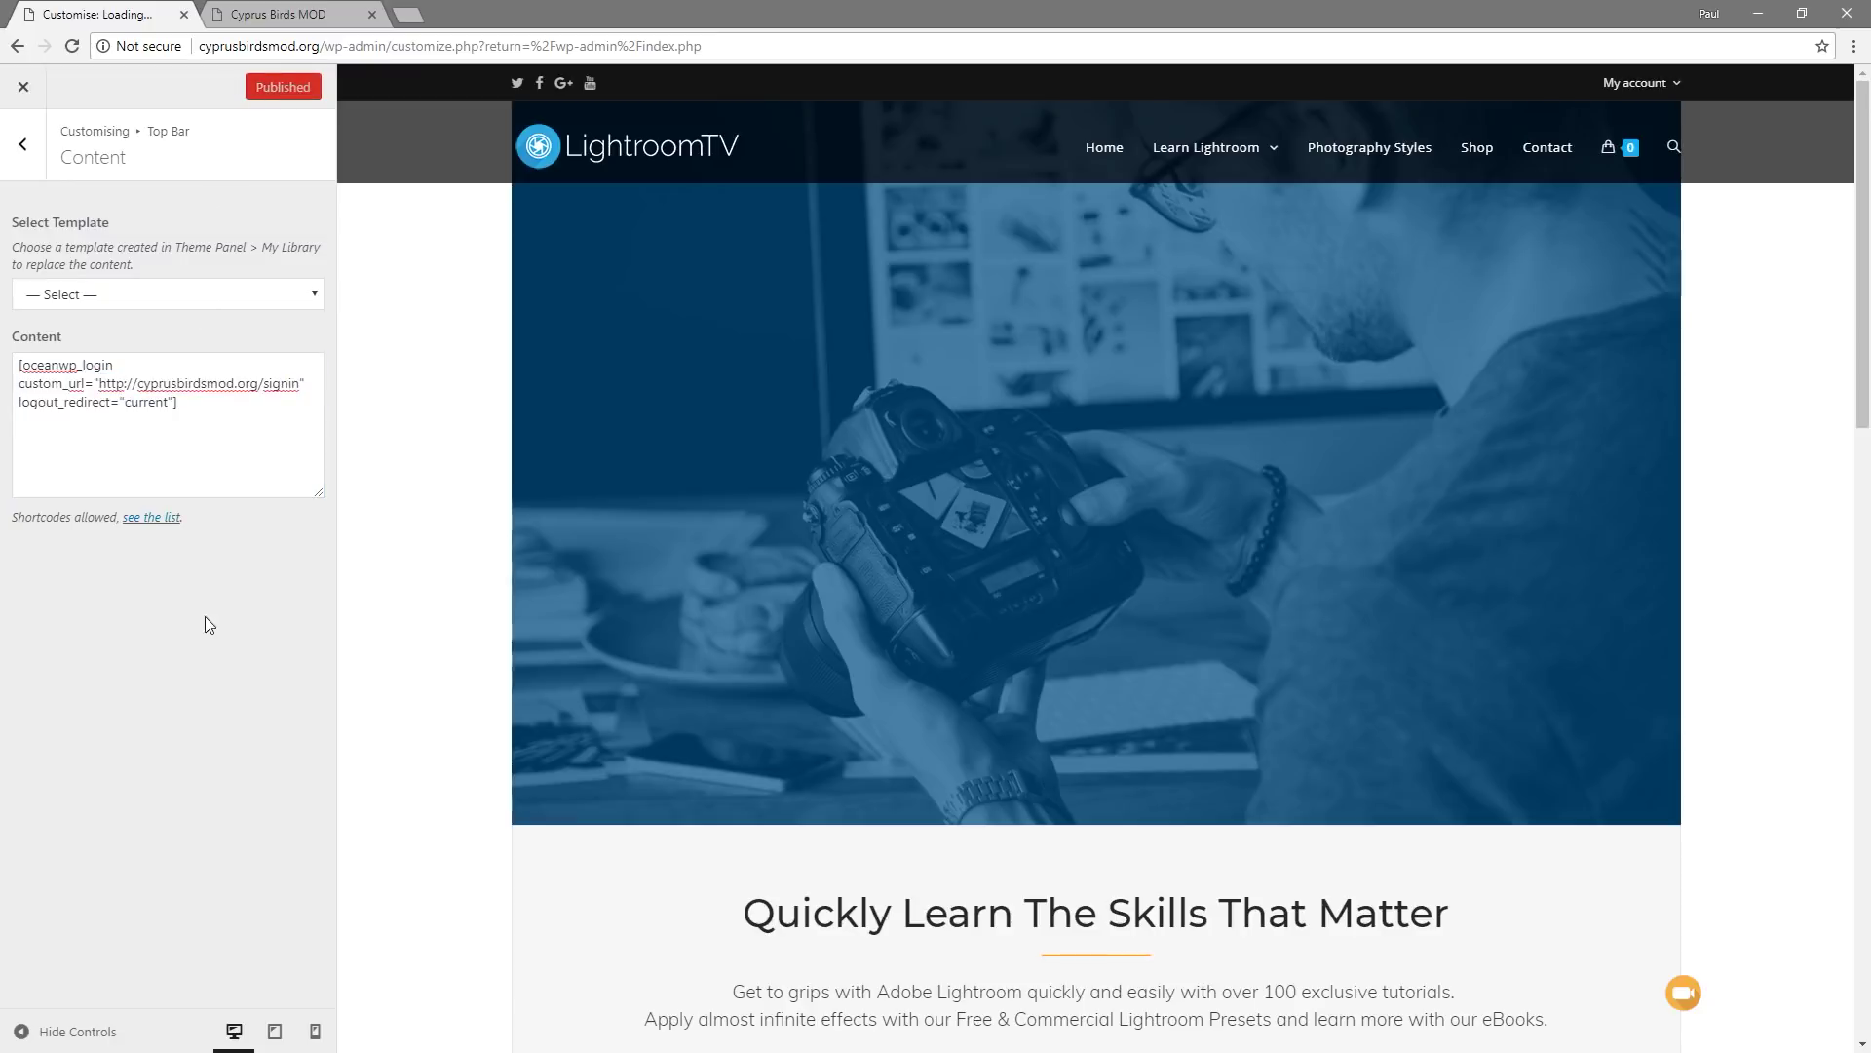
# Check the live site's top bar, and in the logged-out browser follow the Login link to view the sign-in page
pyautogui.click(309, 14)
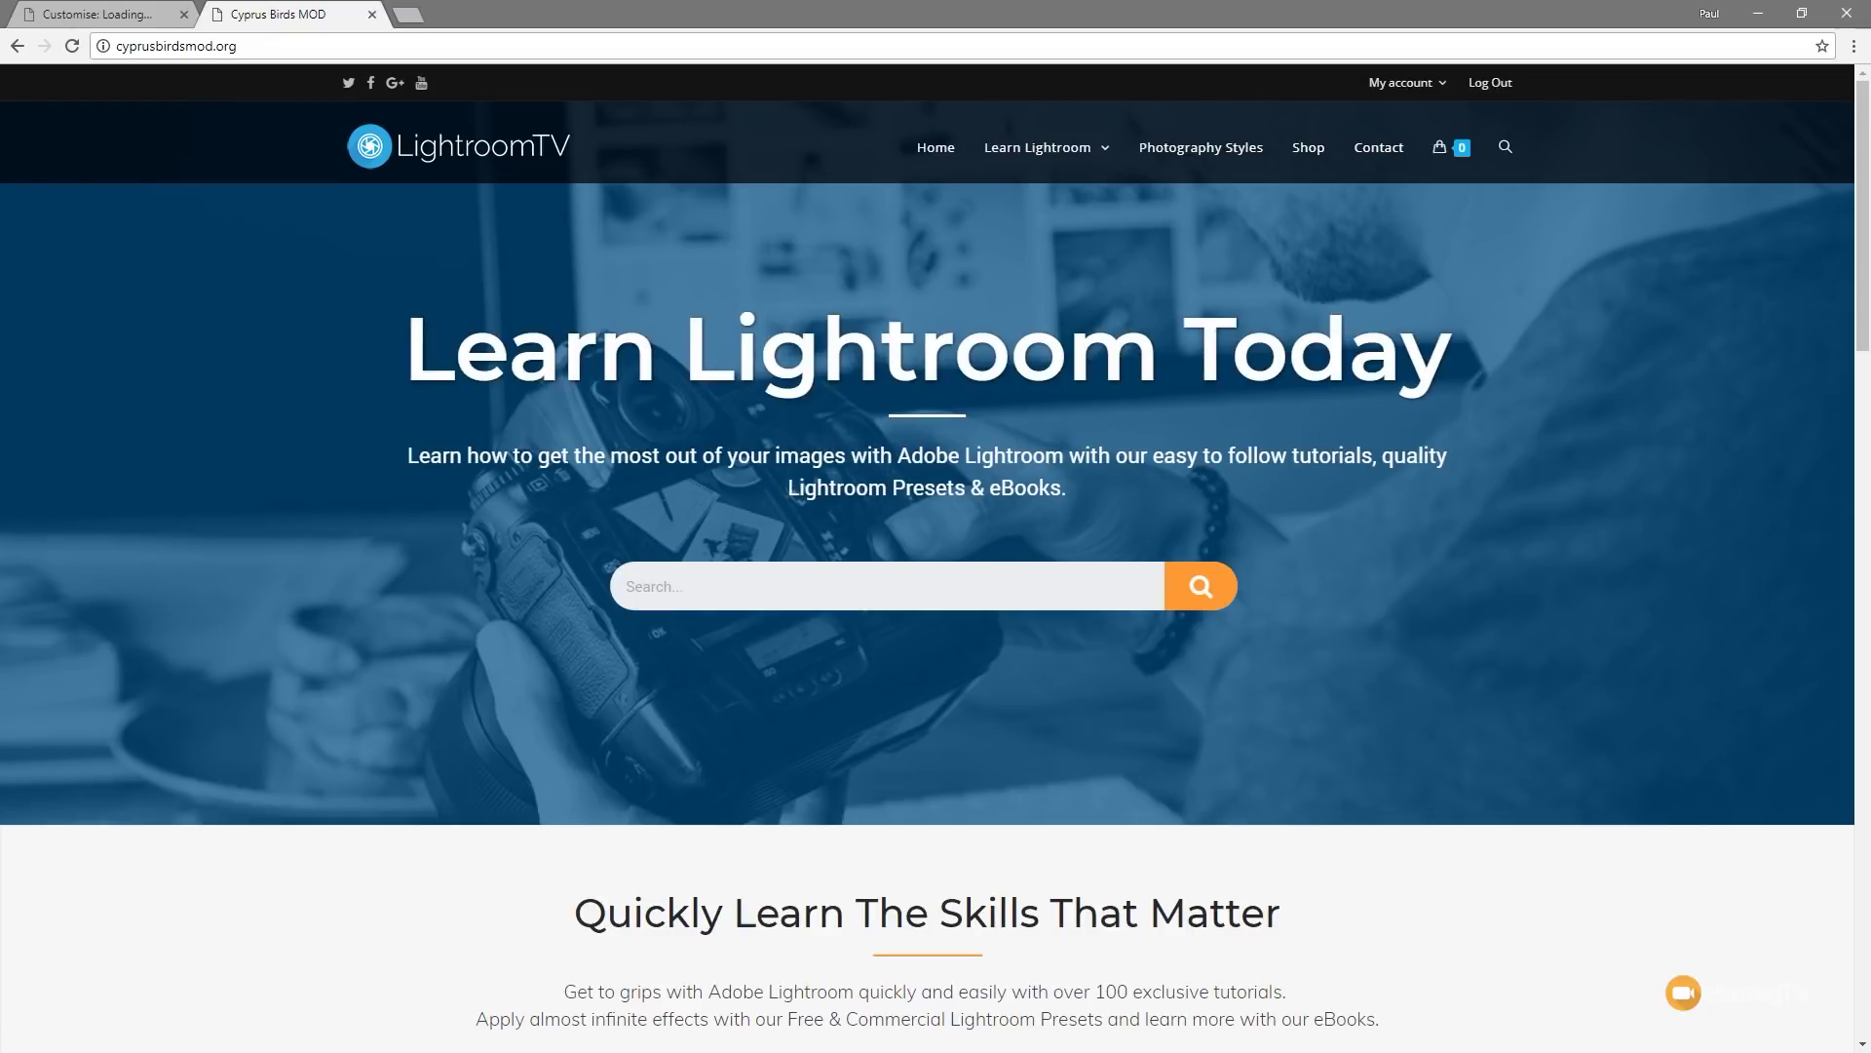
pyautogui.hotkey('alt', 'Tab')
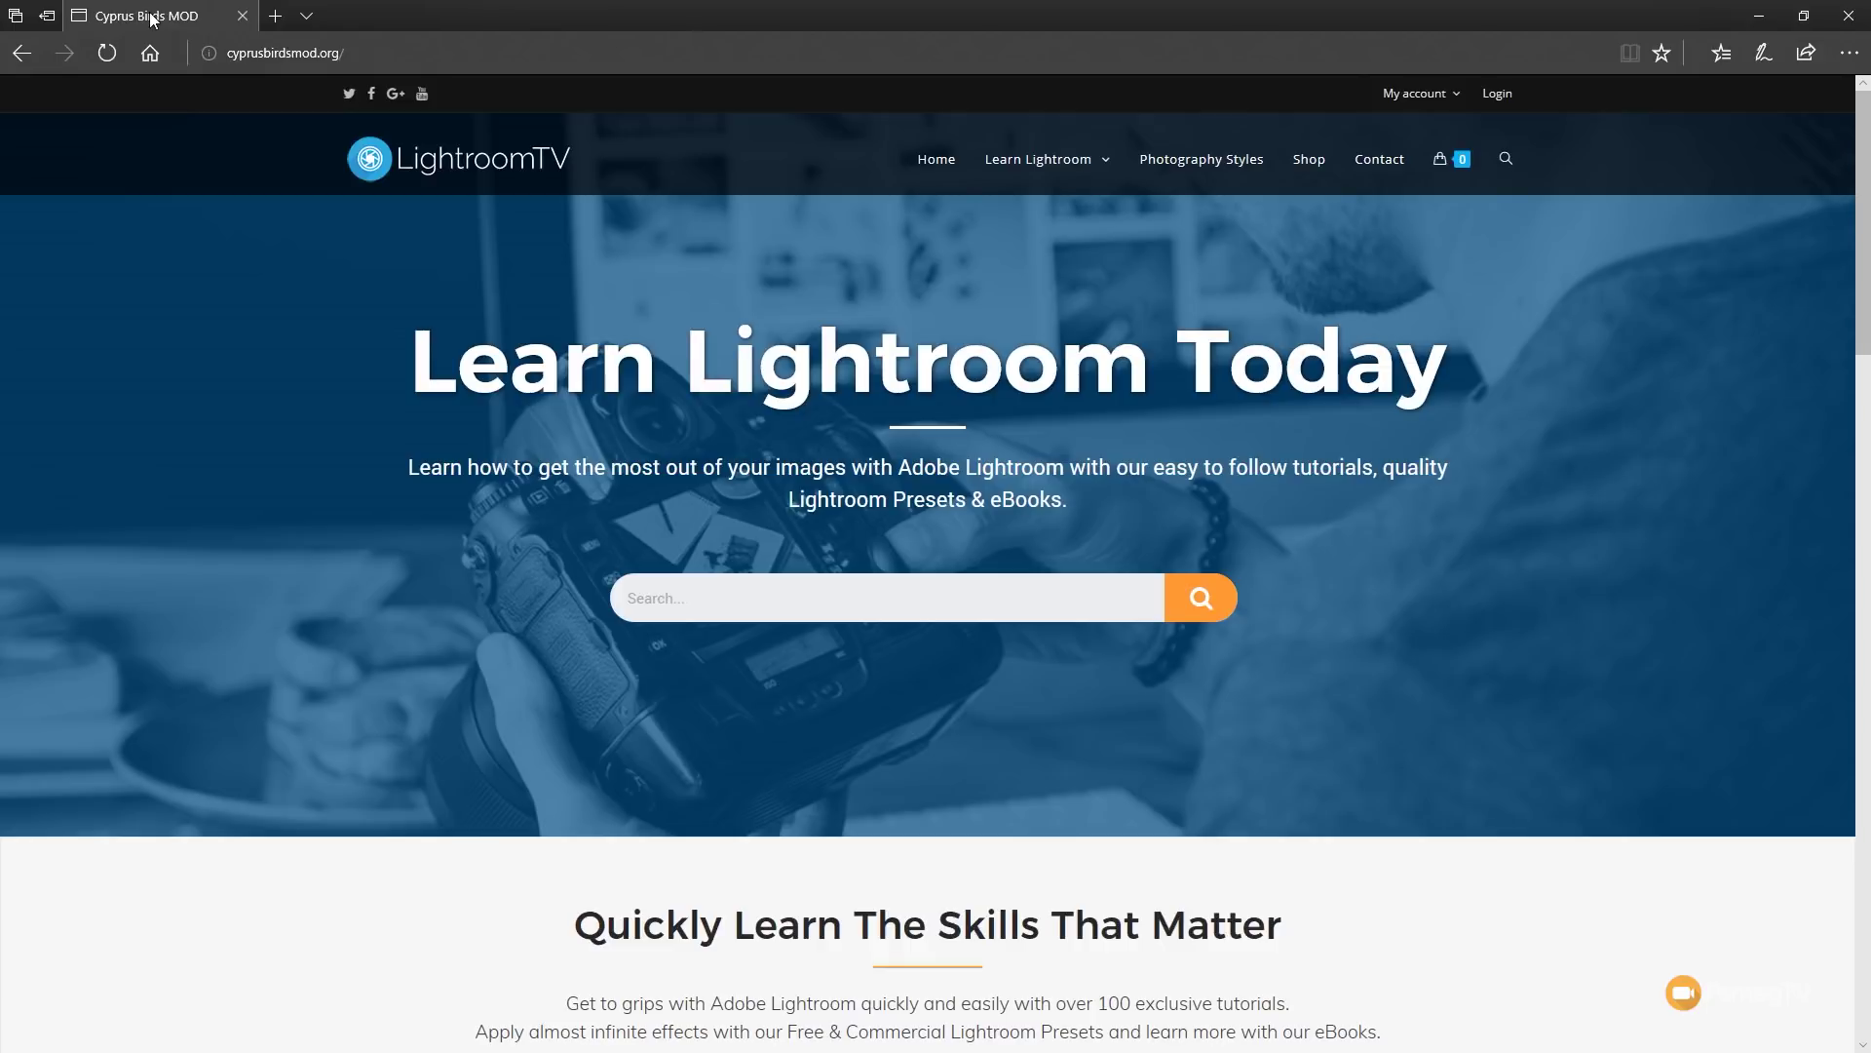
pyautogui.click(1500, 97)
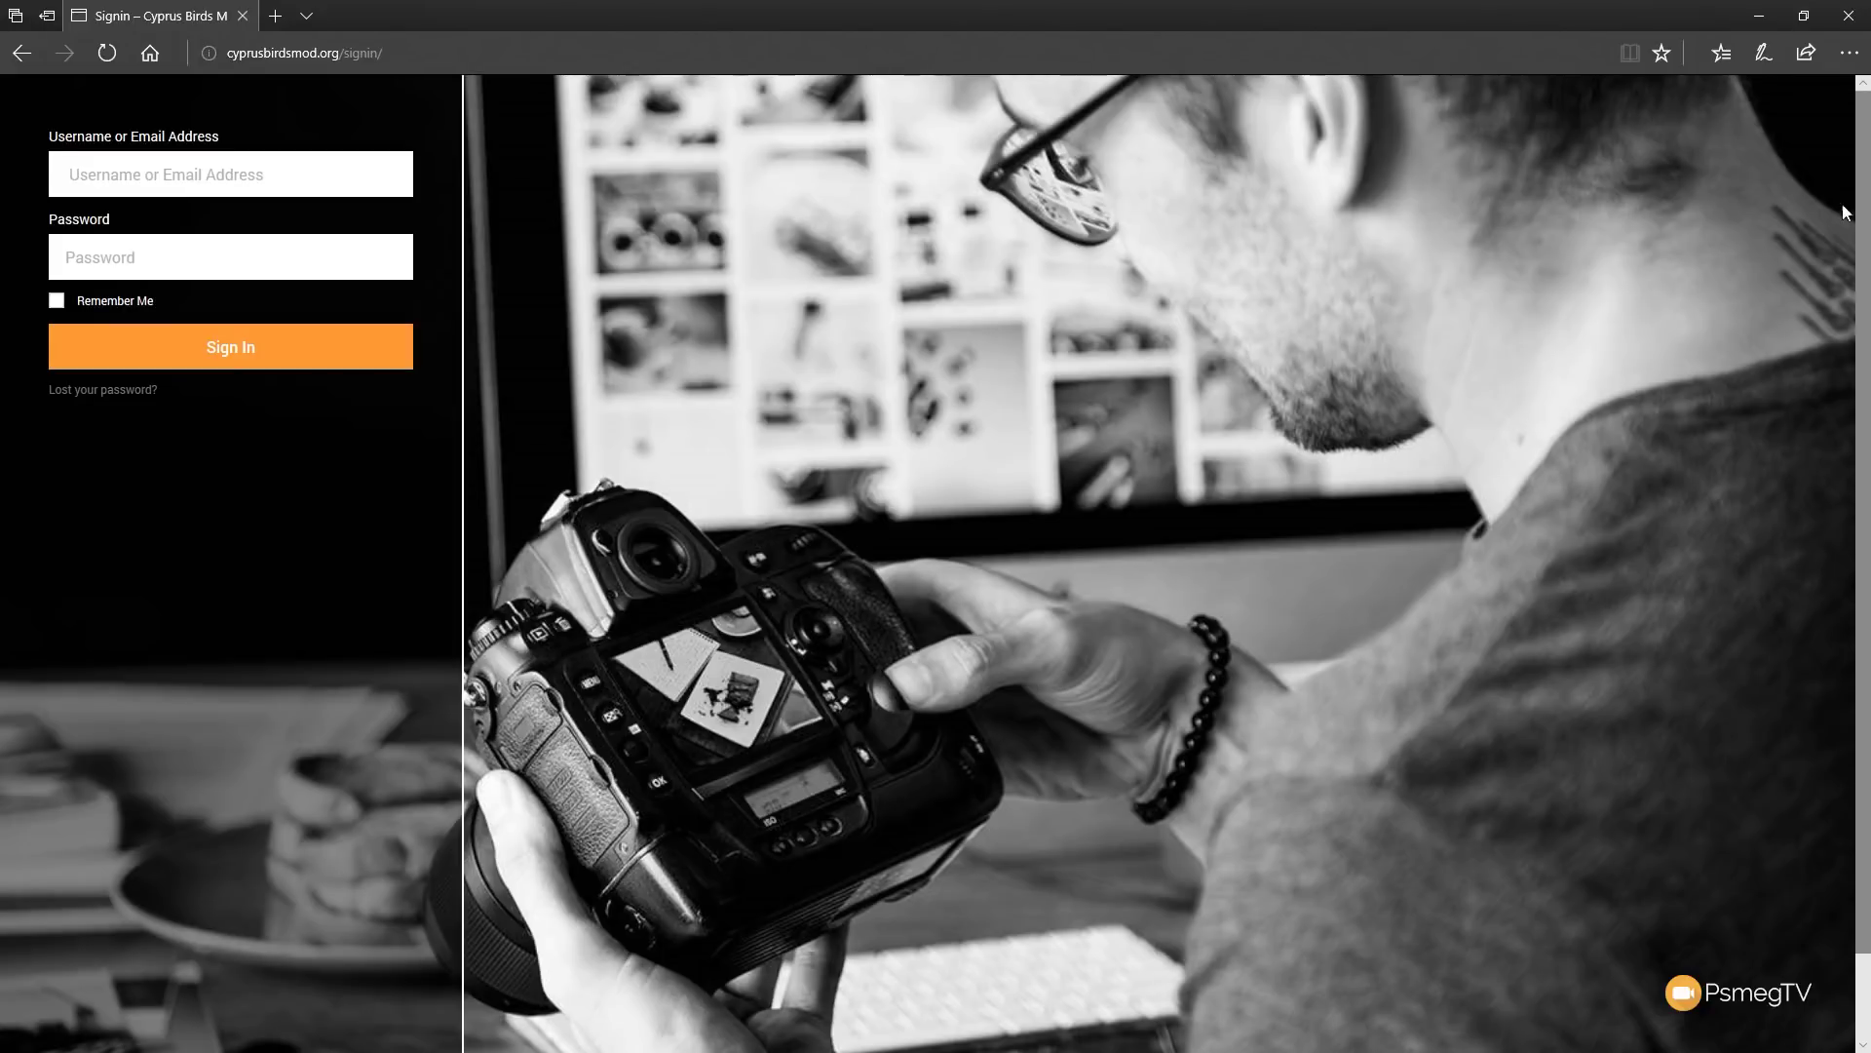
pyautogui.click(1760, 26)
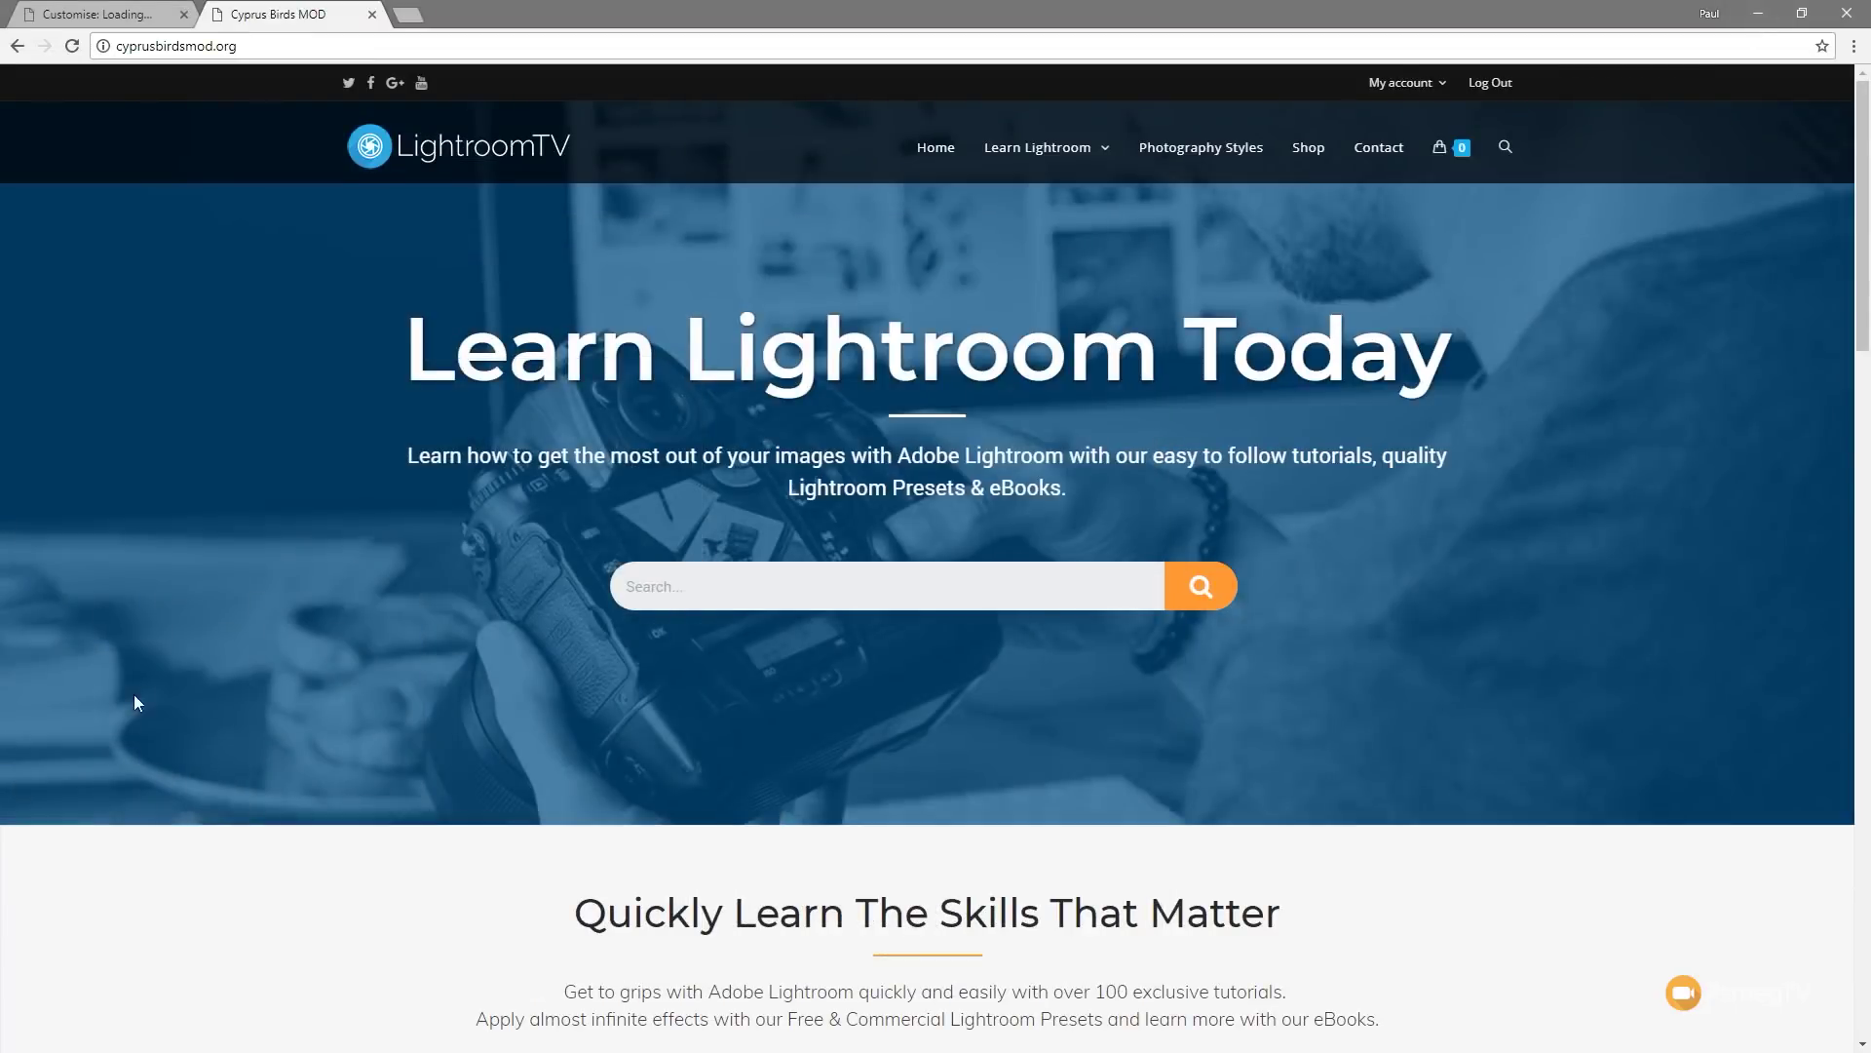
# Close the theme customizer and open the Signin page for editing from the WordPress page list
pyautogui.click(100, 15)
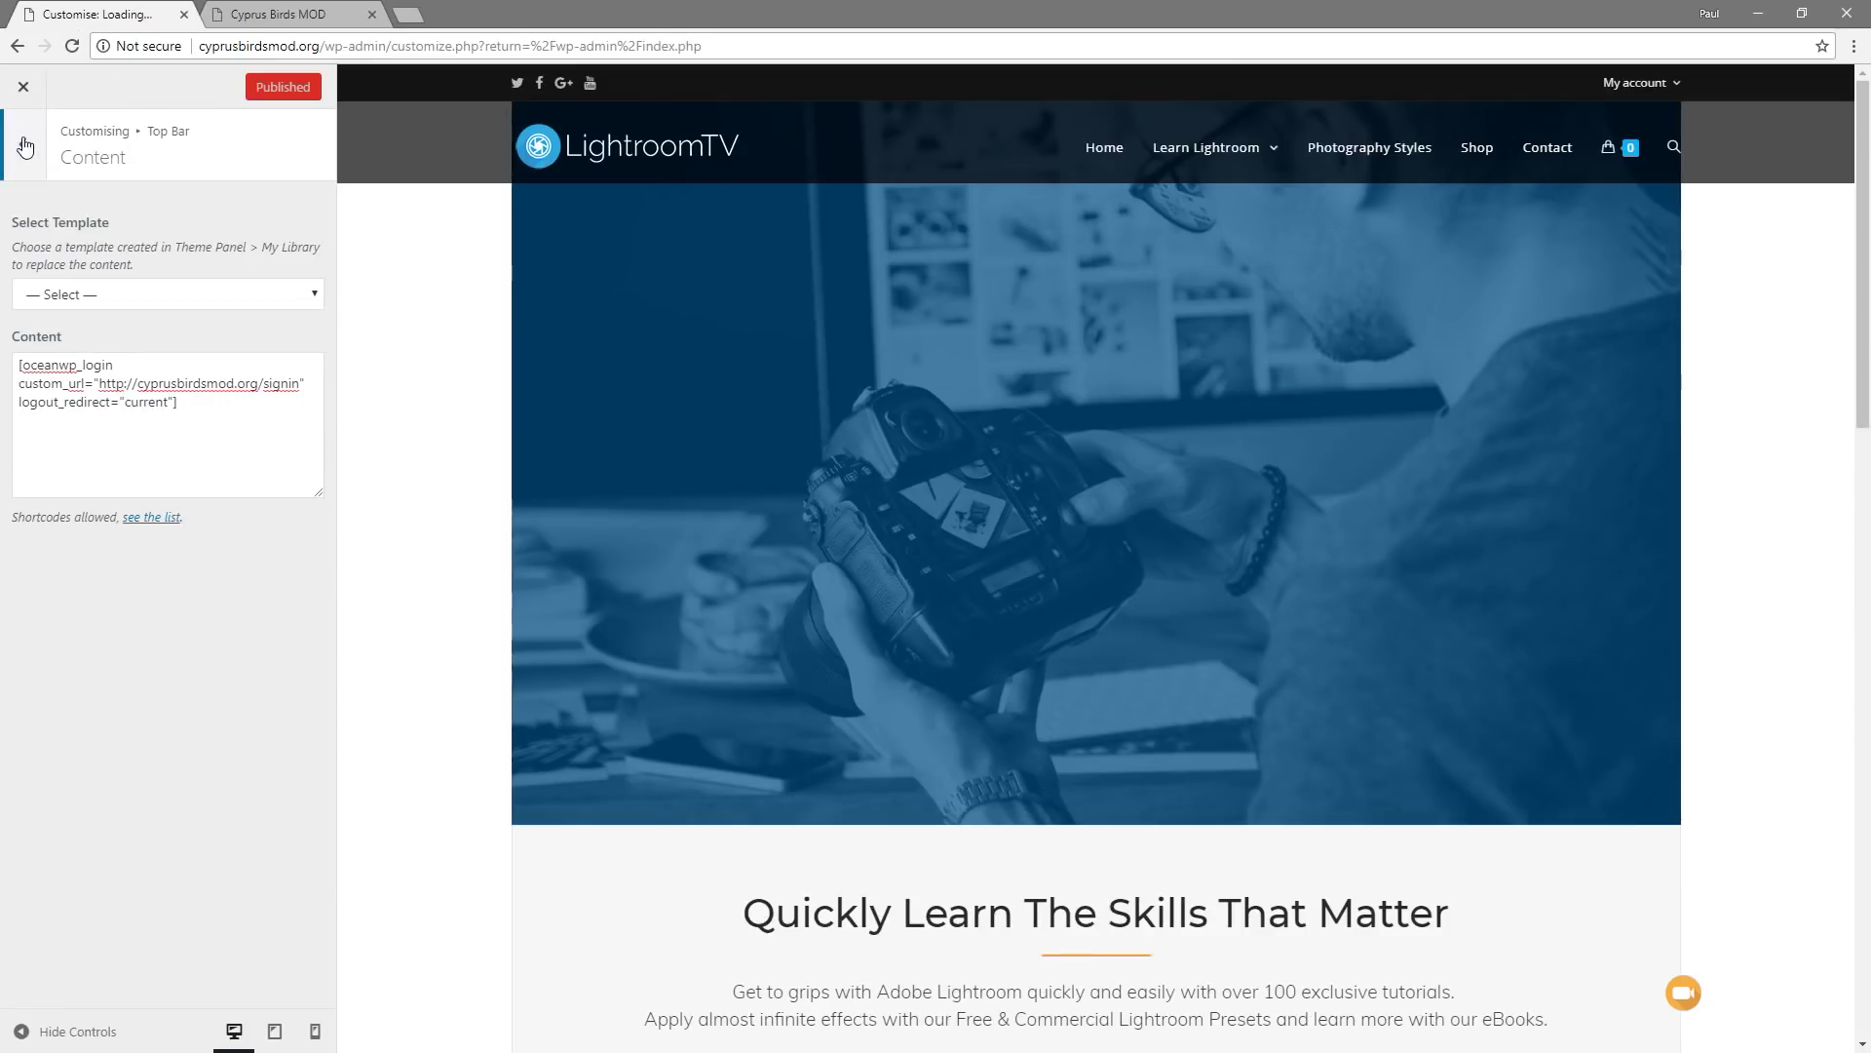
pyautogui.click(22, 86)
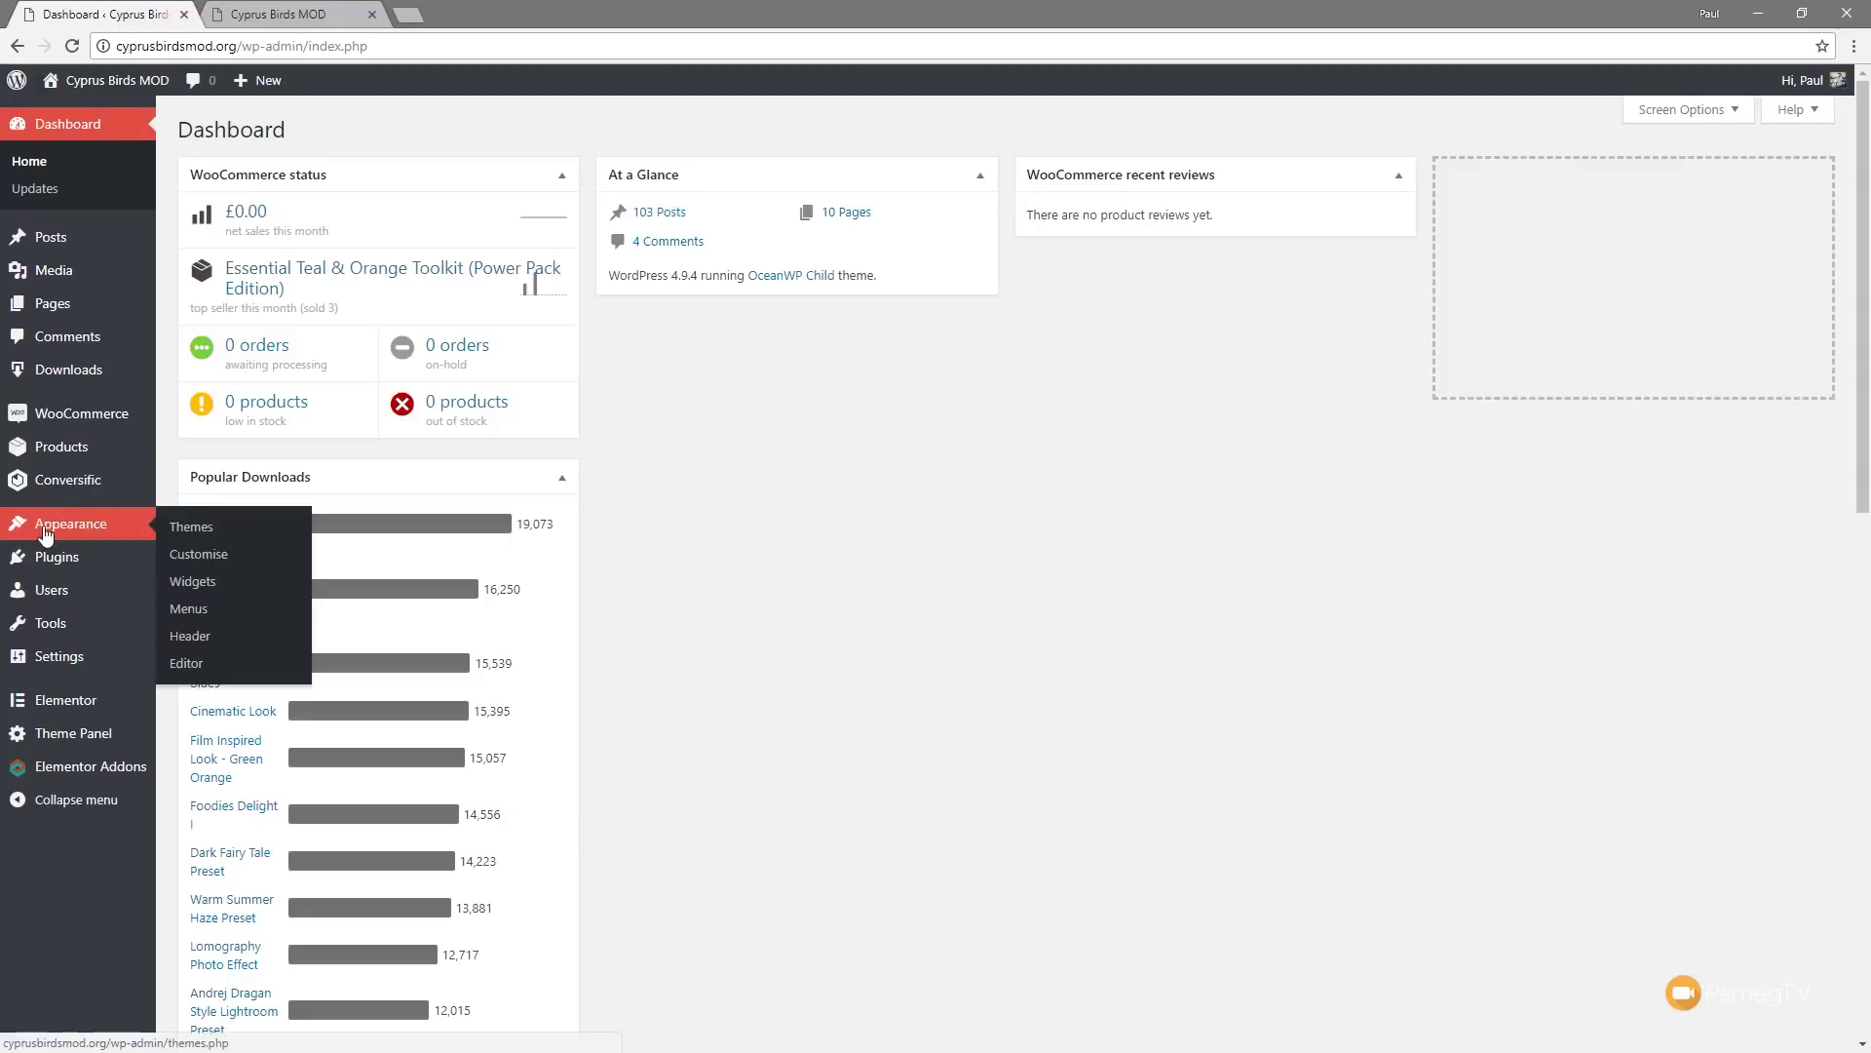
pyautogui.click(225, 308)
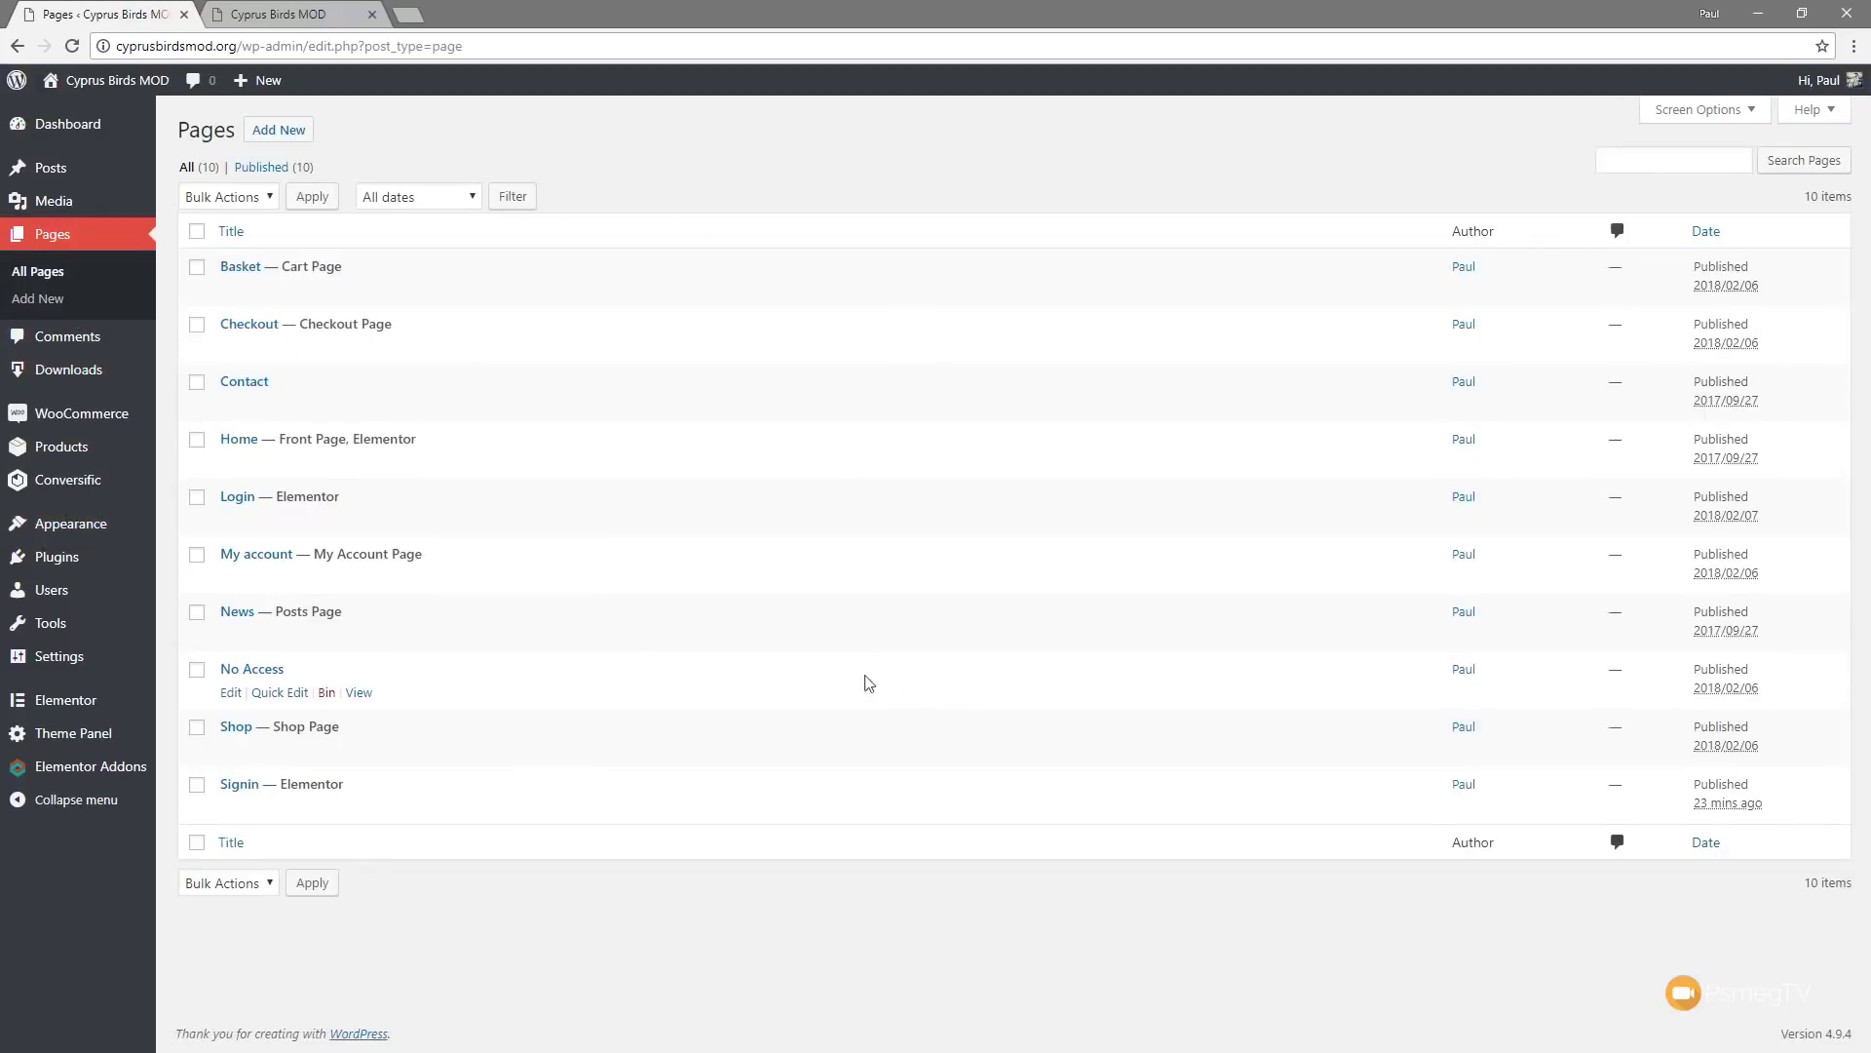
pyautogui.click(246, 787)
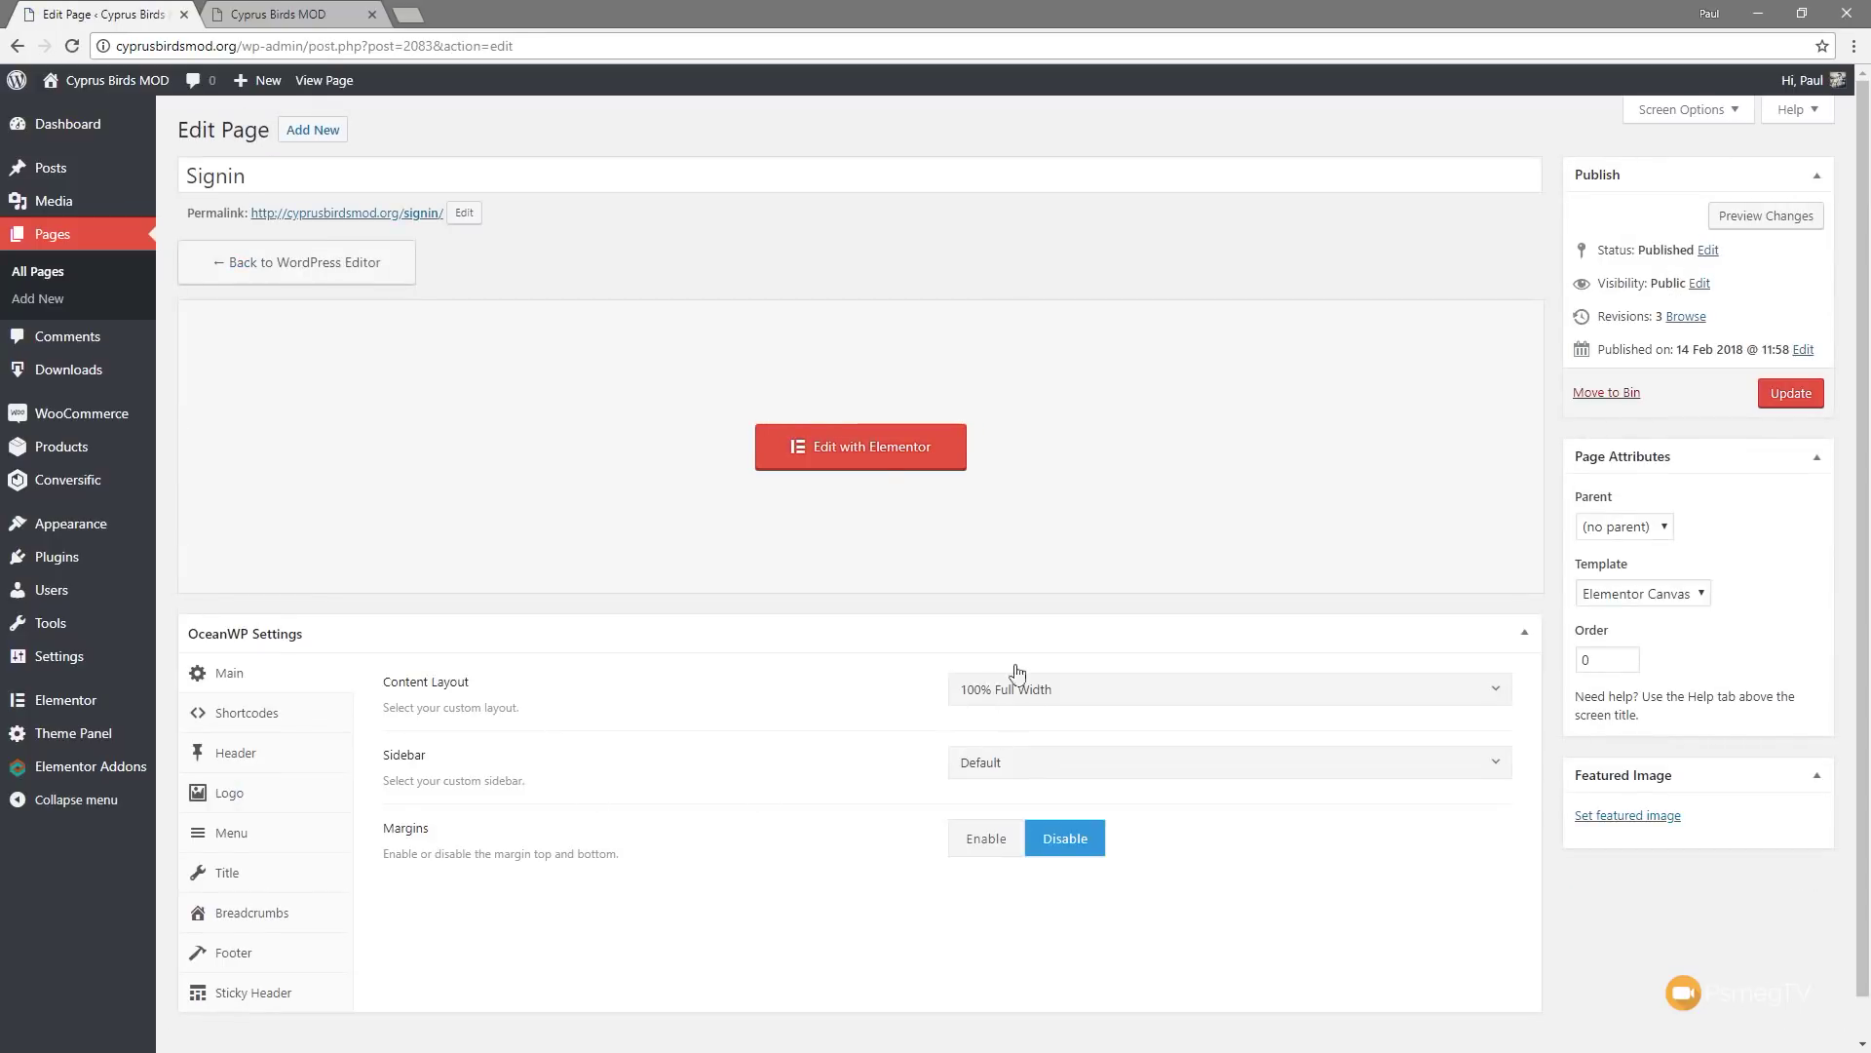
# Open the Signin page in Elementor and show the Login widget's additional options
pyautogui.click(863, 448)
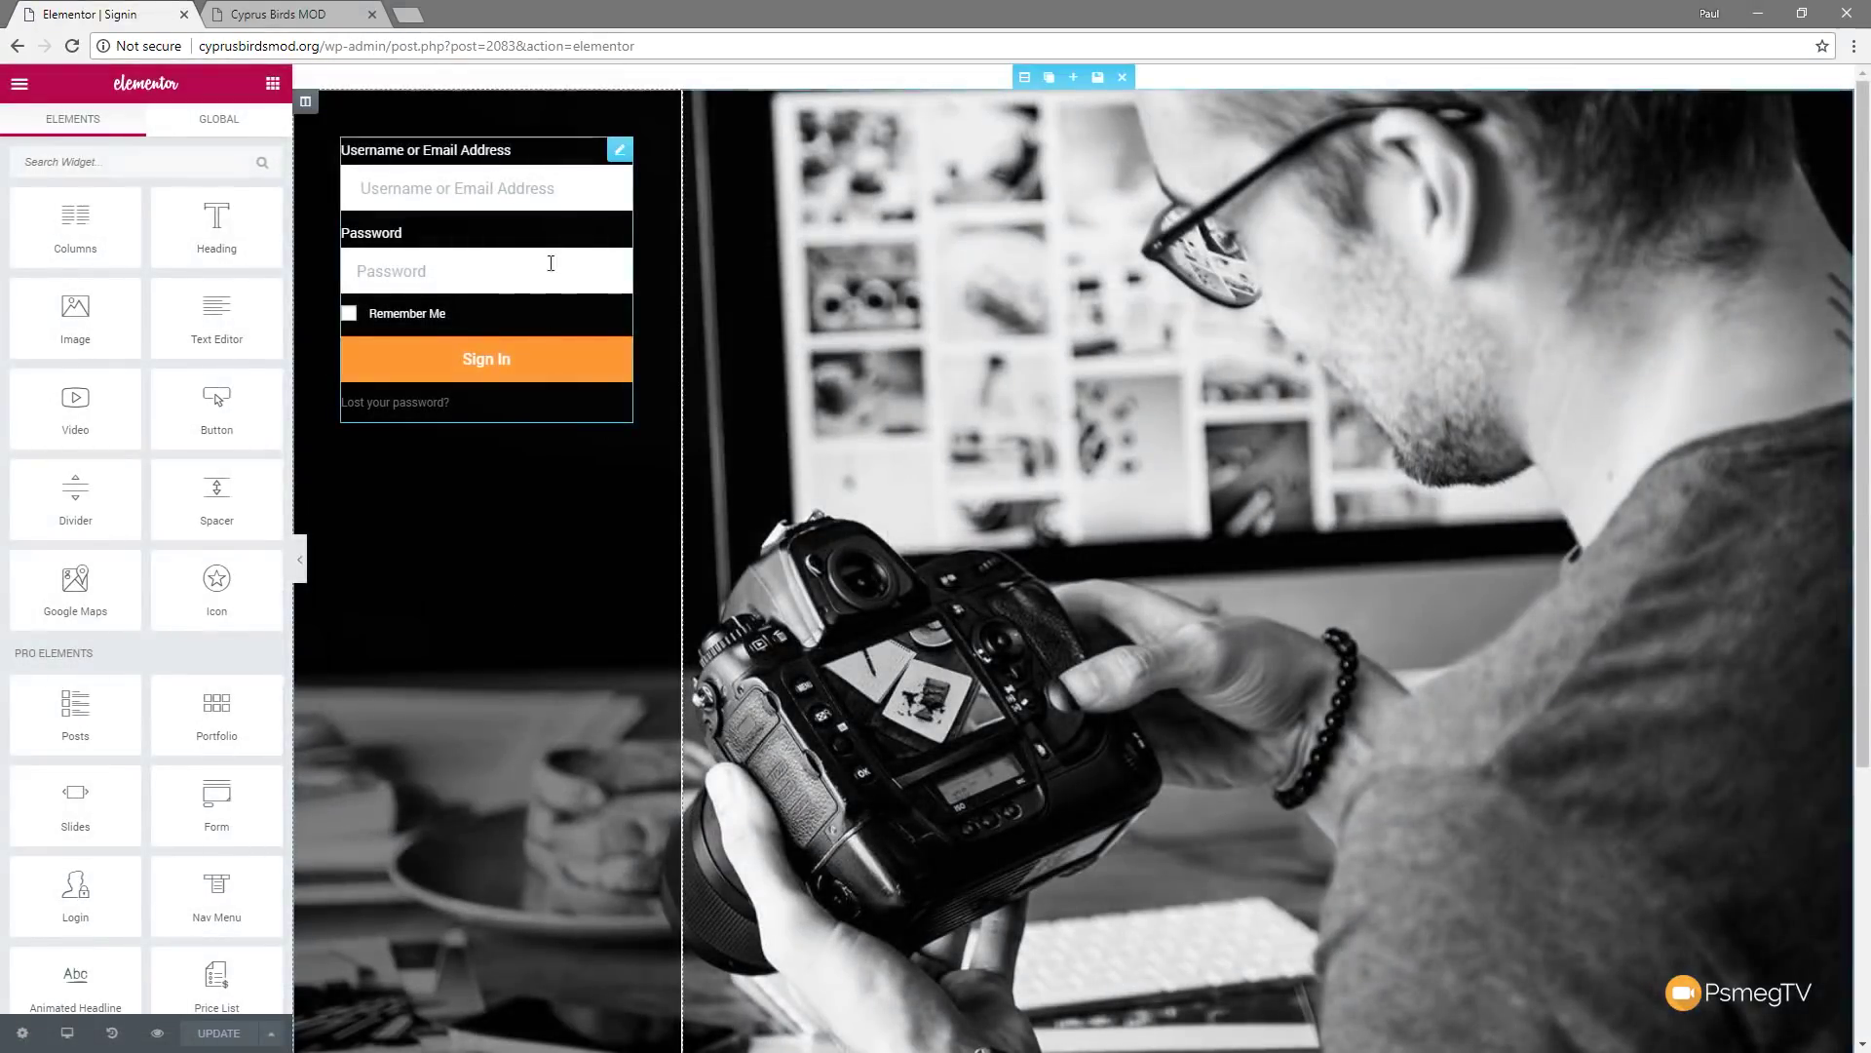
pyautogui.click(623, 146)
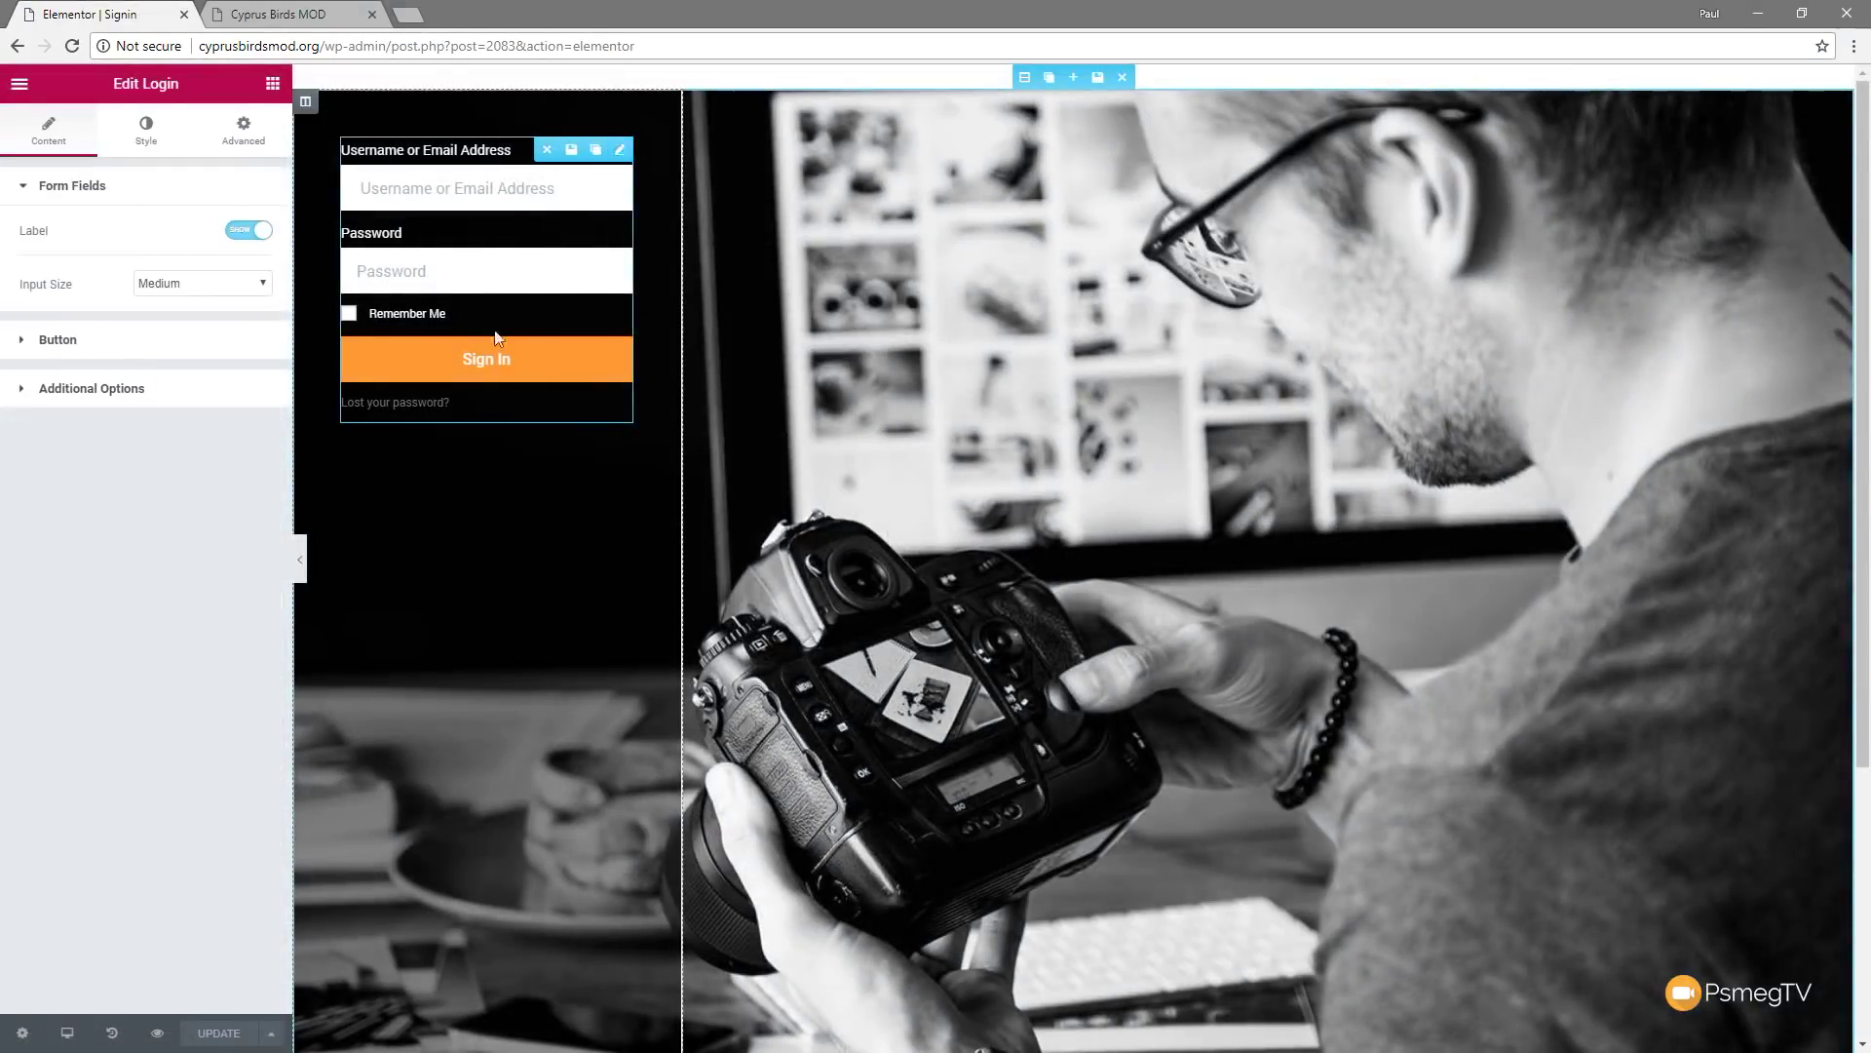
pyautogui.click(92, 384)
pyautogui.click(117, 364)
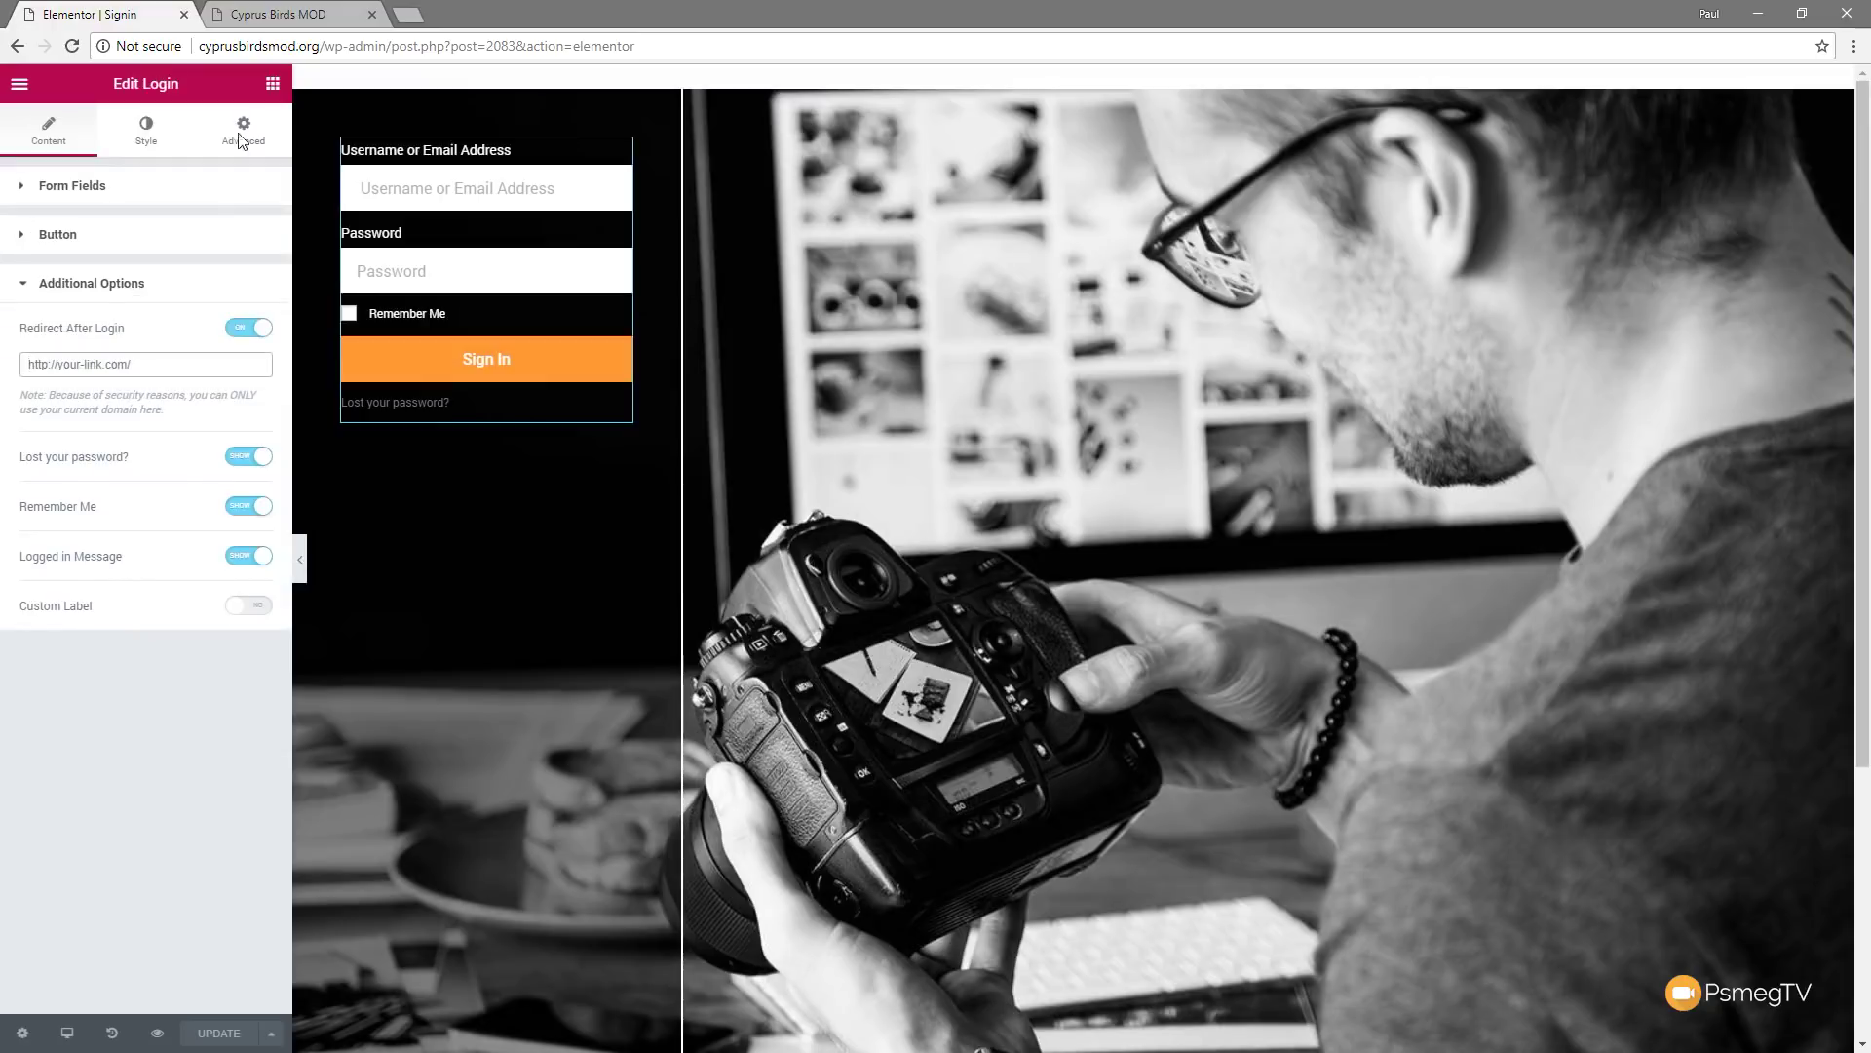
pyautogui.moveTo(324, 46); pyautogui.dragTo(156, 46)
pyautogui.hotkey('ctrl', 'c')
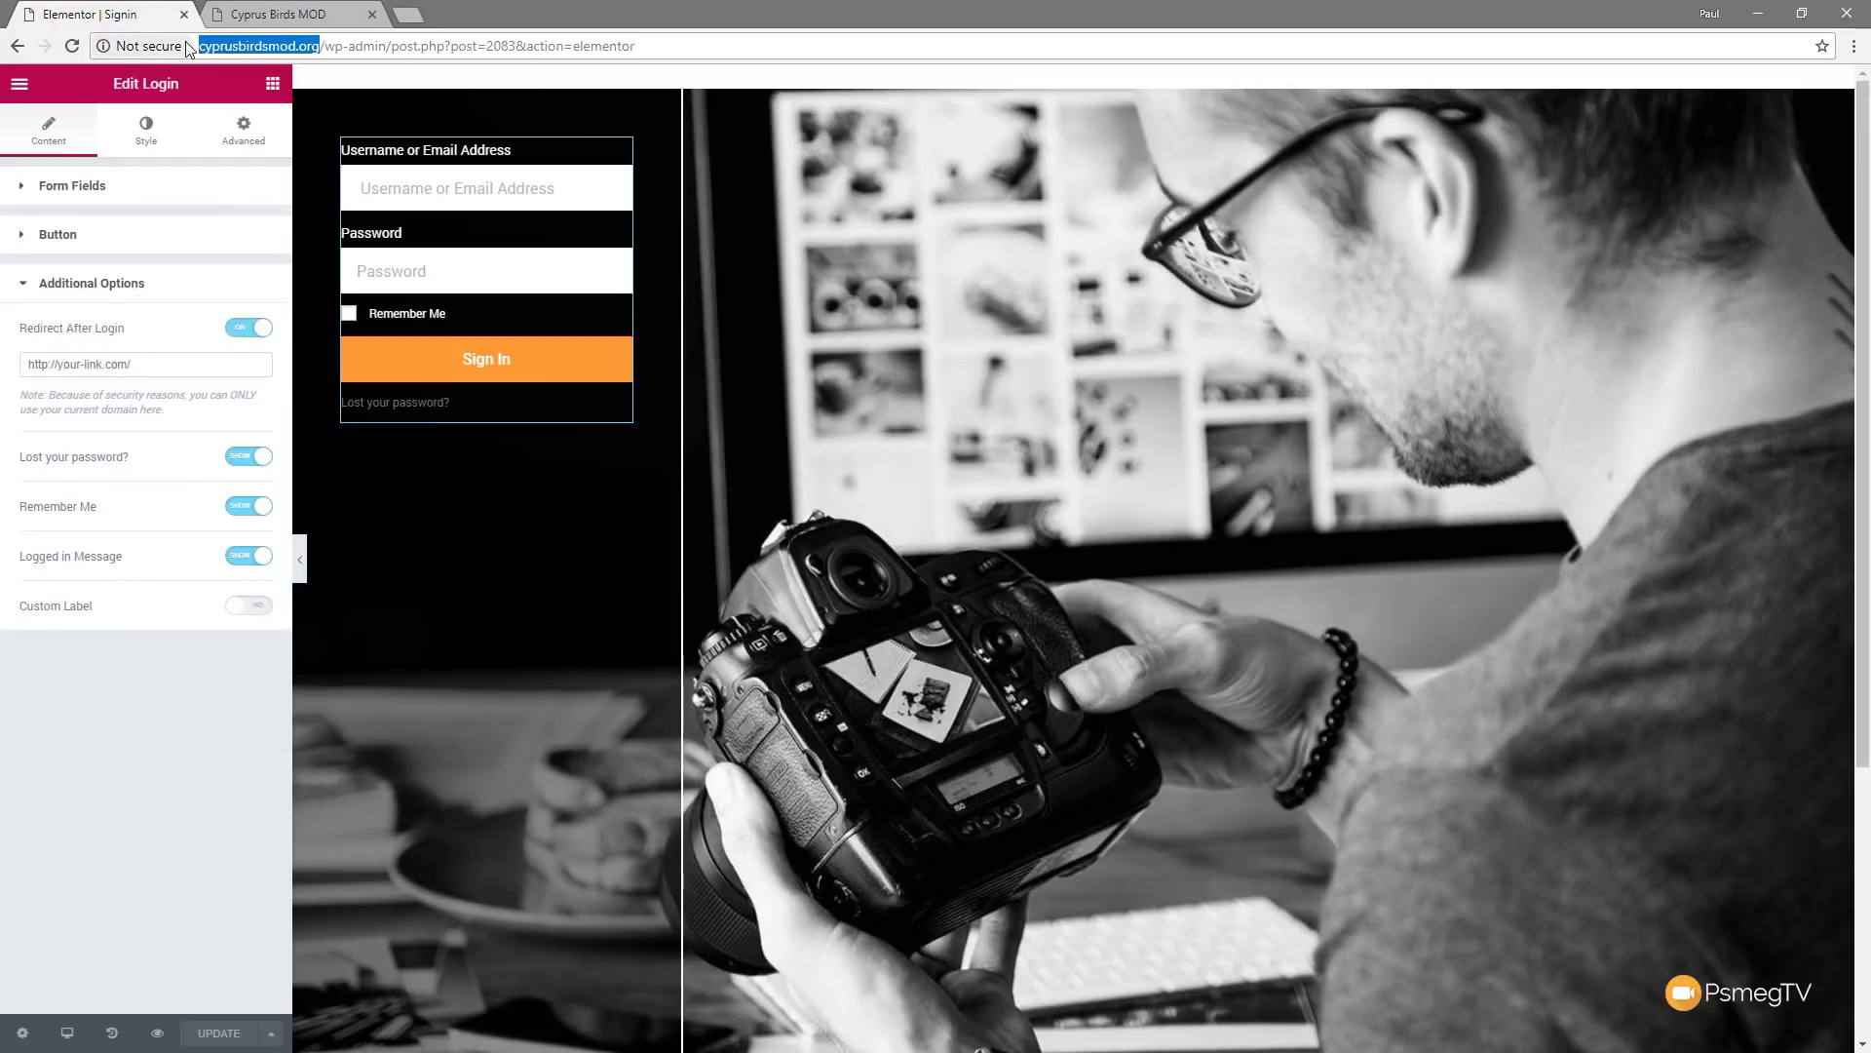
pyautogui.click(122, 364)
pyautogui.hotkey('ctrl', 'v')
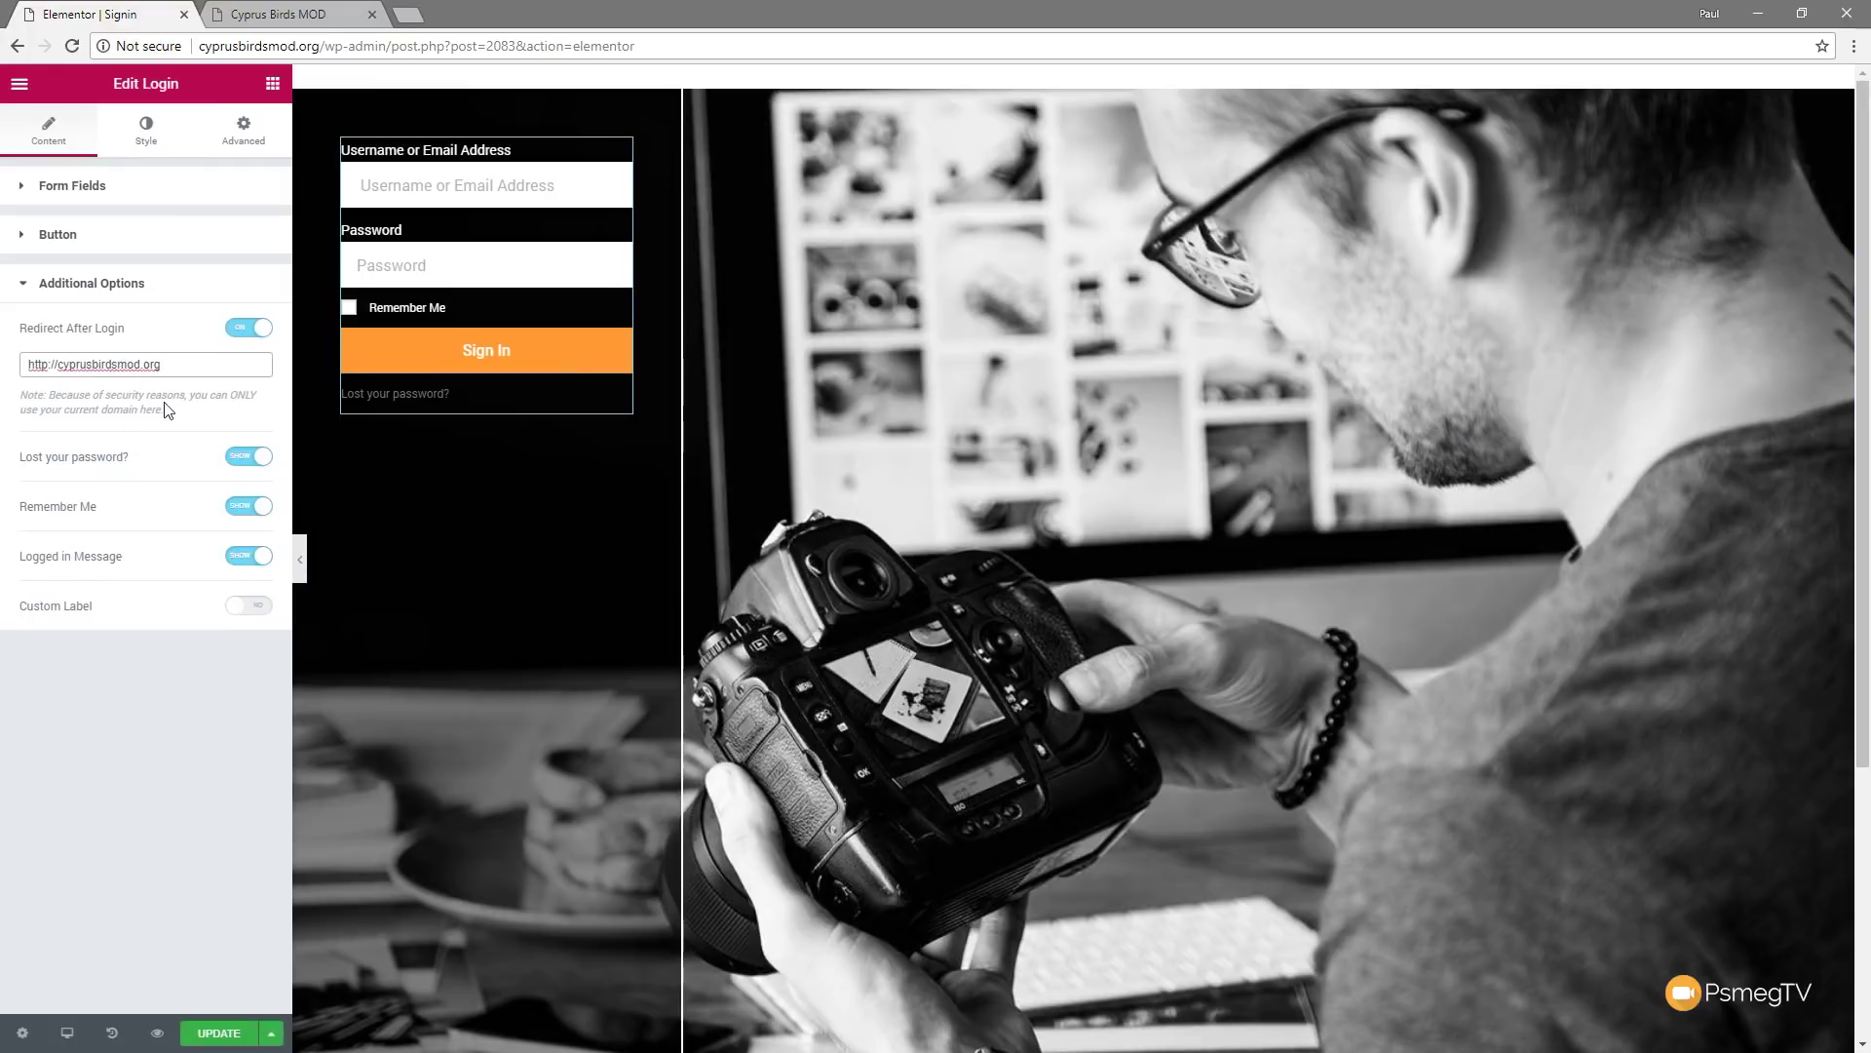
pyautogui.write('/')
pyautogui.click(219, 1033)
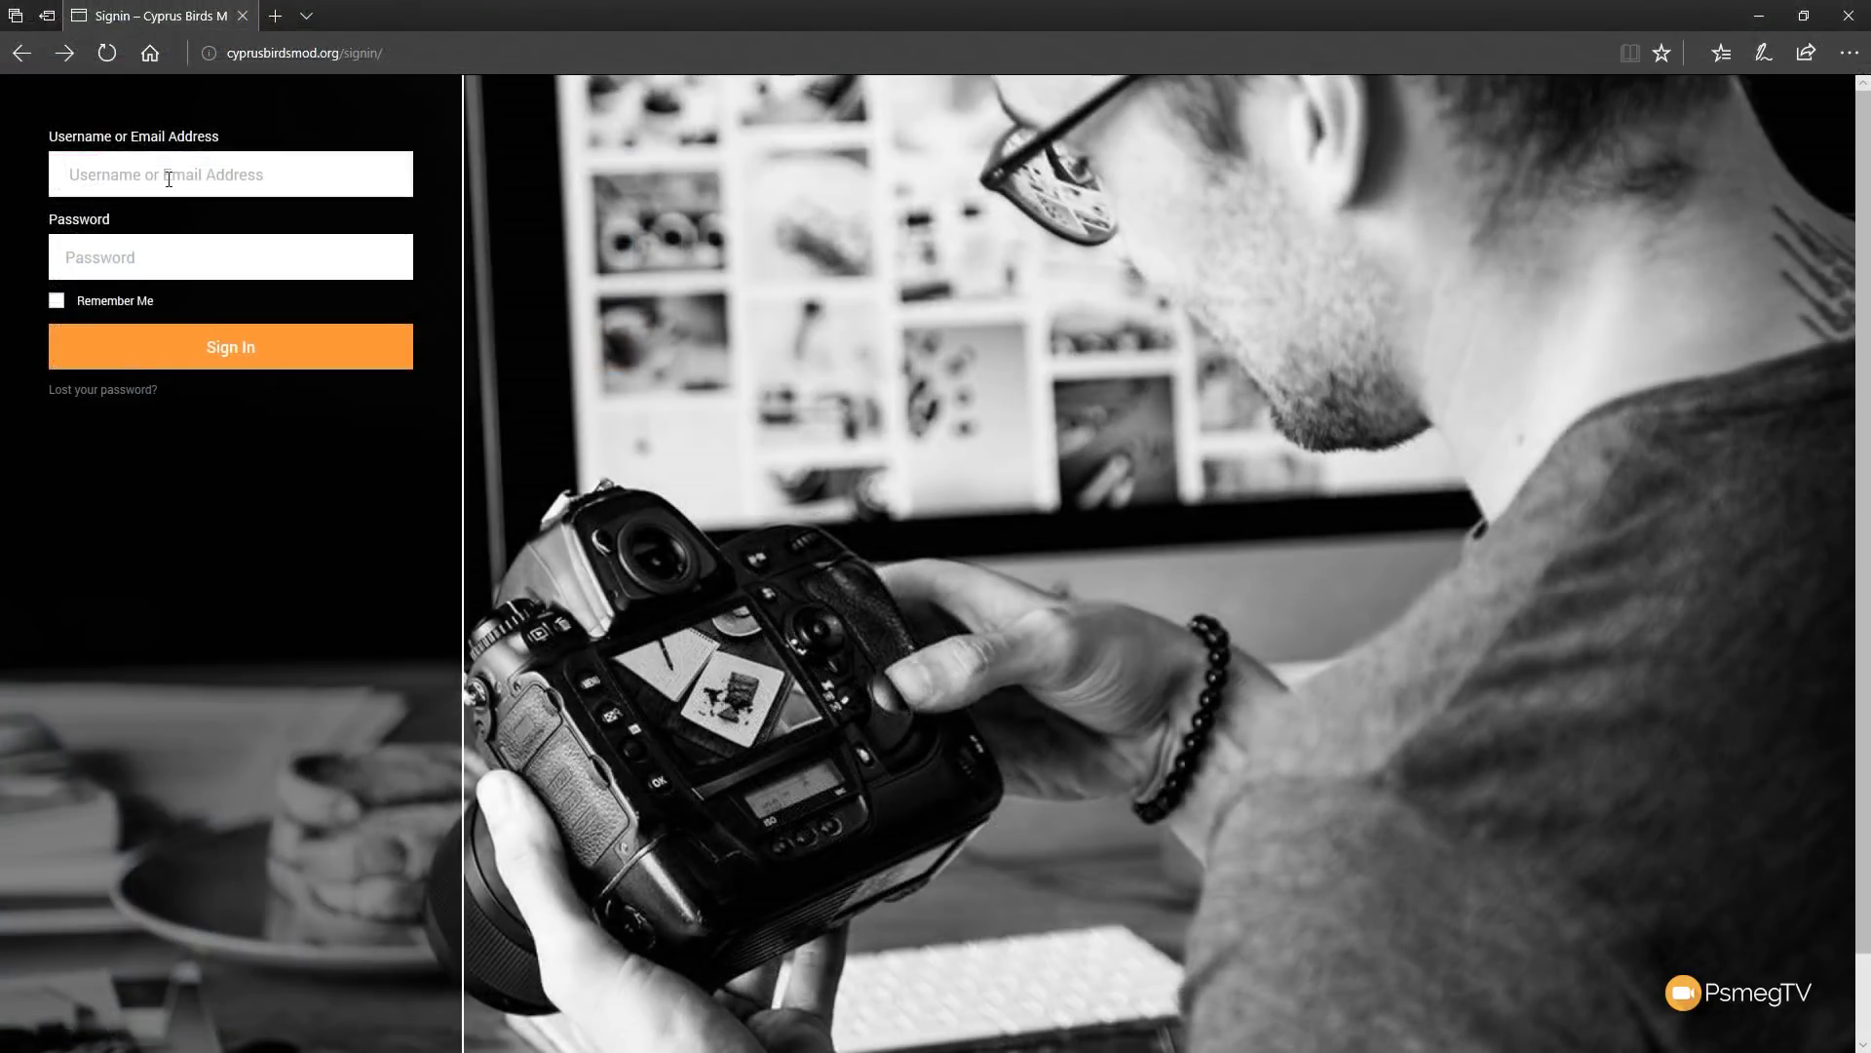
# In the logged-out browser, sign in with the test account's username and password, and view the site's My account options
pyautogui.click(169, 178)
pyautogui.write('PaulTest')
pyautogui.click(148, 261)
pyautogui.write('•••')
pyautogui.press('BackSpace')
pyautogui.press('BackSpace')
pyautogui.press('BackSpace')
pyautogui.write('••••••••')
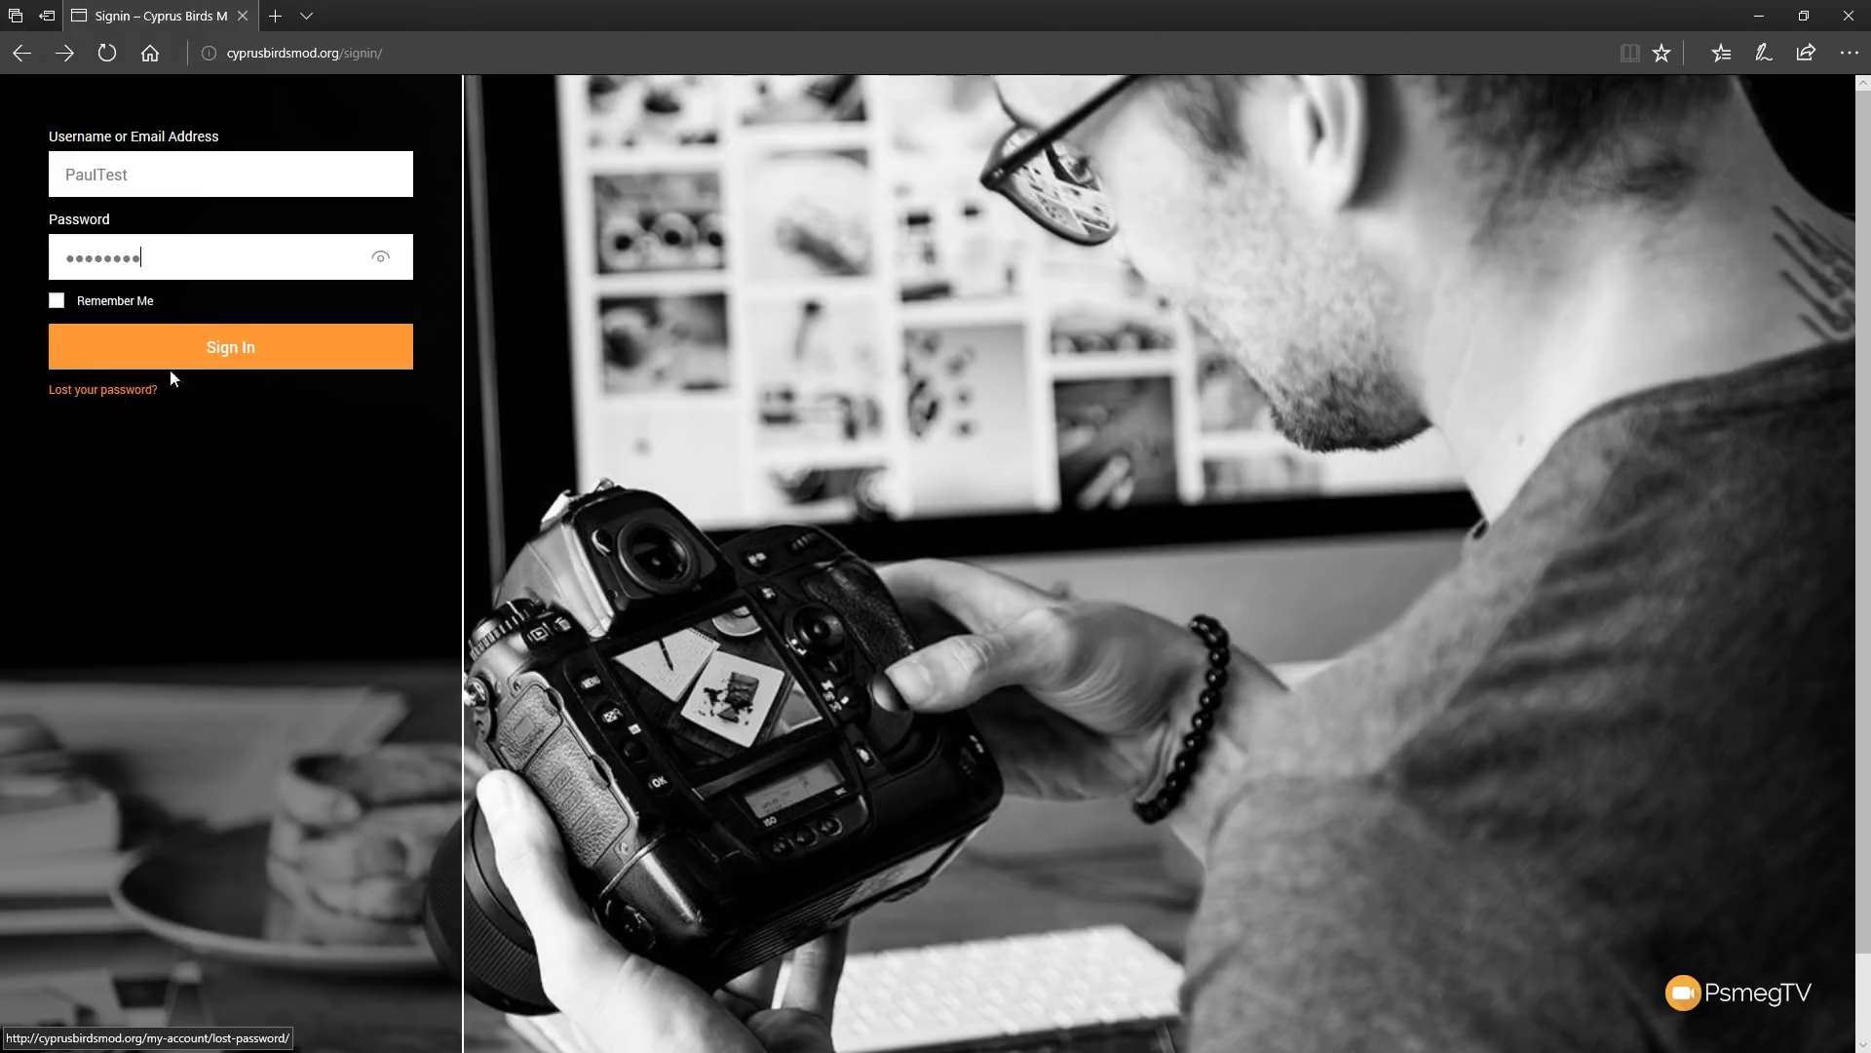
pyautogui.click(230, 351)
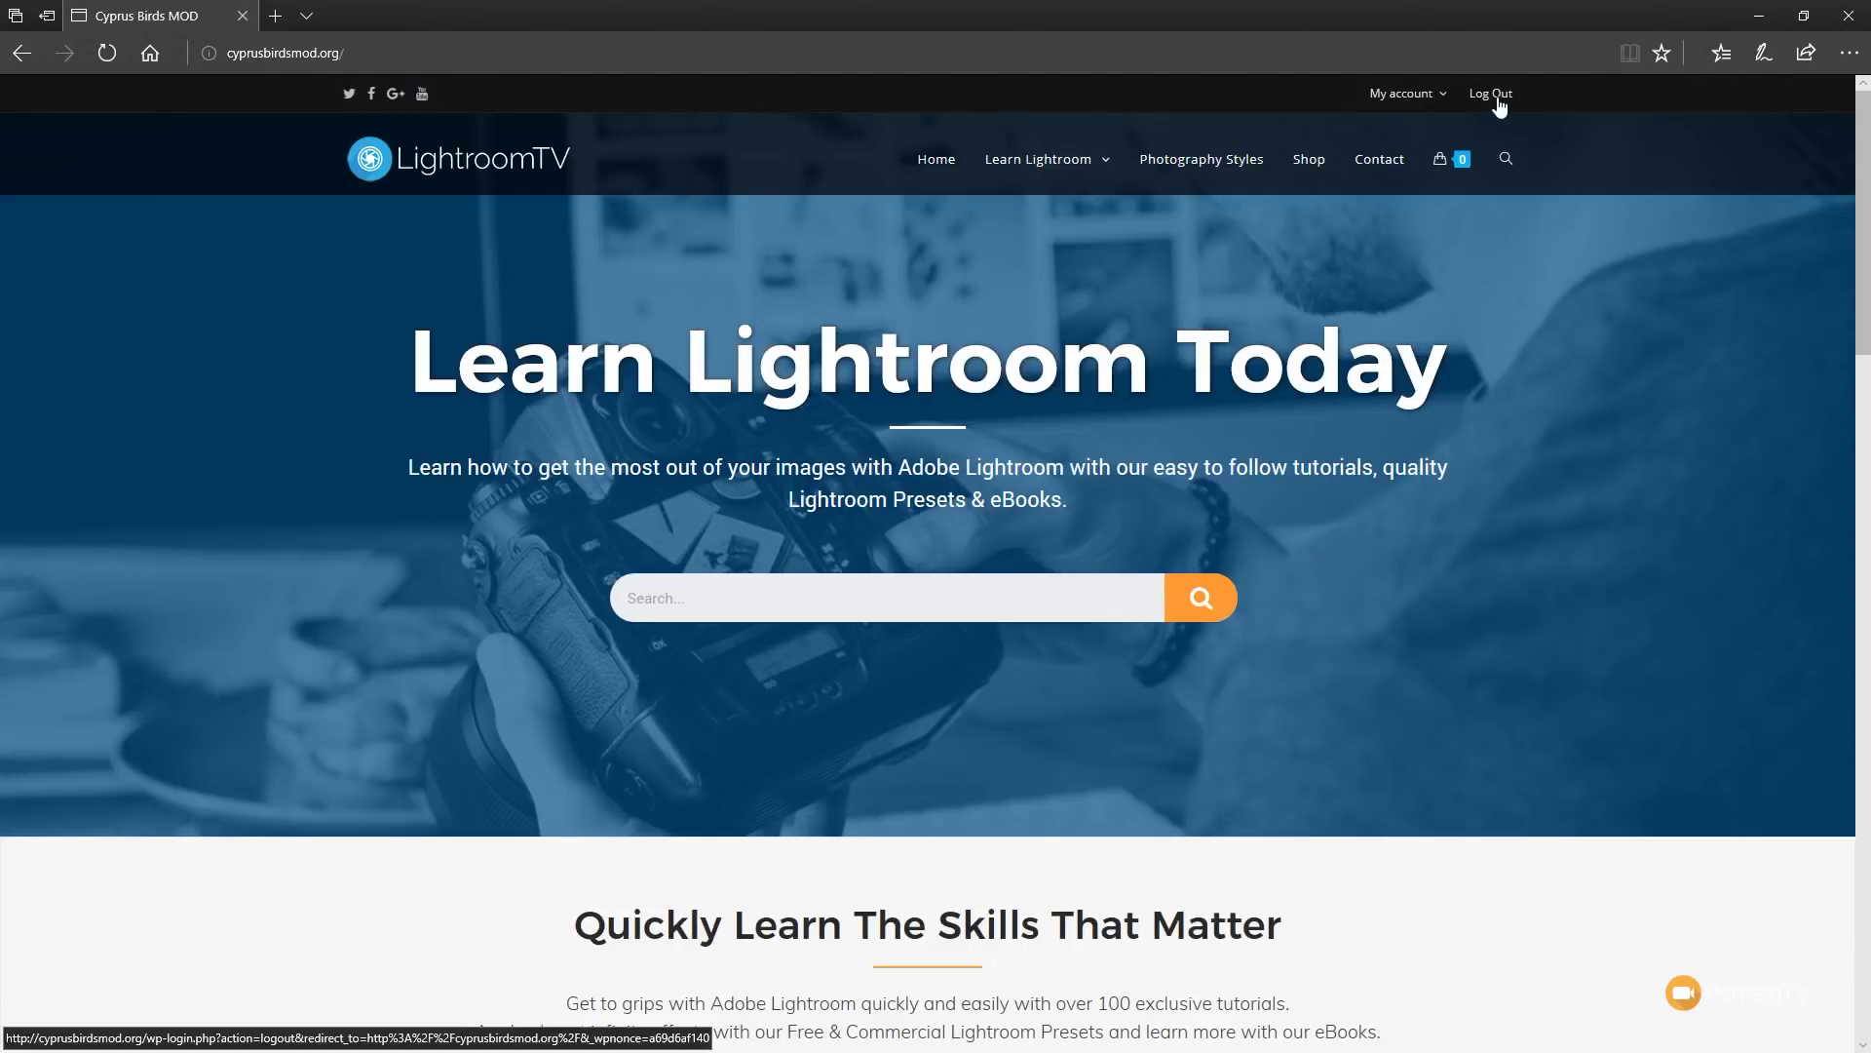
pyautogui.moveTo(1444, 107)
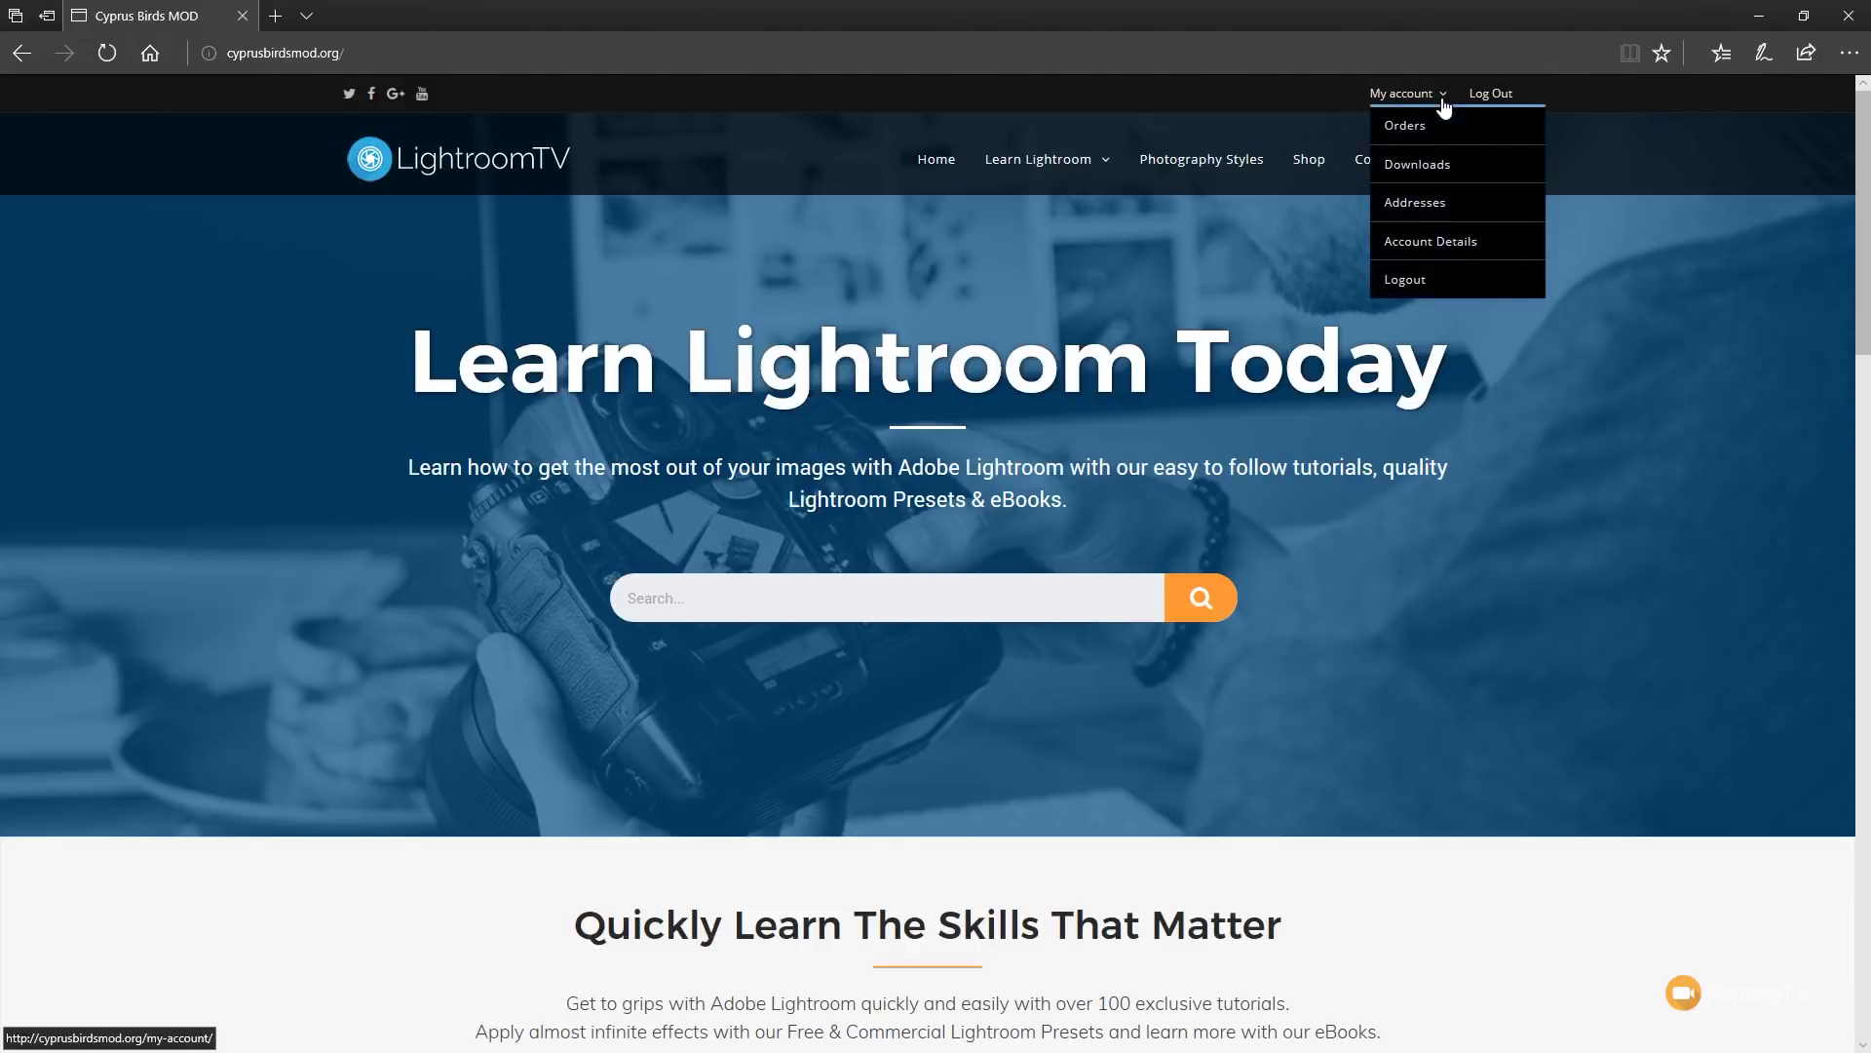